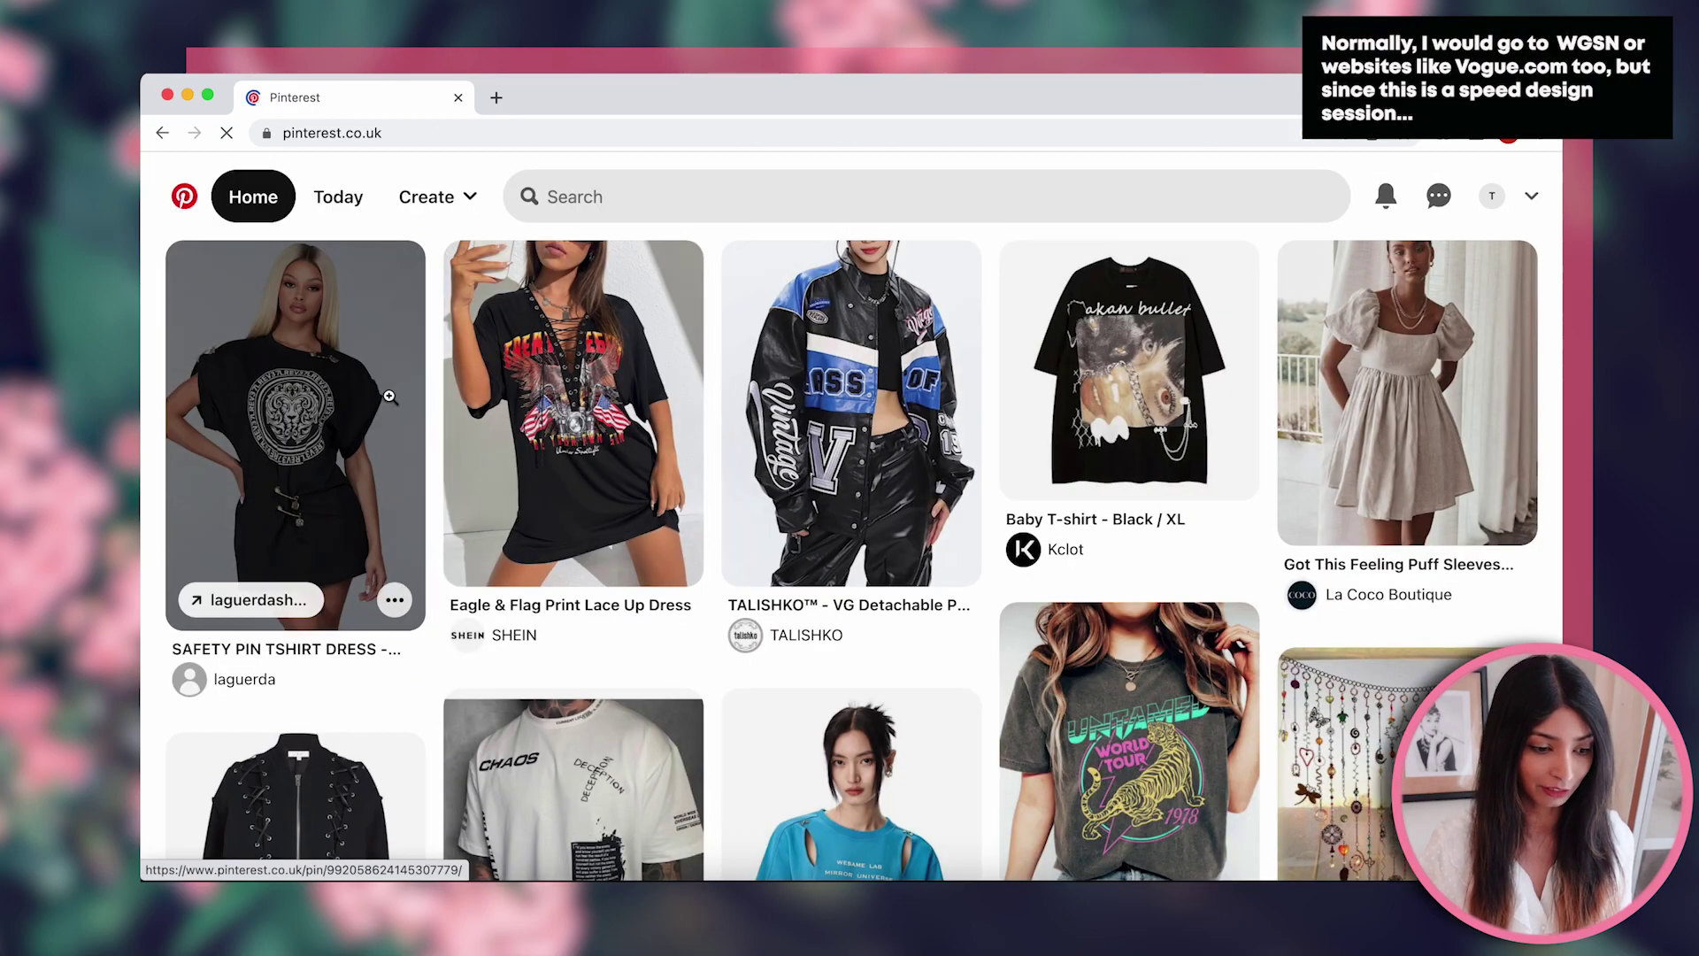
- Search Pinterest for 'quirky clothing' and open several result pins in new tabs
click(796, 196)
text(qui)
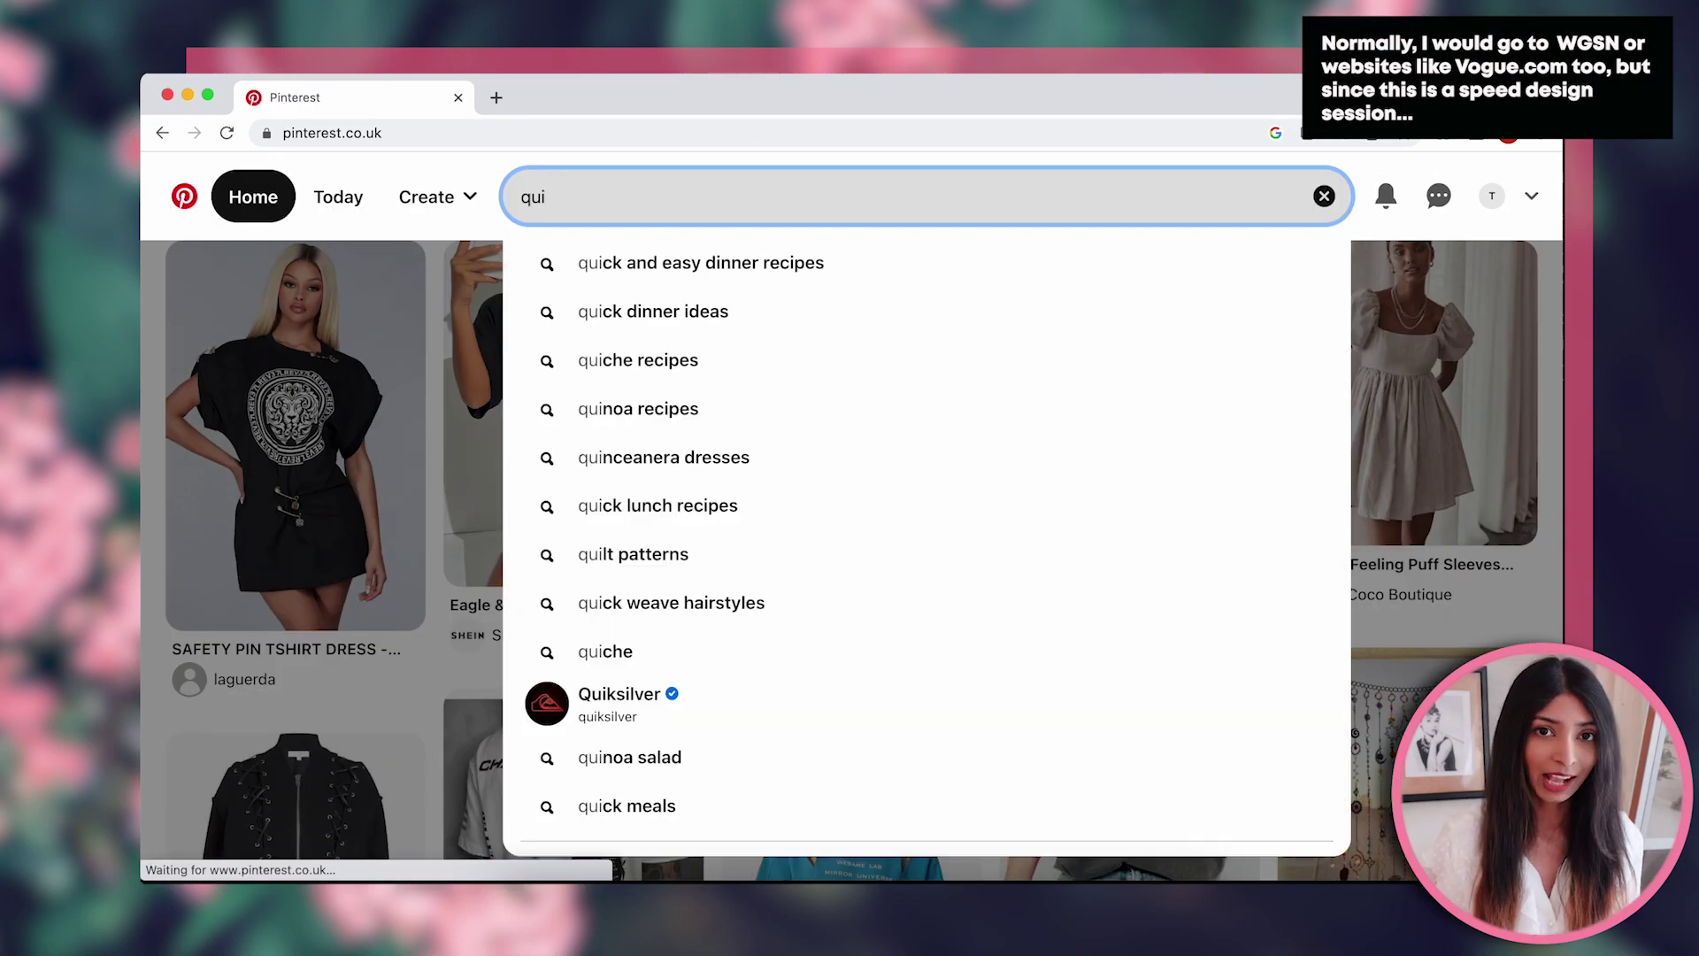
text(rky clothing)
key(Return)
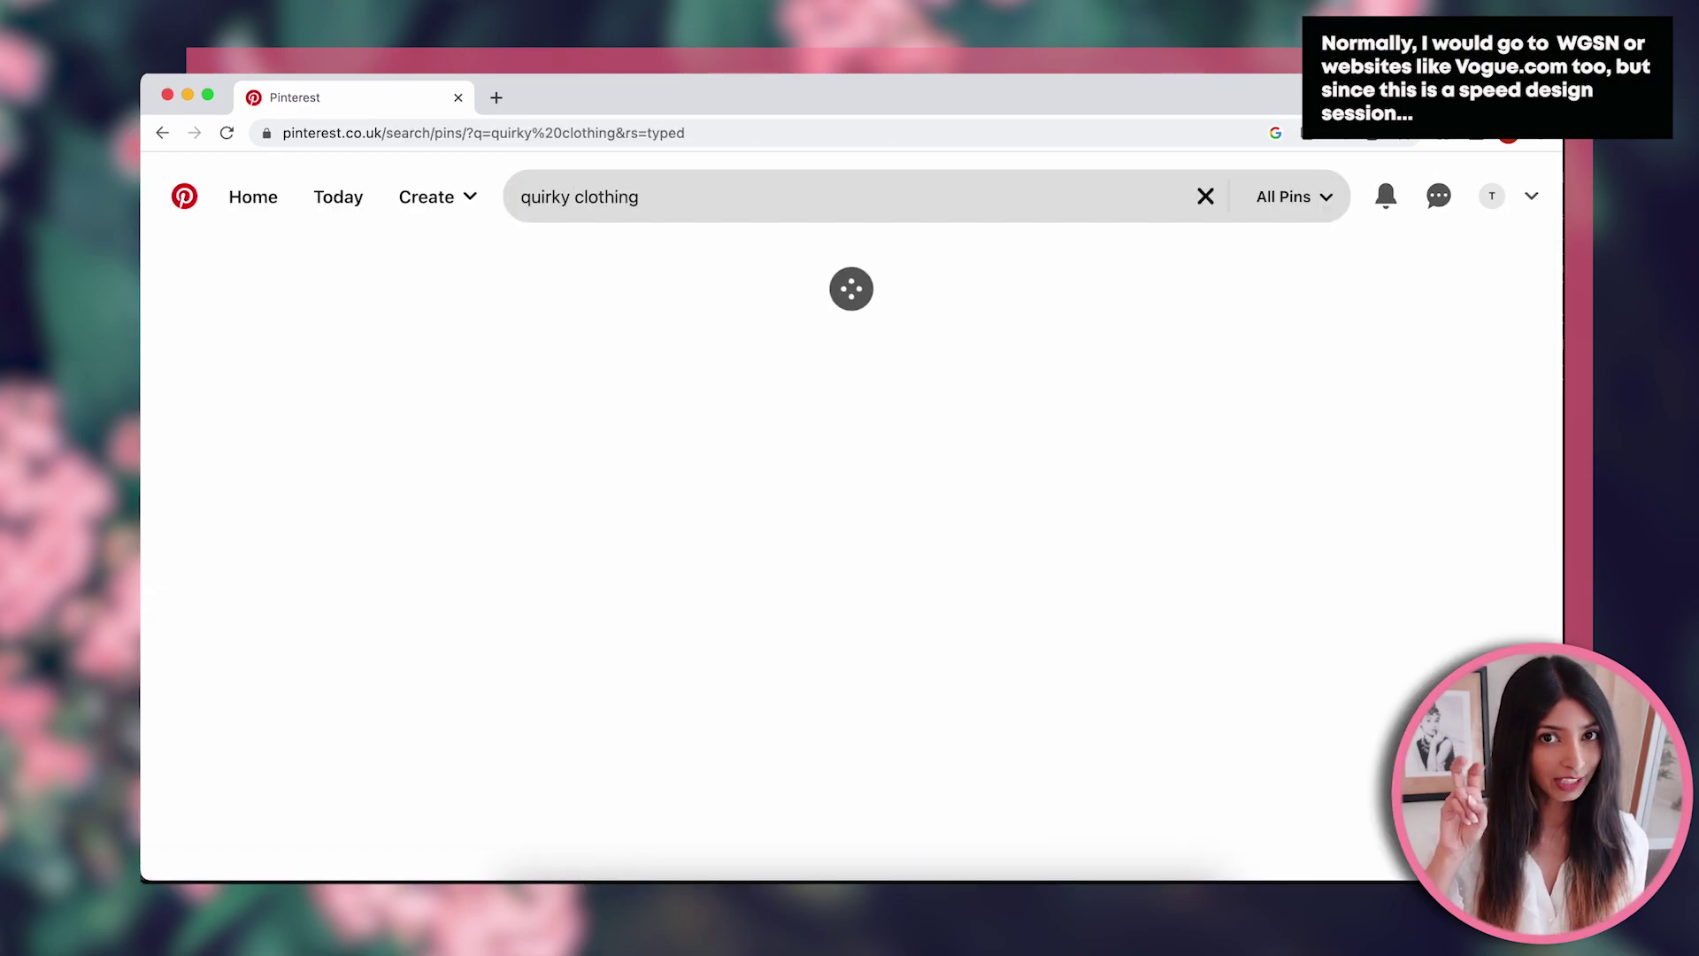
scroll(150, 378, down, 5)
scroll(150, 381, down, 2)
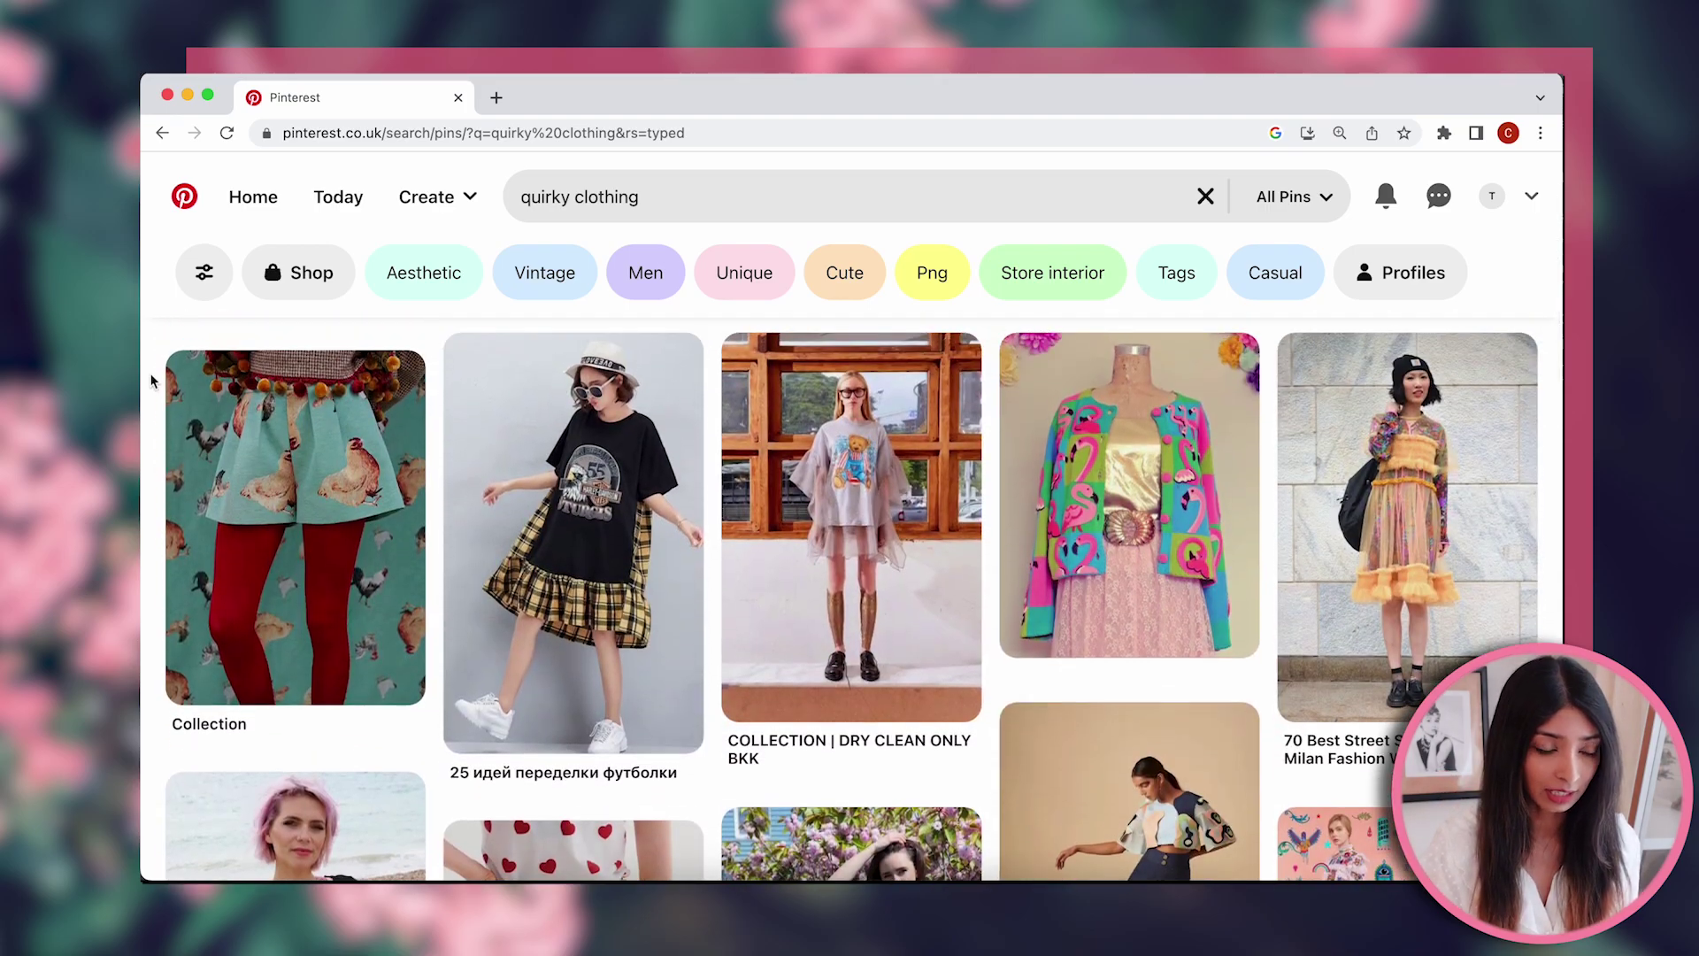
scroll(150, 381, down, 3)
scroll(151, 379, down, 3)
scroll(150, 379, down, 5)
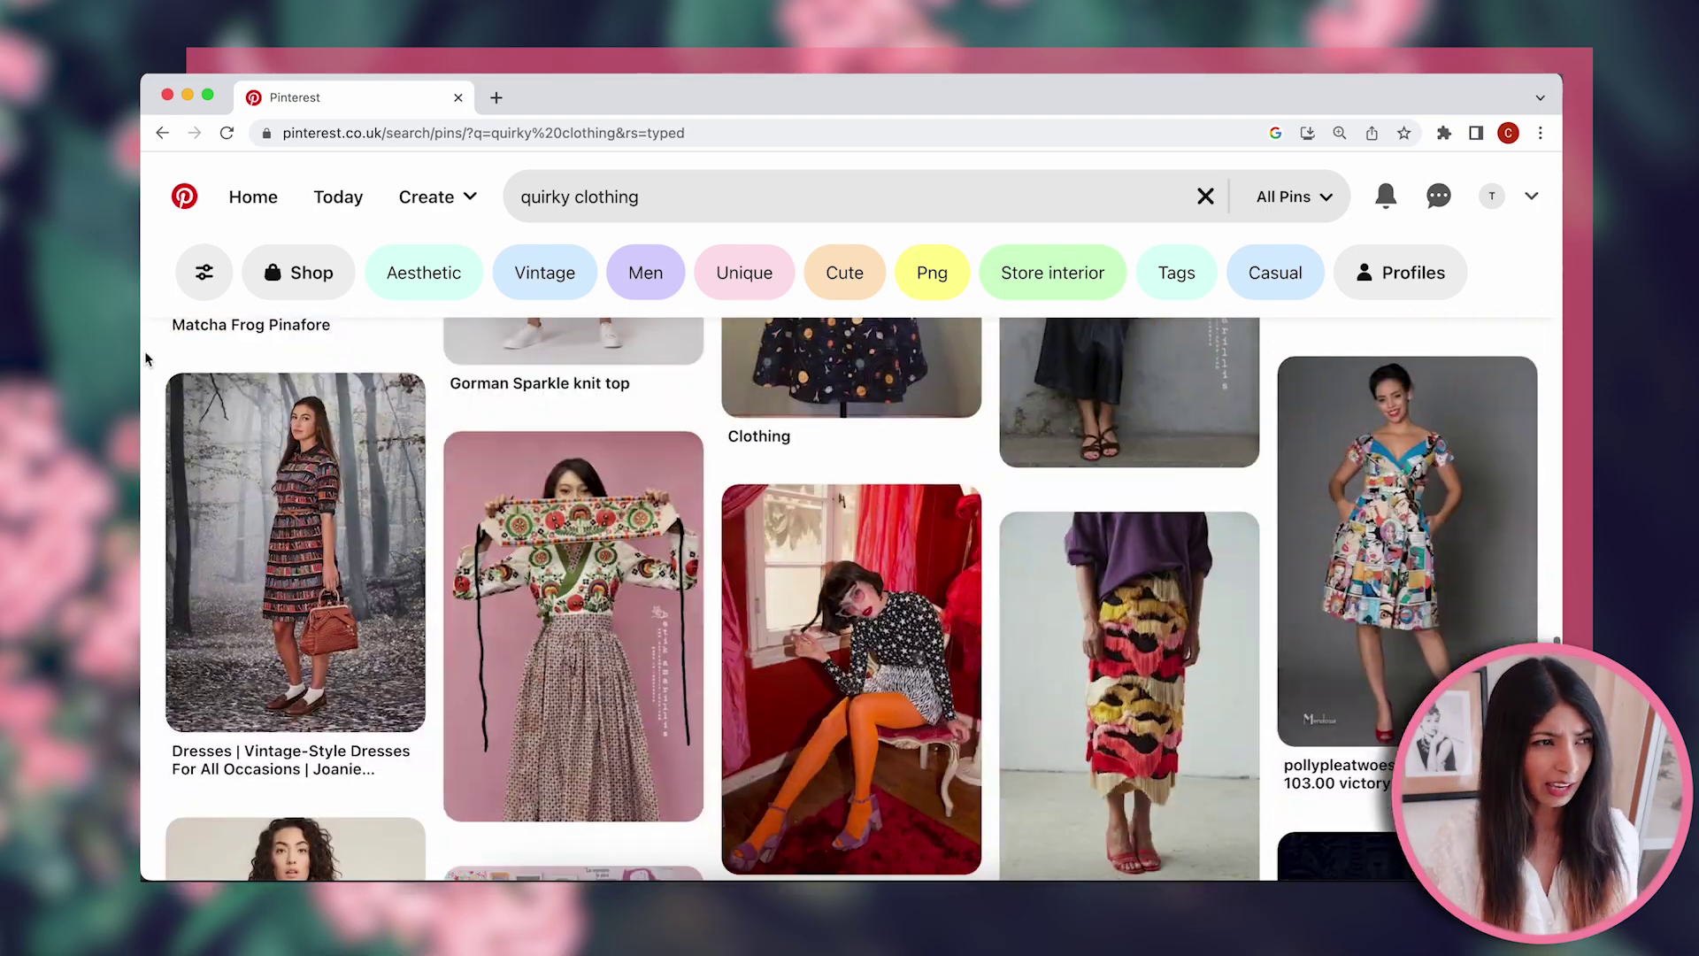
scroll(150, 378, down, 5)
scroll(150, 379, down, 5)
right_click(800, 530)
click(882, 517)
scroll(152, 651, down, 3)
scroll(151, 657, down, 3)
scroll(151, 664, down, 2)
scroll(157, 676, up, 1)
super+click(156, 676)
scroll(157, 676, down, 5)
scroll(152, 683, down, 3)
scroll(153, 688, down, 5)
scroll(152, 692, down, 5)
scroll(152, 691, down, 5)
scroll(153, 691, down, 5)
scroll(152, 690, down, 4)
scroll(153, 691, down, 3)
scroll(152, 691, down, 5)
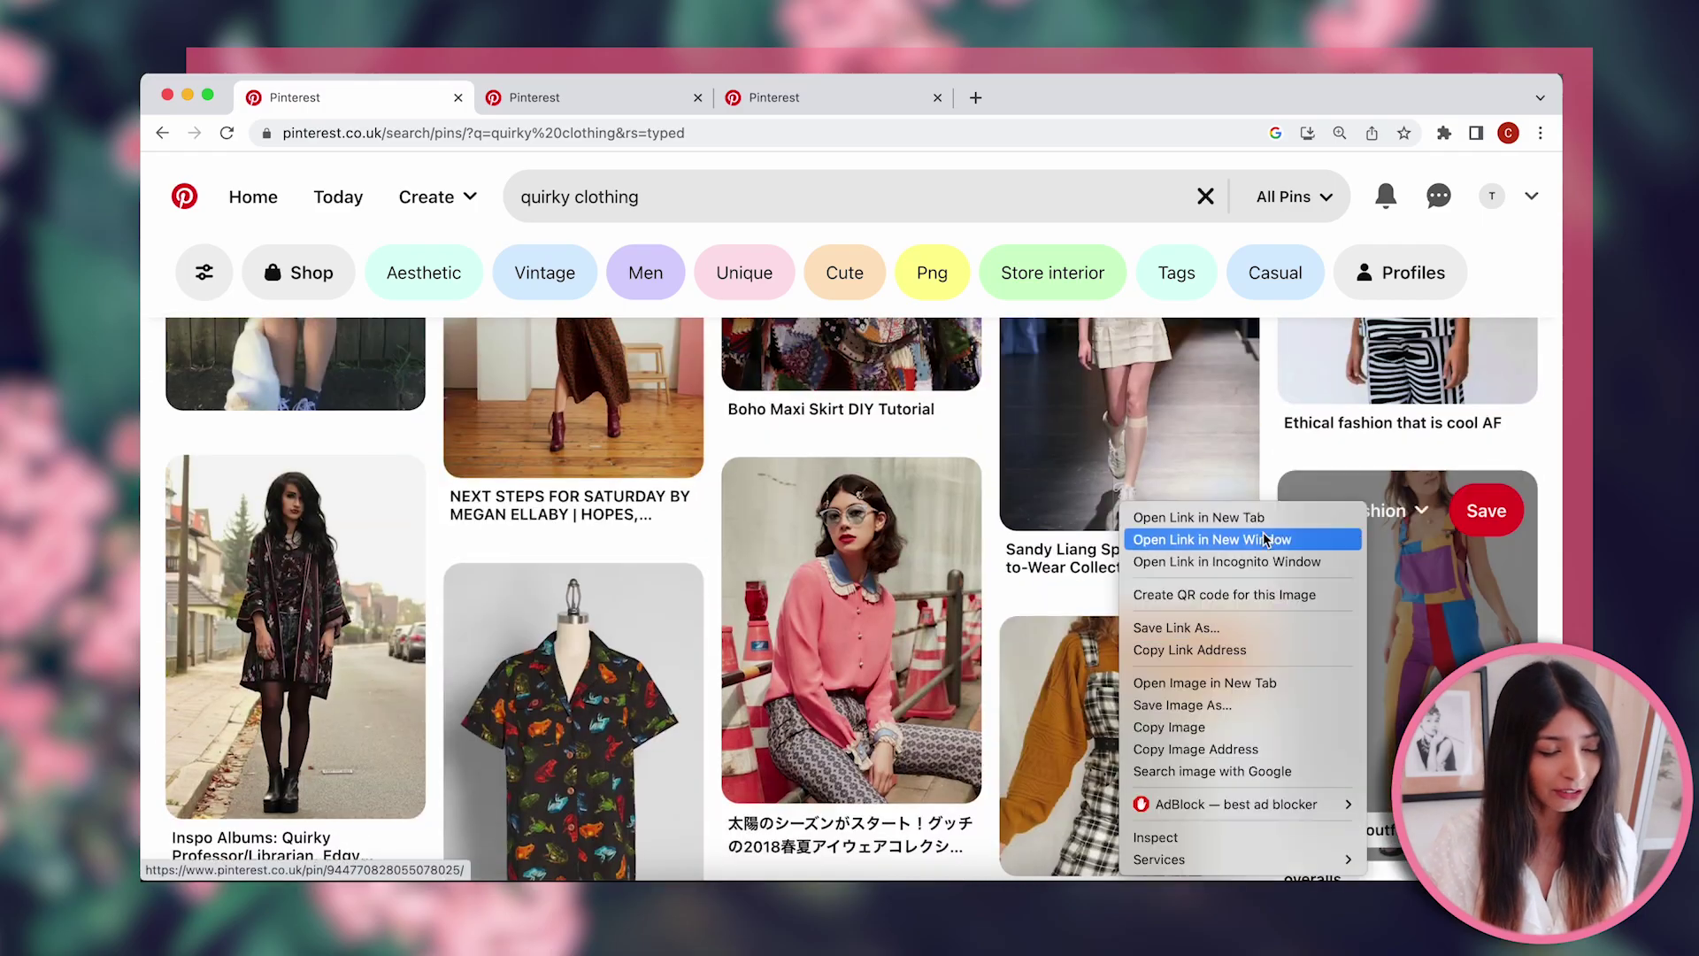
scroll(154, 697, down, 5)
scroll(156, 704, down, 5)
scroll(157, 712, down, 5)
scroll(158, 713, down, 5)
scroll(158, 712, down, 5)
scroll(157, 714, down, 5)
scroll(156, 712, down, 5)
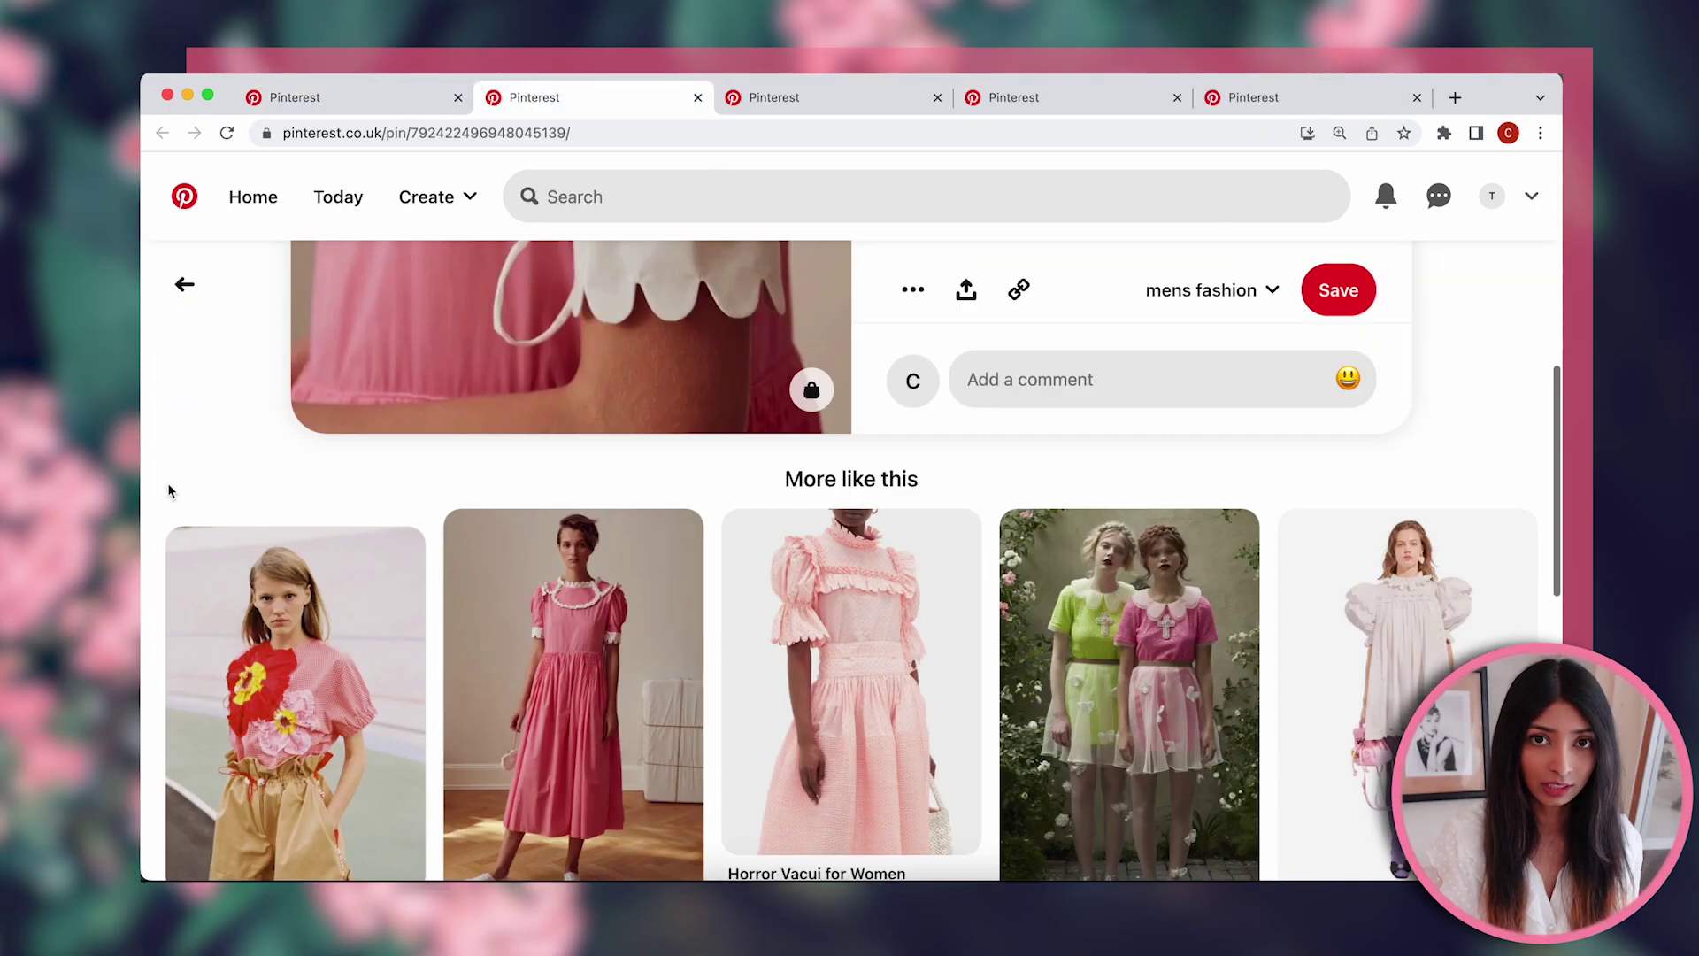
scroll(160, 546, down, 3)
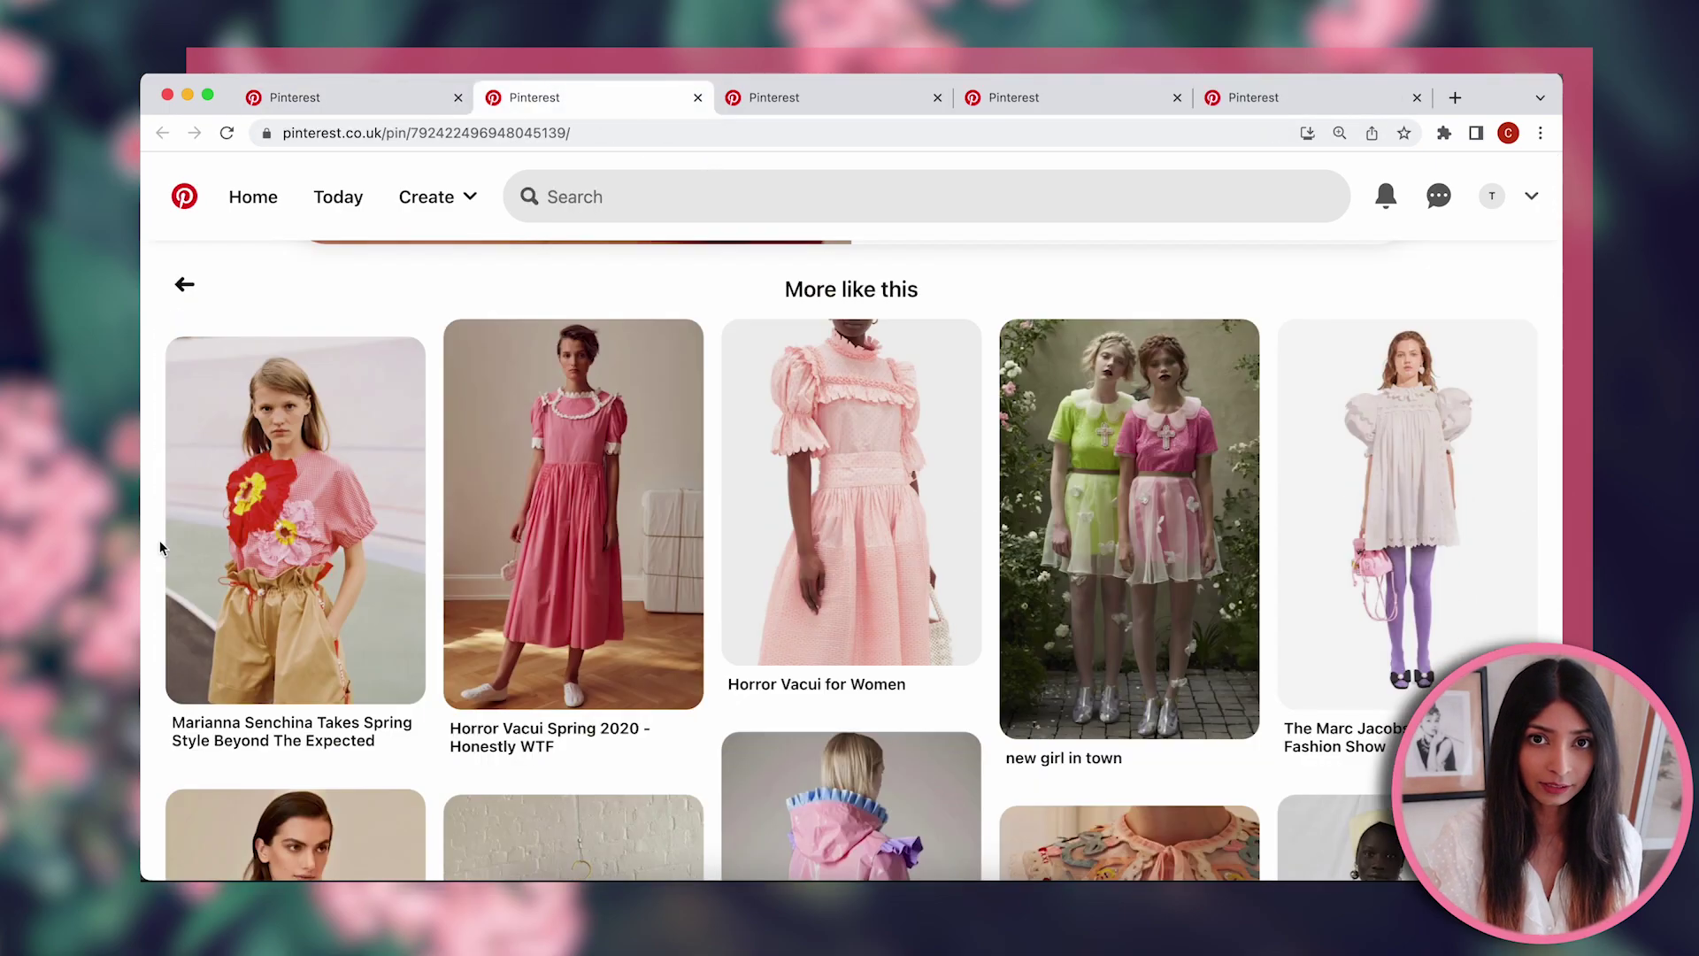
scroll(157, 554, down, 3)
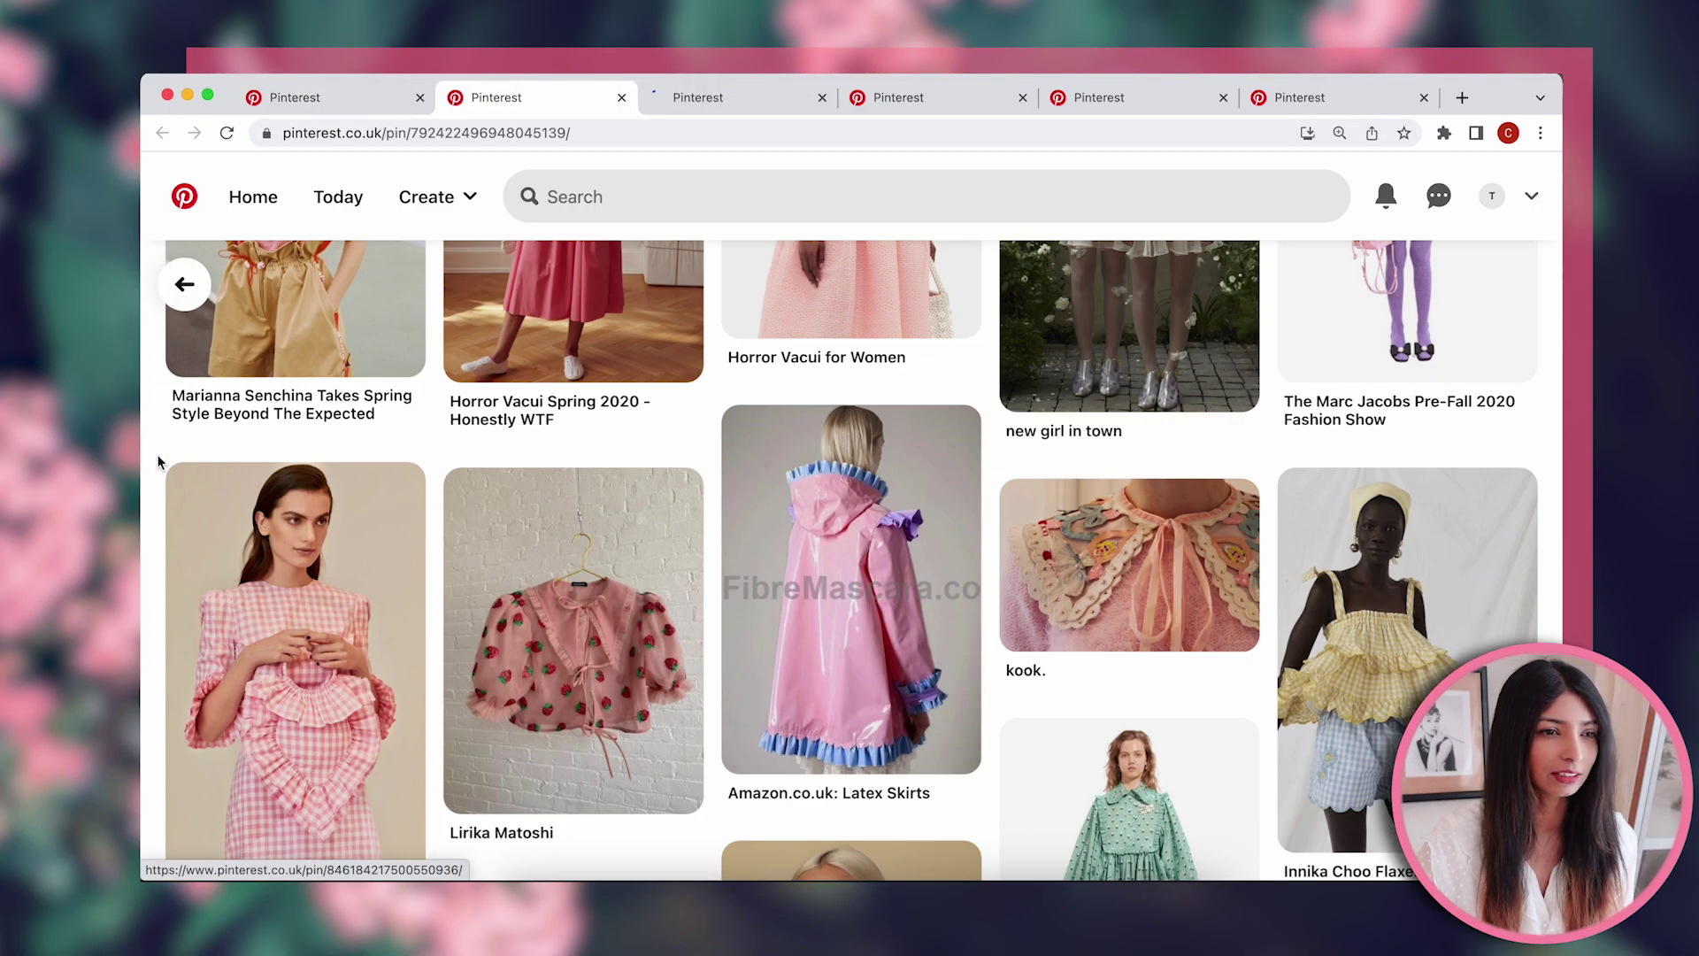
- Open the kook. pin from the related results in a new tab
right_click(1092, 289)
click(1094, 295)
scroll(157, 583, down, 3)
scroll(156, 582, down, 3)
scroll(157, 581, down, 2)
scroll(157, 581, down, 3)
scroll(157, 582, down, 3)
scroll(155, 576, down, 3)
scroll(156, 576, down, 3)
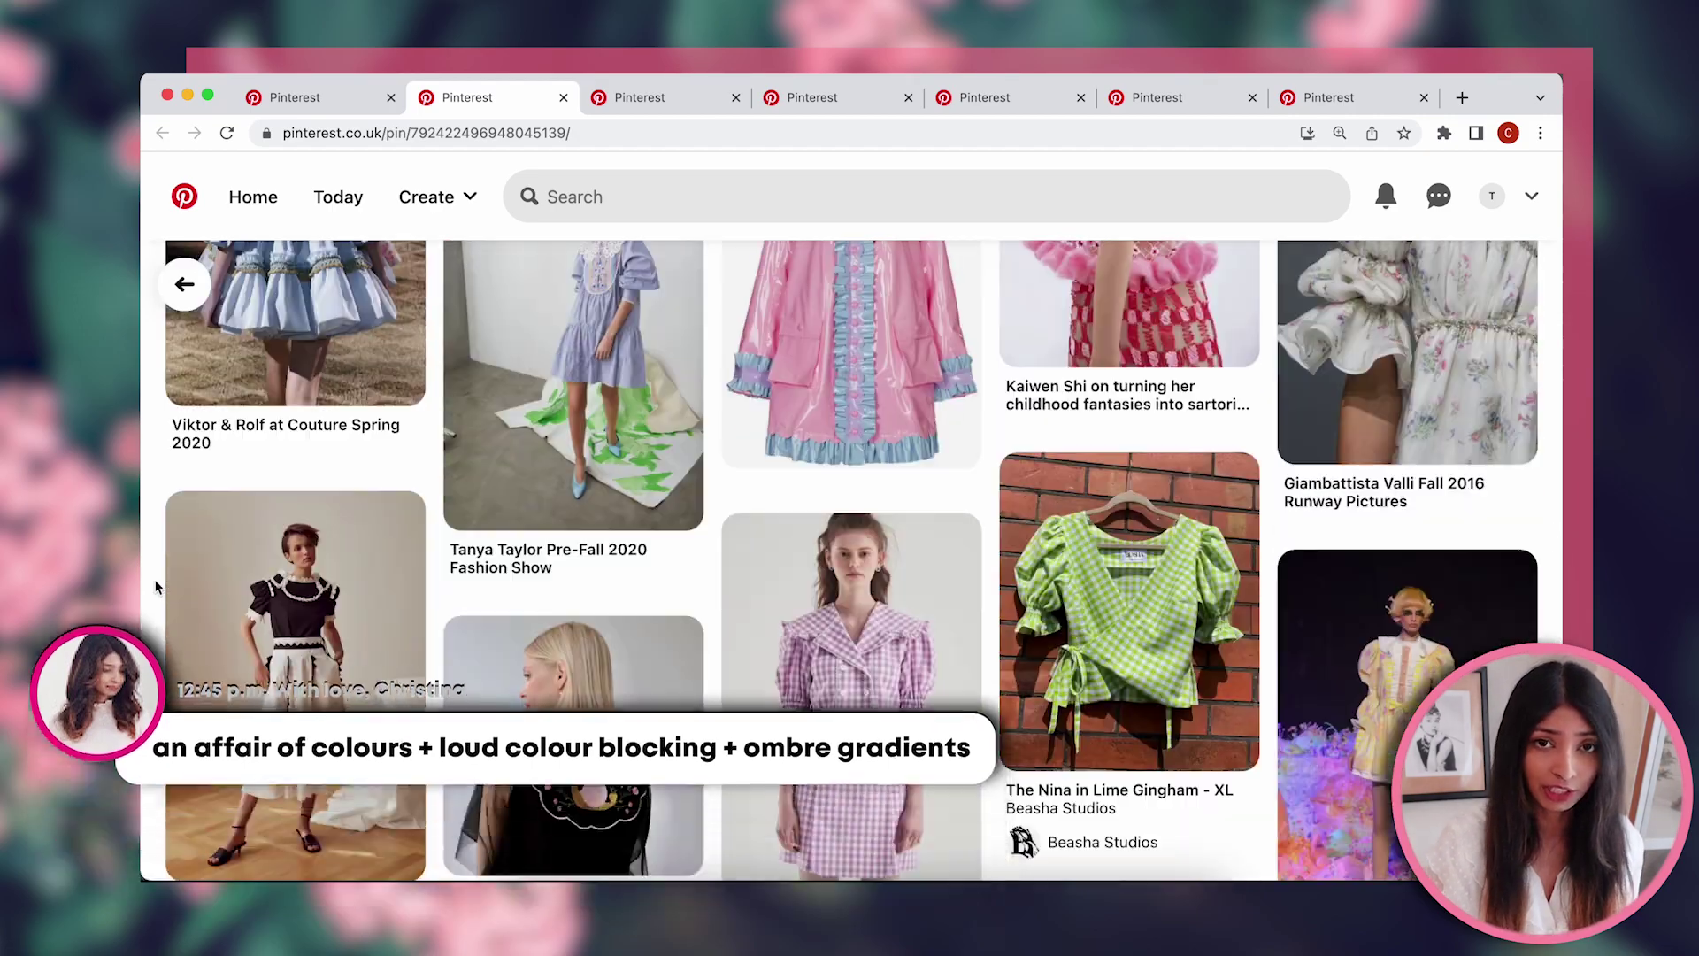
scroll(156, 584, down, 3)
scroll(157, 585, down, 5)
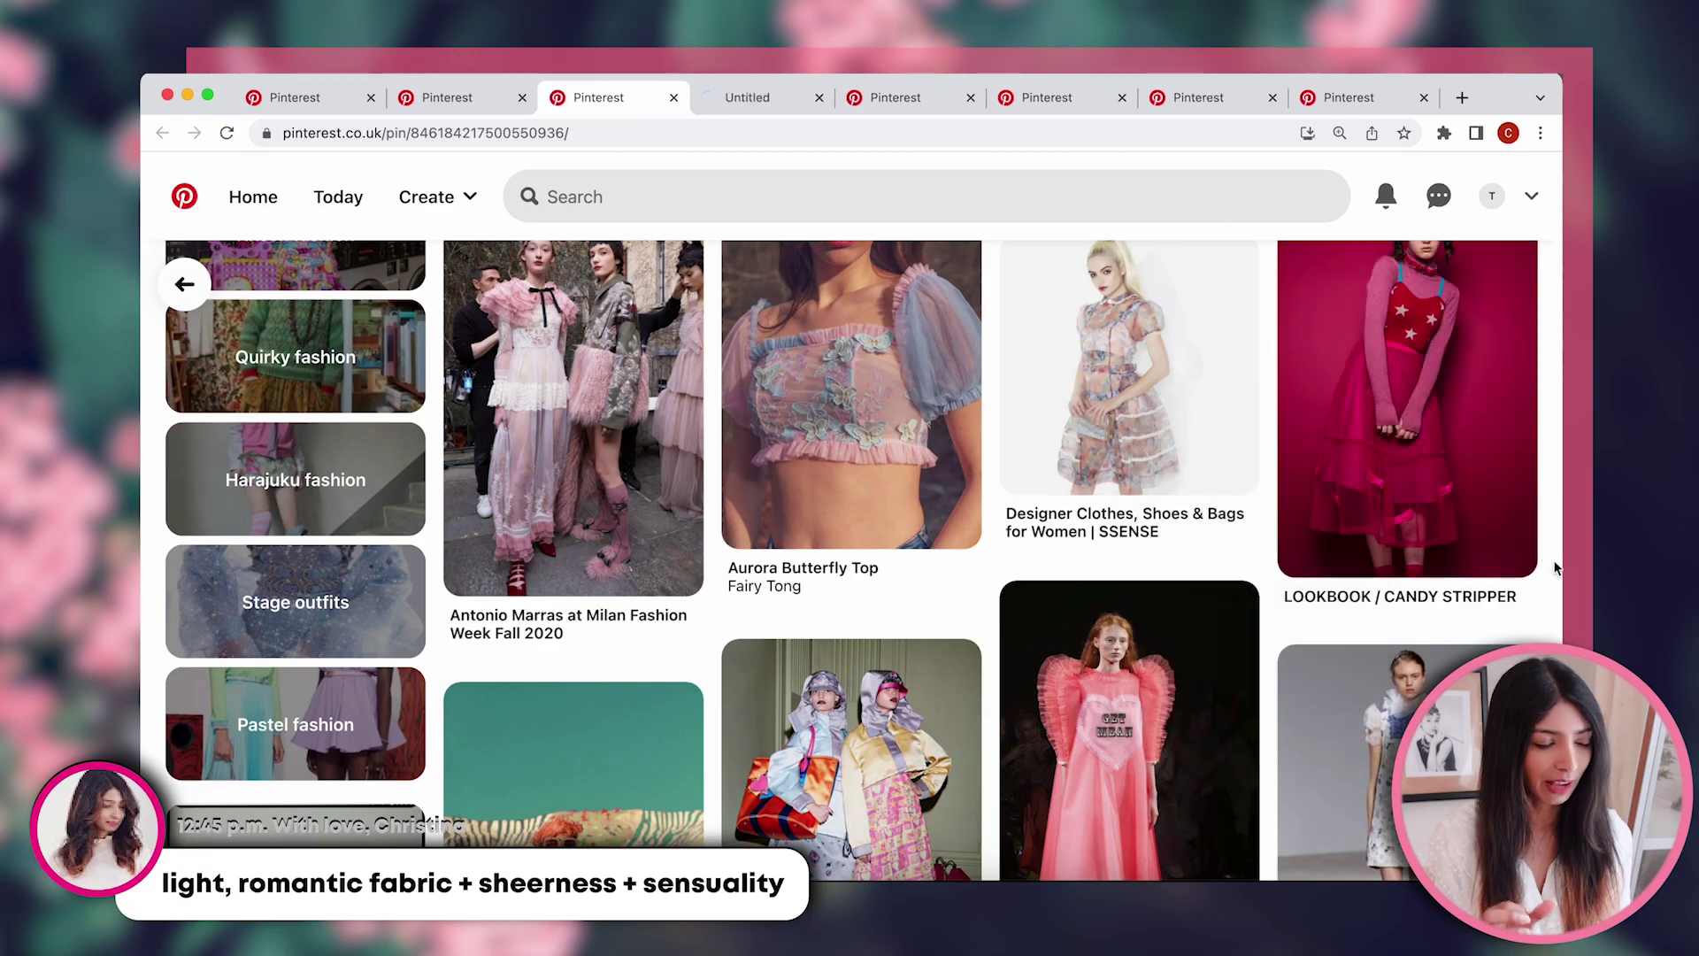
scroll(1555, 569, down, 3)
scroll(153, 574, down, 2)
scroll(153, 575, down, 3)
scroll(152, 575, down, 4)
scroll(154, 574, up, 1)
scroll(154, 574, down, 3)
scroll(154, 575, down, 5)
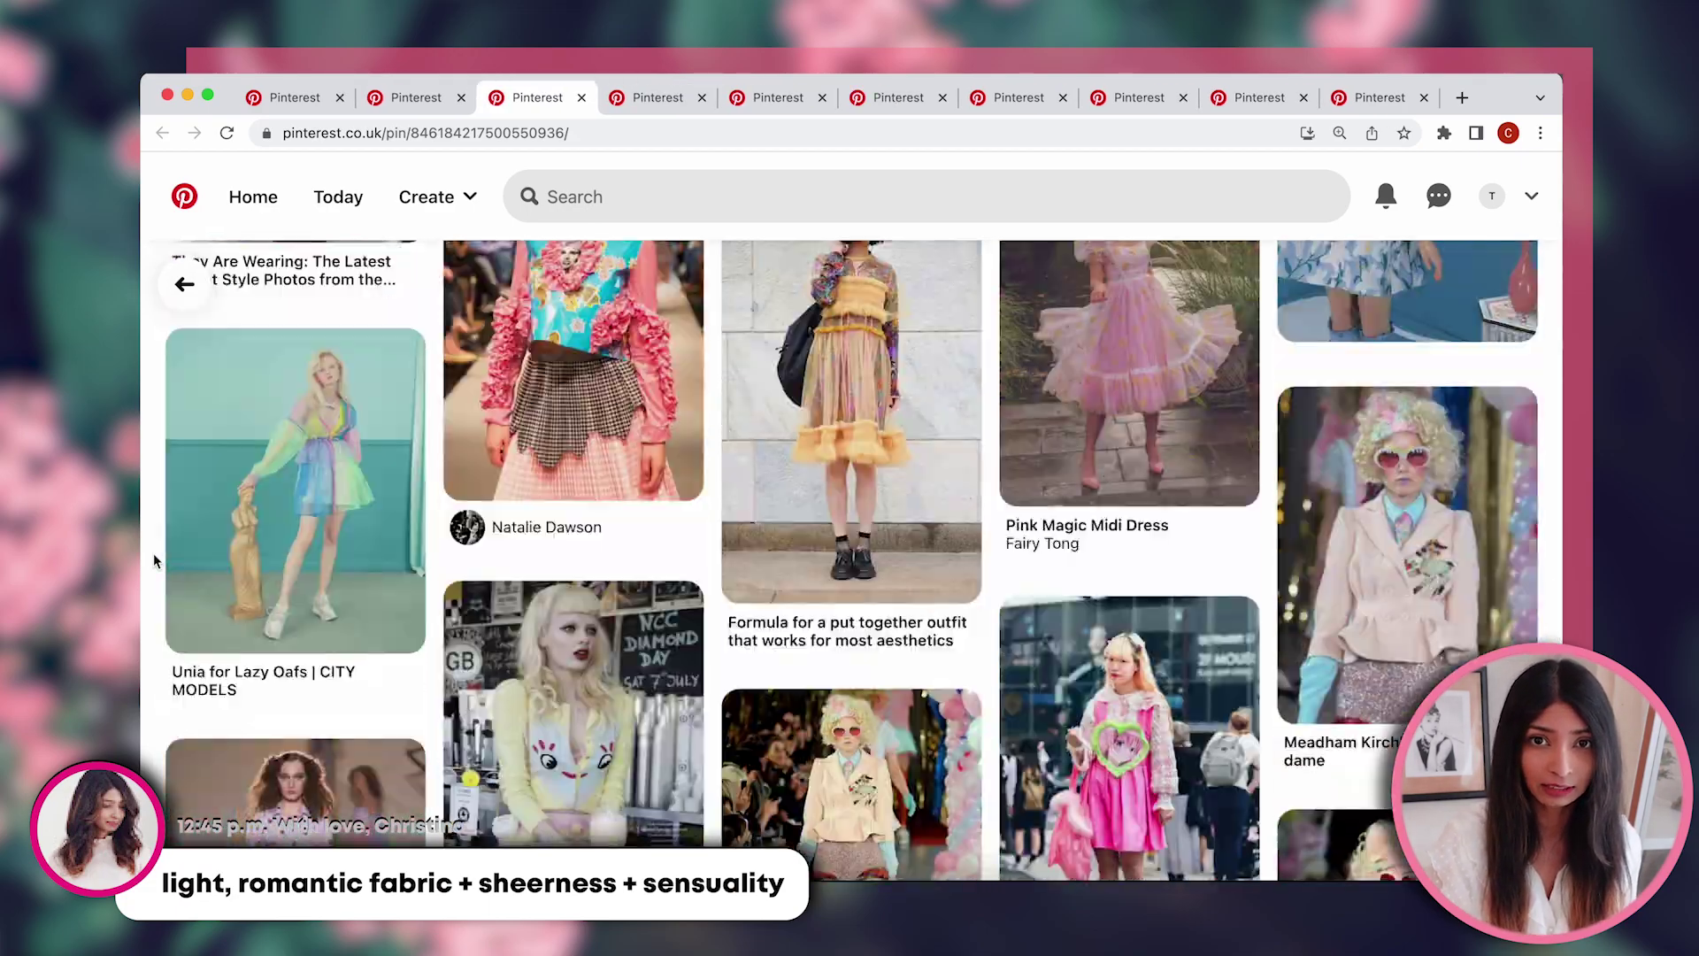
scroll(155, 573, down, 3)
scroll(155, 574, down, 5)
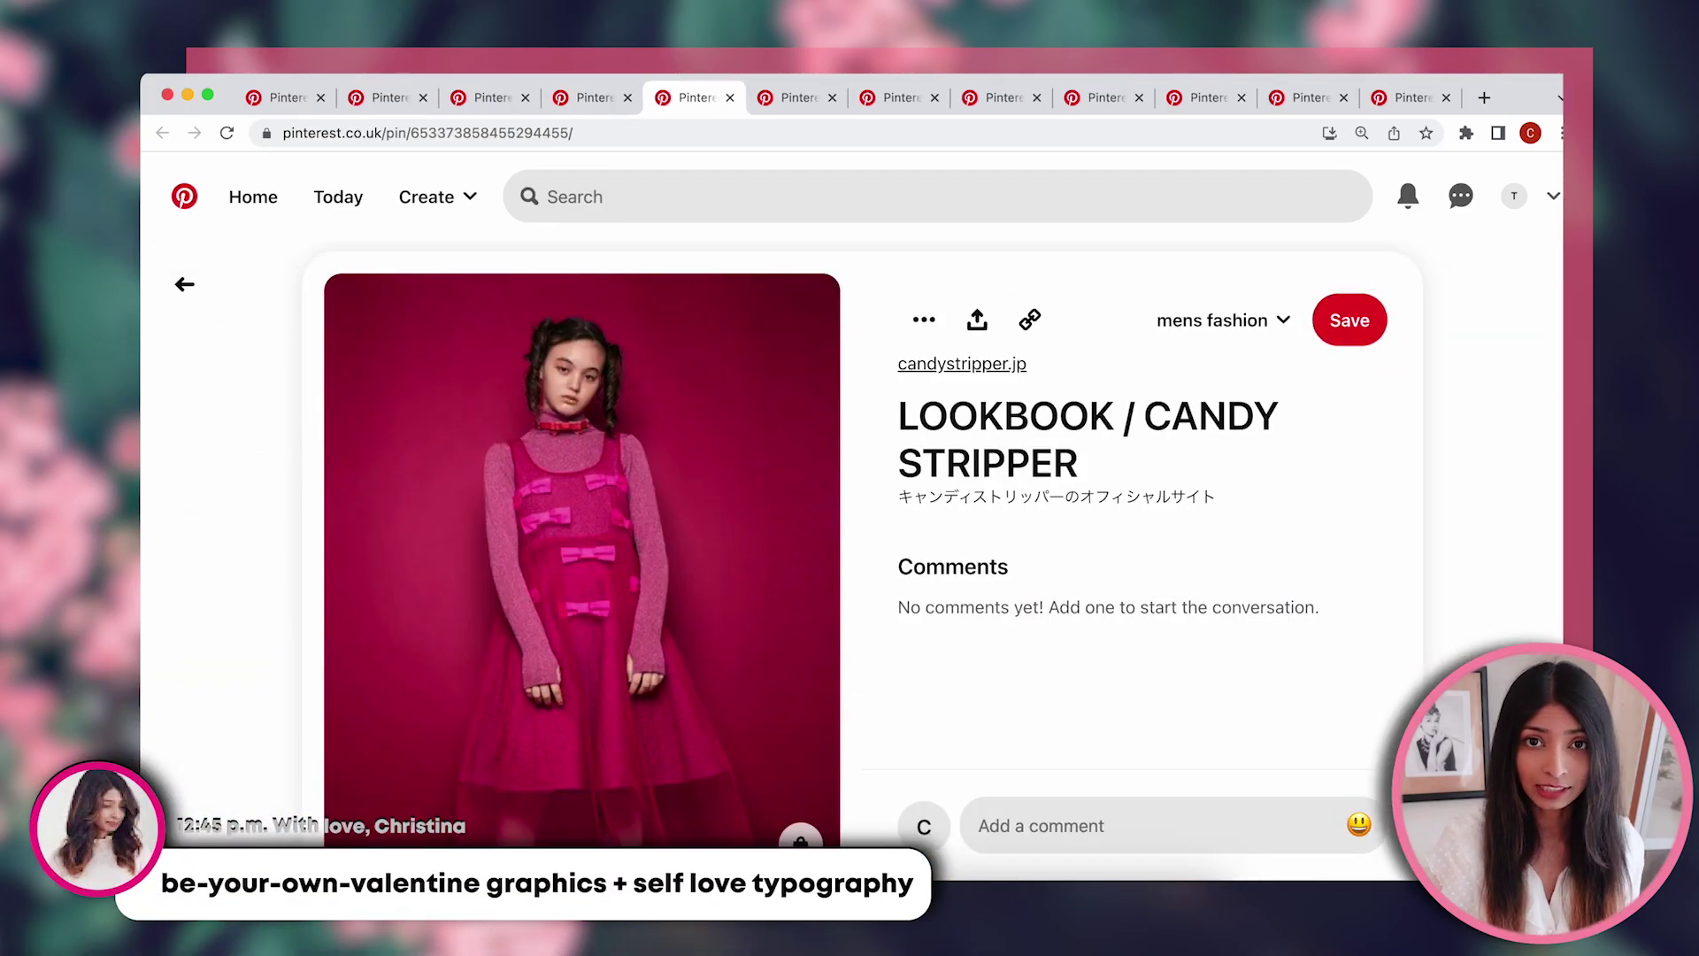
scroll(238, 615, down, 3)
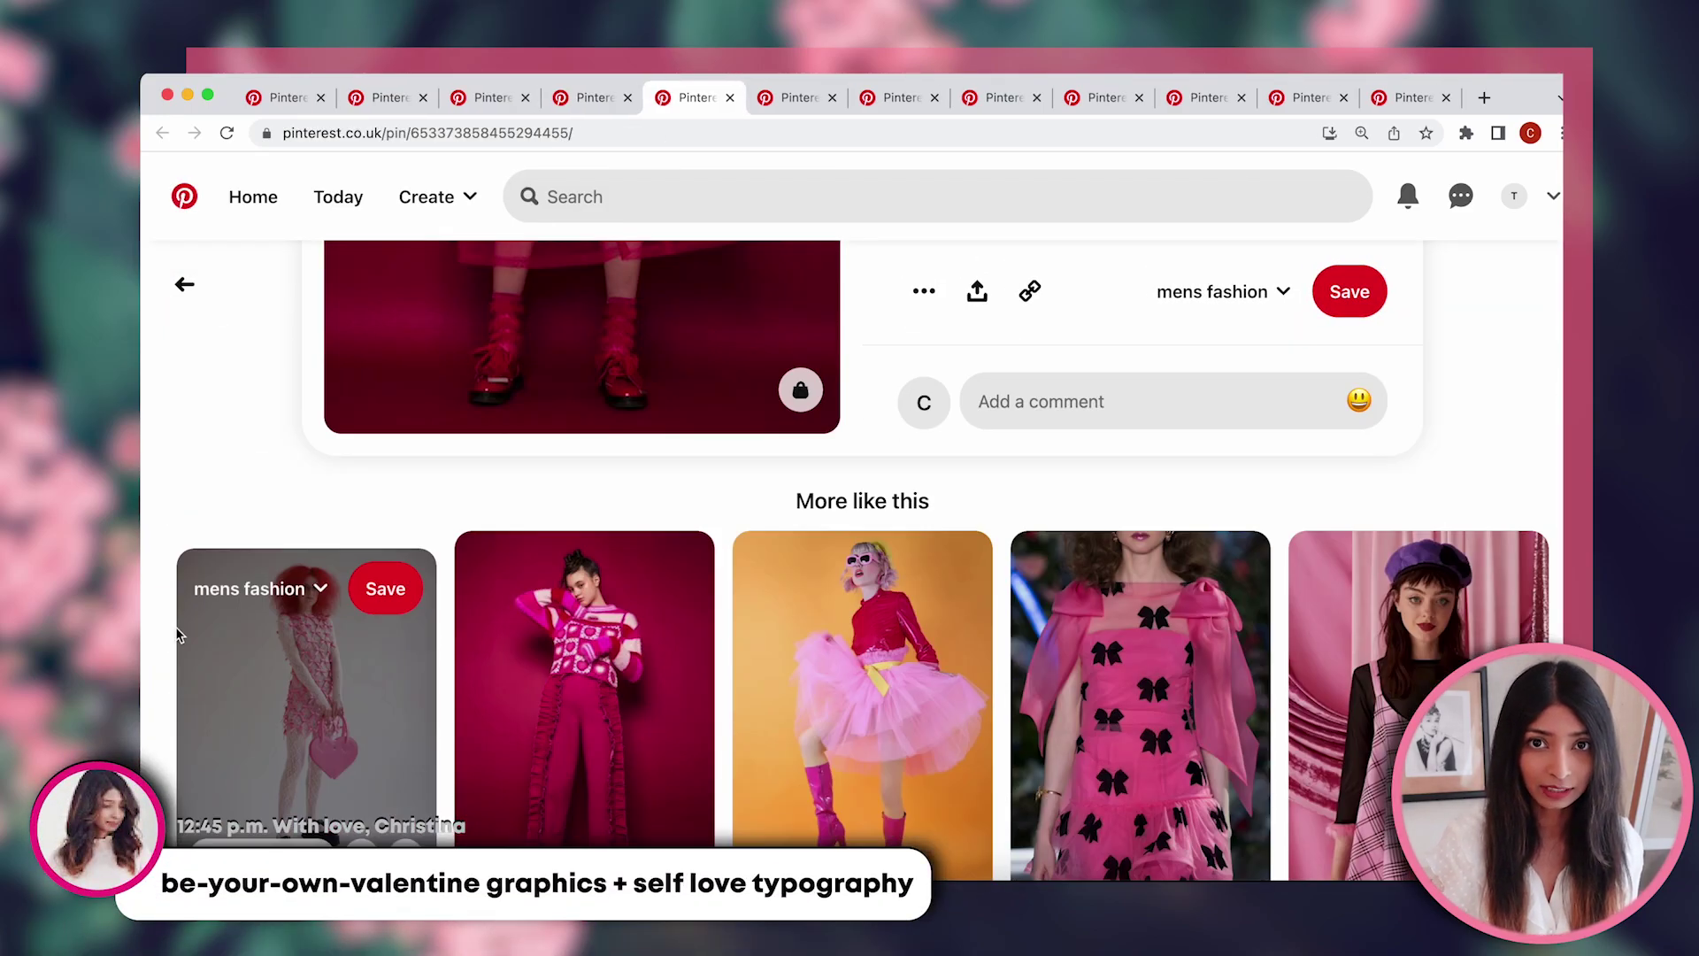
scroll(176, 636, down, 3)
scroll(157, 644, down, 2)
scroll(158, 645, down, 3)
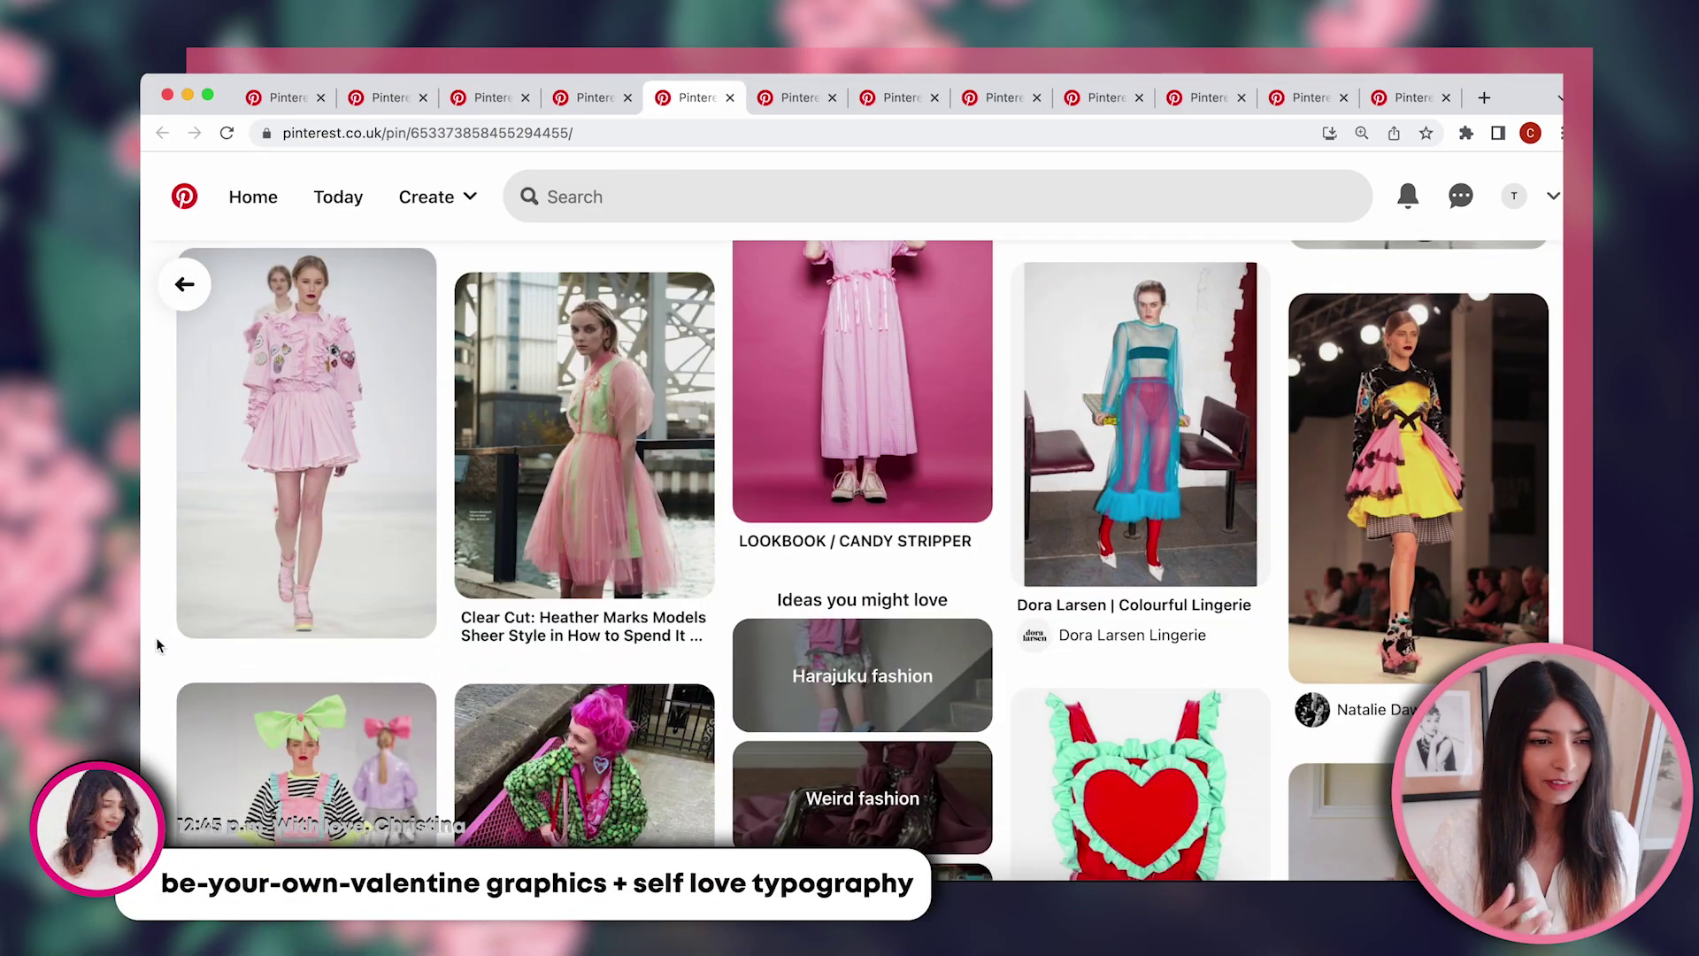
scroll(158, 639, up, 1)
scroll(156, 644, down, 5)
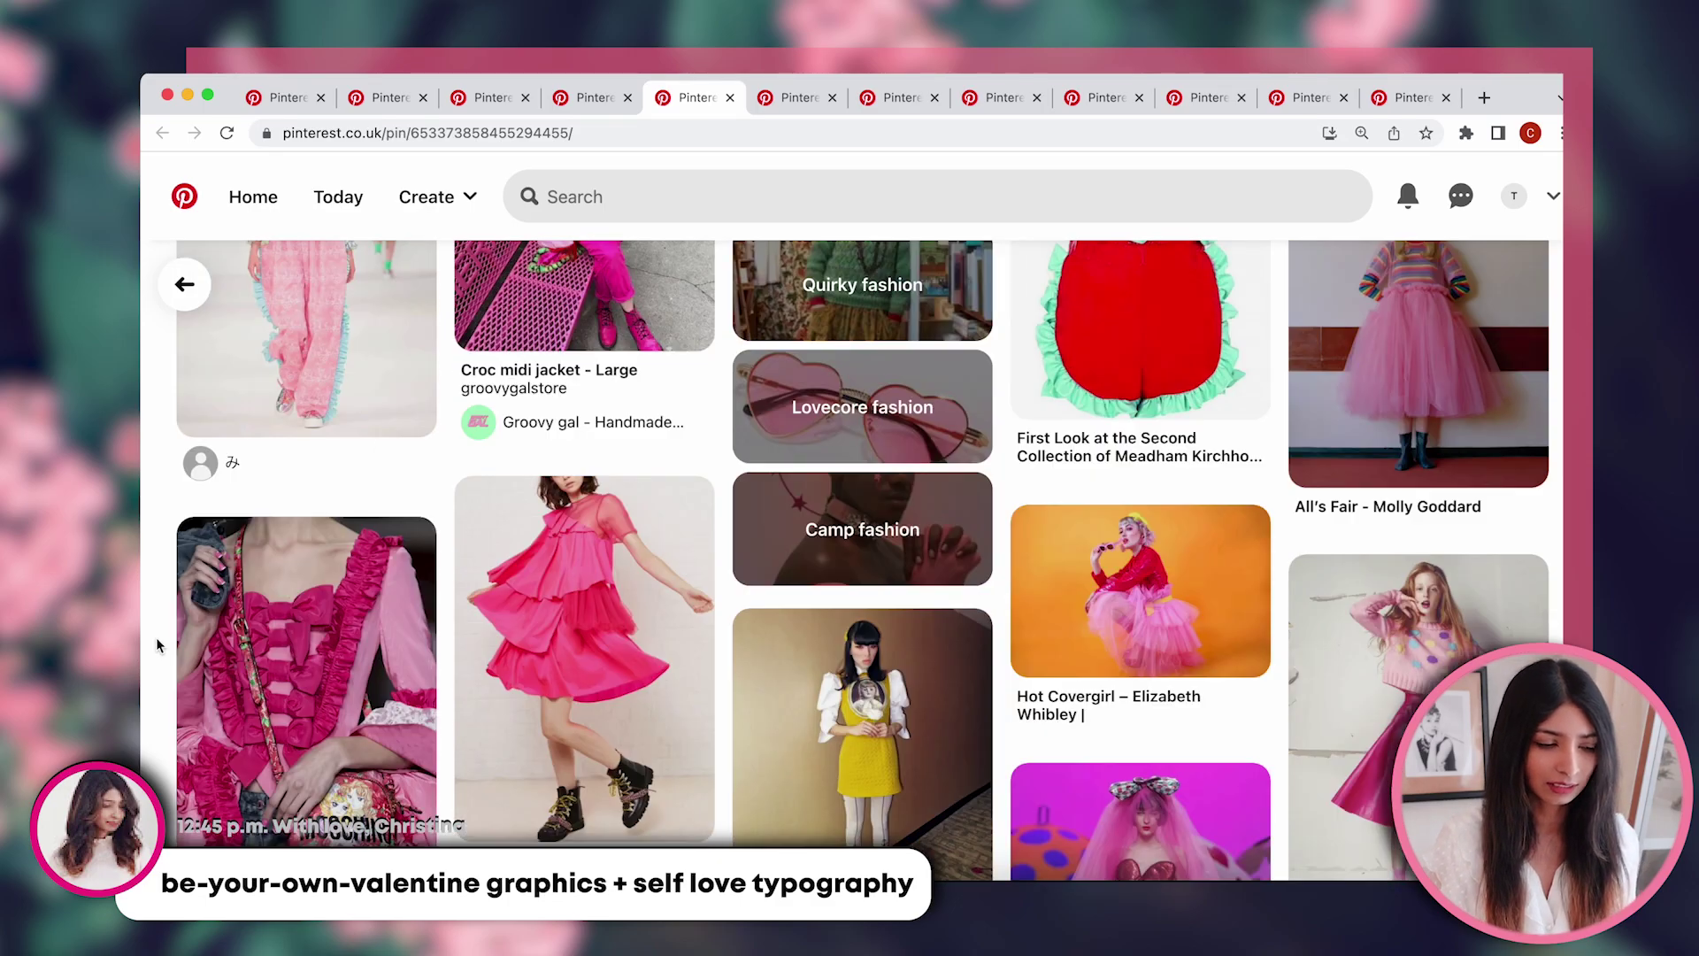
scroll(157, 644, down, 3)
scroll(156, 637, down, 2)
scroll(160, 600, down, 5)
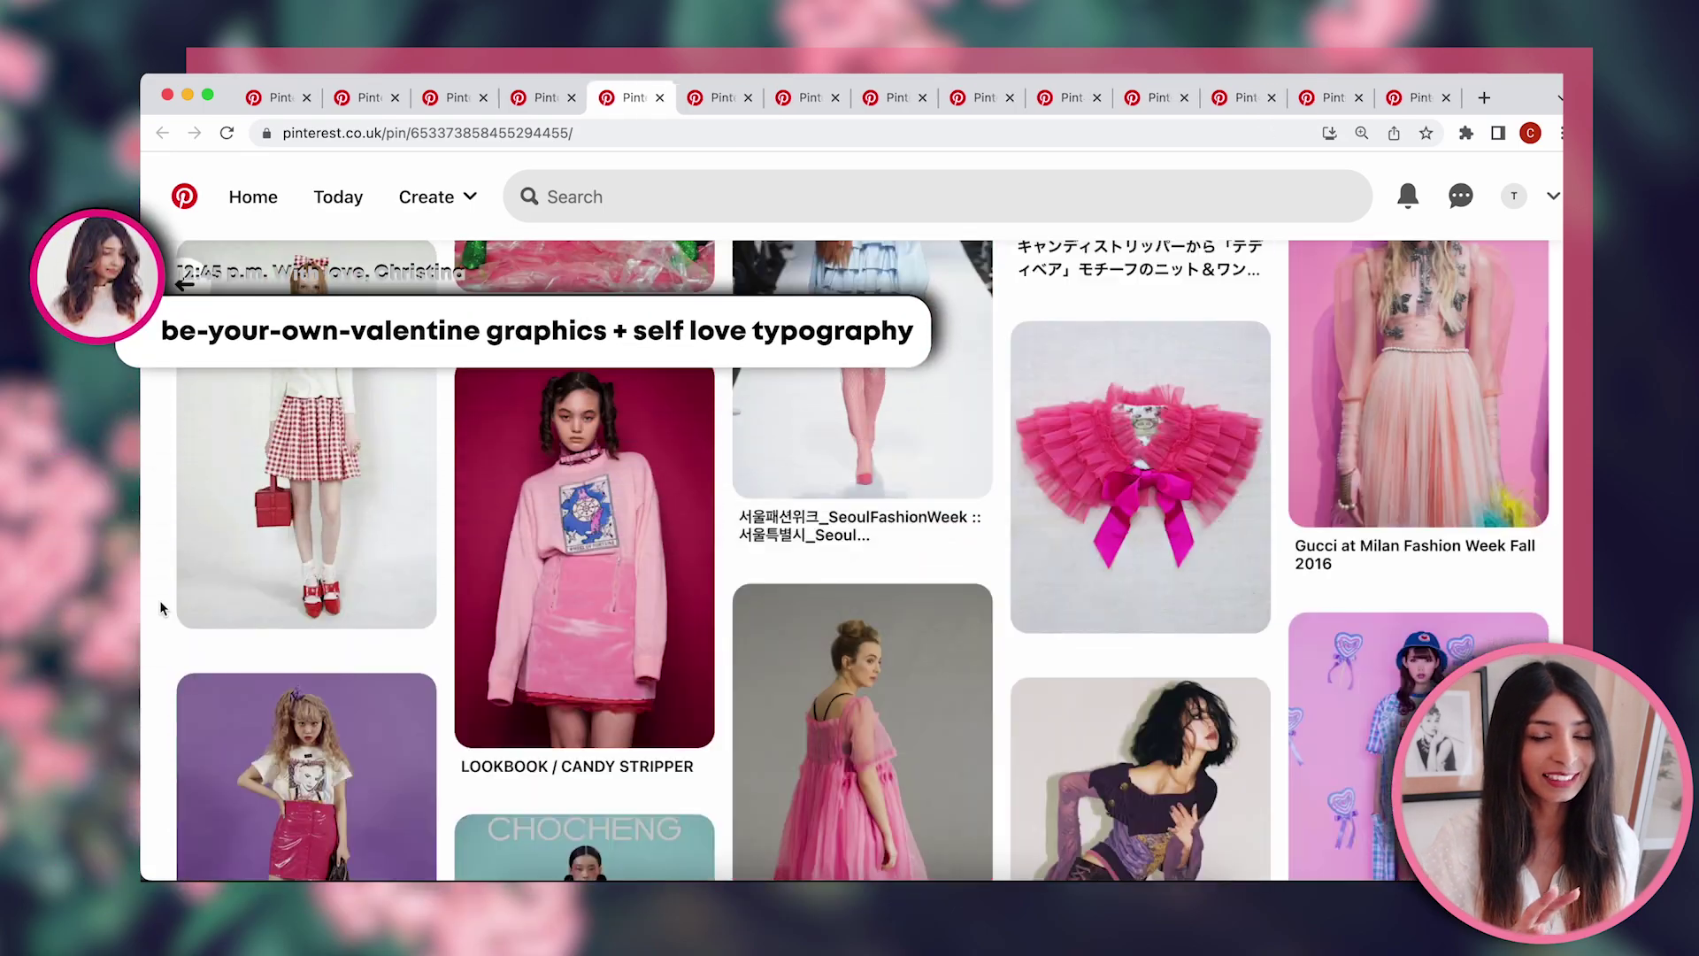
scroll(160, 600, down, 3)
scroll(159, 601, down, 5)
scroll(159, 601, down, 2)
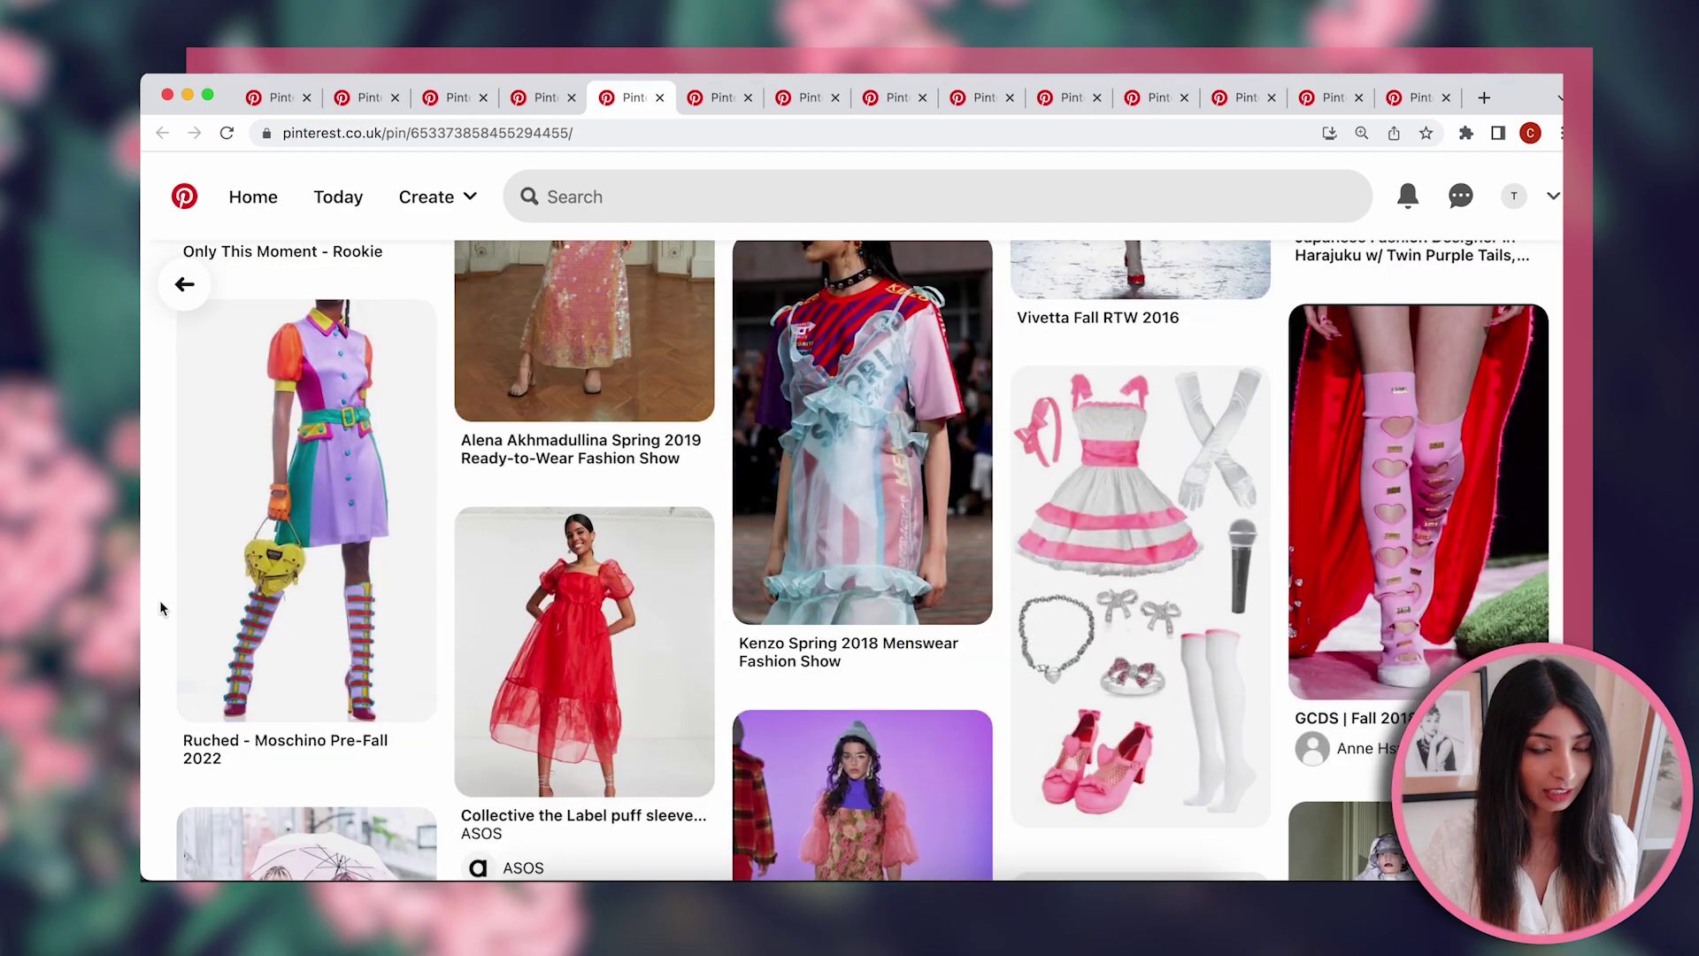
- Open the Moschino ruched dress and Rainbow Puff Dress pins, then bring up the heart-print top's image options
super+click(159, 600)
scroll(160, 601, down, 3)
scroll(155, 591, down, 5)
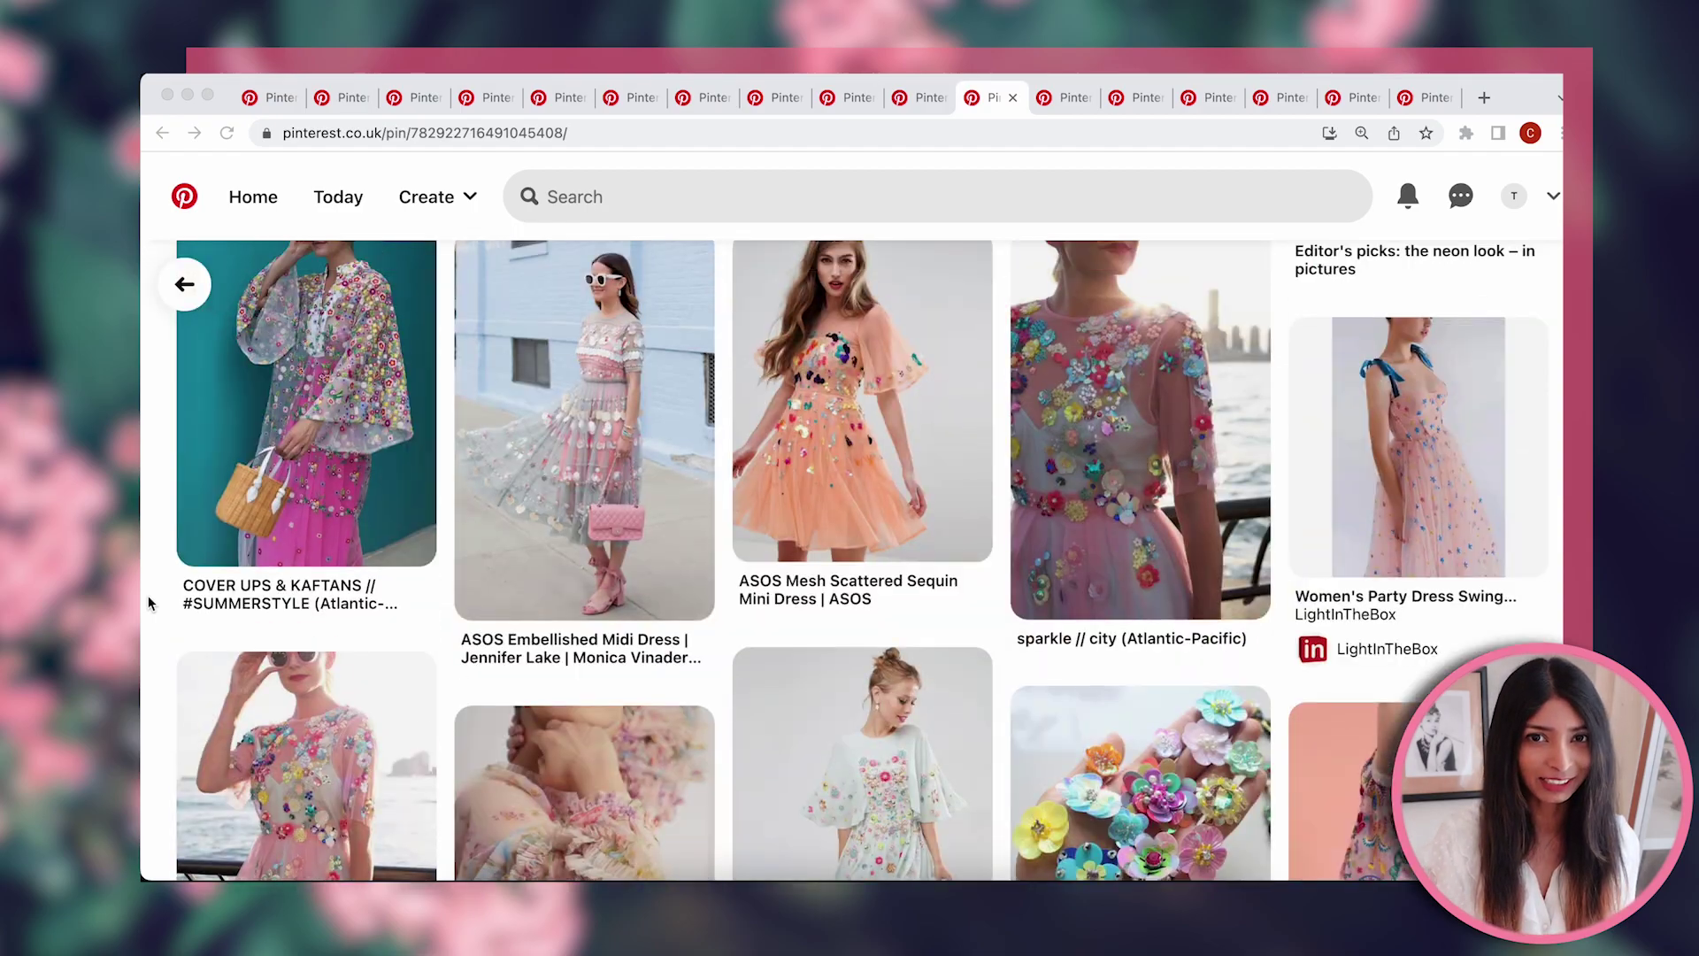
scroll(149, 602, down, 5)
scroll(148, 602, down, 5)
scroll(150, 601, down, 5)
scroll(149, 601, down, 5)
click(1207, 738)
scroll(165, 616, down, 4)
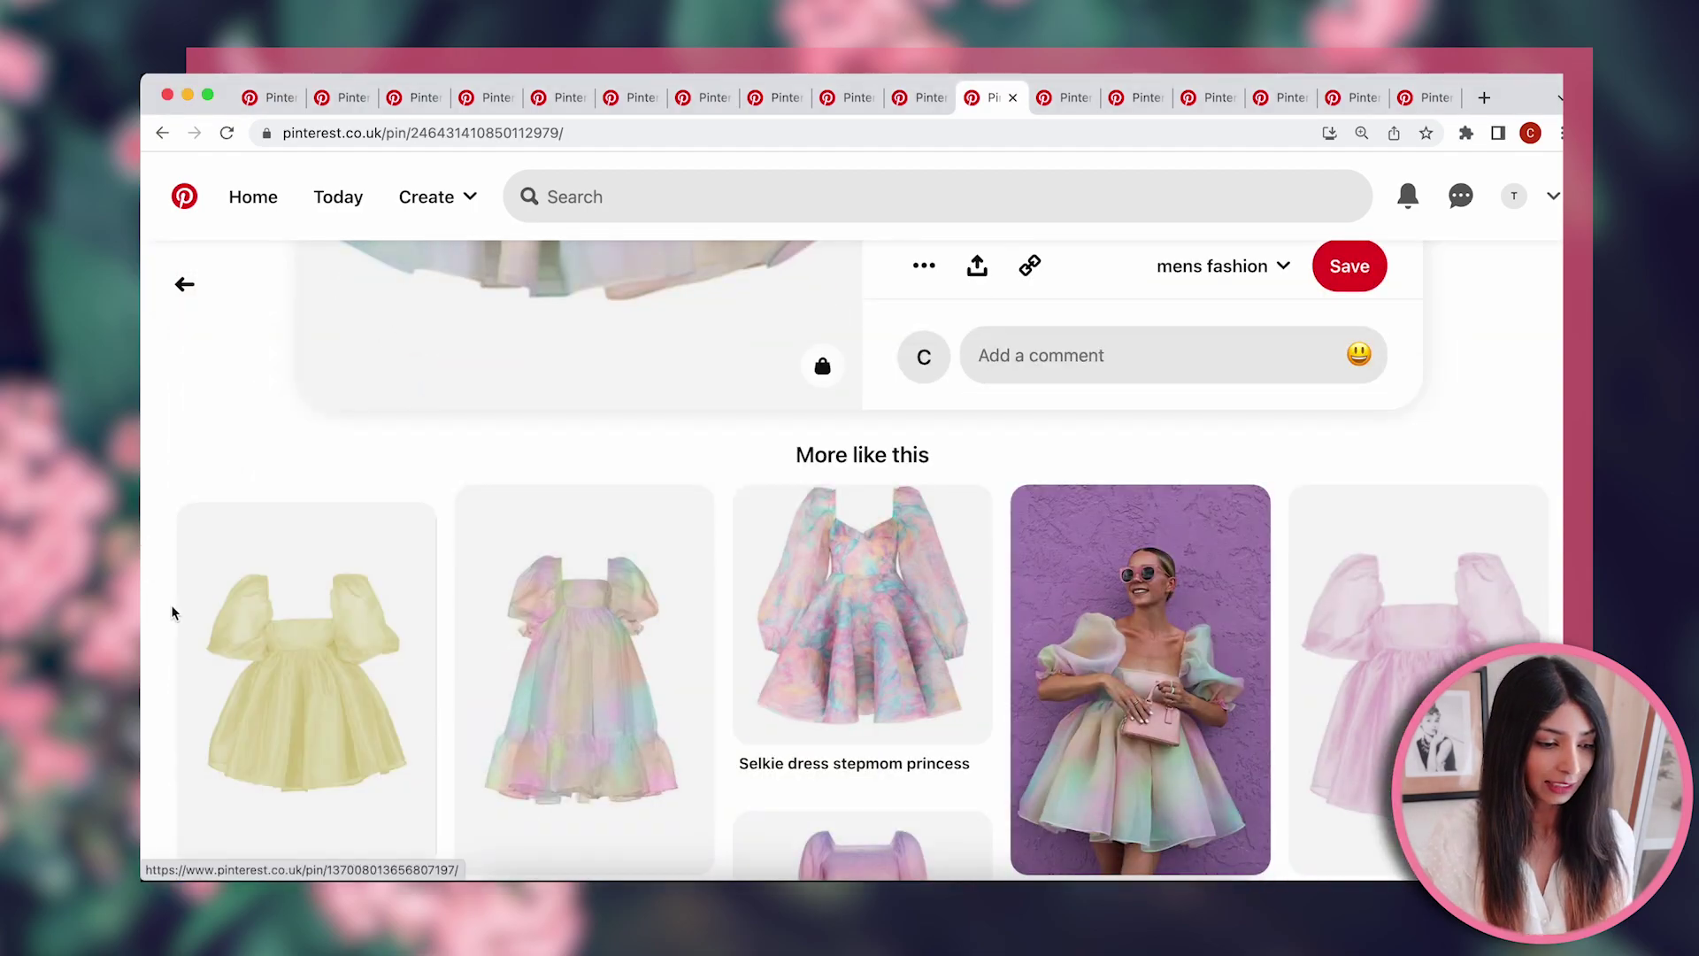
scroll(165, 616, down, 5)
scroll(158, 619, down, 5)
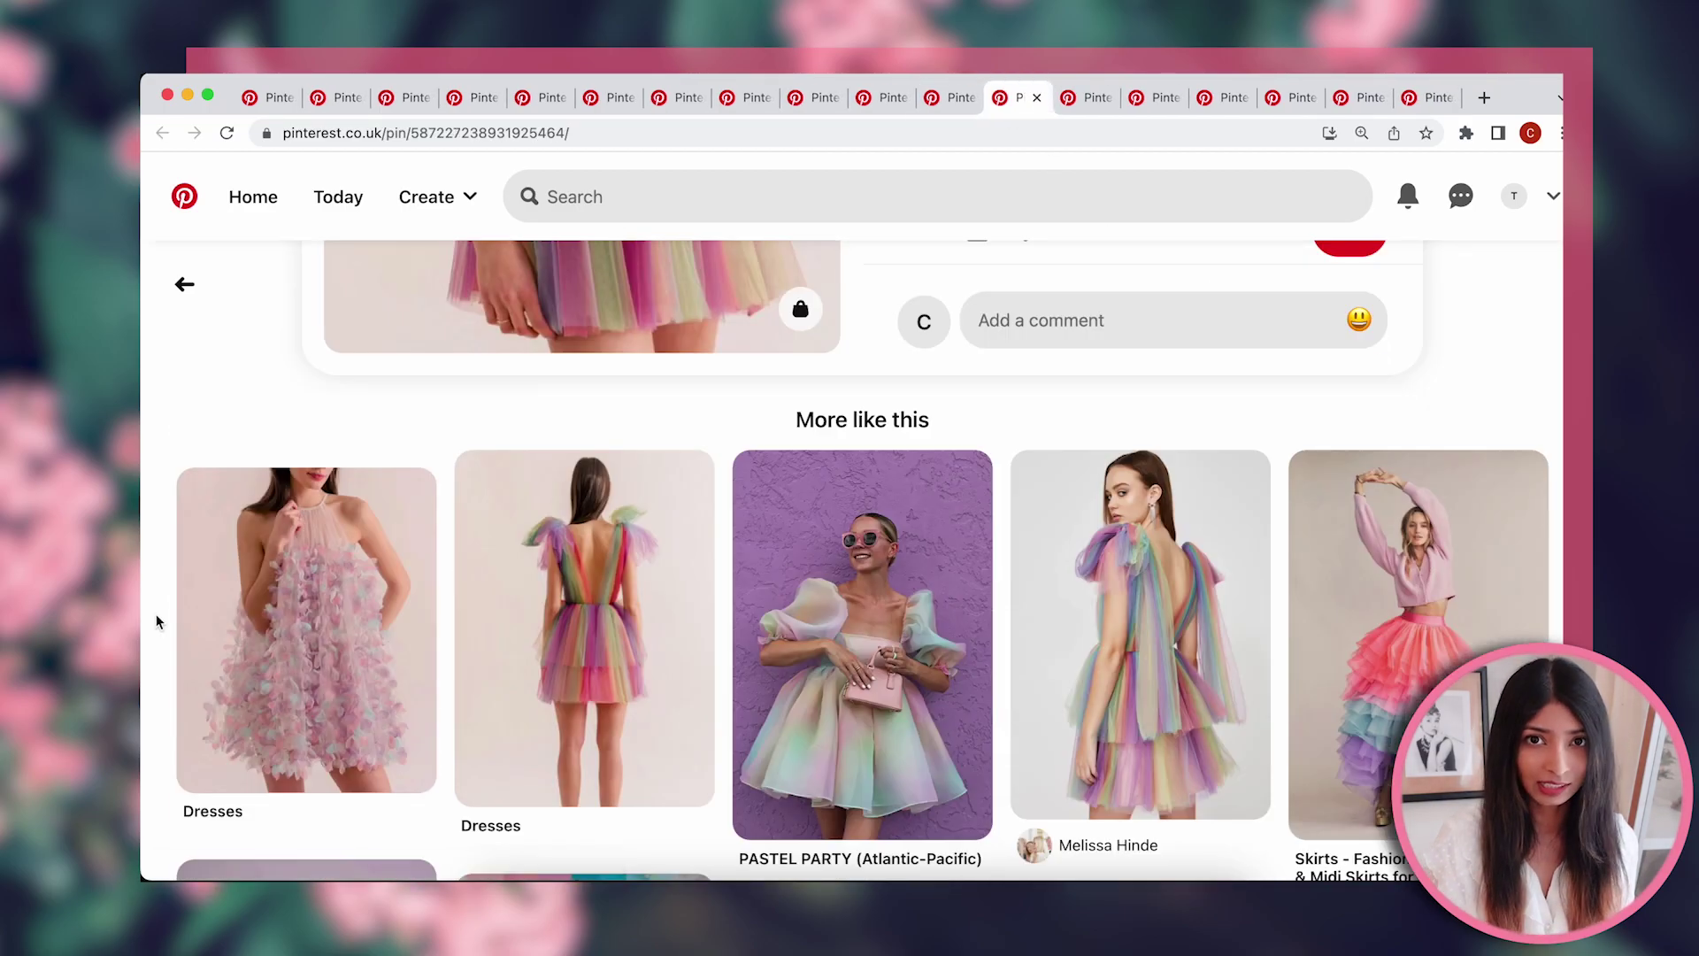
scroll(158, 621, down, 2)
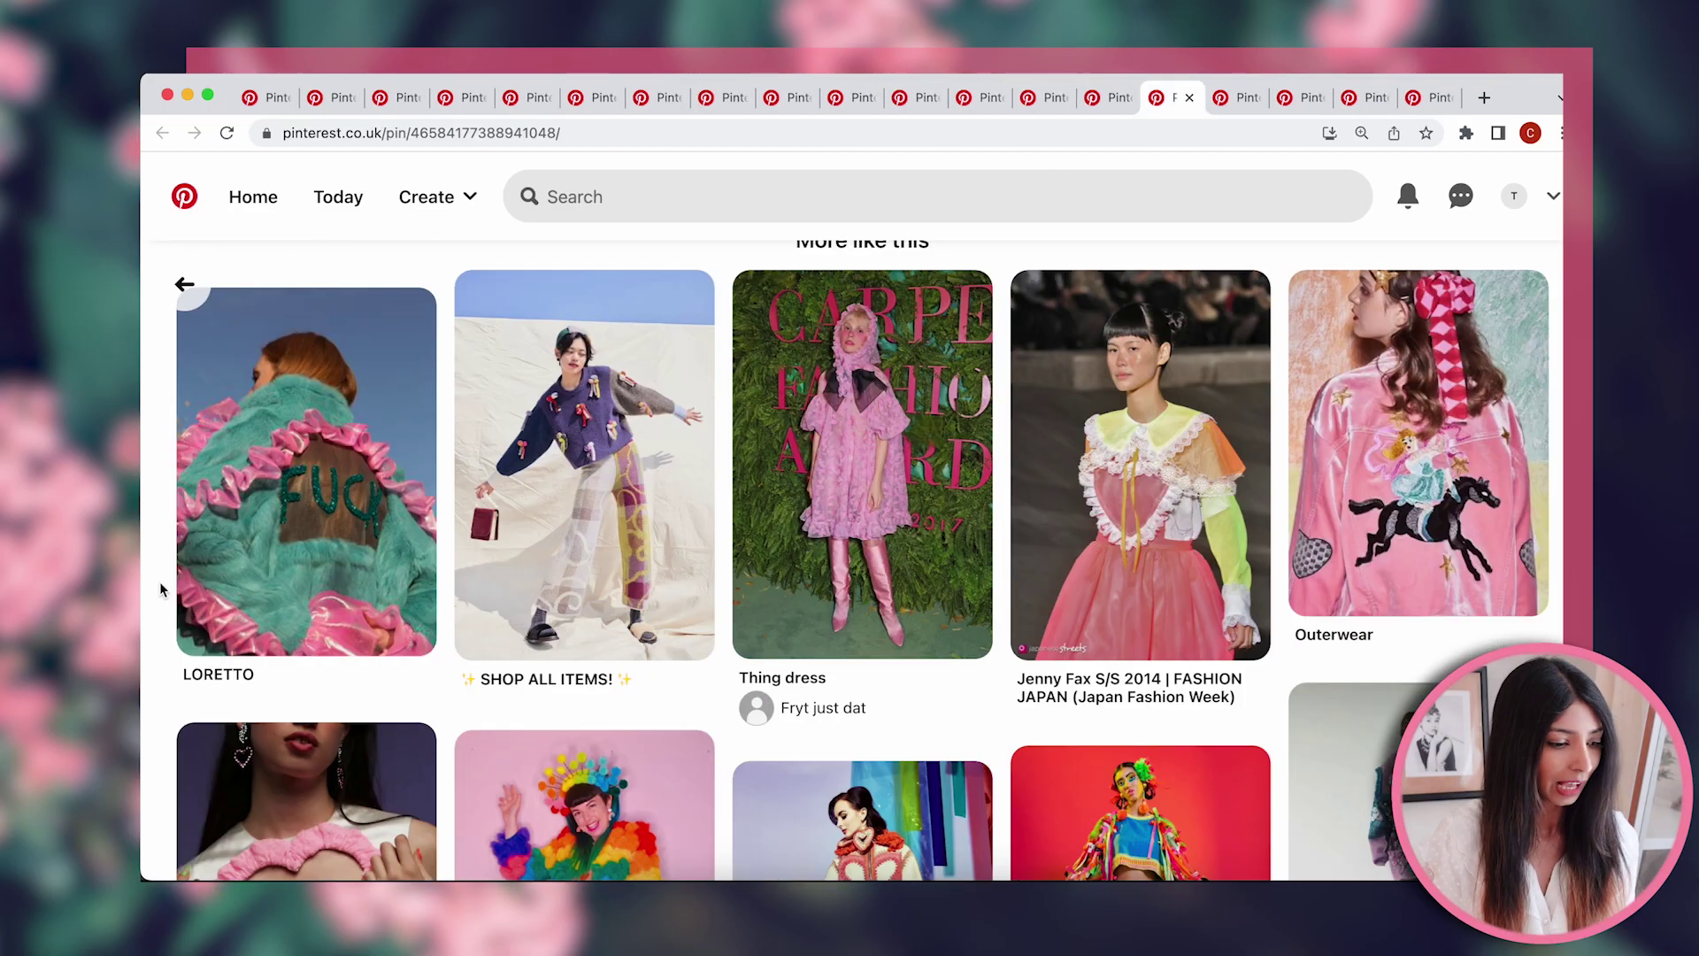
scroll(161, 590, down, 5)
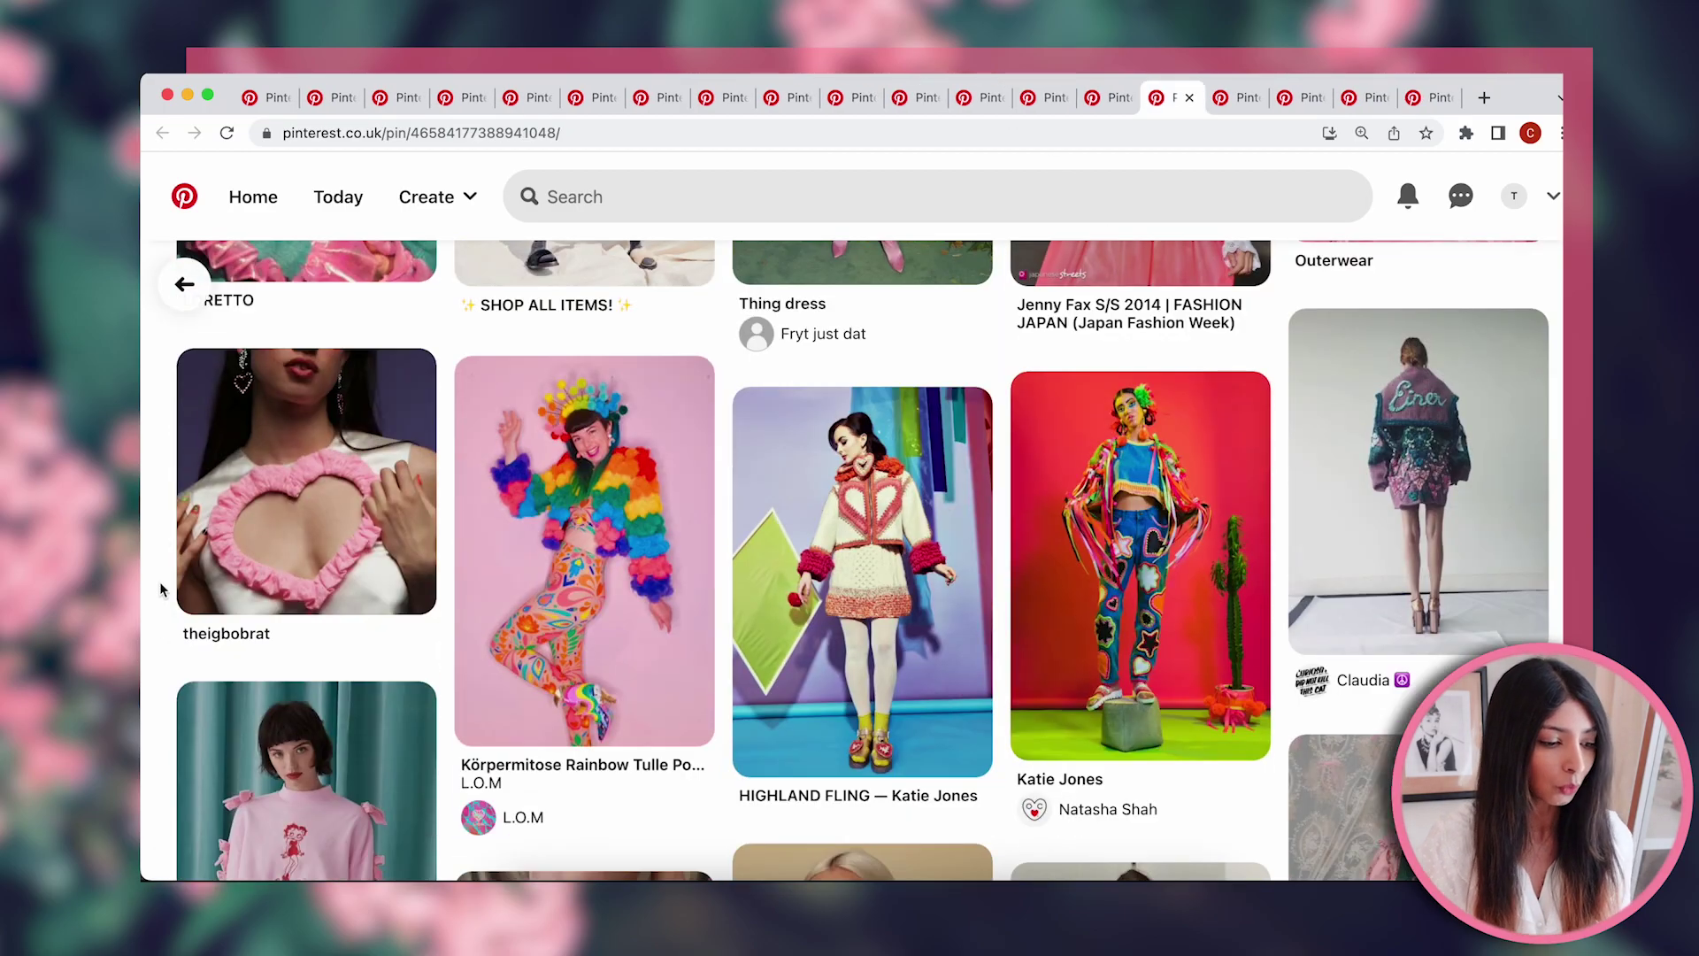
scroll(161, 589, down, 5)
scroll(162, 590, down, 3)
scroll(161, 589, down, 2)
scroll(160, 590, down, 3)
scroll(160, 590, down, 1)
scroll(160, 589, down, 3)
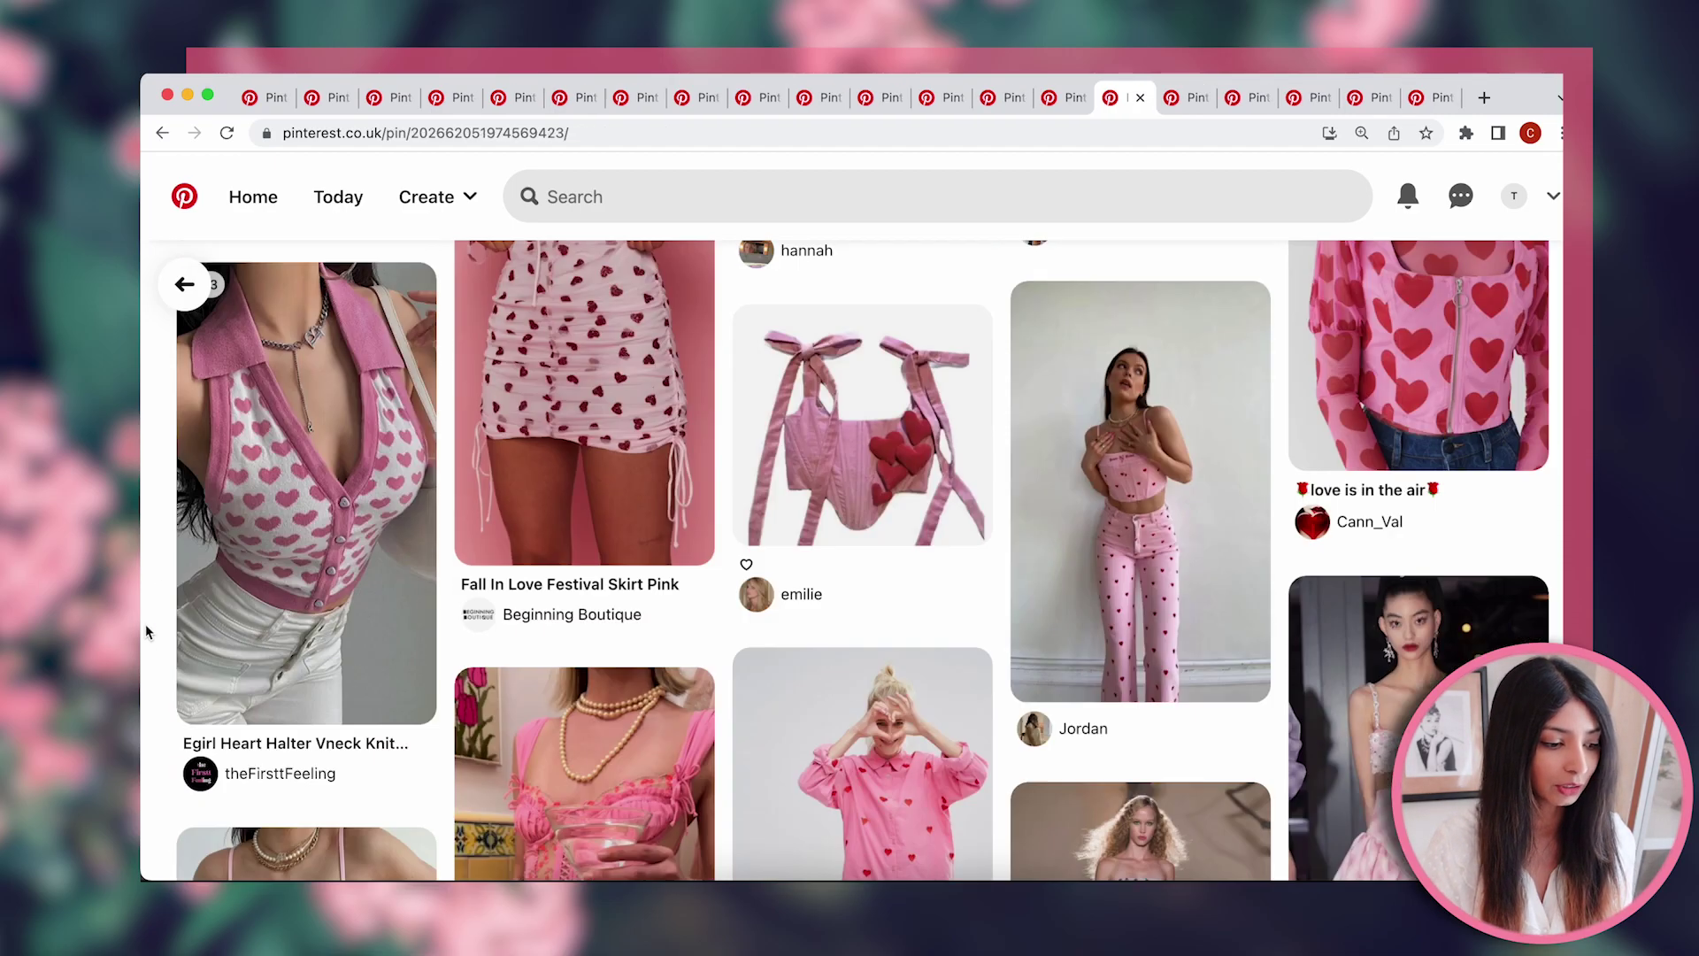
scroll(144, 623, down, 5)
scroll(145, 624, down, 3)
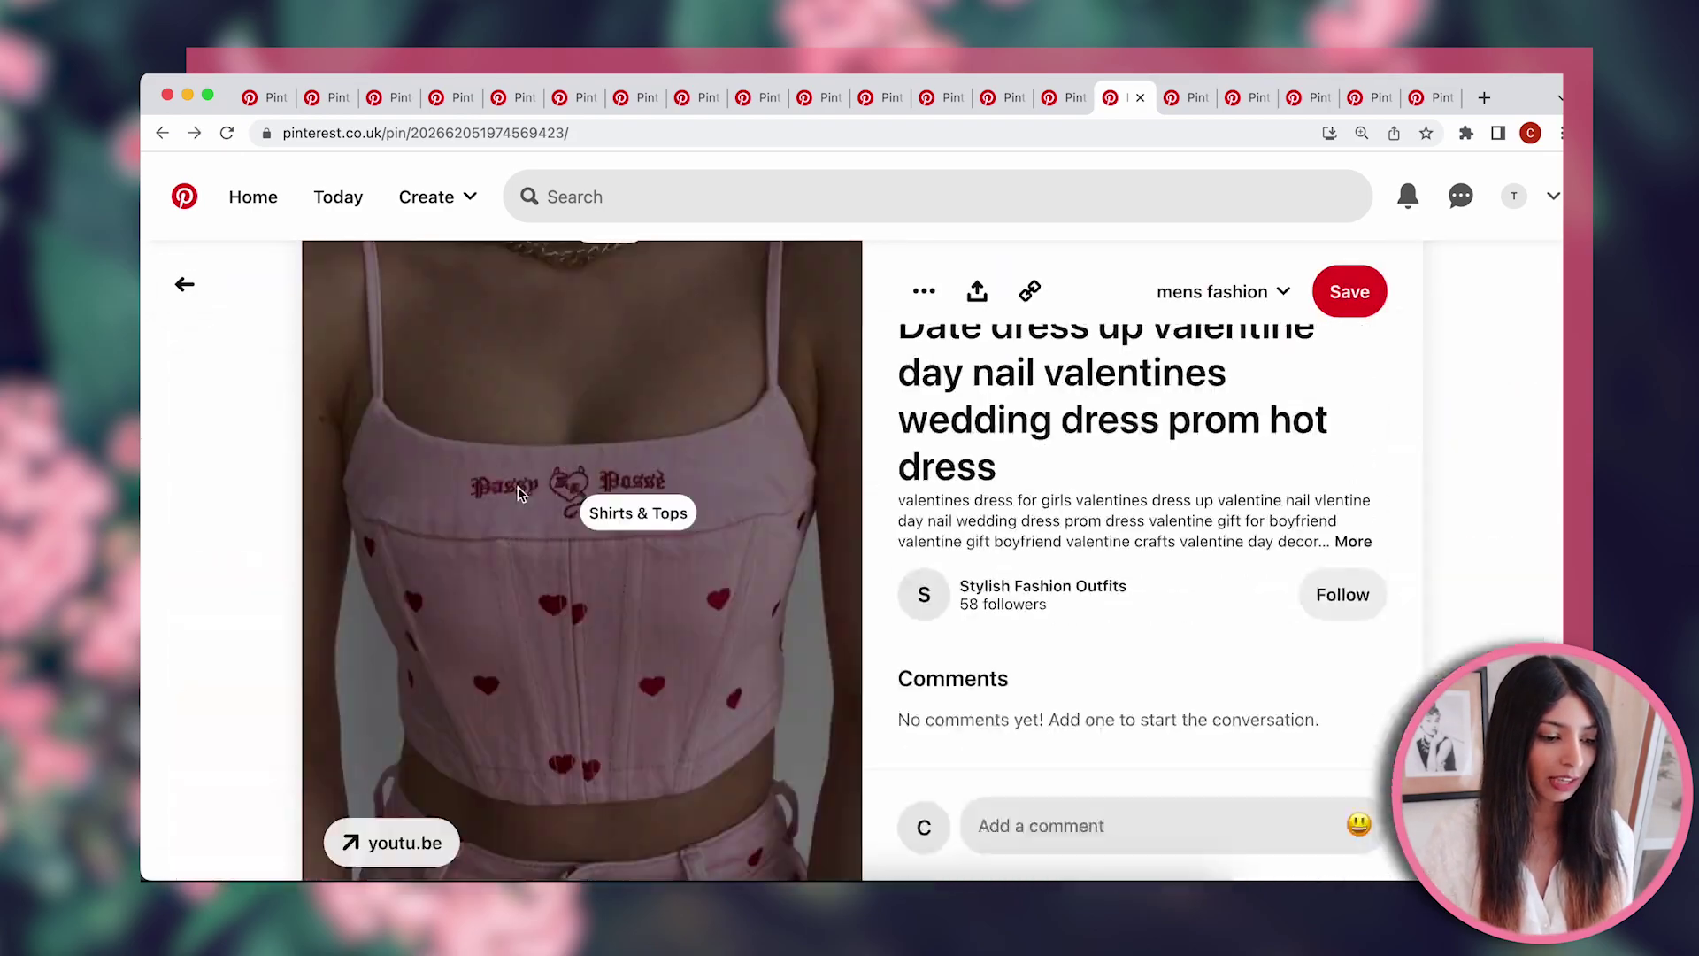
right_click(521, 489)
- Copy the heart-print top image and fit the crimson dress and pool photos into grid cells
click(607, 545)
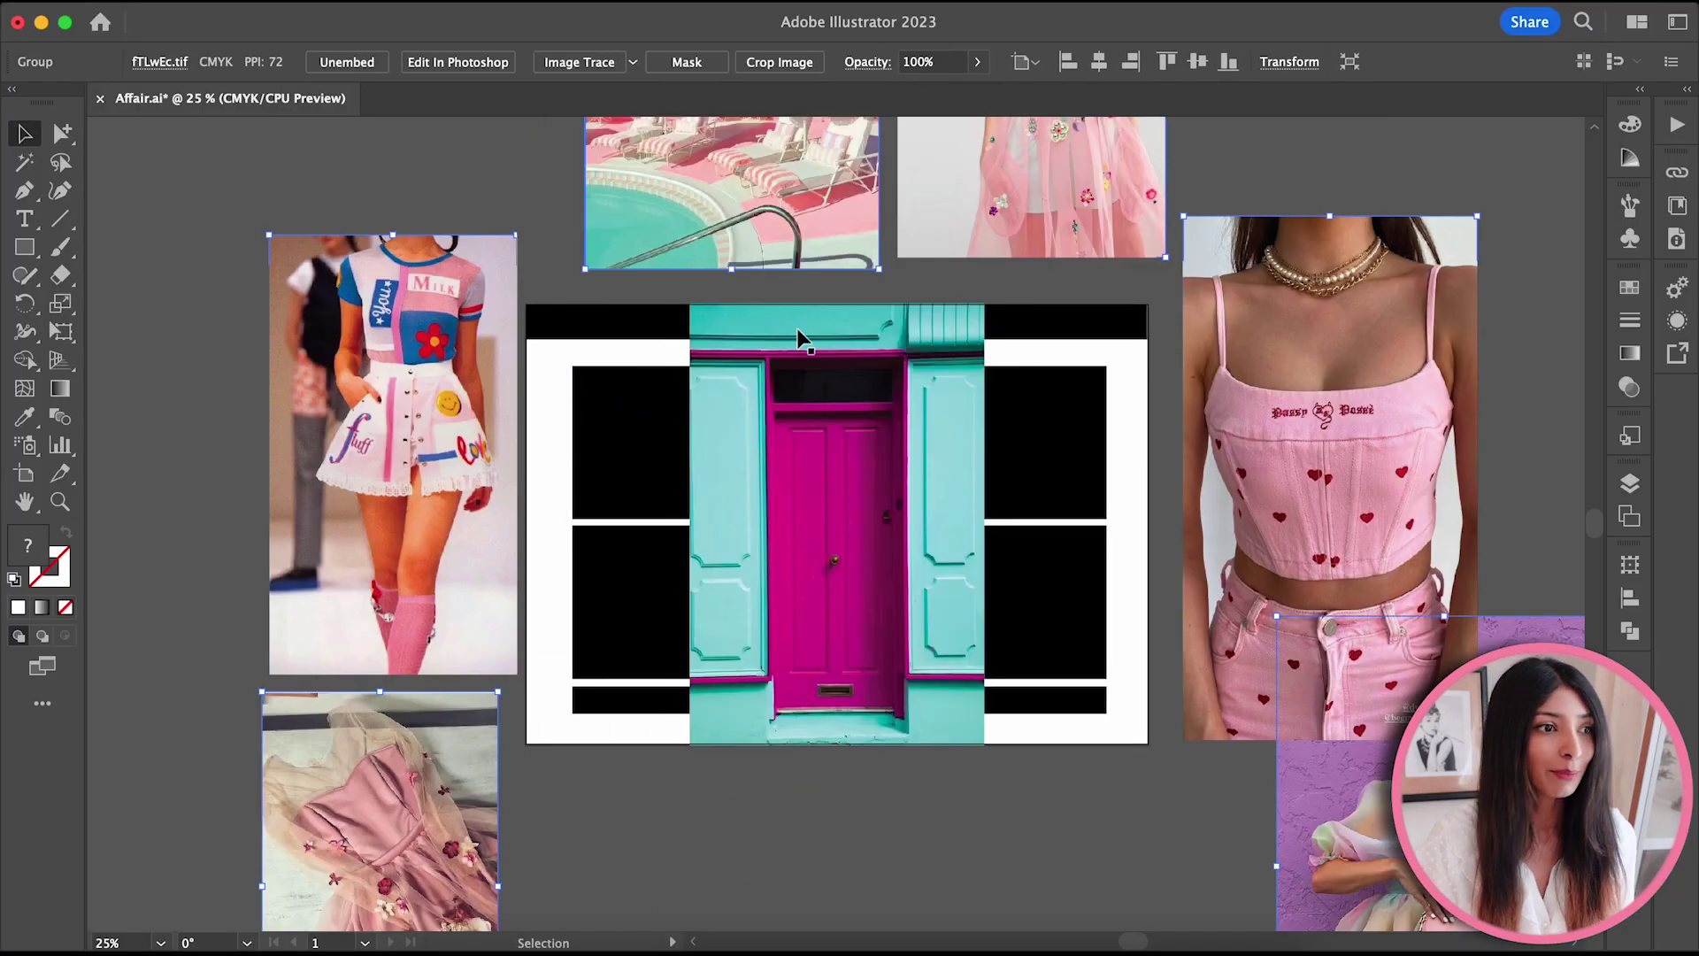
drag(797, 339, 1057, 791)
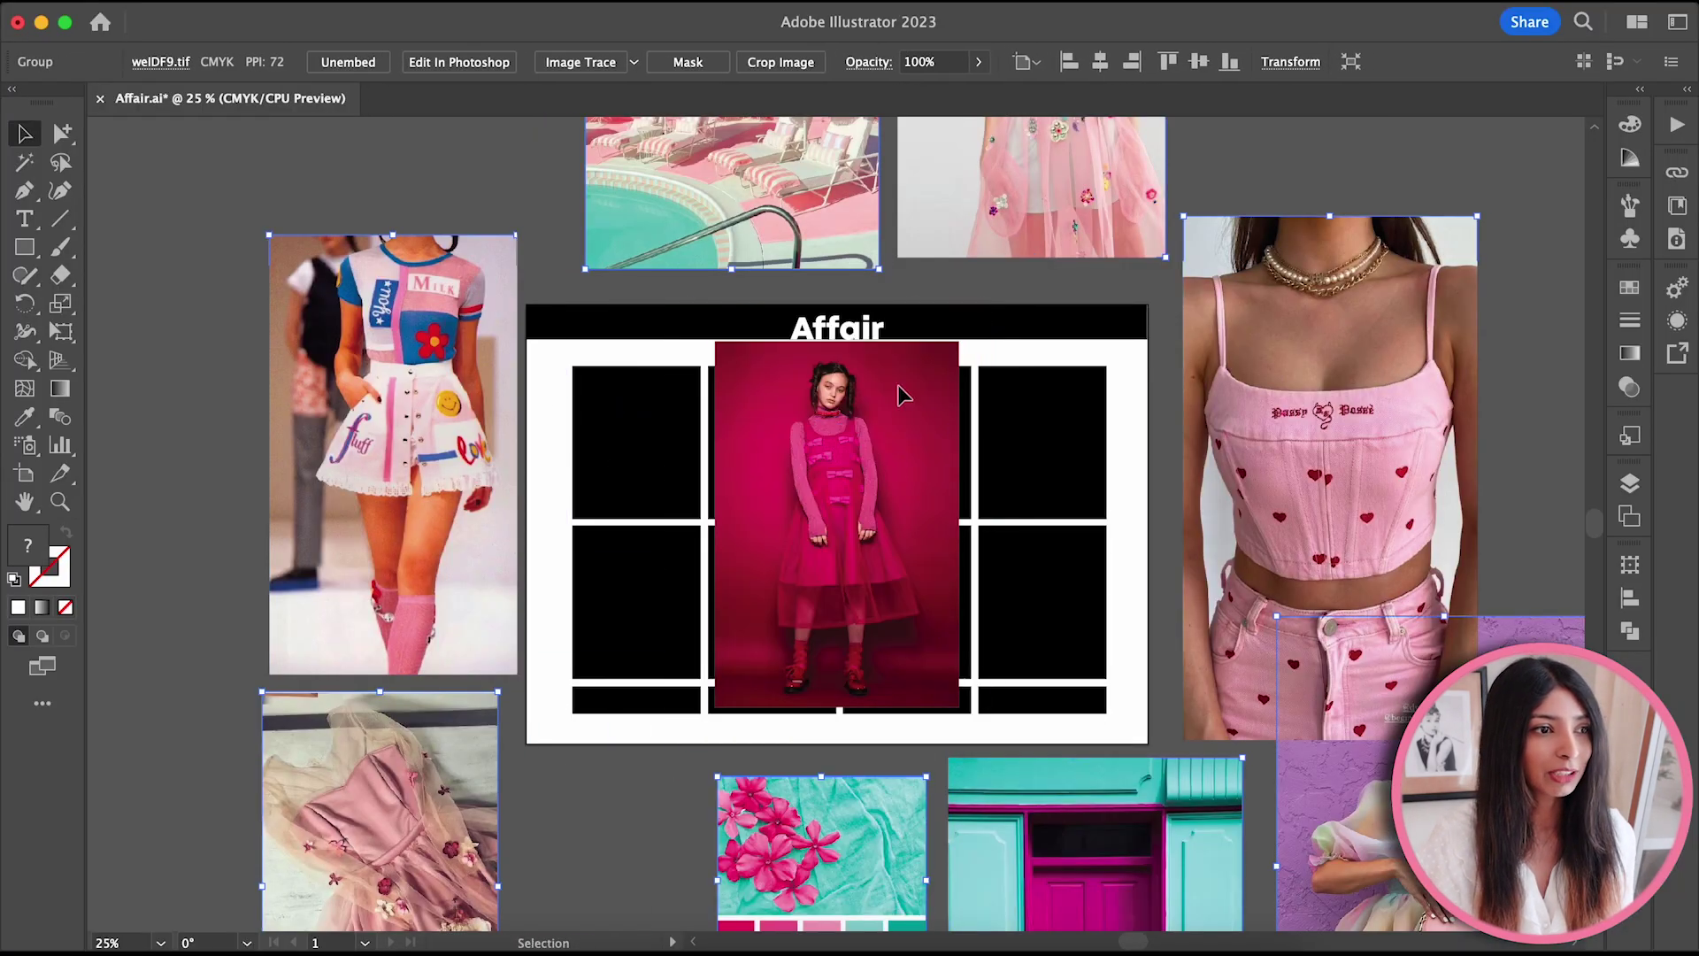
click(508, 239)
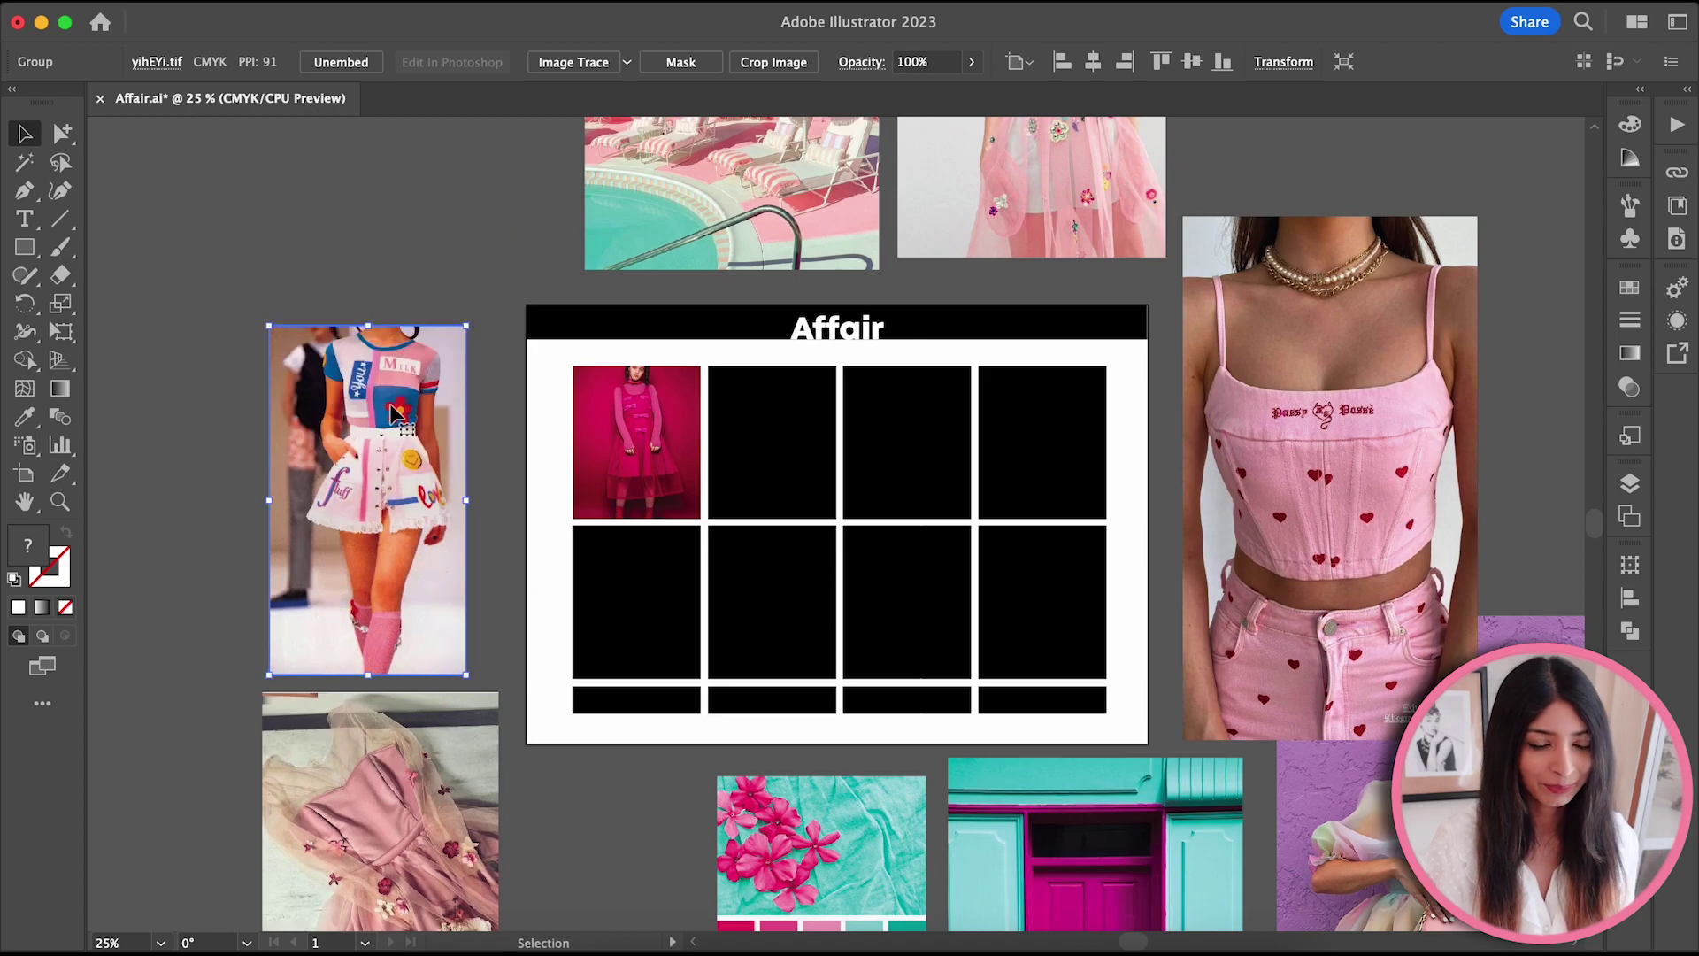
drag(692, 598, 692, 600)
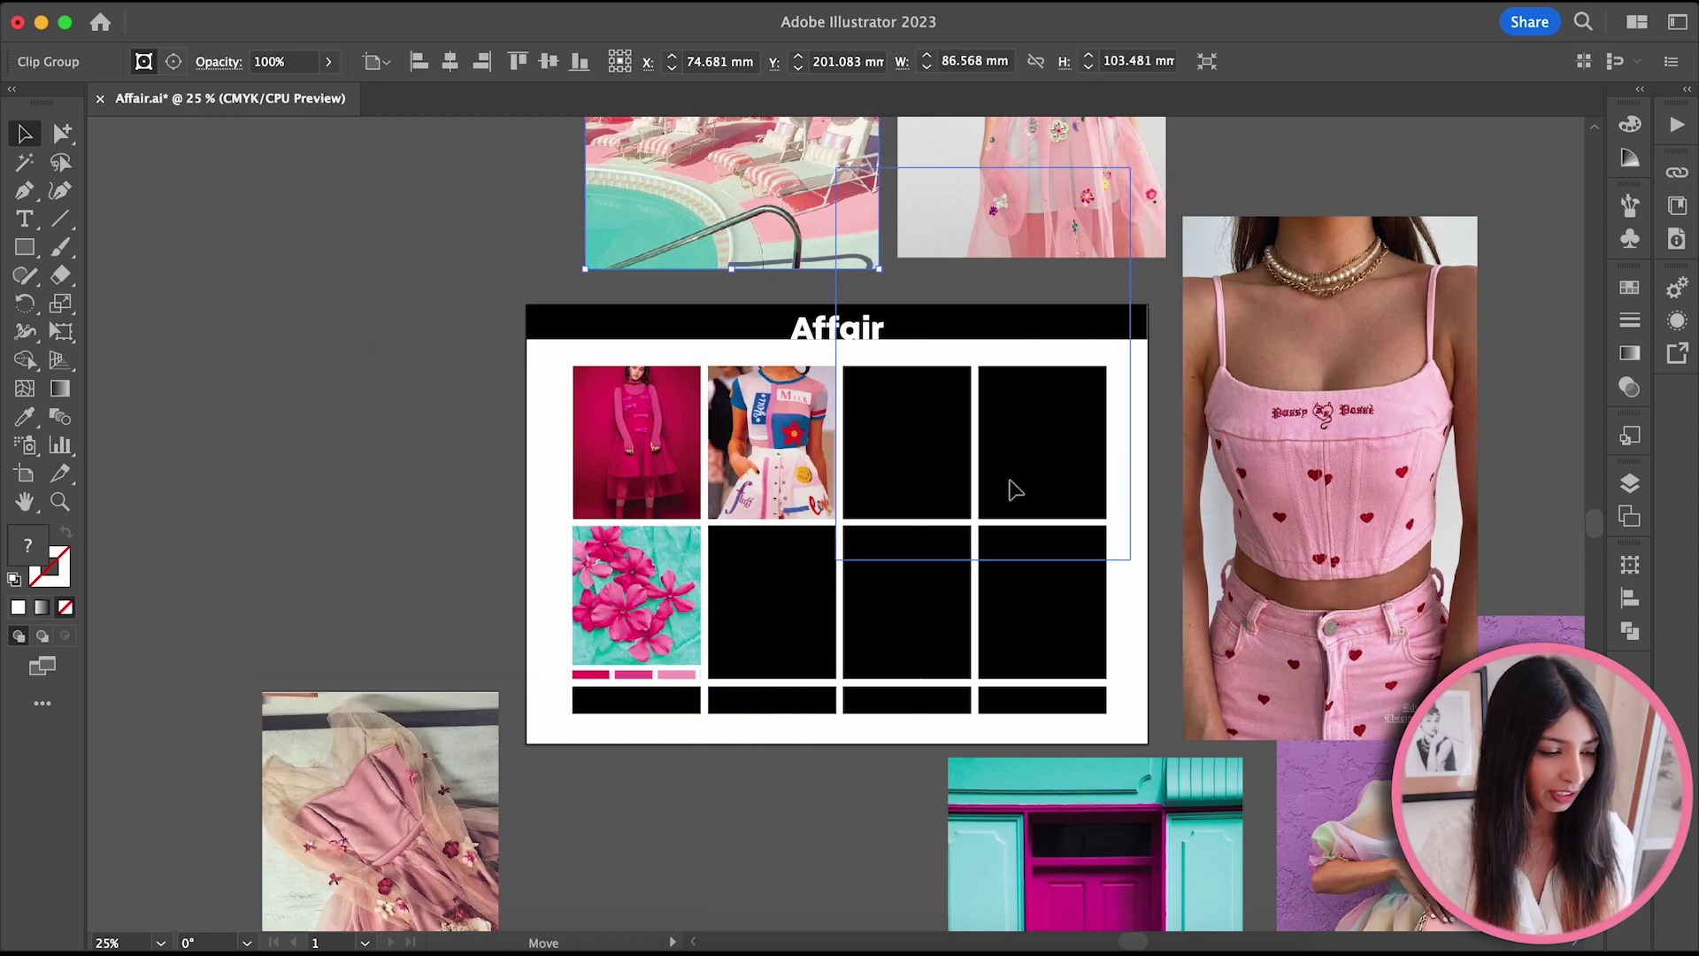
drag(758, 190, 930, 452)
- Place the purple puff-dress, sequinned dress, teal door and heart-print top photos into the grid
mouse_move(1286, 785)
mouse_down()
mouse_move(972, 621)
mouse_move(1157, 554)
mouse_up()
scroll(930, 531, up, 2)
mouse_move(720, 182)
mouse_down()
mouse_move(638, 190)
mouse_move(748, 323)
mouse_up()
drag(823, 425, 850, 731)
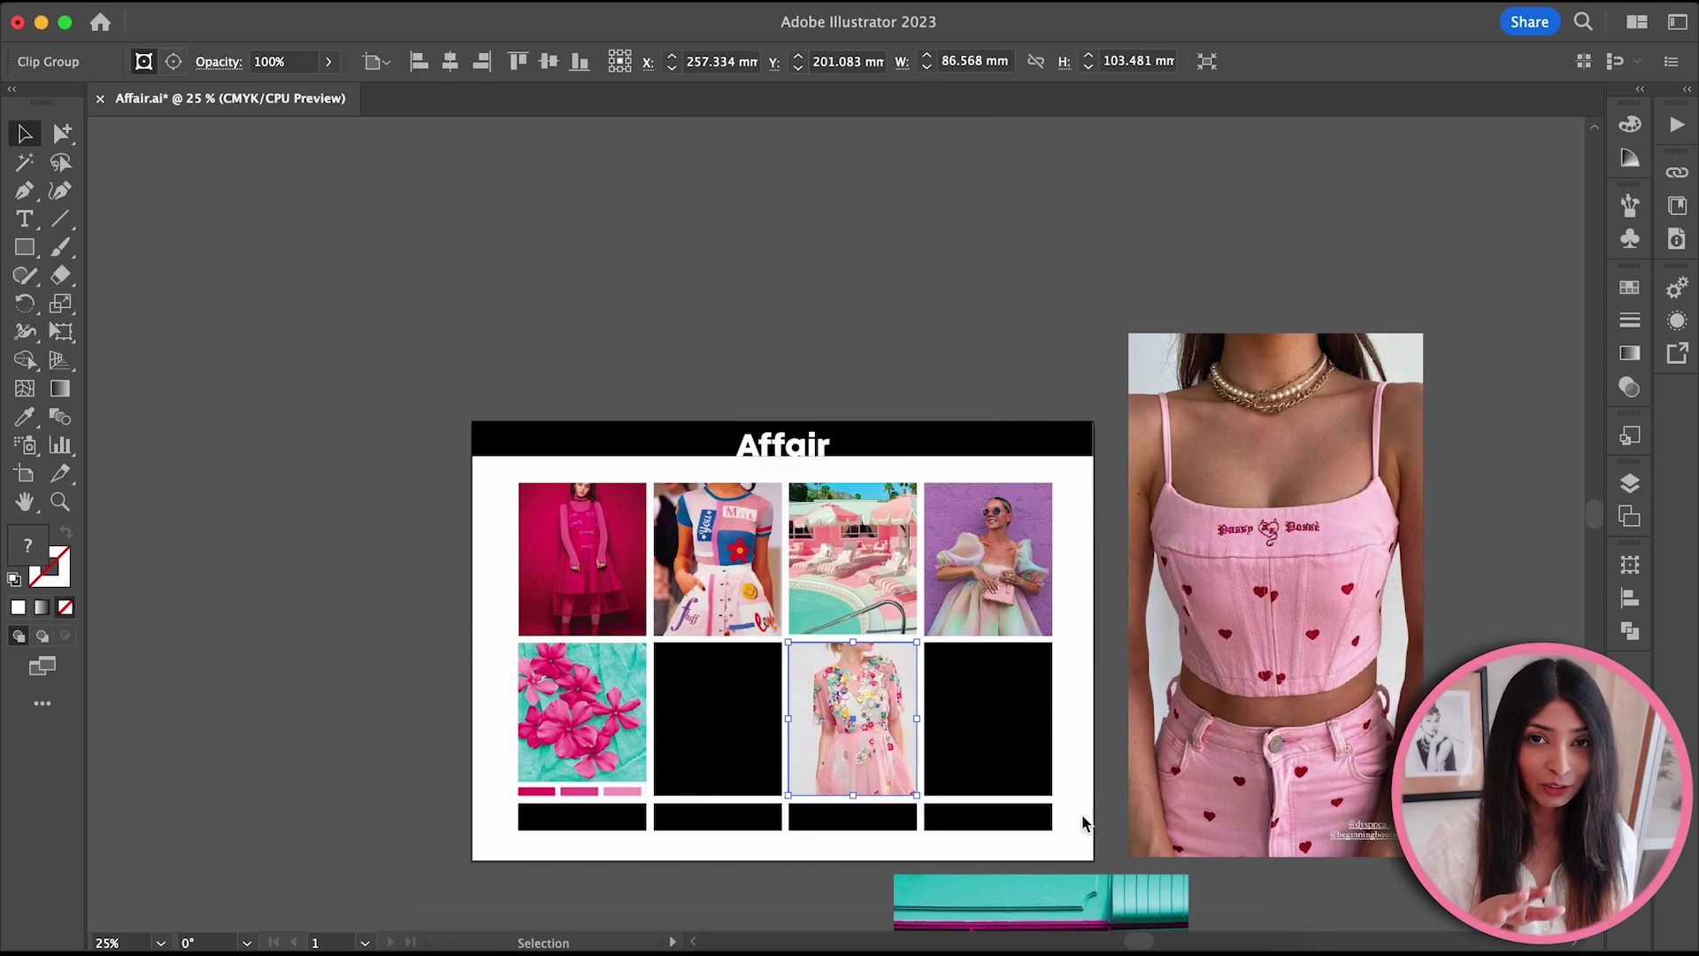
scroll(1038, 652, down, 1)
scroll(1039, 652, down, 2)
drag(1030, 816, 996, 576)
drag(1195, 398, 1139, 584)
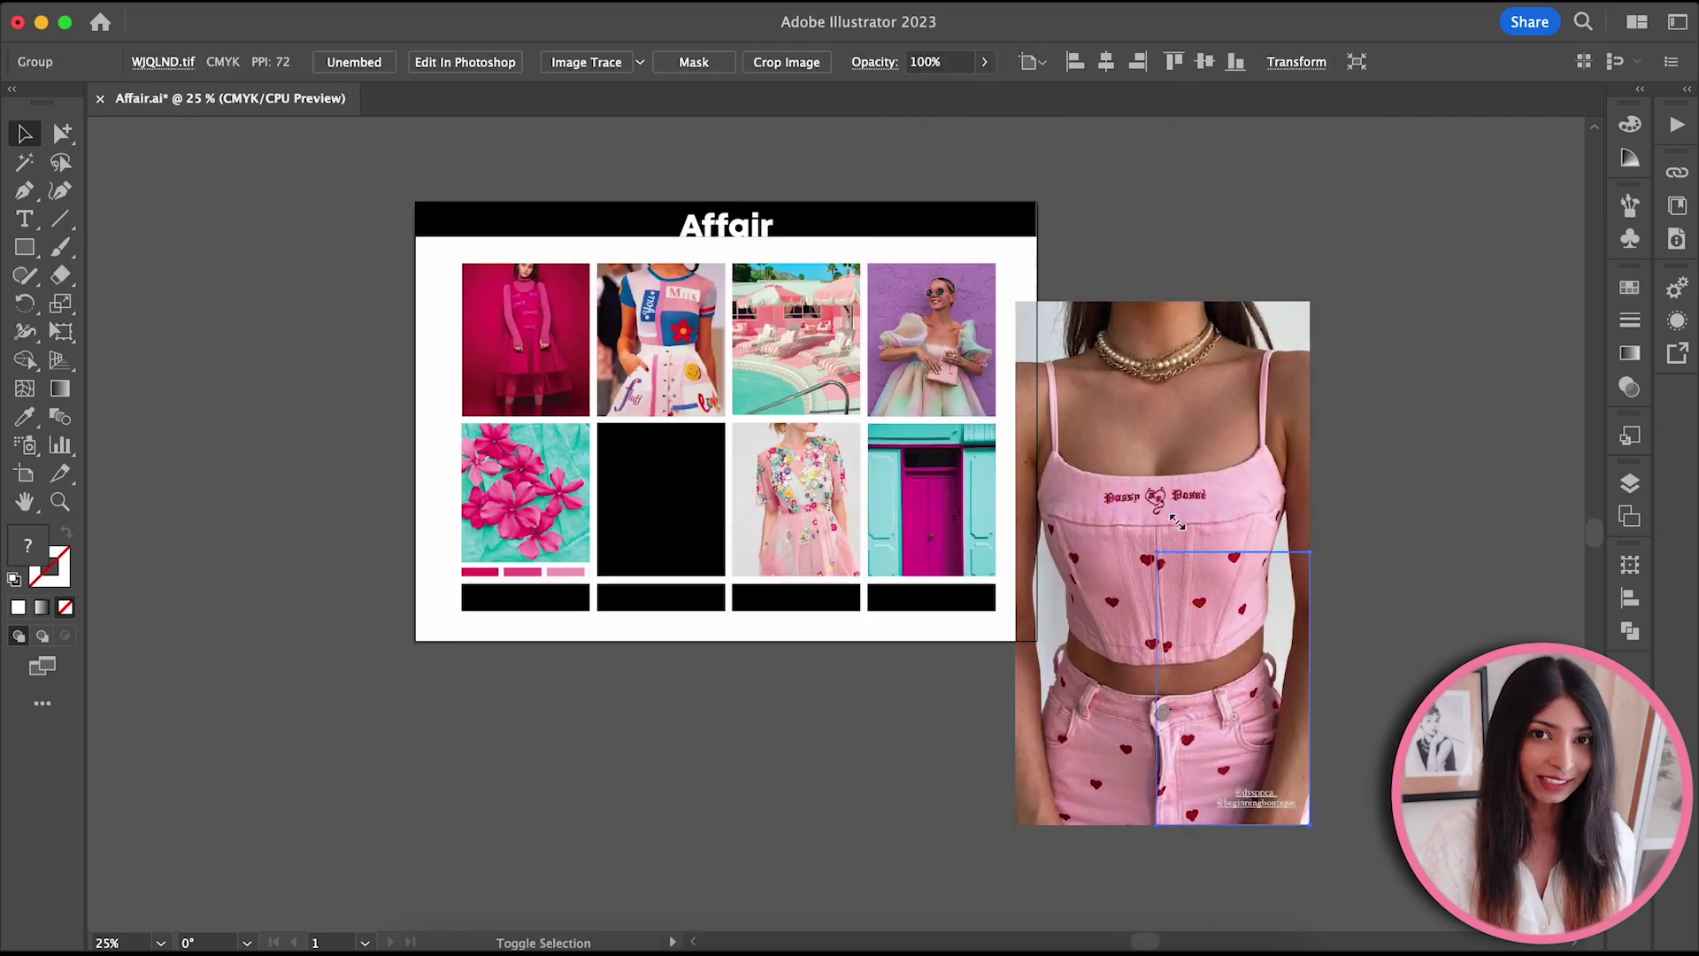
drag(1017, 303, 1194, 623)
mouse_move(1248, 718)
mouse_down()
mouse_move(630, 511)
mouse_move(700, 564)
mouse_up()
- Eyedrop crimson, light pink and light teal onto the first three bottom colour bars
key(ctrl+plus)
click(570, 758)
key(i)
click(509, 724)
ctrl+click(750, 757)
key(i)
click(798, 639)
ctrl+click(950, 763)
click(858, 608)
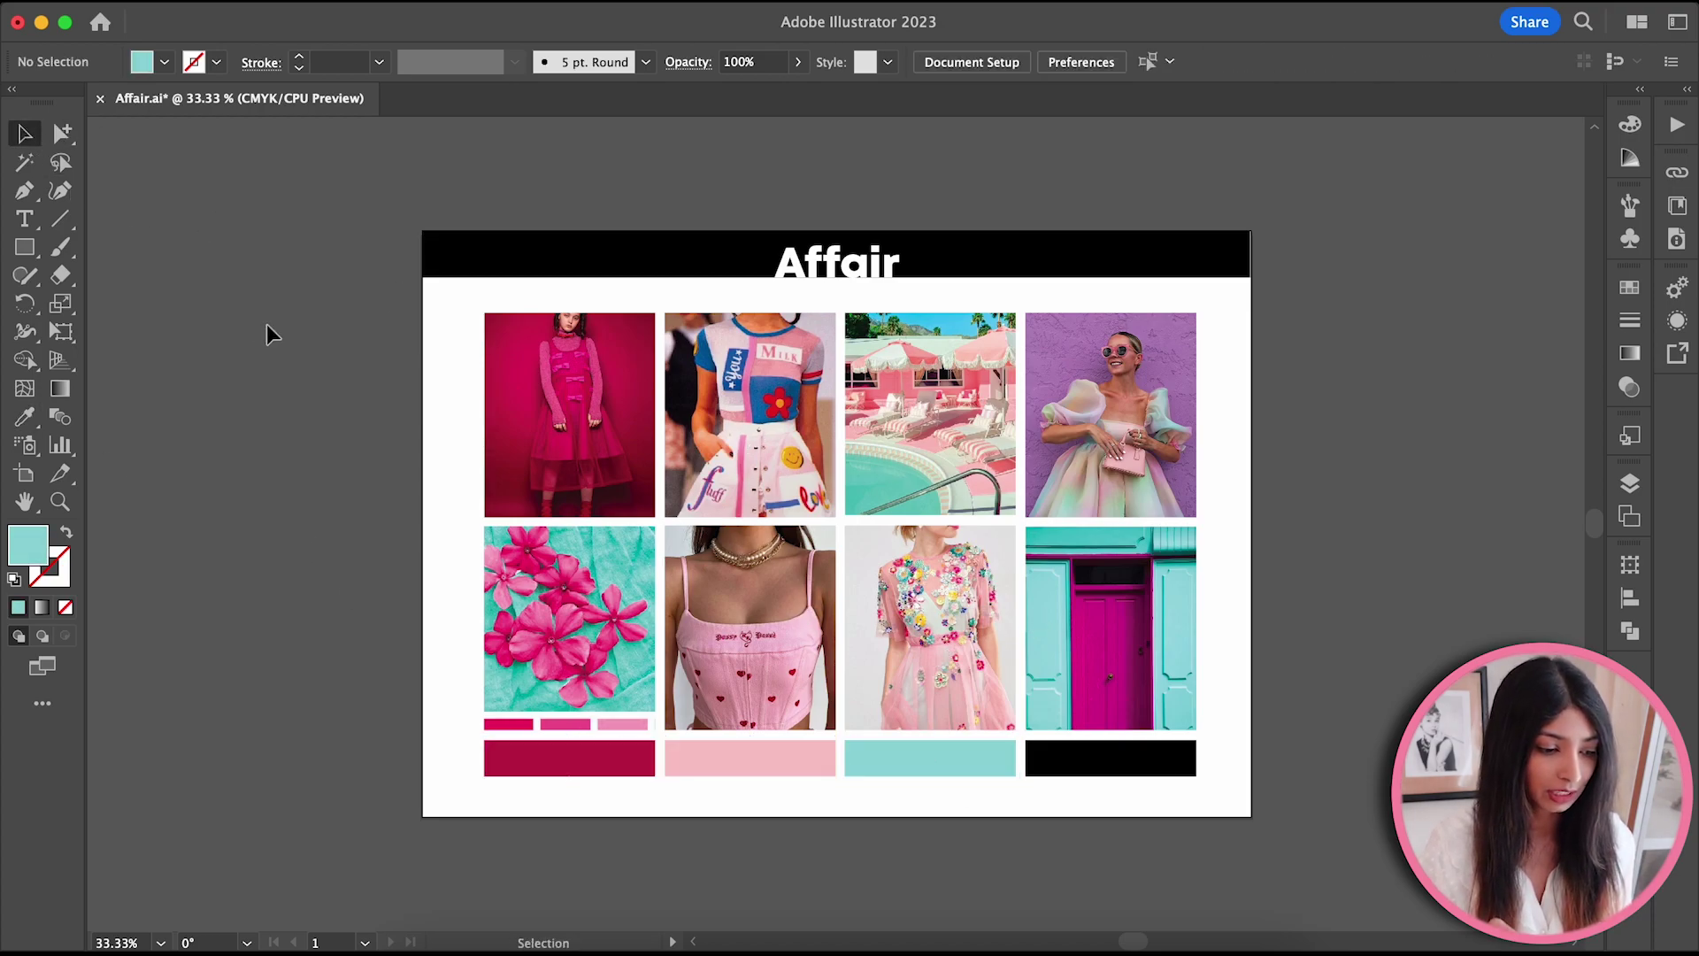
ctrl+click(1110, 758)
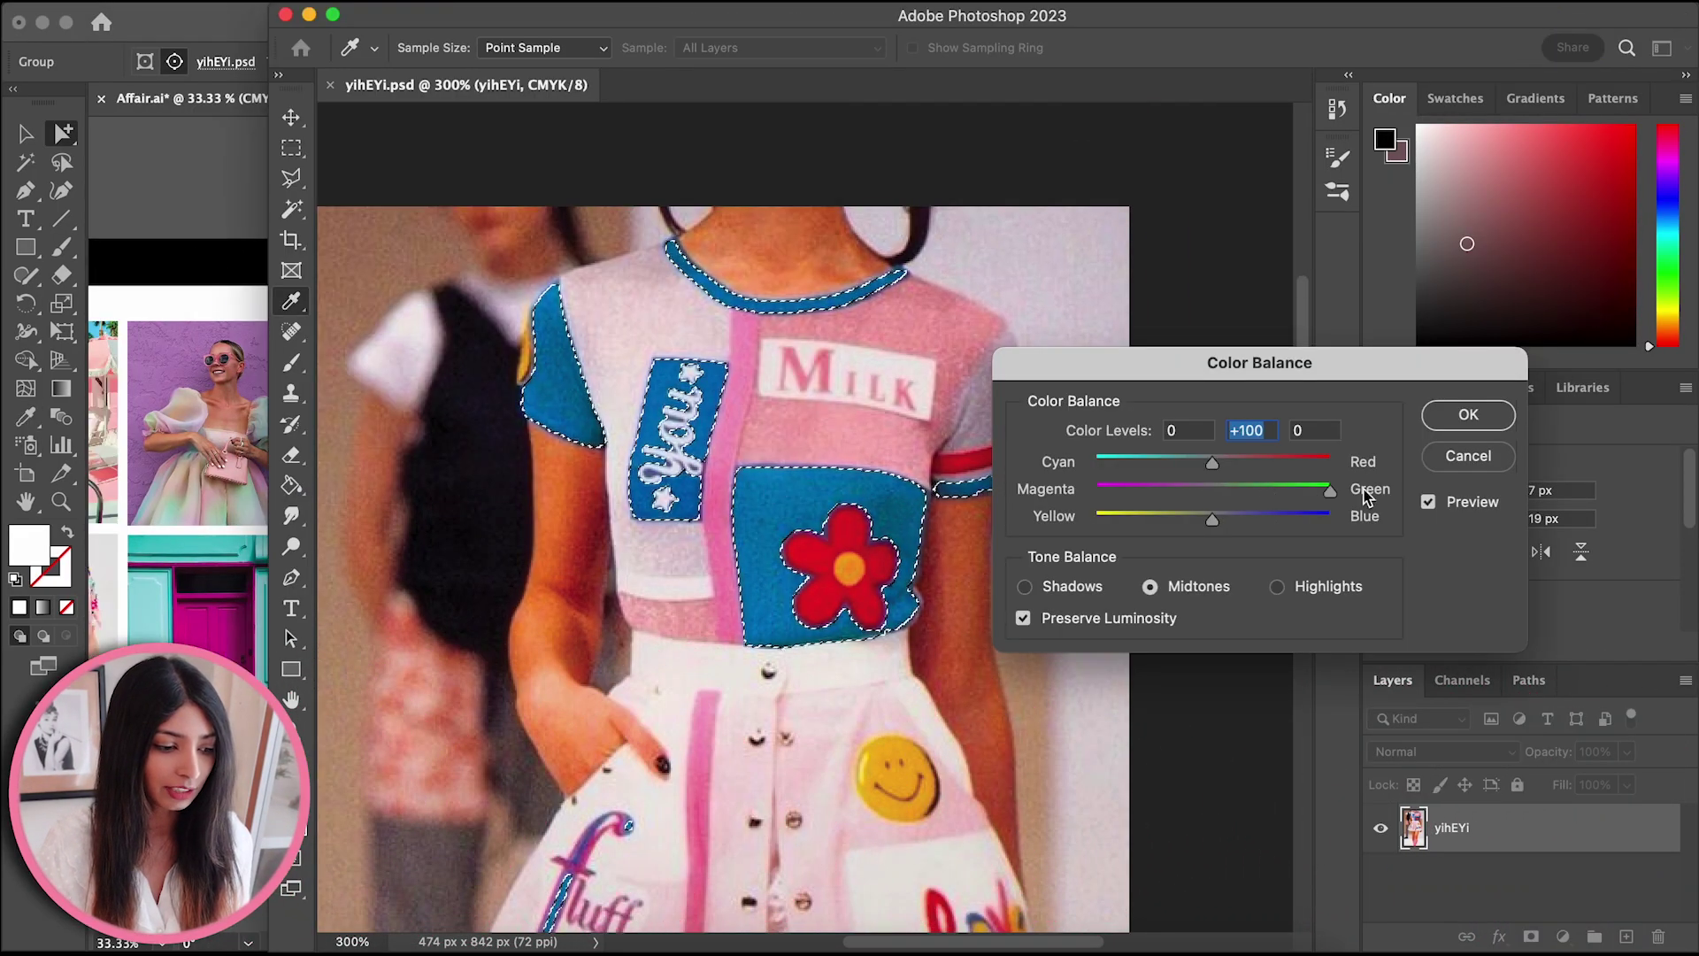
- Drag the Magenta–Green slider to shift the shirt's blue patches toward green
drag(1328, 489, 1153, 464)
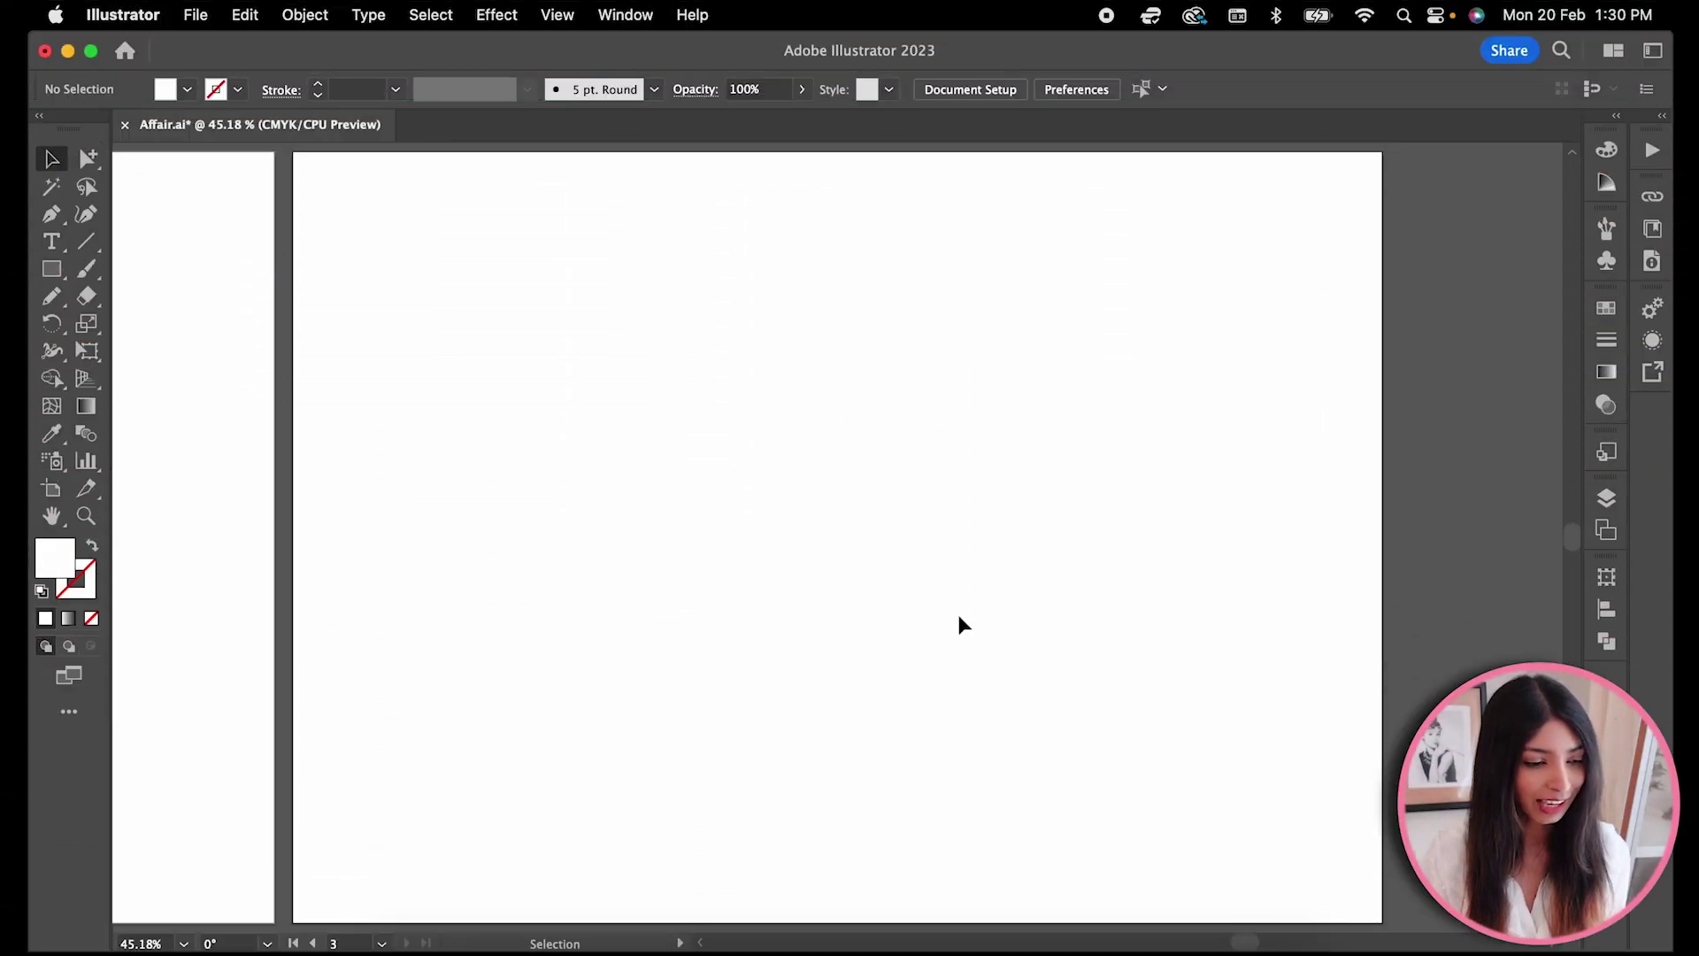
- Paste the mood board layout onto the blank board and start retyping the MOOD BOARD footer
key(ctrl+z)
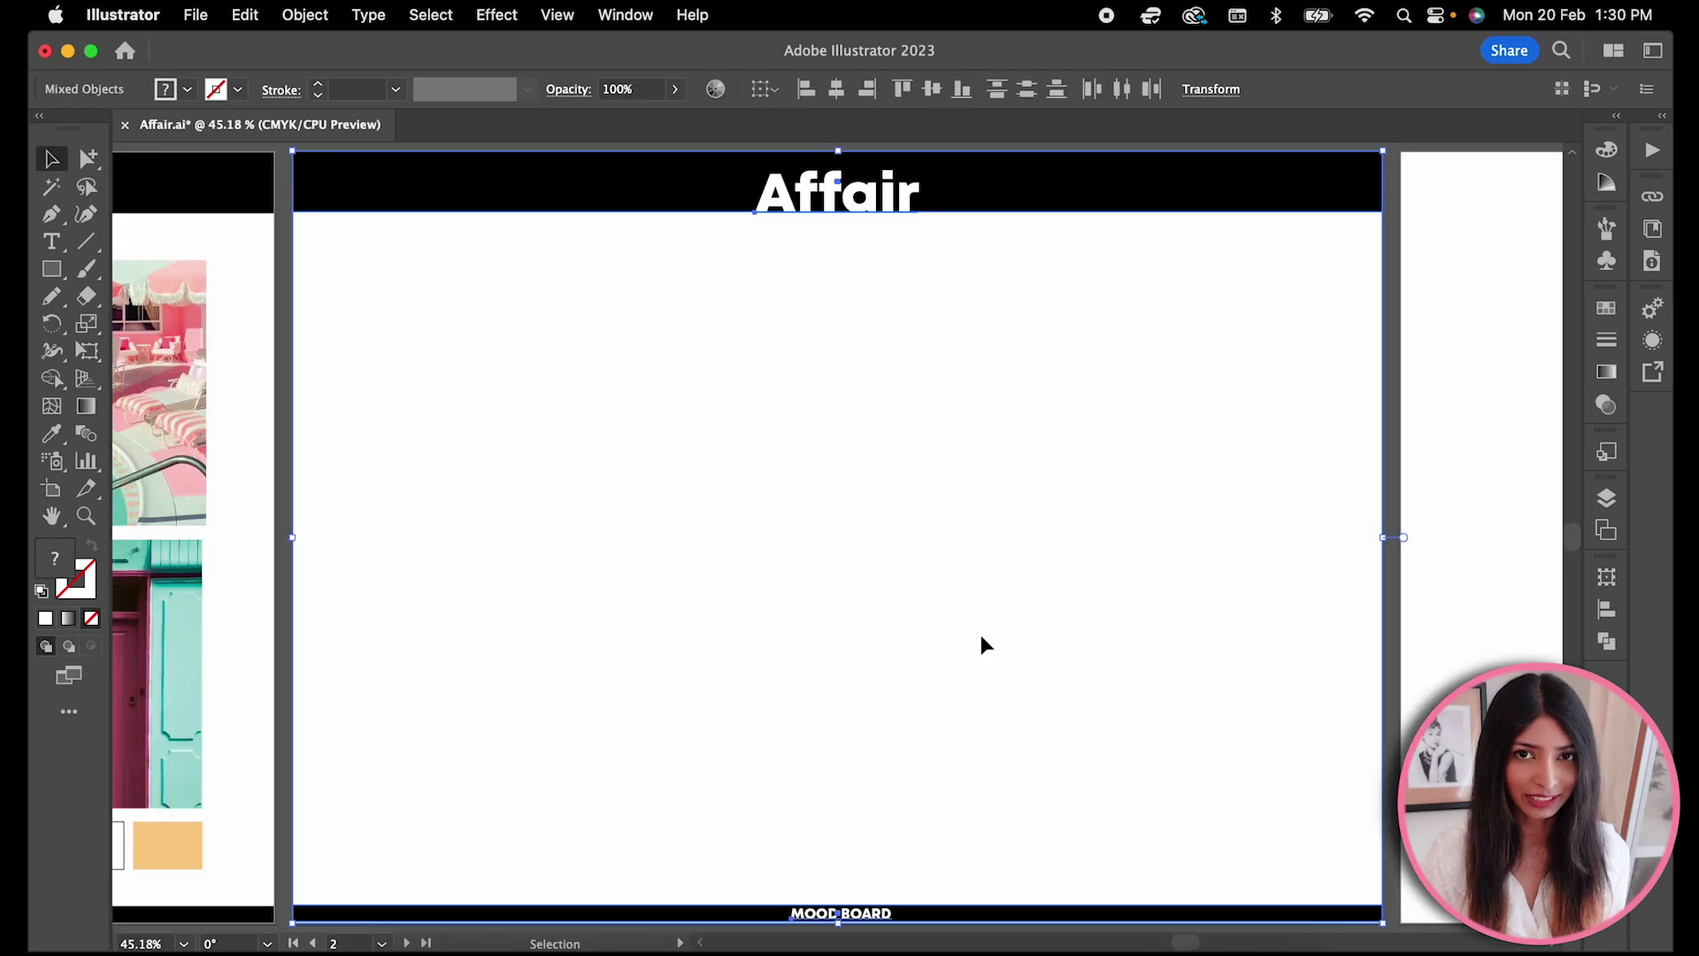
key(ctrl+minus)
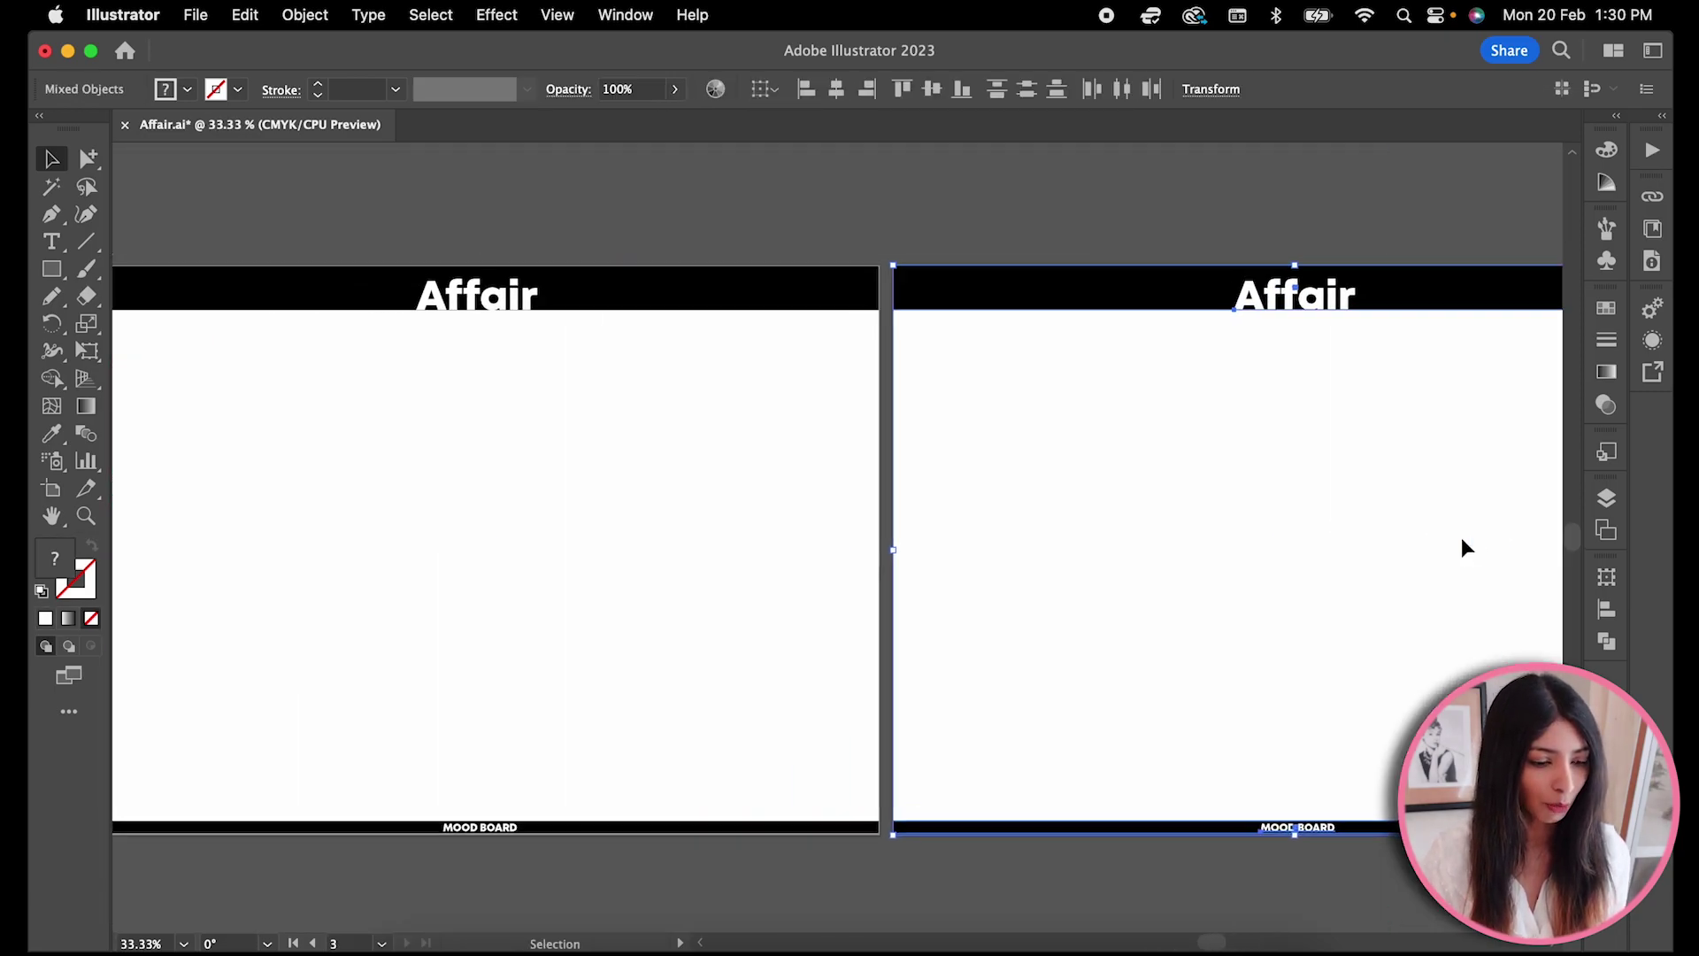
key(ctrl+shift+a)
key(t)
click(668, 813)
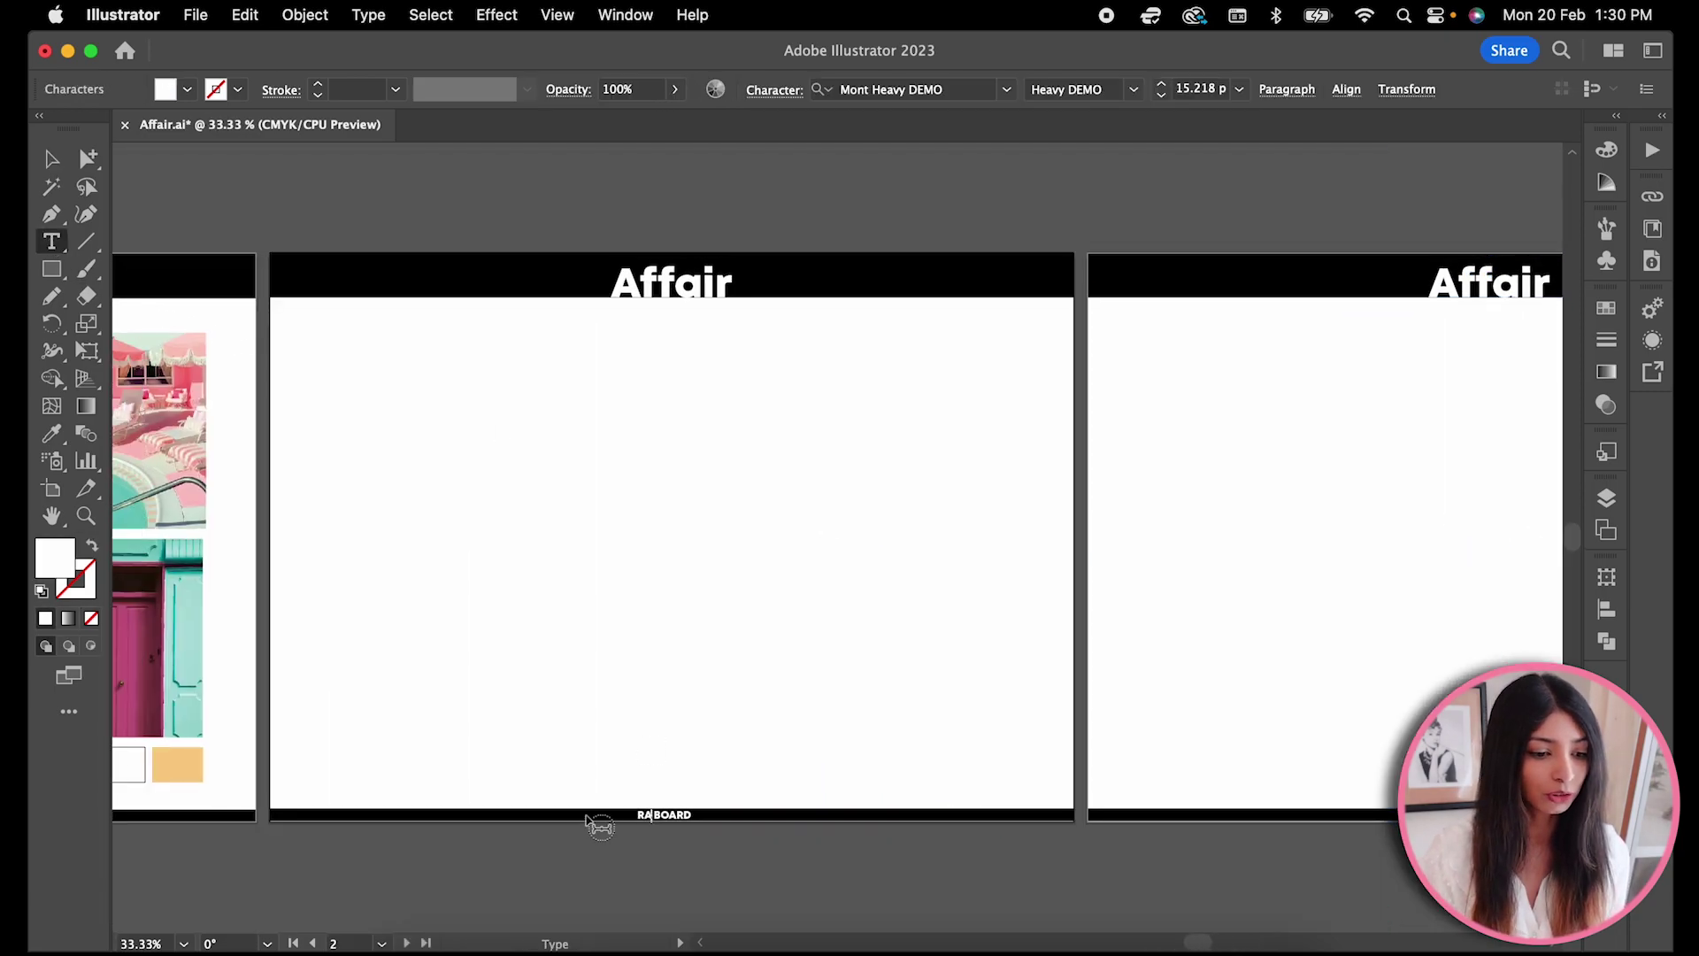
scroll(1345, 822, left, 5)
text(WUMN)
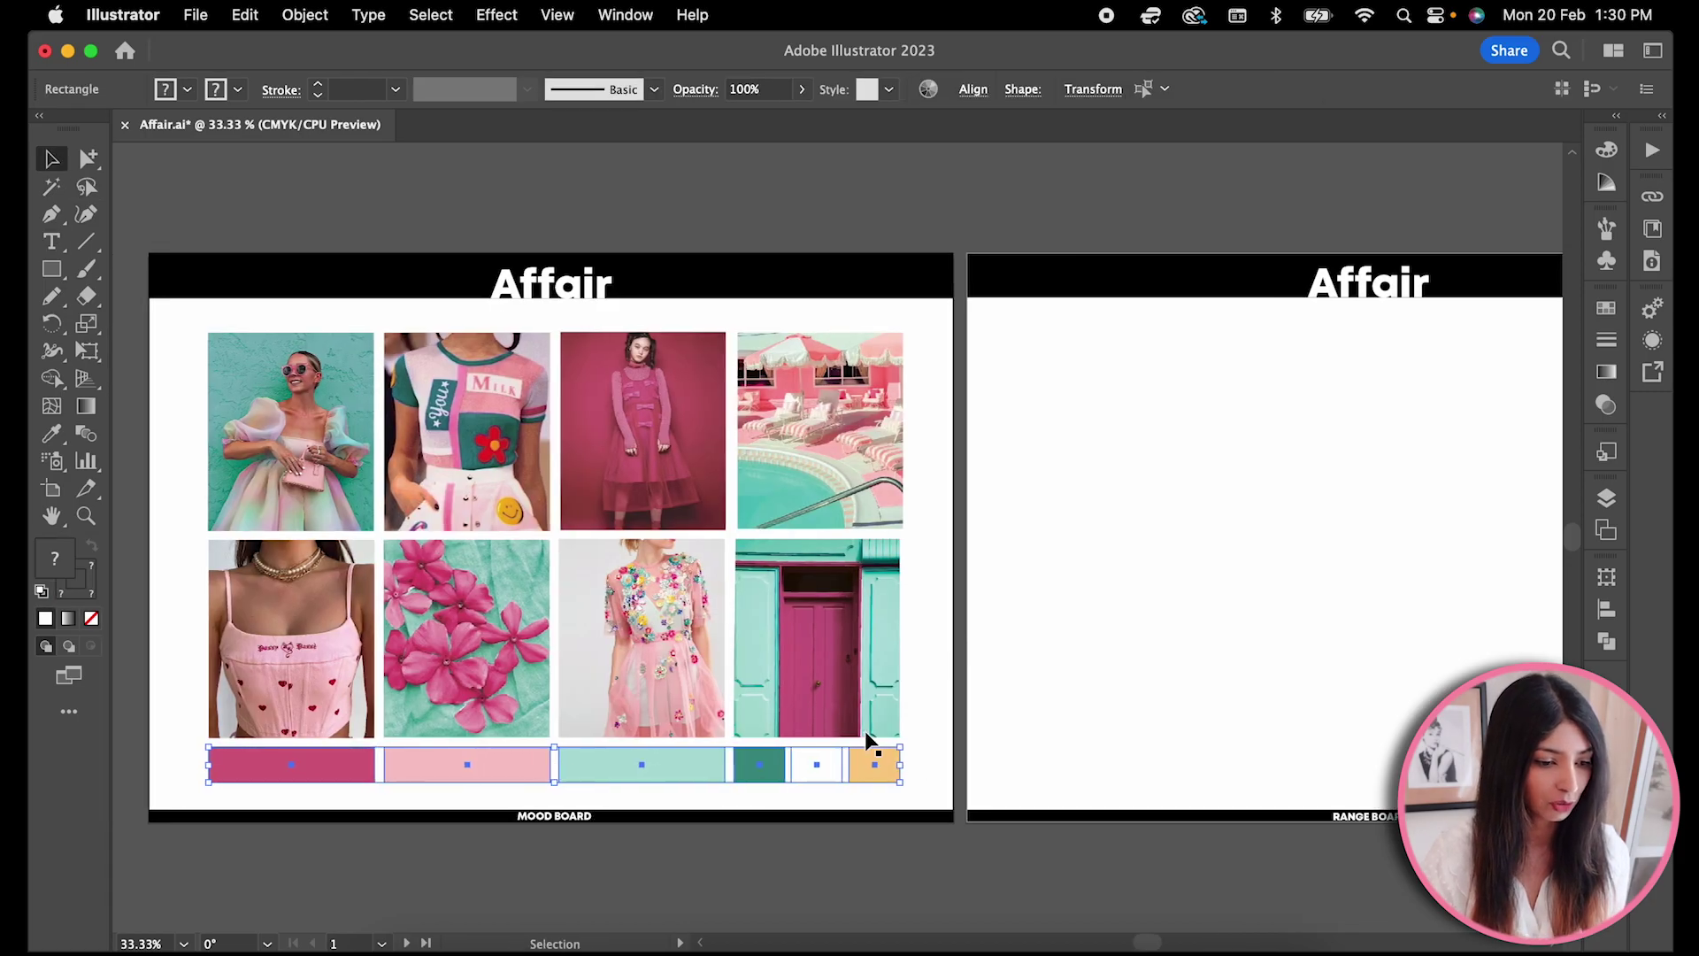
scroll(1452, 646, right, 10)
- Paste the colour swatch row and move it to the WORKING COLUMN board's bottom
click(1451, 647)
key(ctrl+0)
key(ctrl+v)
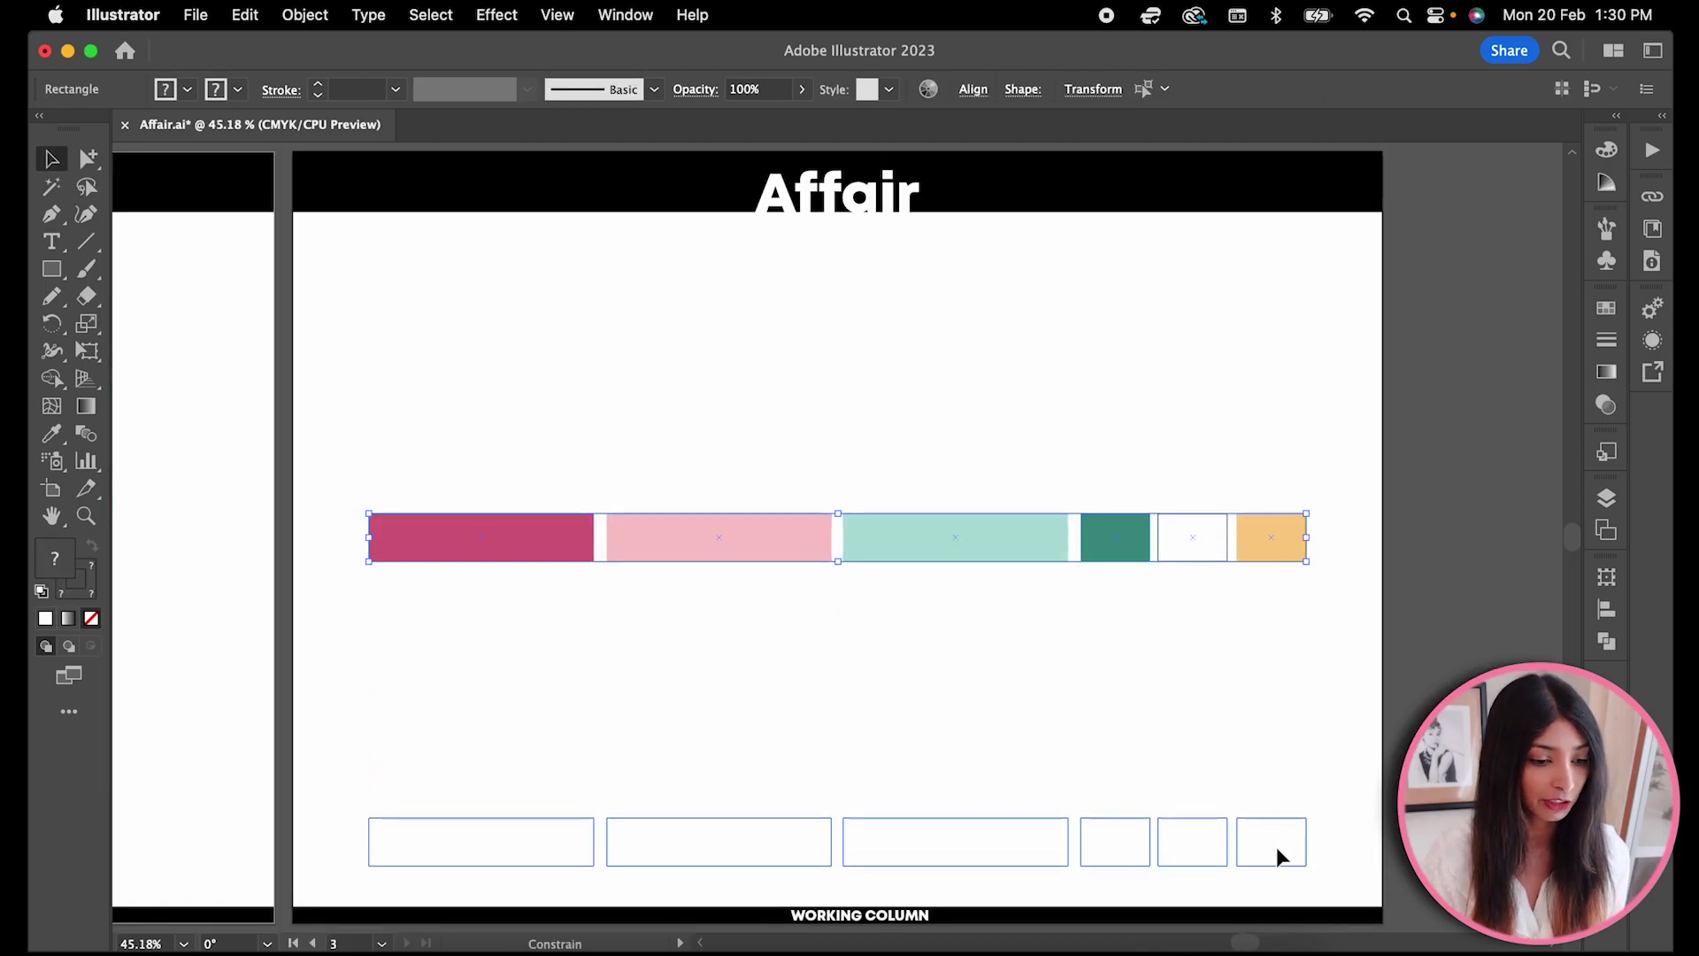
drag(1275, 540, 1276, 856)
click(1225, 609)
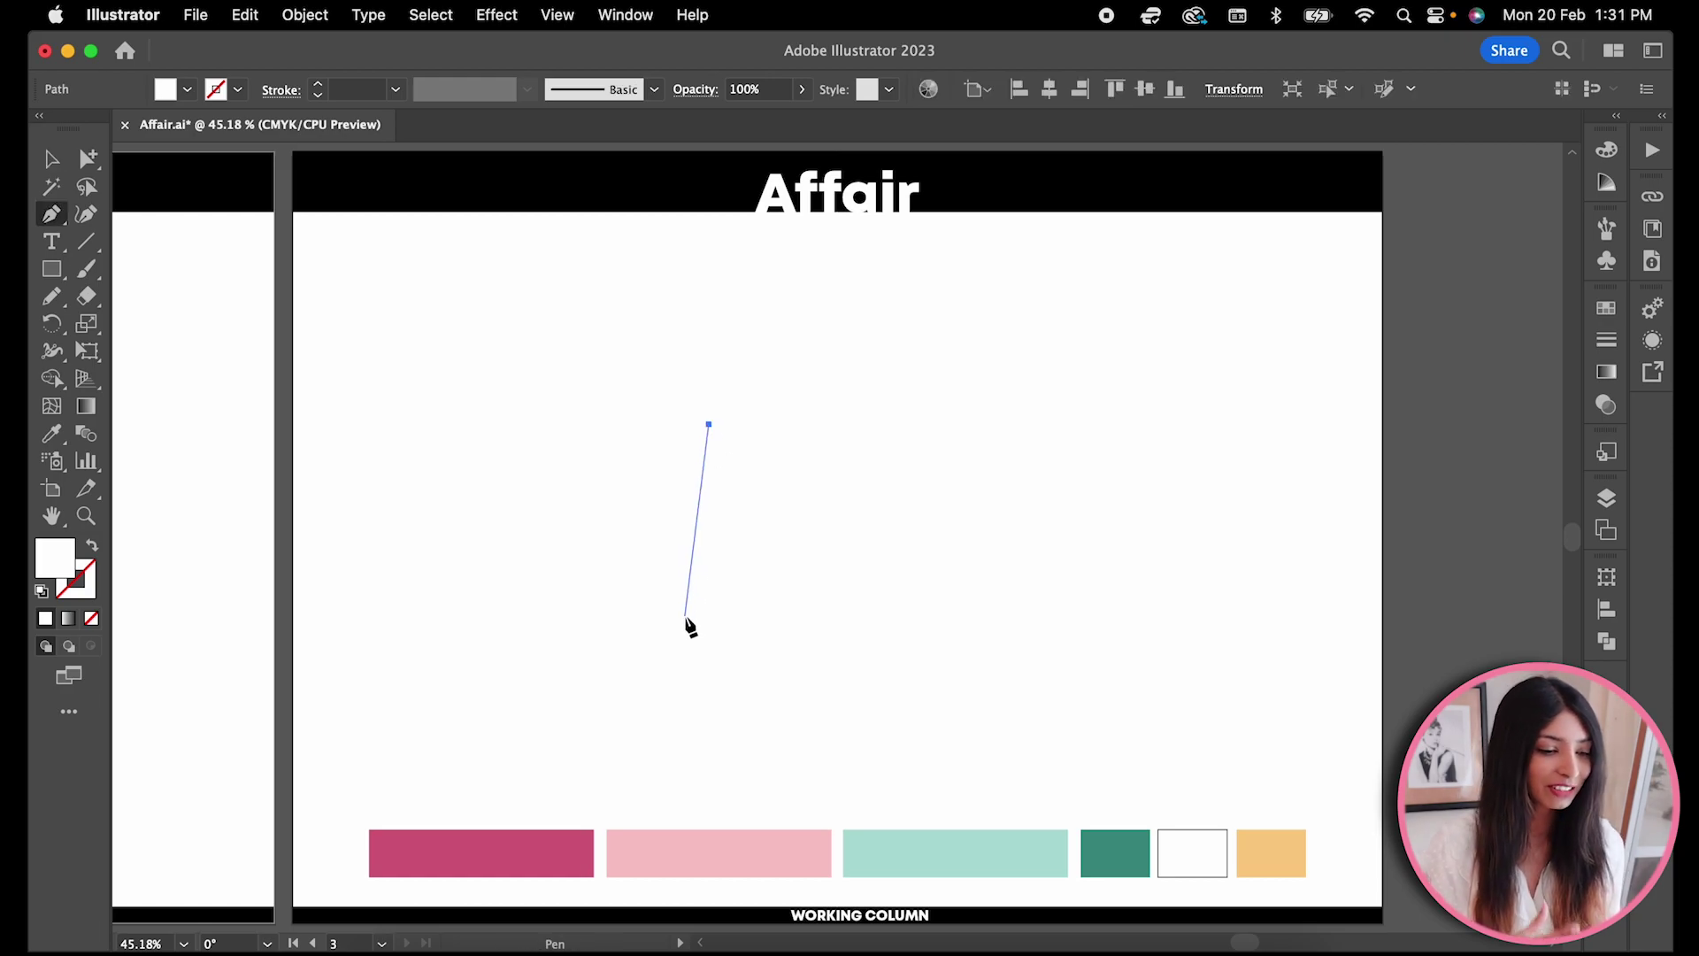
- Draw an angular pen shape filled brown 70523A and start a second facet from its anchor
click(687, 647)
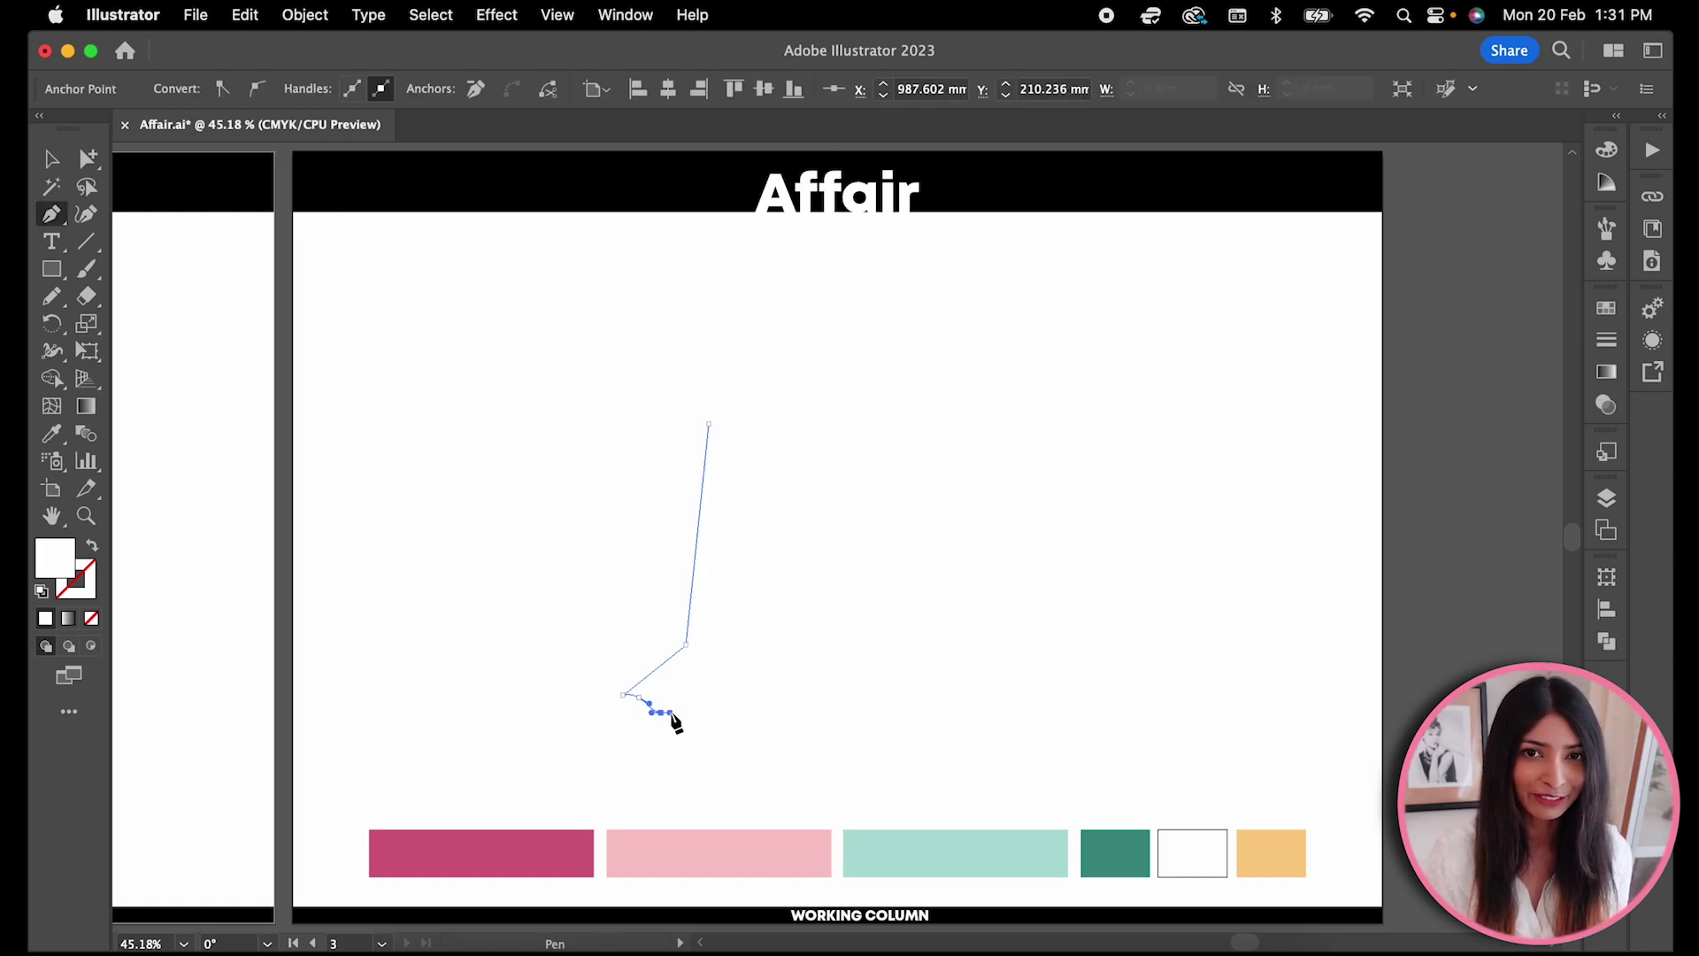
double_click(67, 572)
text(70523A)
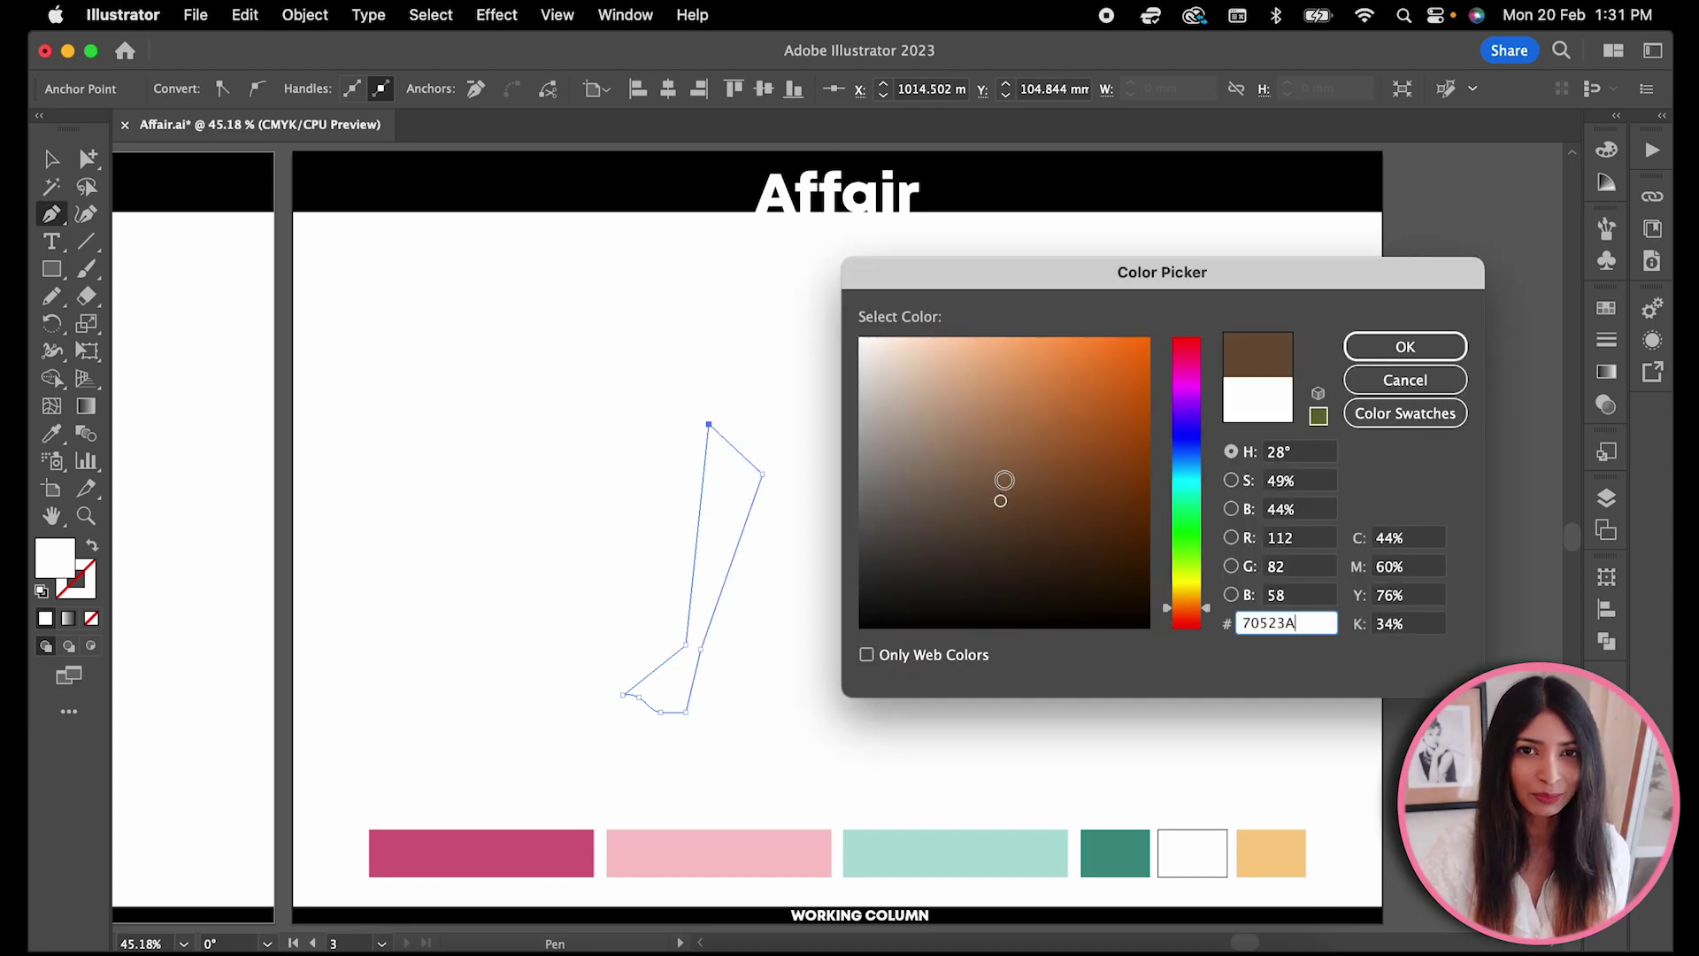
key(Return)
ctrl+click(937, 459)
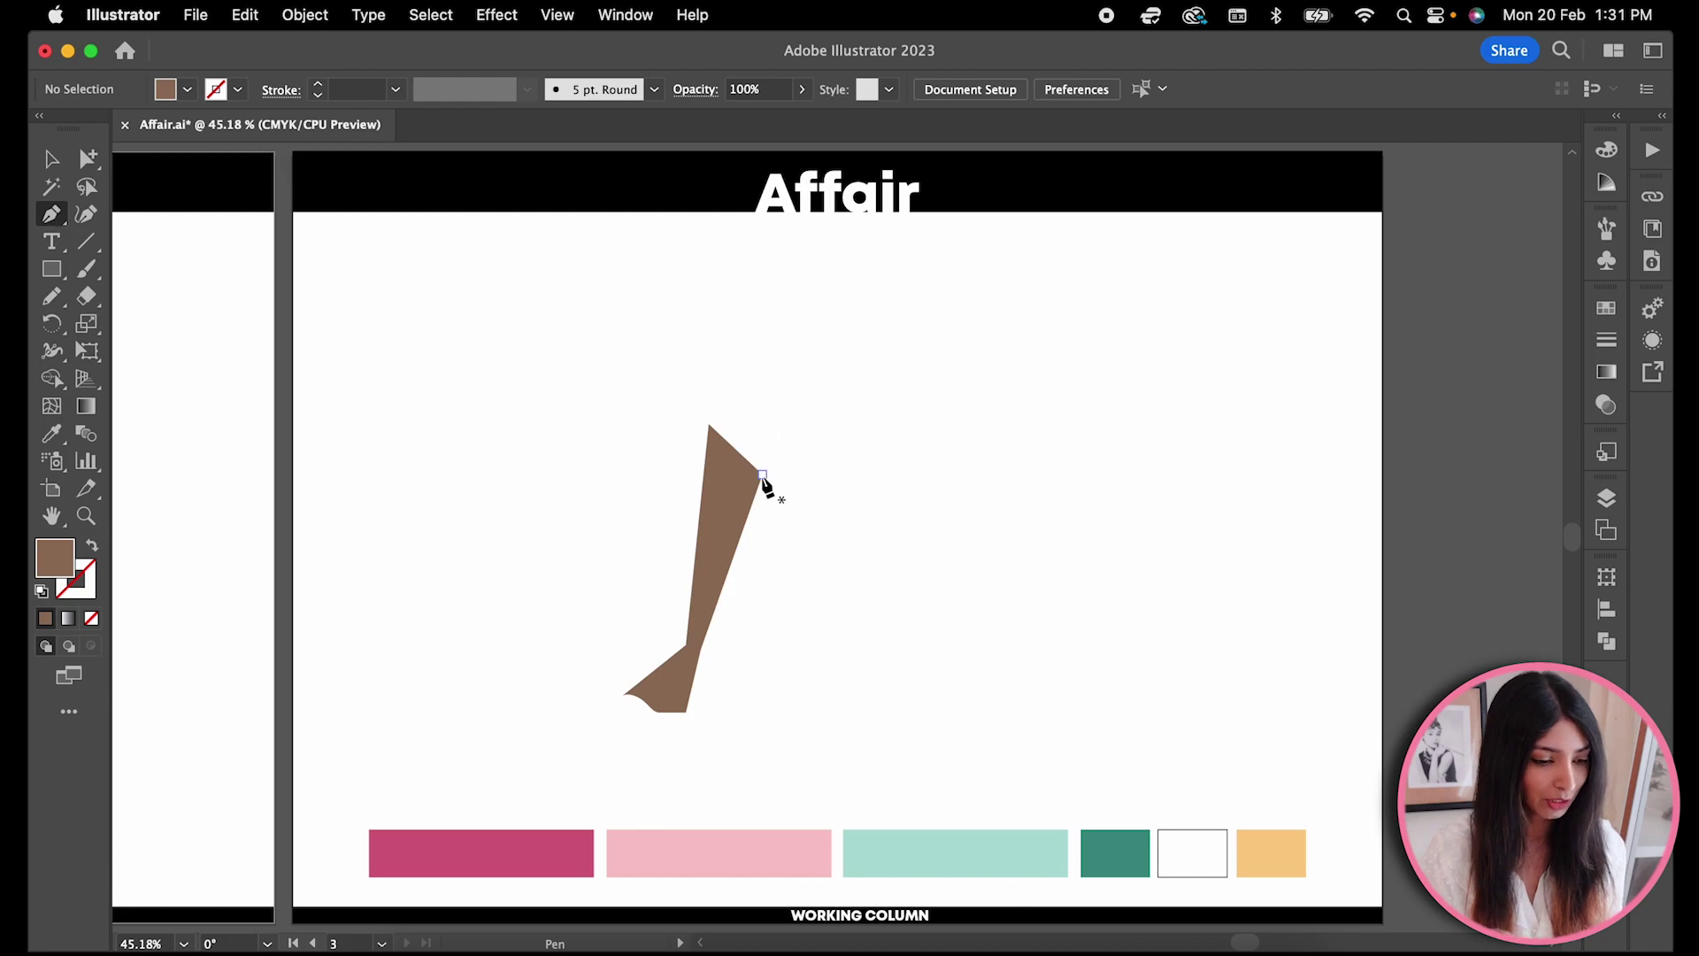
ctrl+click(764, 478)
click(866, 450)
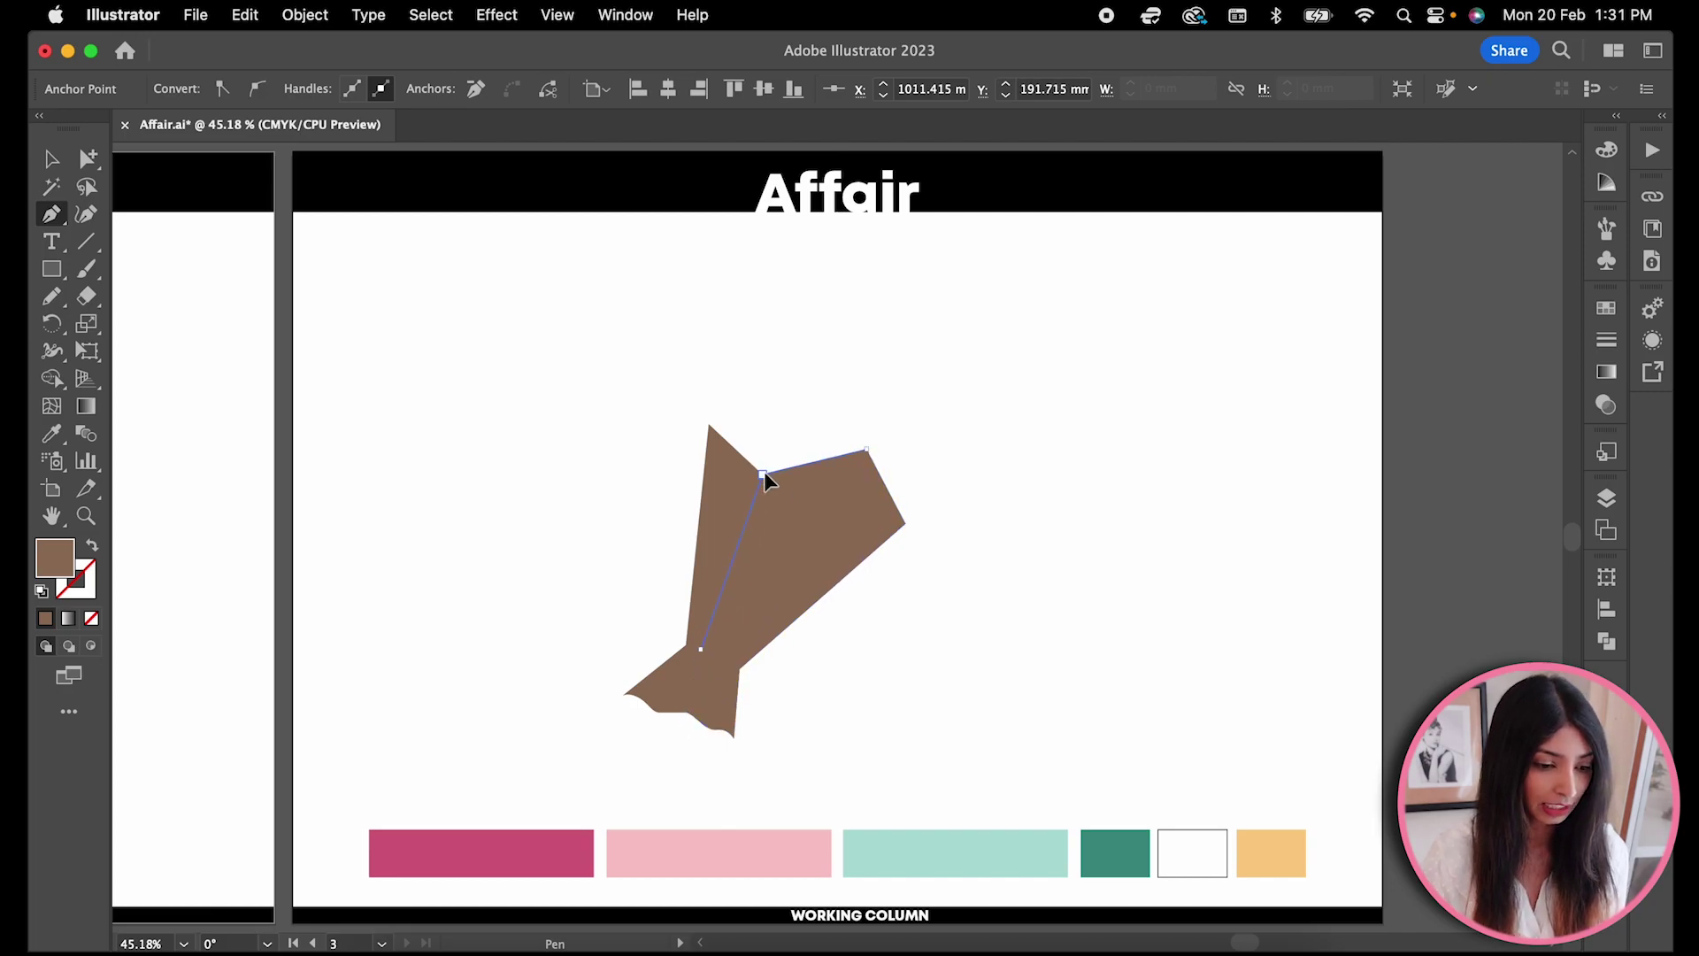
- Fill the facet from the pink swatch and sketch the first flower's petals with the Pencil
double_click(58, 557)
click(1380, 347)
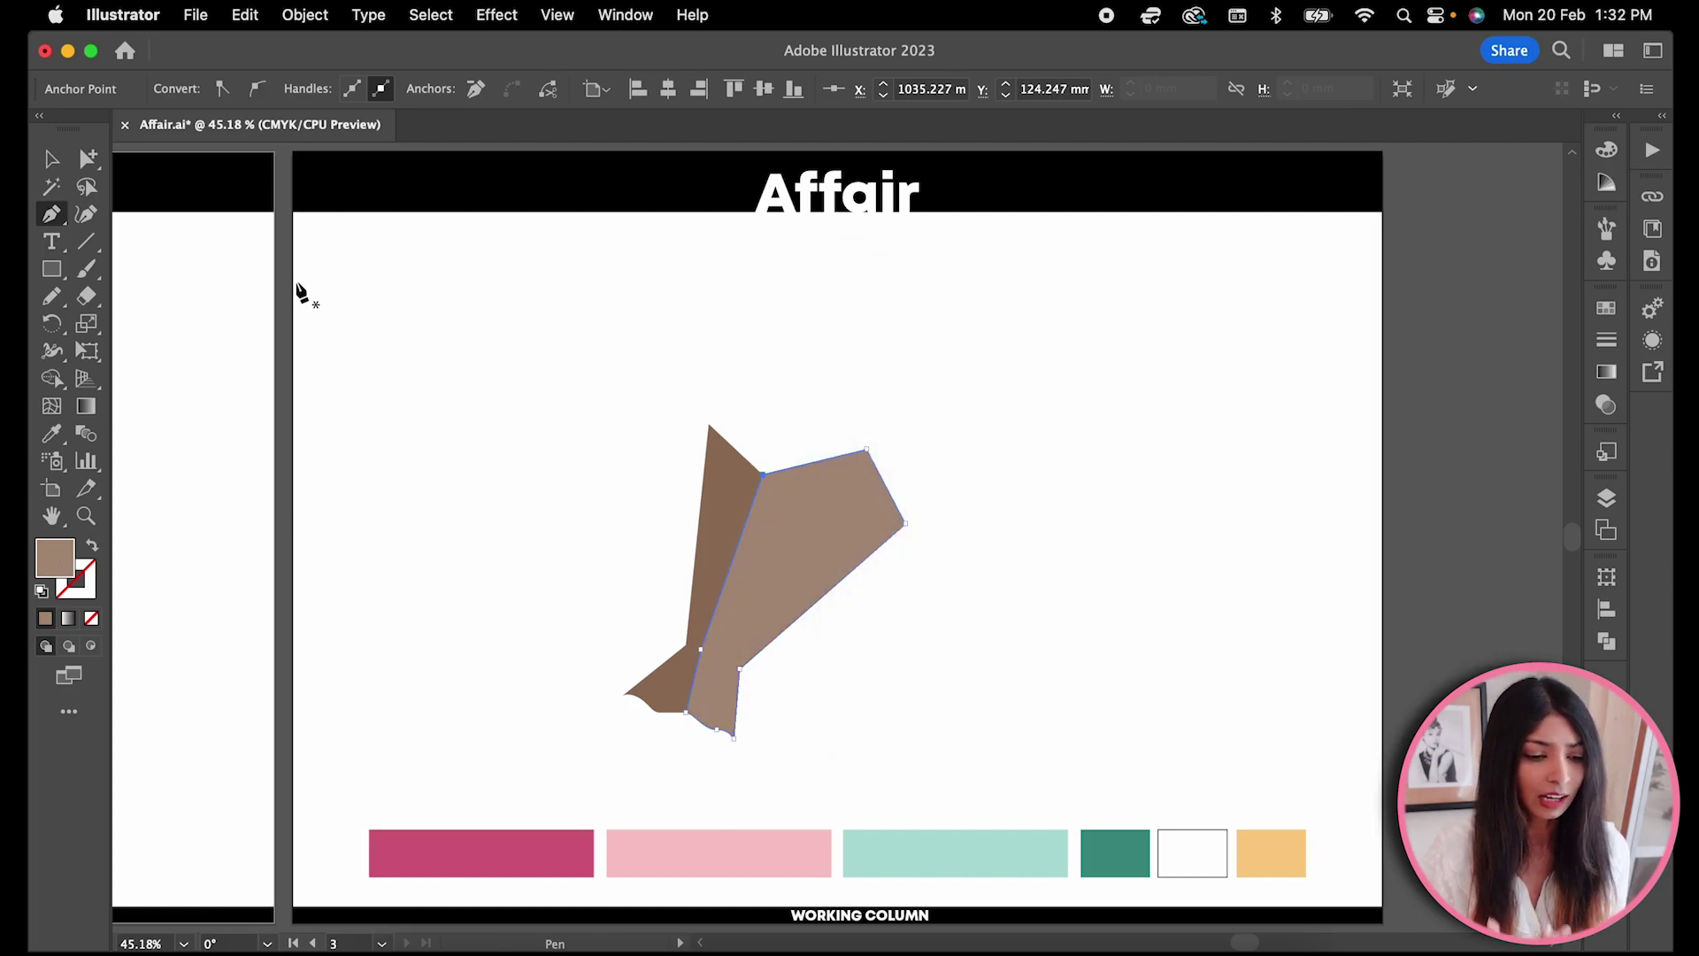
key(n)
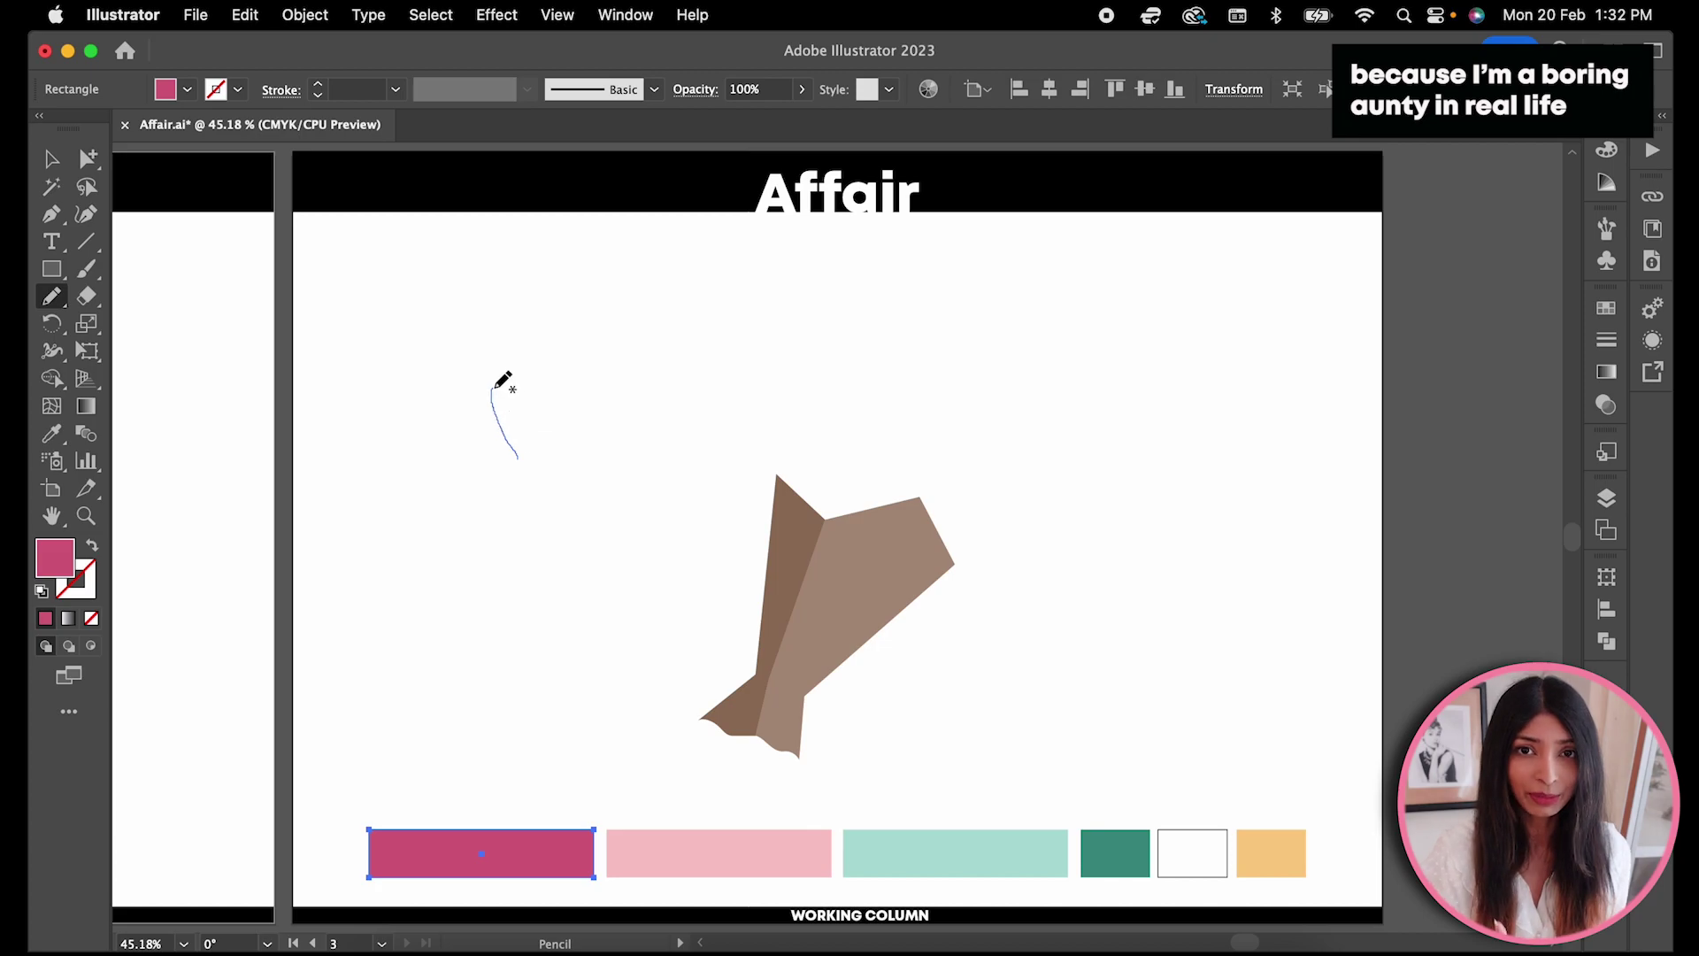
drag(536, 446, 552, 393)
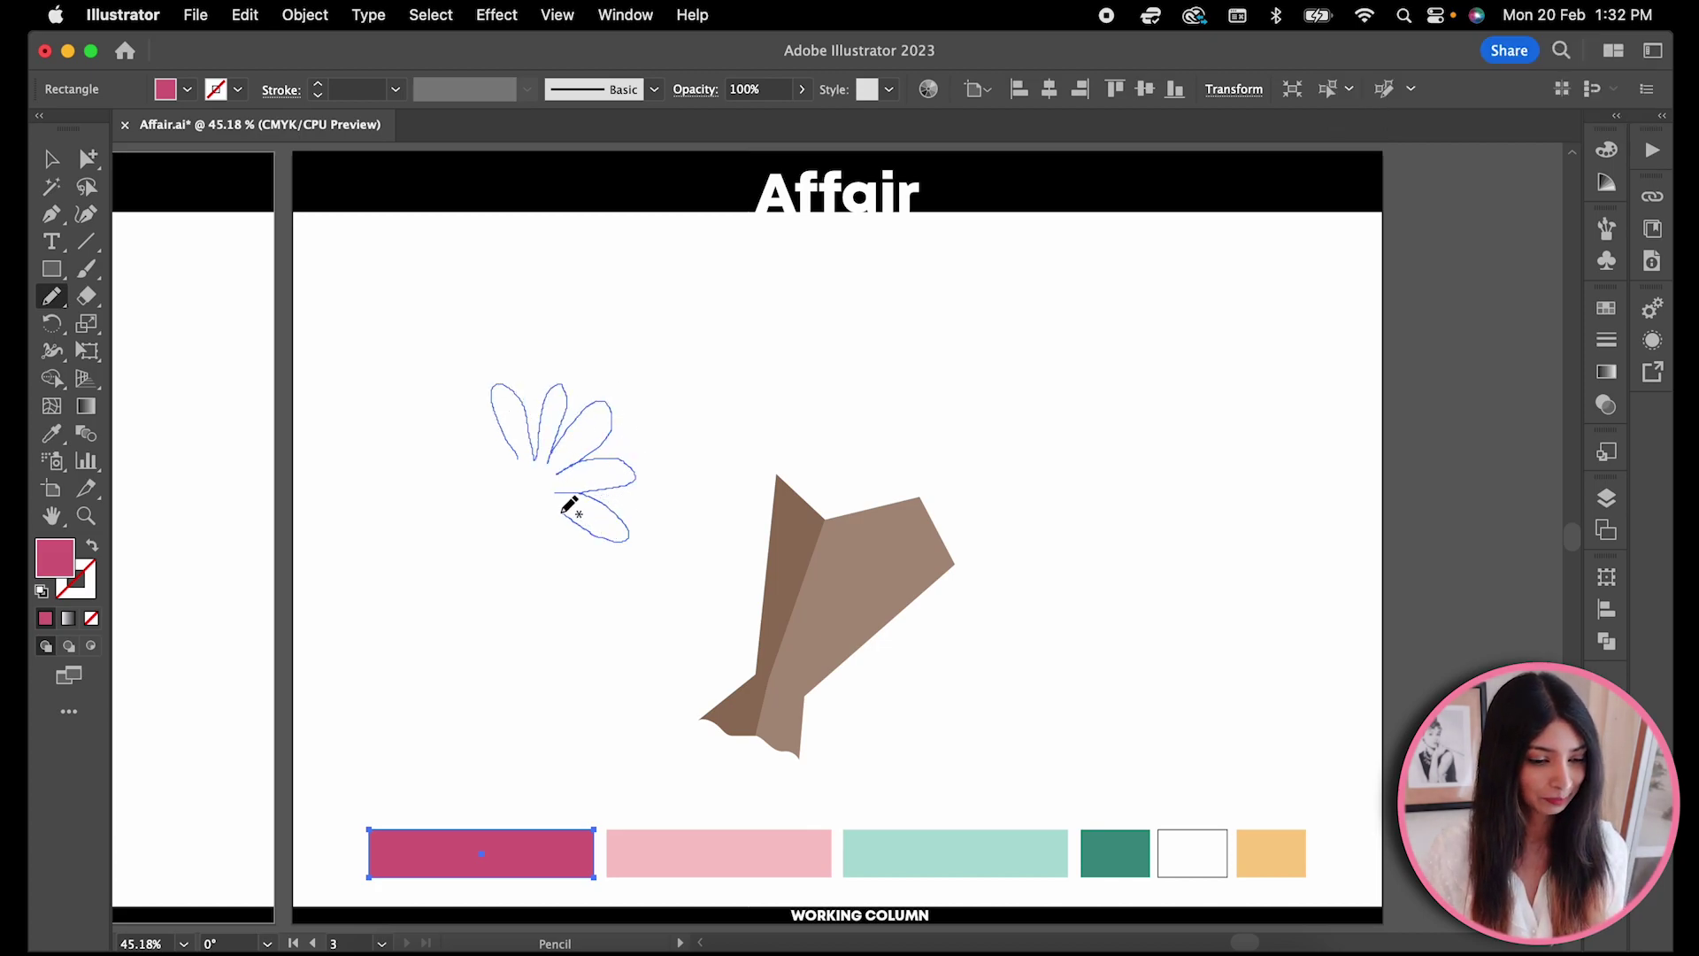
drag(438, 461, 435, 467)
scroll(849, 531, right, 2)
drag(1000, 392, 987, 322)
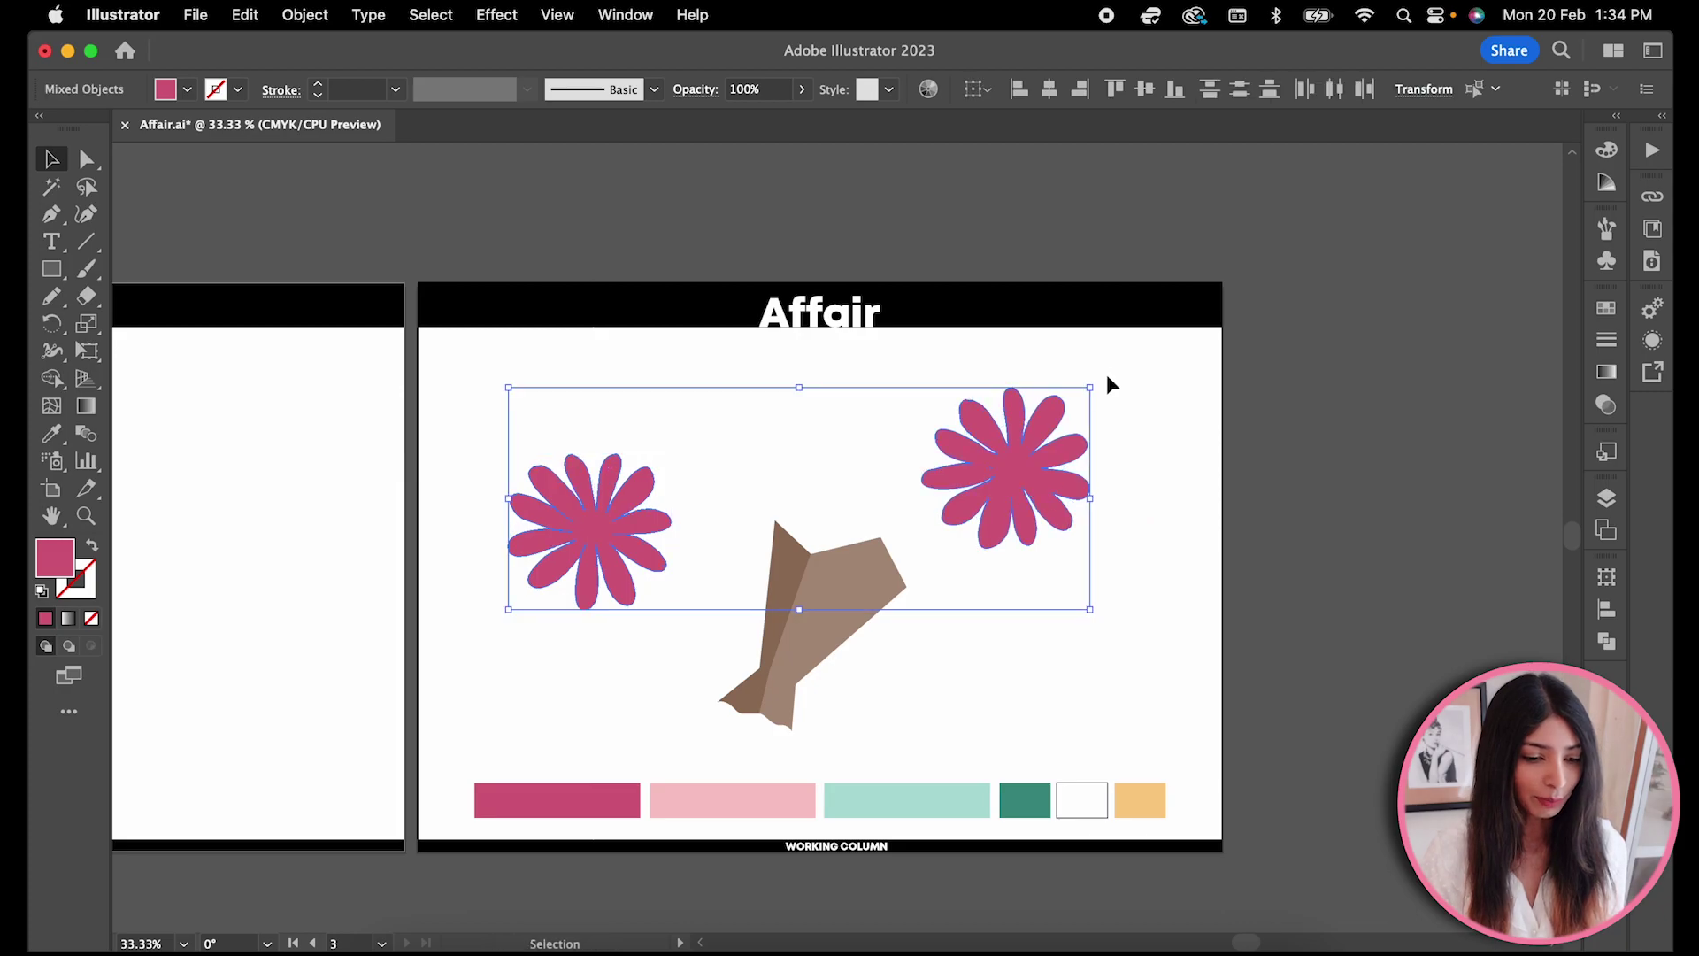
- Recolour flower copies light pink and layer them over the left and right dark flowers
drag(1081, 402, 982, 427)
double_click(55, 557)
key(Return)
click(831, 368)
mouse_move(605, 539)
mouse_down()
mouse_move(664, 461)
mouse_move(682, 531)
mouse_up()
drag(903, 491, 1009, 464)
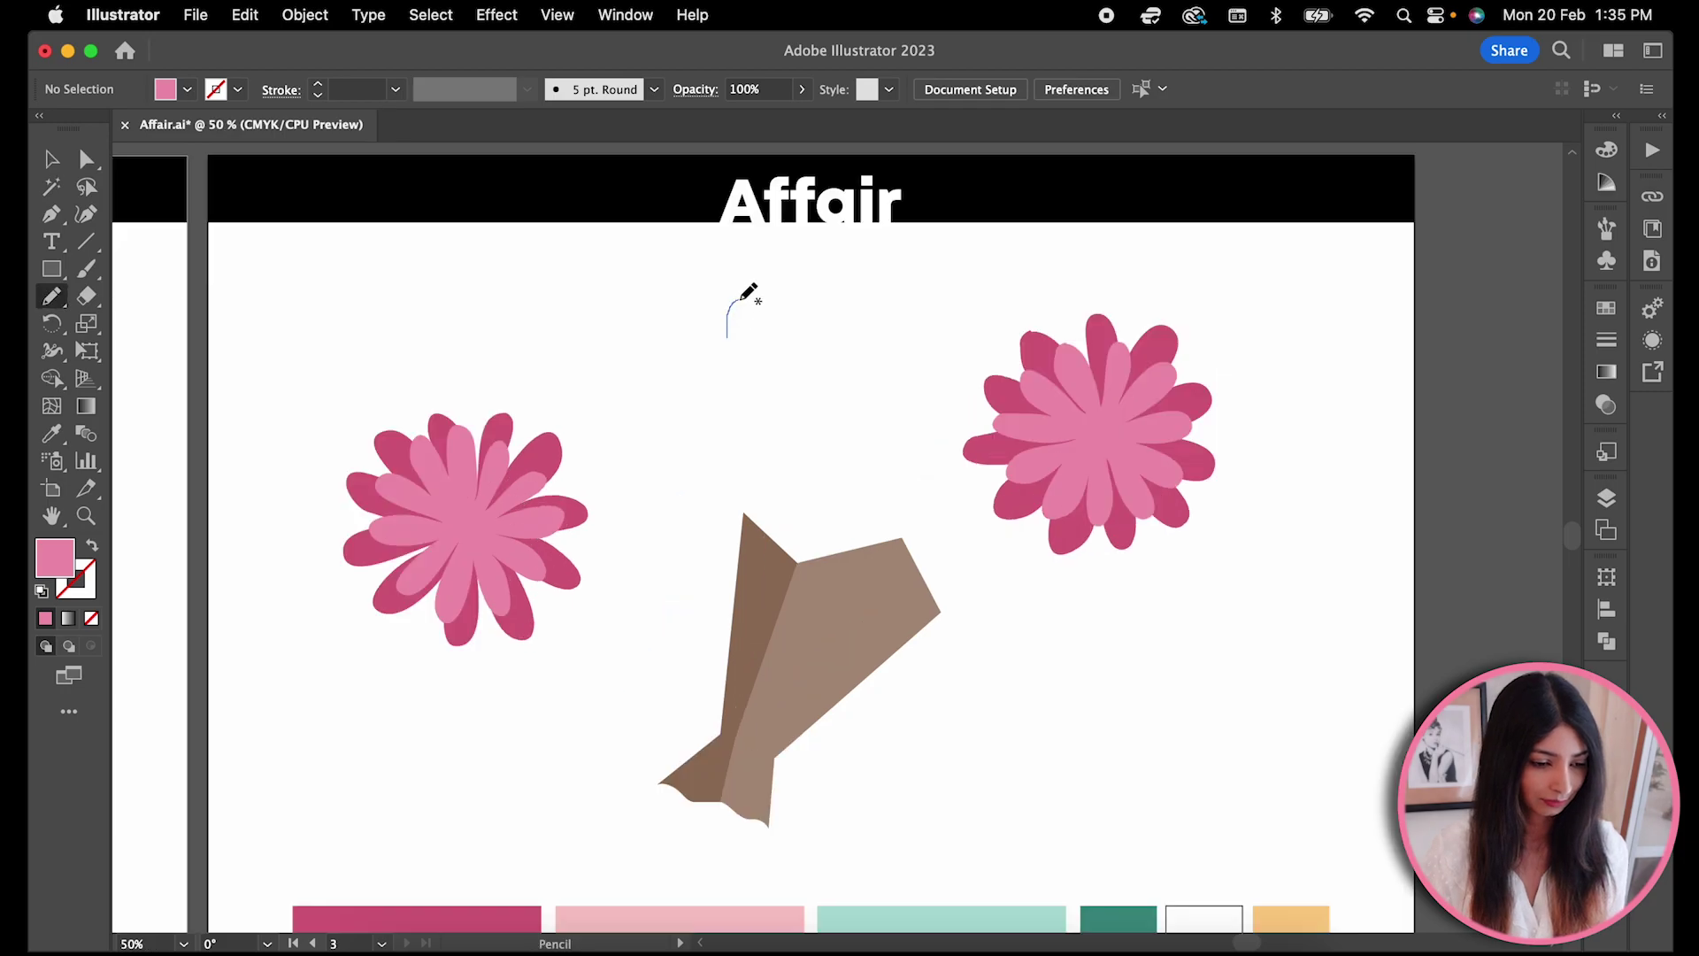
- Sketch a new freehand flower outline with several petals
drag(739, 306, 766, 390)
drag(739, 331, 739, 328)
drag(864, 377, 912, 414)
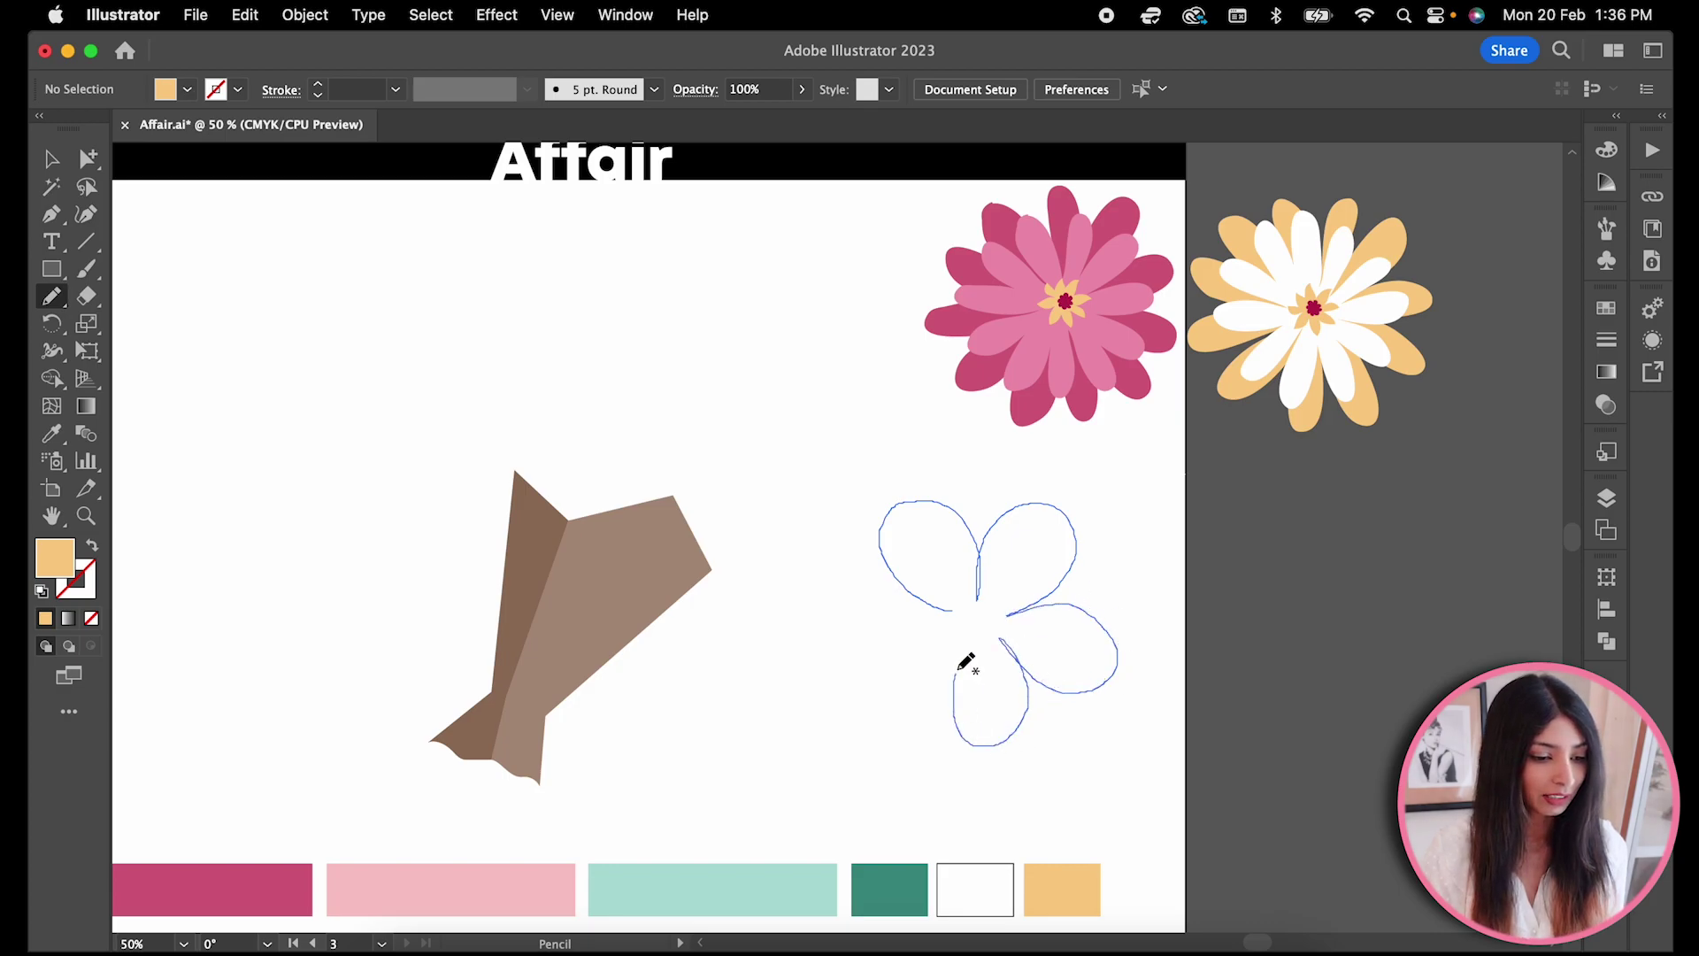
- Close the flower outline and shrink copies into small flowers below the white flowers
drag(867, 638, 857, 650)
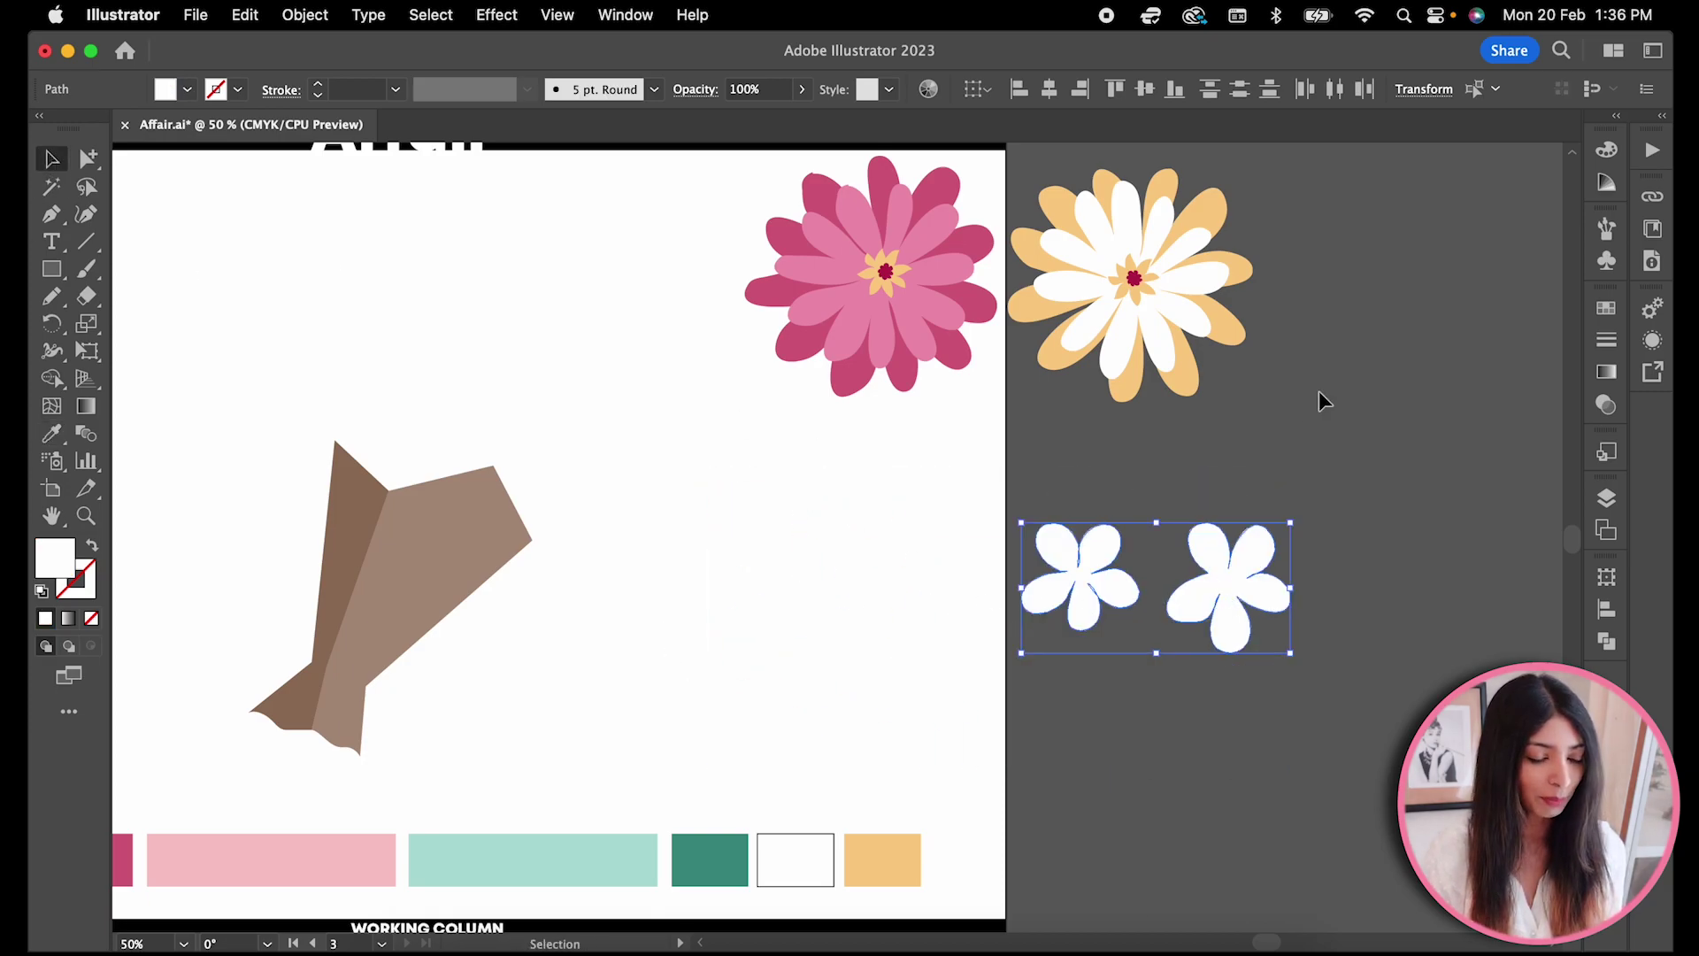
drag(1019, 528, 1166, 592)
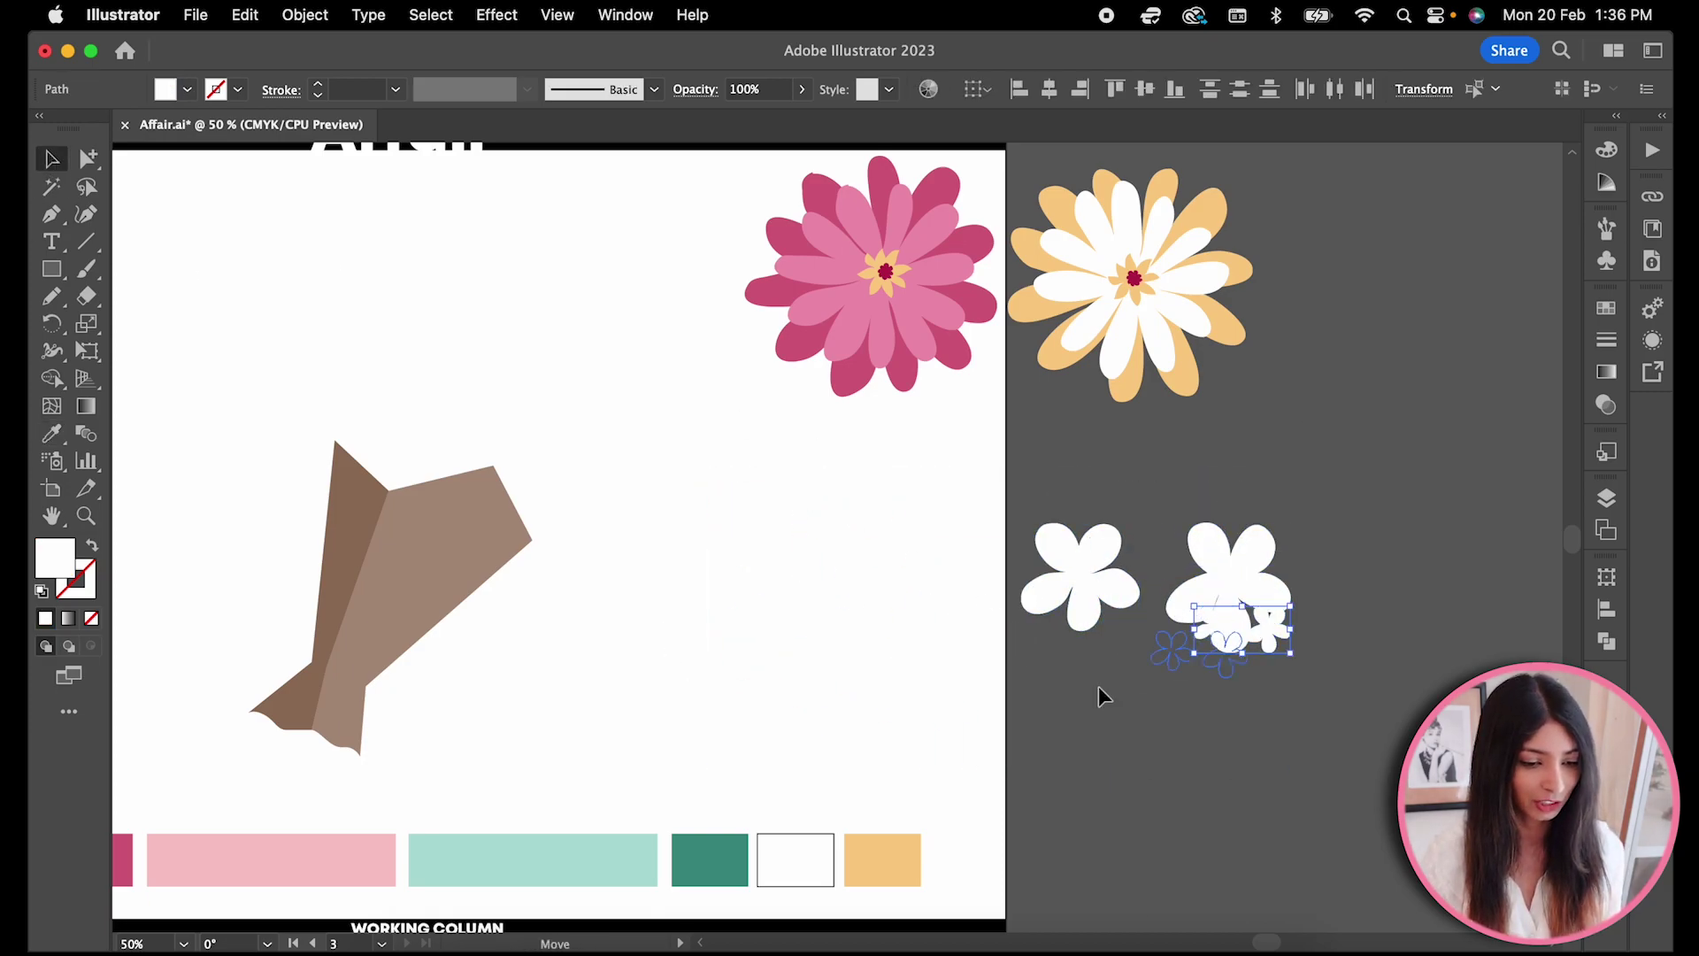
drag(1086, 699, 1075, 701)
click(52, 434)
click(53, 161)
click(1093, 700)
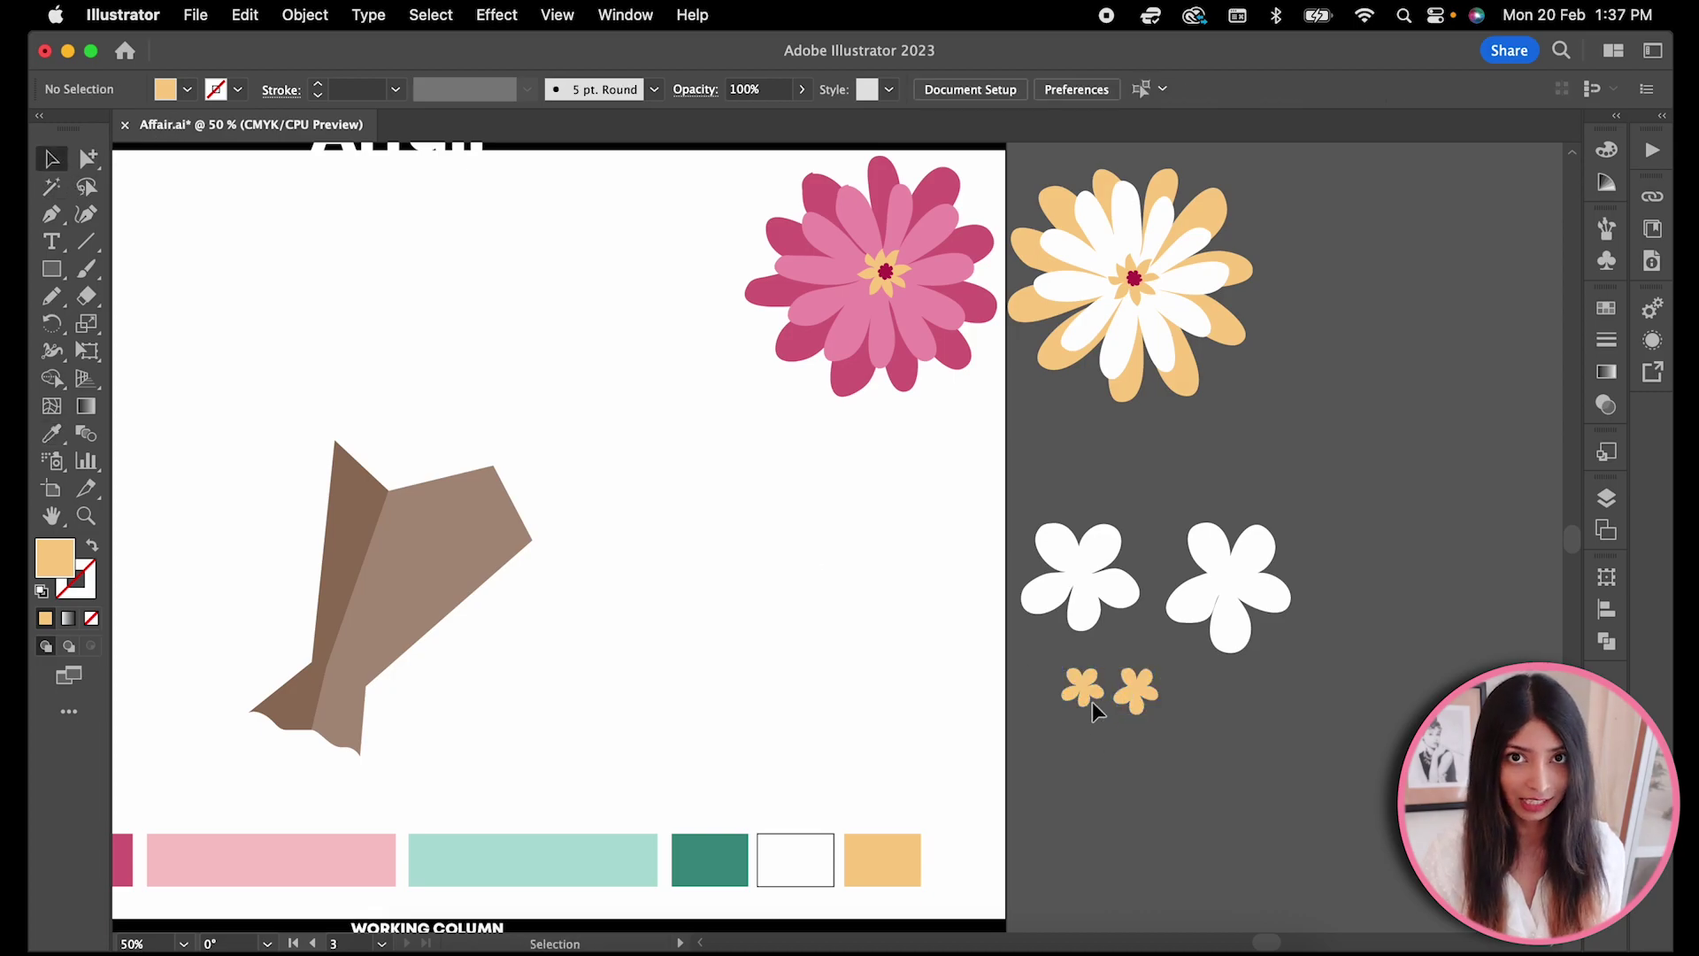
- Set small yellow centres on both flowers and blend each into a soft blossom
drag(1088, 598, 1088, 598)
drag(1136, 691, 1219, 594)
drag(1168, 434, 1318, 668)
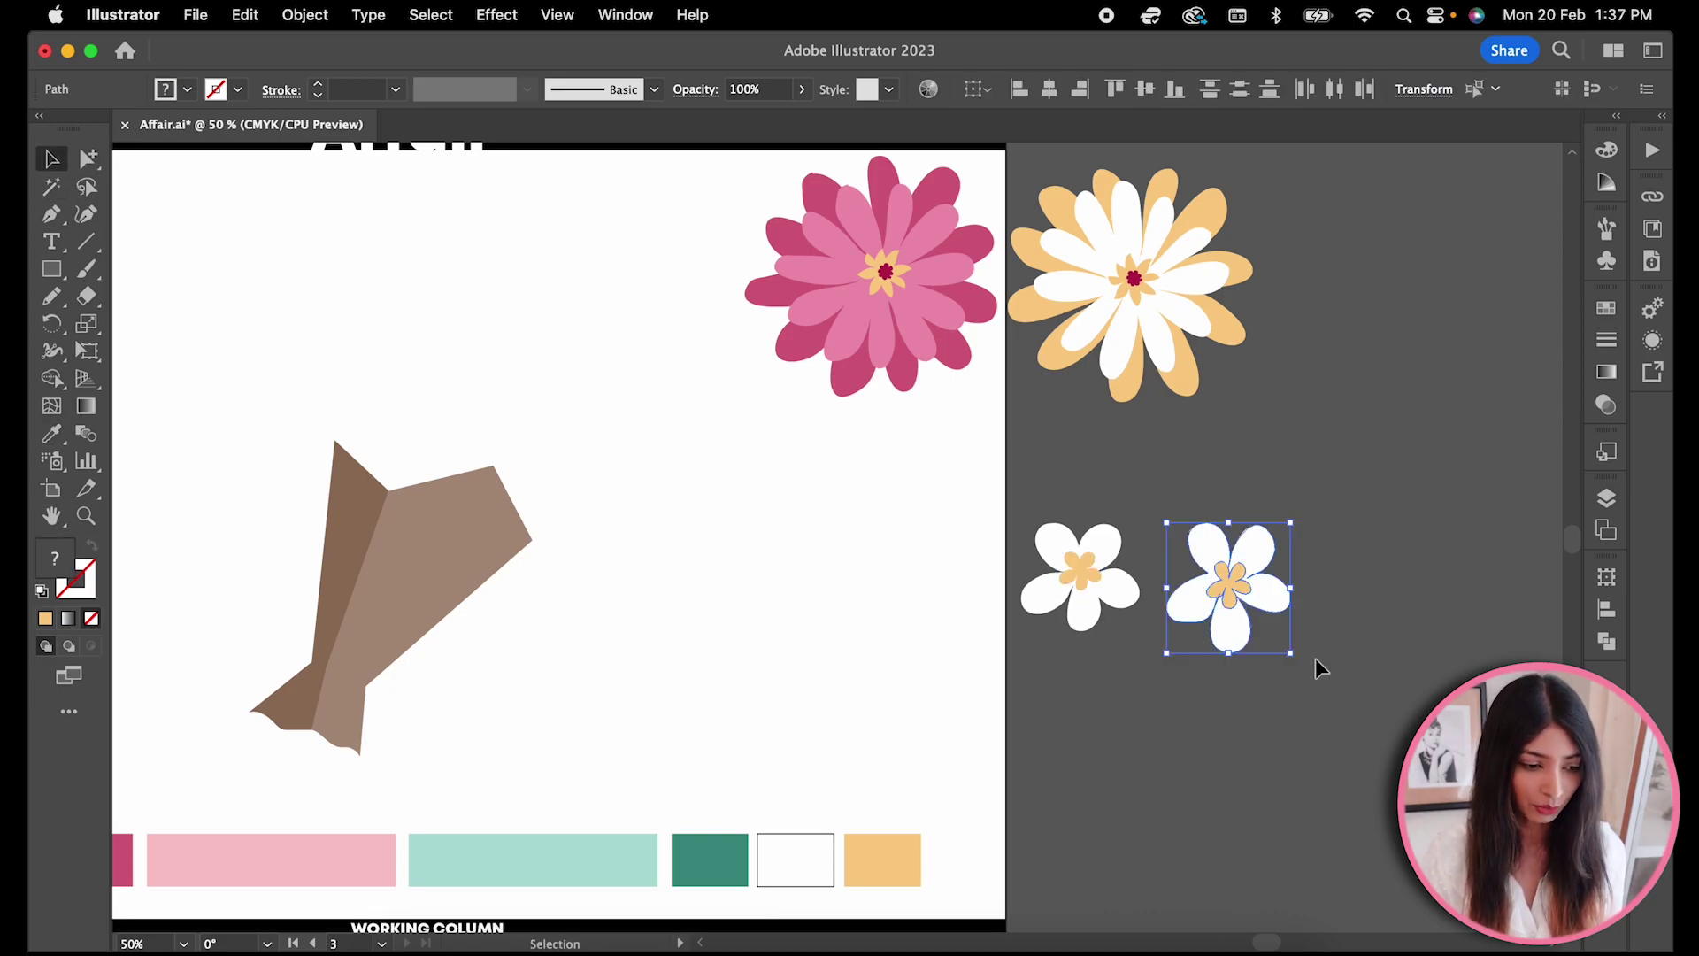
click(302, 19)
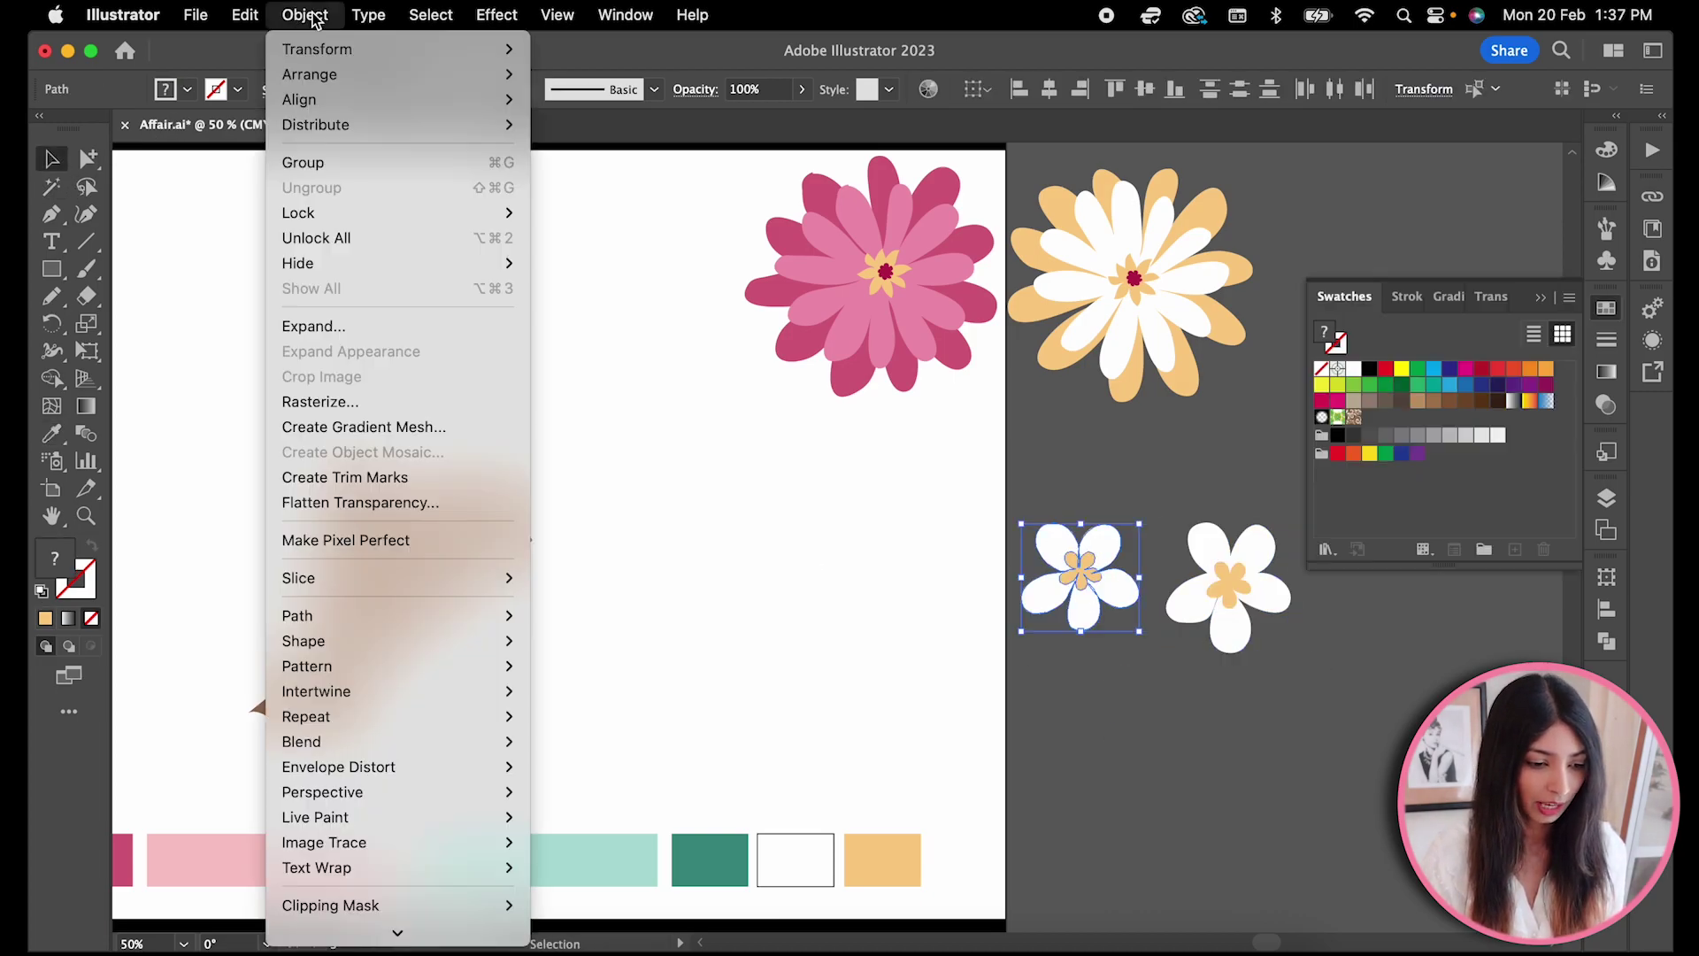
mouse_move(394, 741)
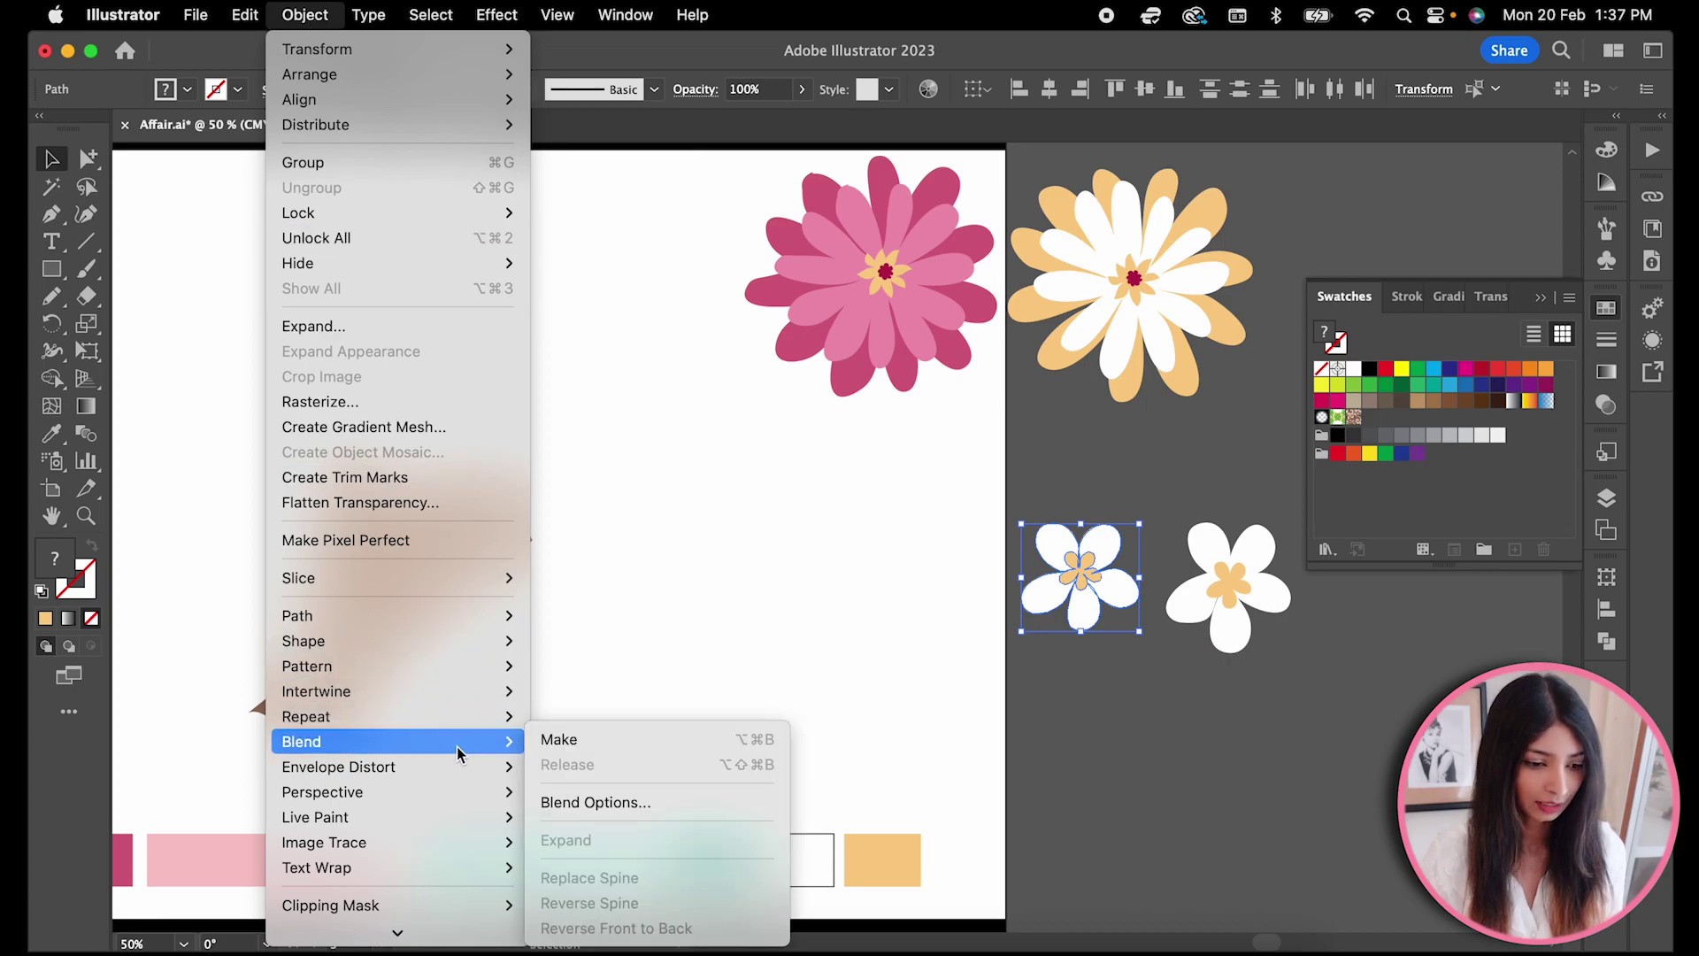
click(592, 741)
click(1238, 608)
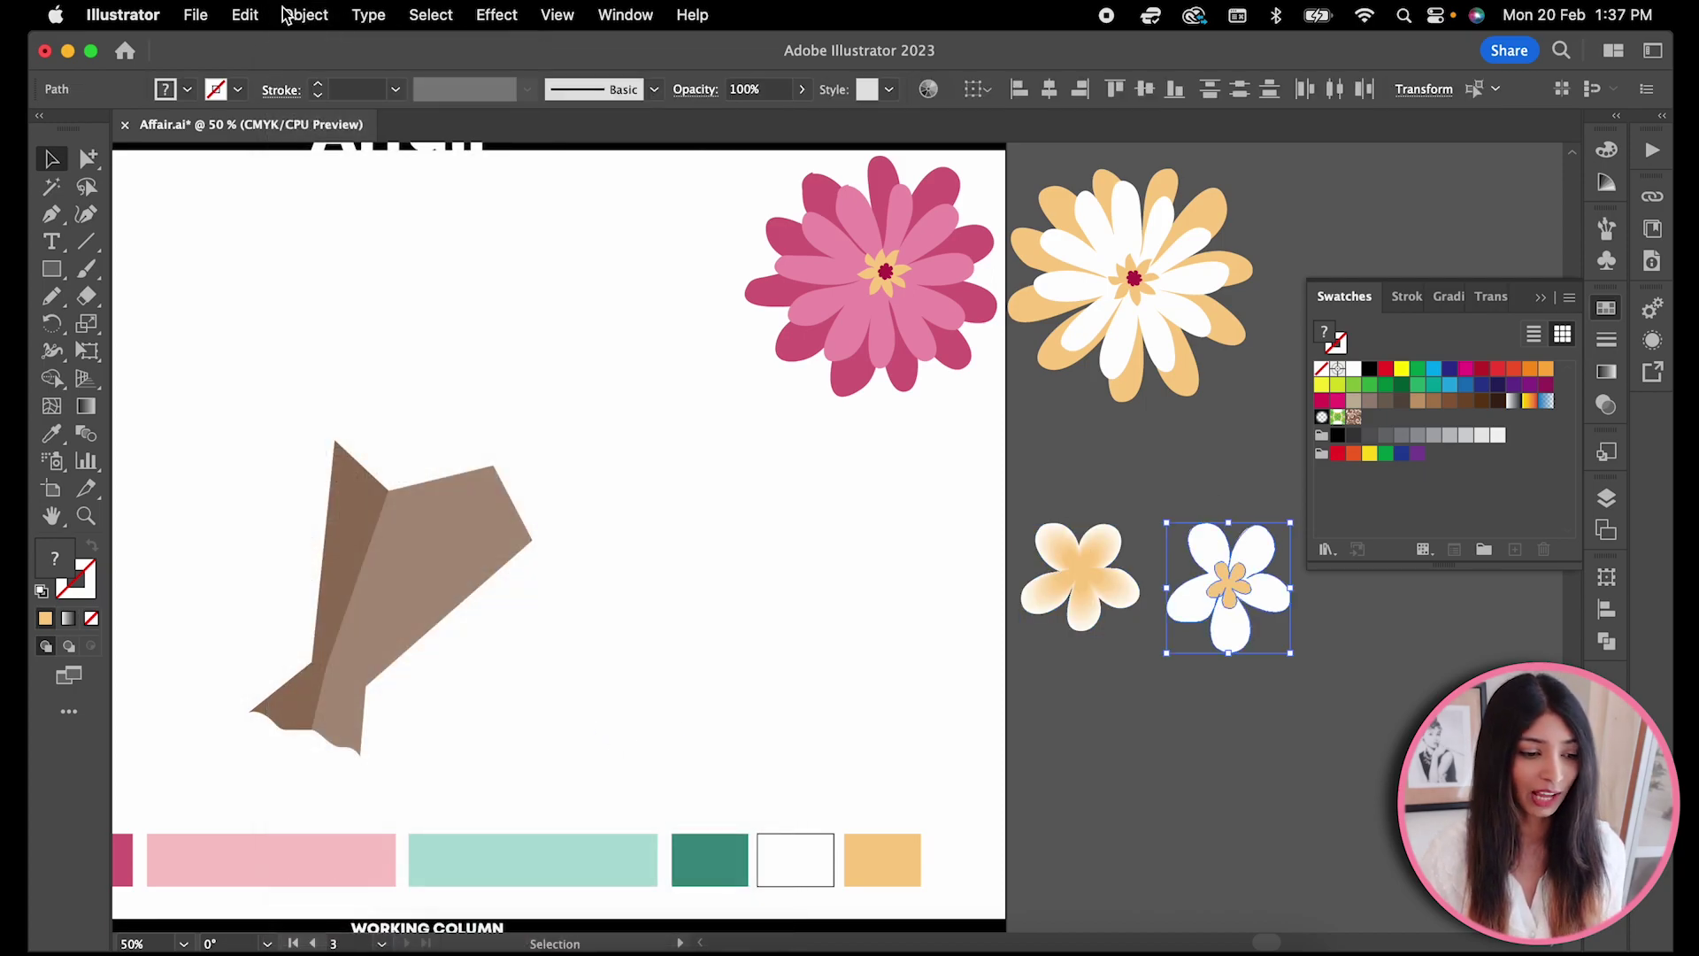
click(304, 14)
- Draw cream petal outlines and enlarge the right flower's pink centre
click(558, 738)
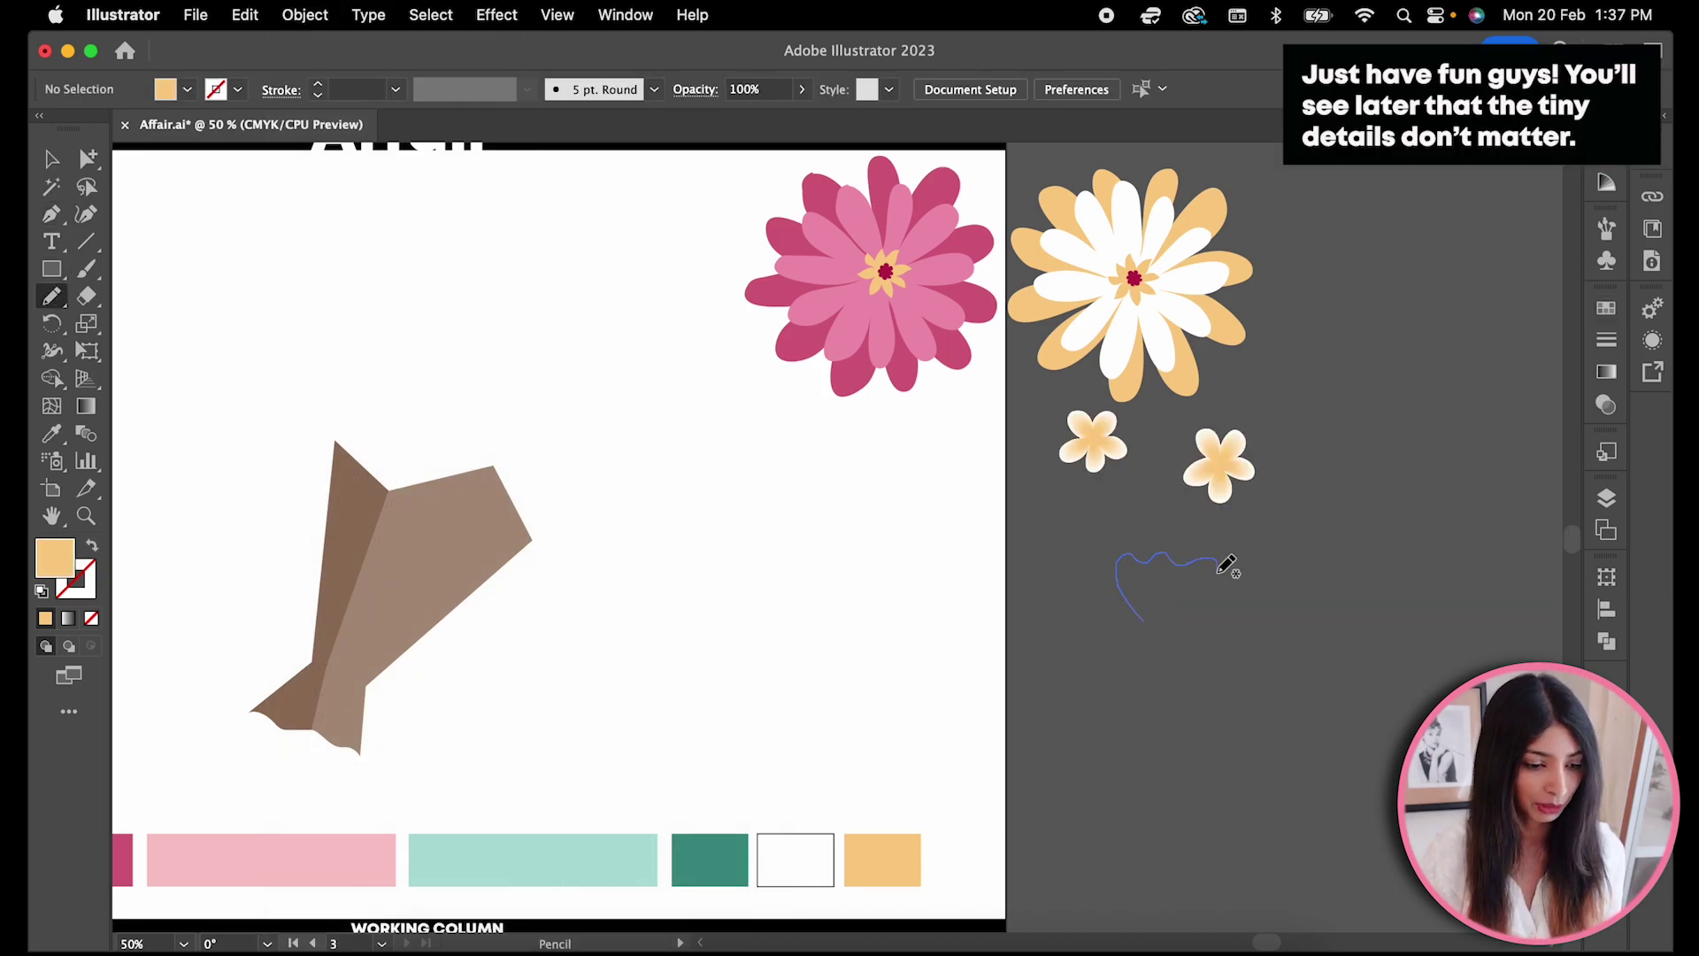
mouse_move(1149, 610)
mouse_down()
mouse_move(1152, 638)
mouse_move(1192, 633)
mouse_up()
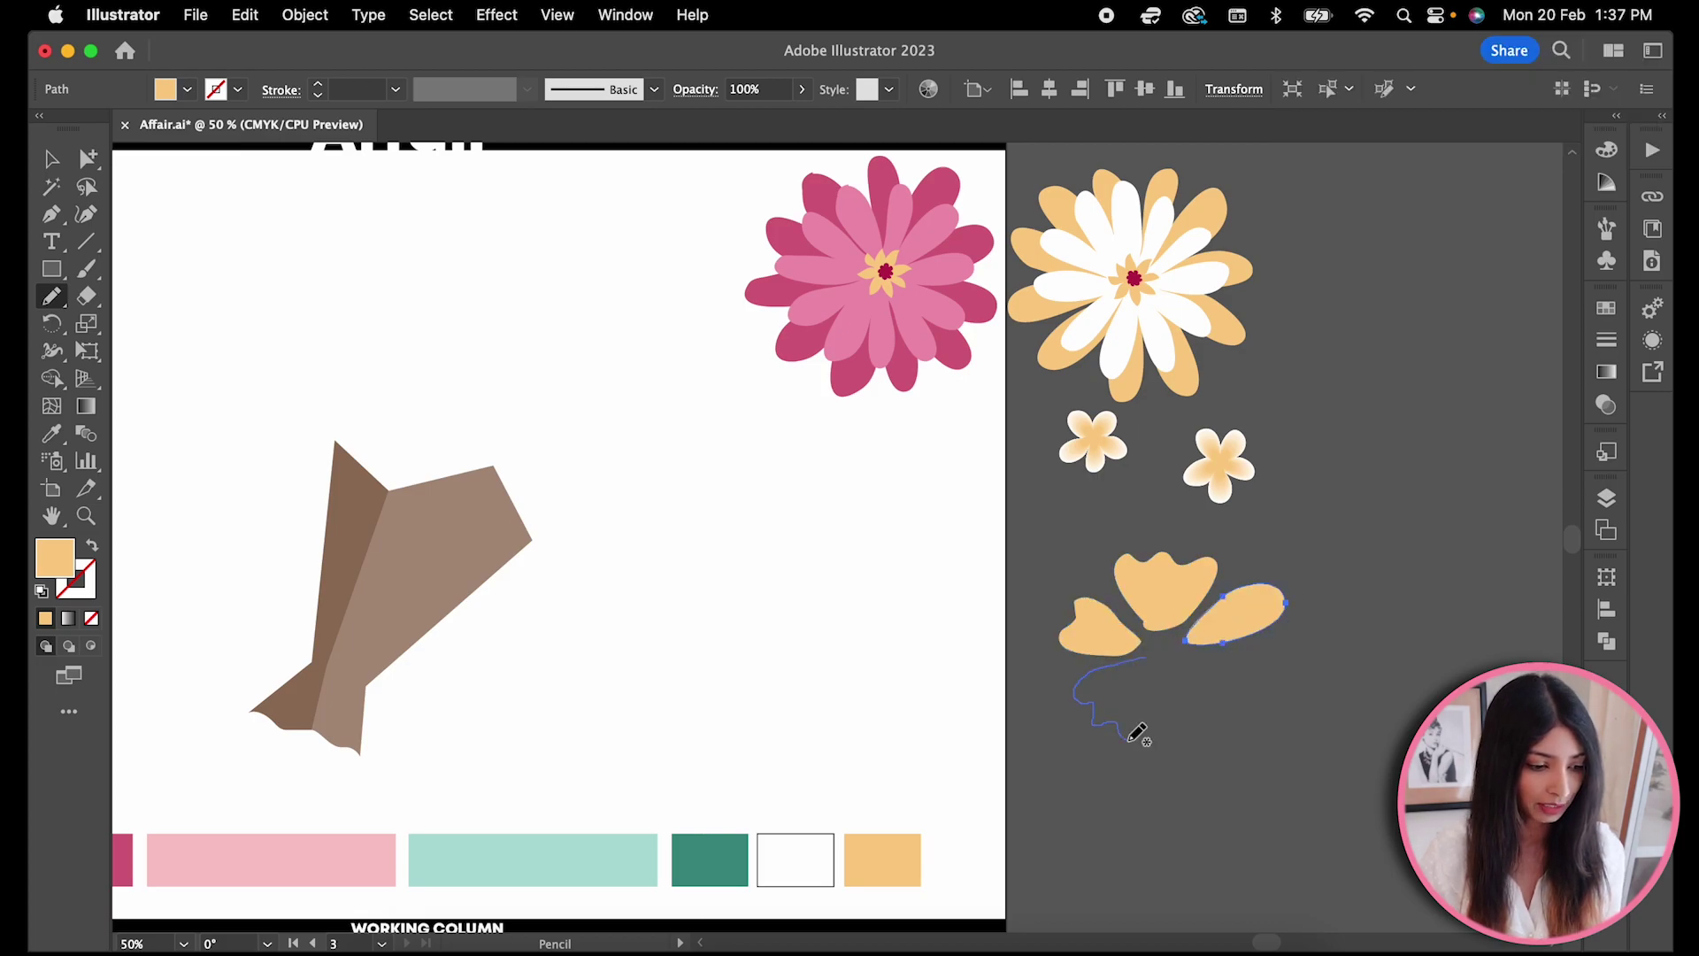
drag(1145, 734, 1150, 660)
drag(1159, 659, 1190, 724)
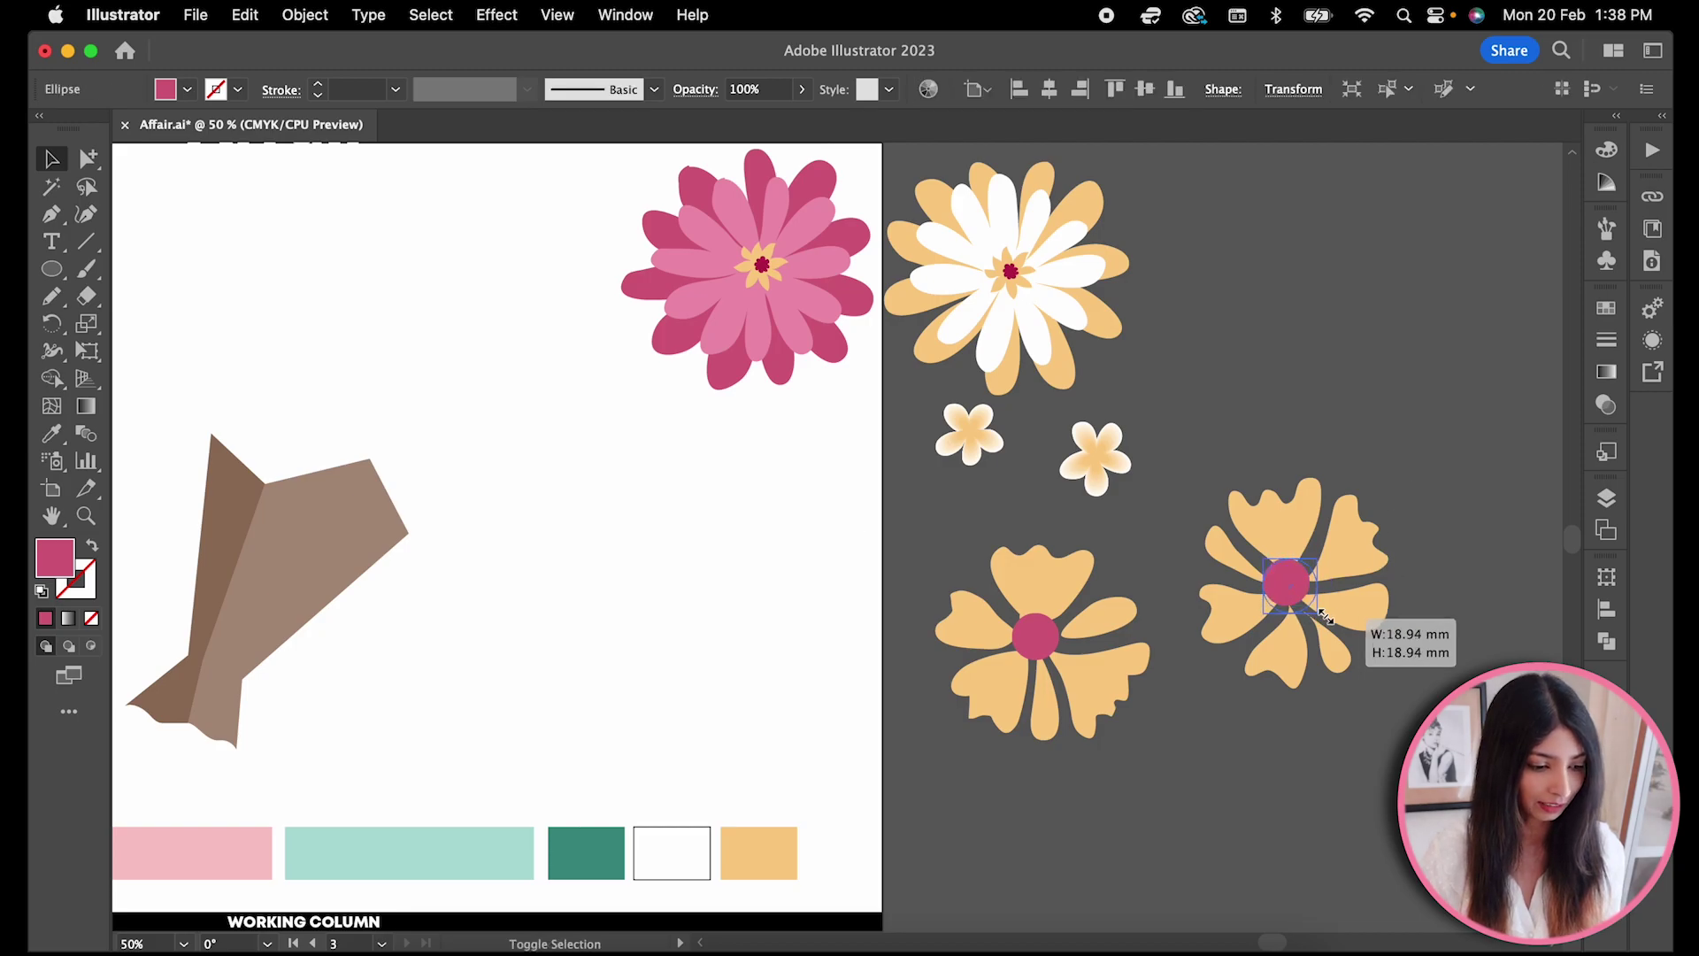
drag(1327, 616, 1332, 619)
- Make both flowers' petals white, then shrink them and move them up
click(1049, 647)
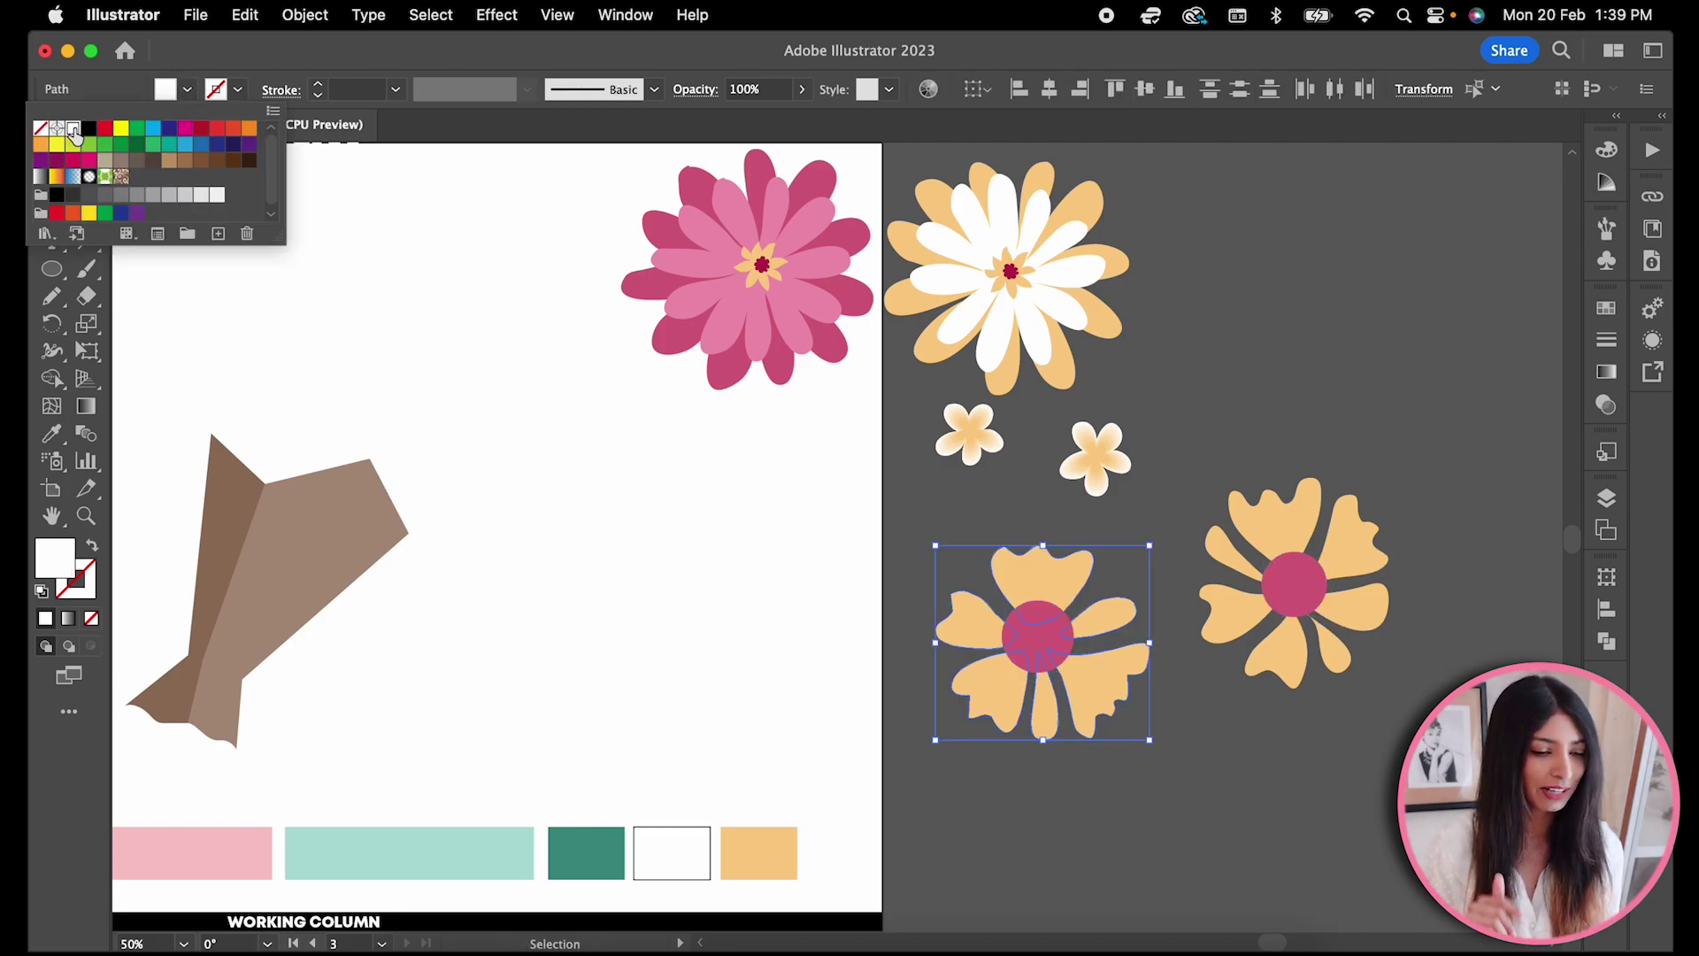
click(1109, 728)
click(185, 89)
click(75, 136)
click(1336, 595)
click(185, 89)
click(76, 137)
shift+click(1042, 638)
mouse_move(1393, 483)
mouse_down()
mouse_move(1050, 671)
mouse_move(1173, 304)
mouse_up()
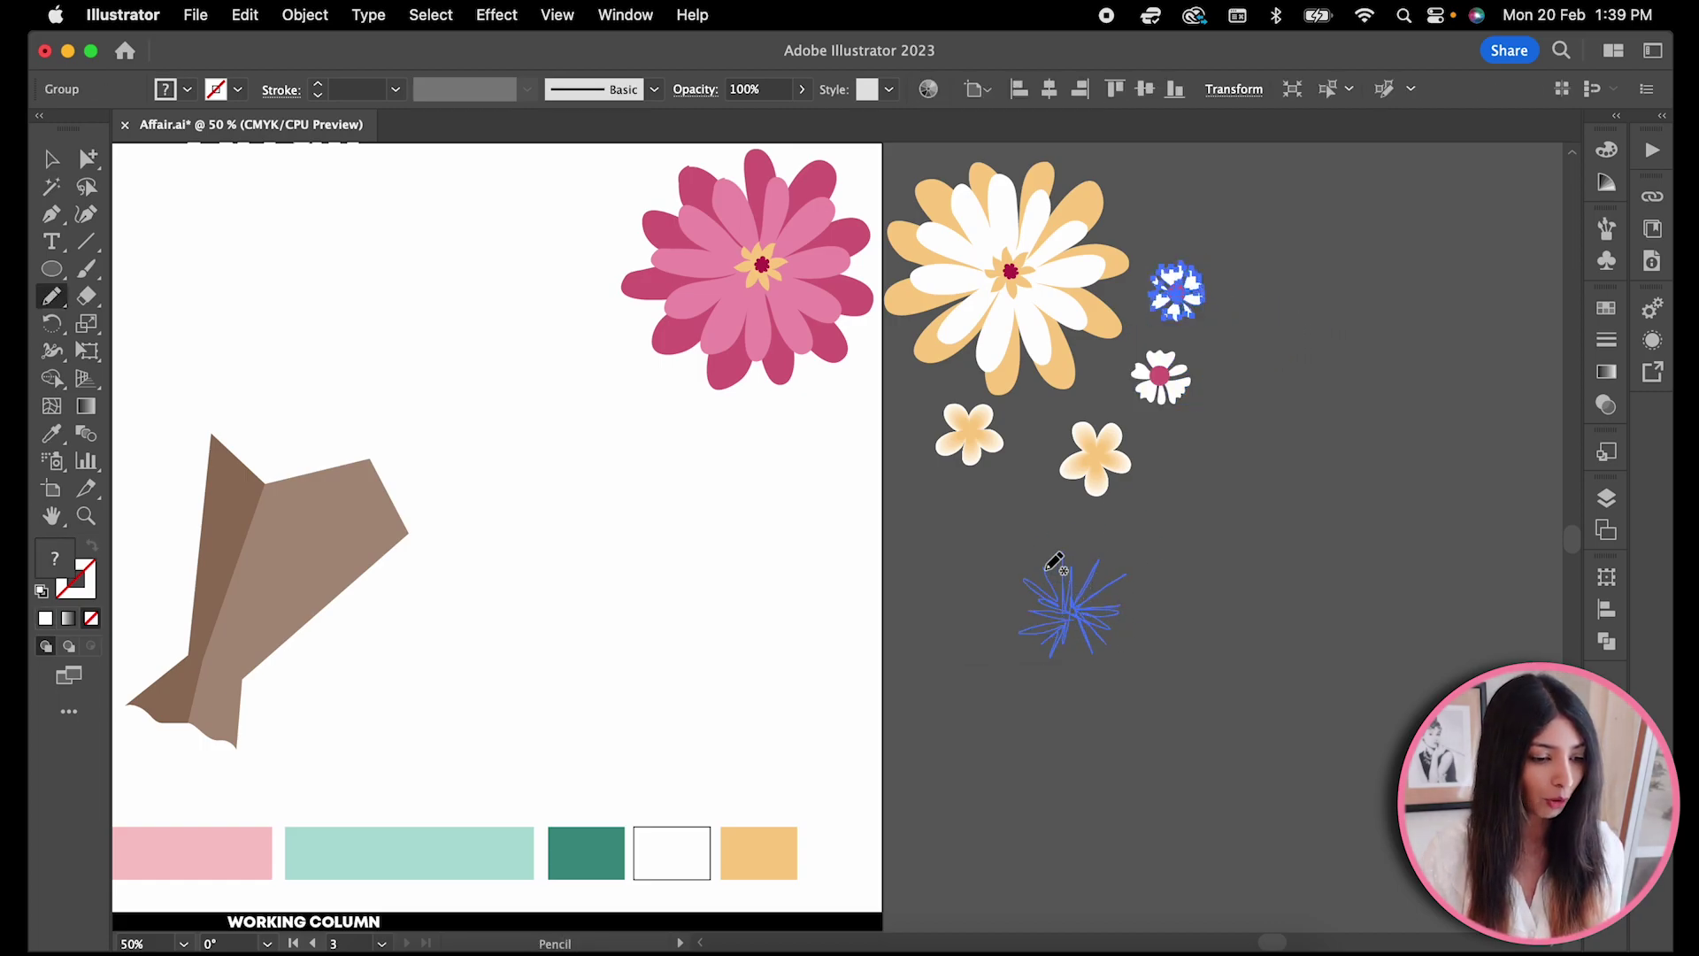
- Rotate the scribble flower counter-clockwise in two passes
key(v)
click(1082, 603)
drag(1144, 545, 1123, 524)
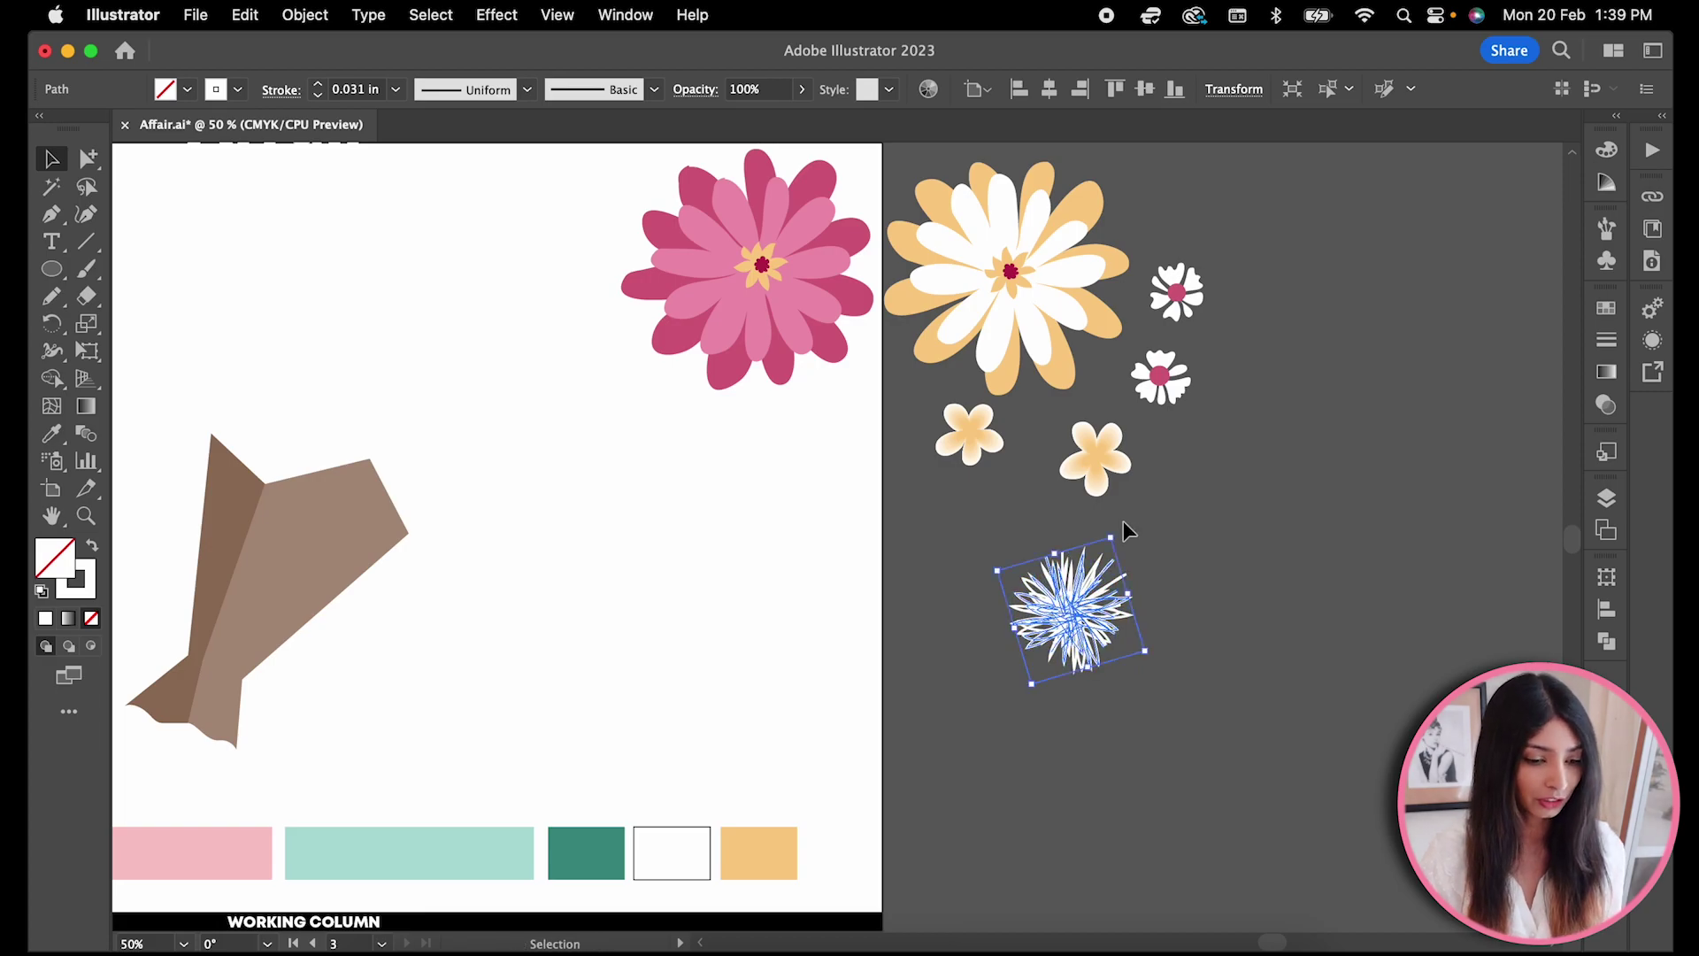
click(1123, 522)
click(1108, 584)
drag(1123, 528, 1110, 515)
click(1221, 540)
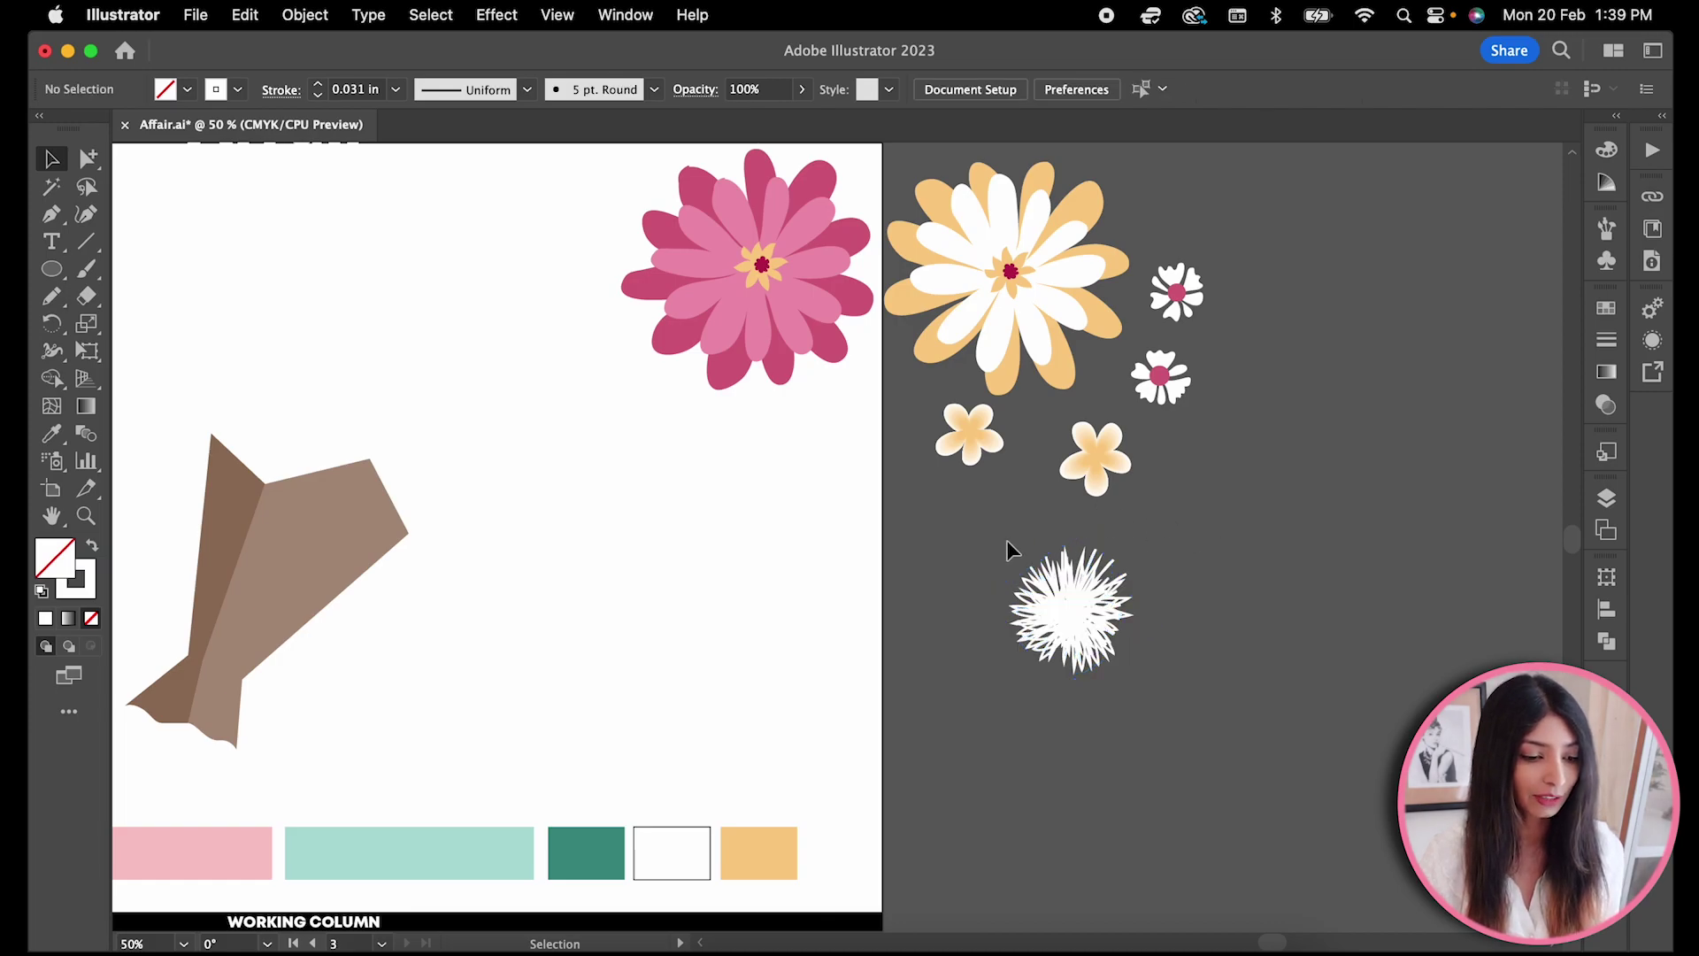
- Expand the white scribble into solid shapes and move it beside the small flowers
drag(1004, 543, 1186, 728)
click(304, 15)
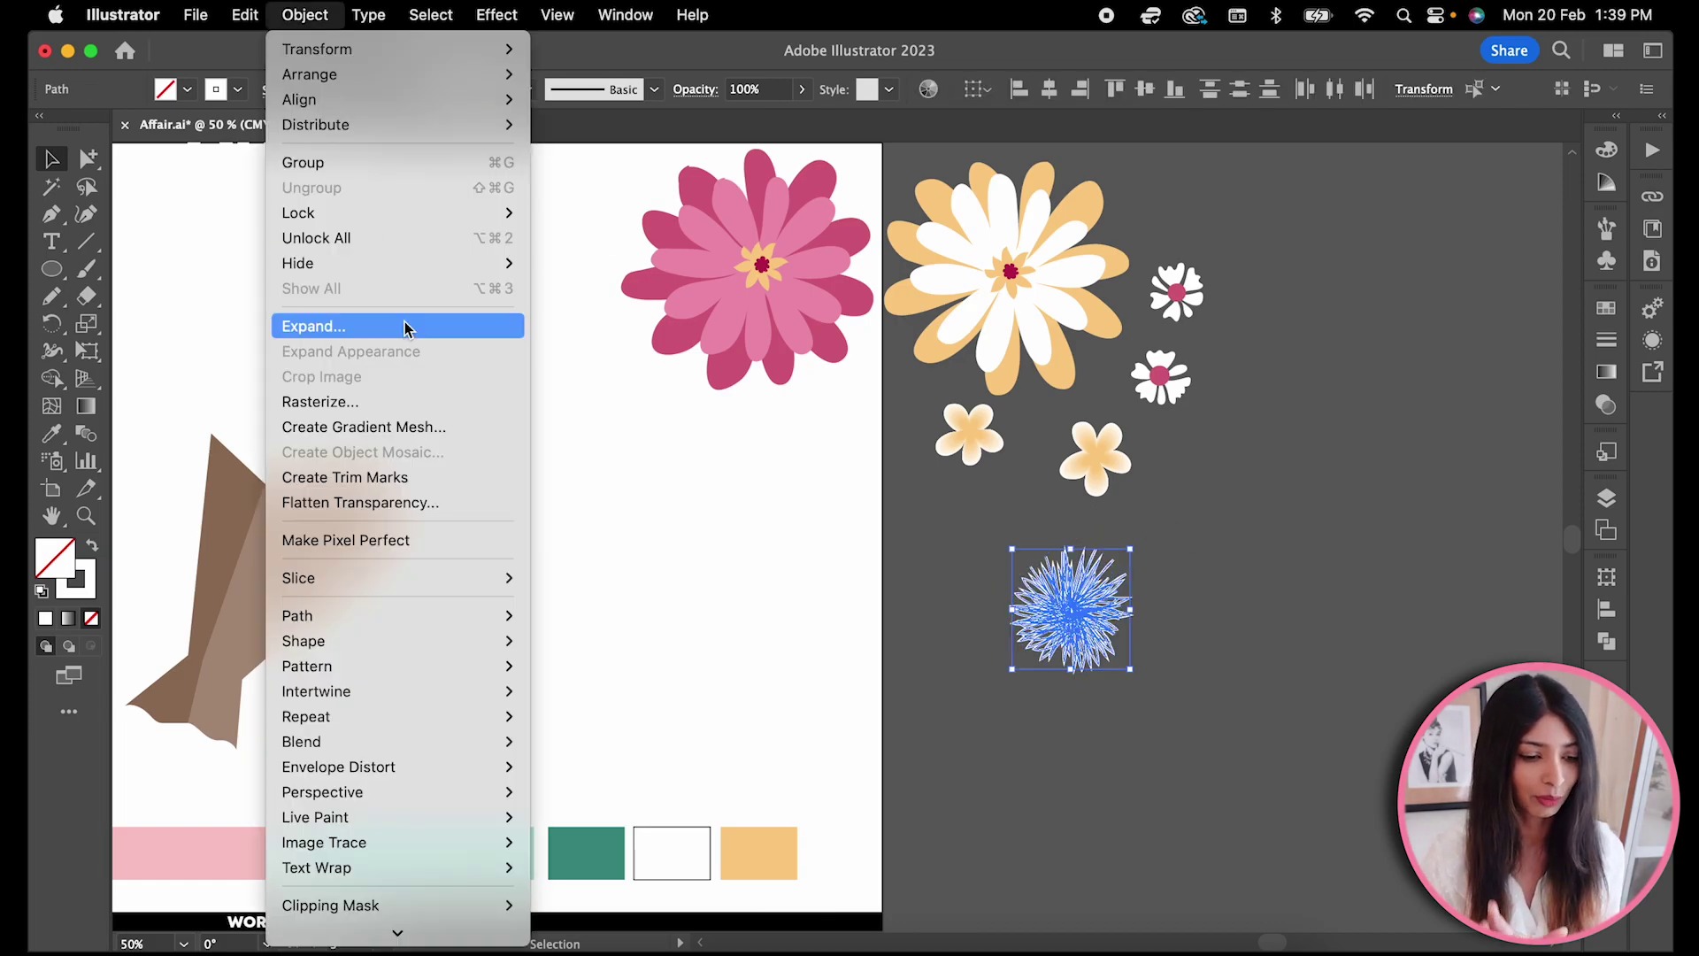
click(319, 322)
click(863, 615)
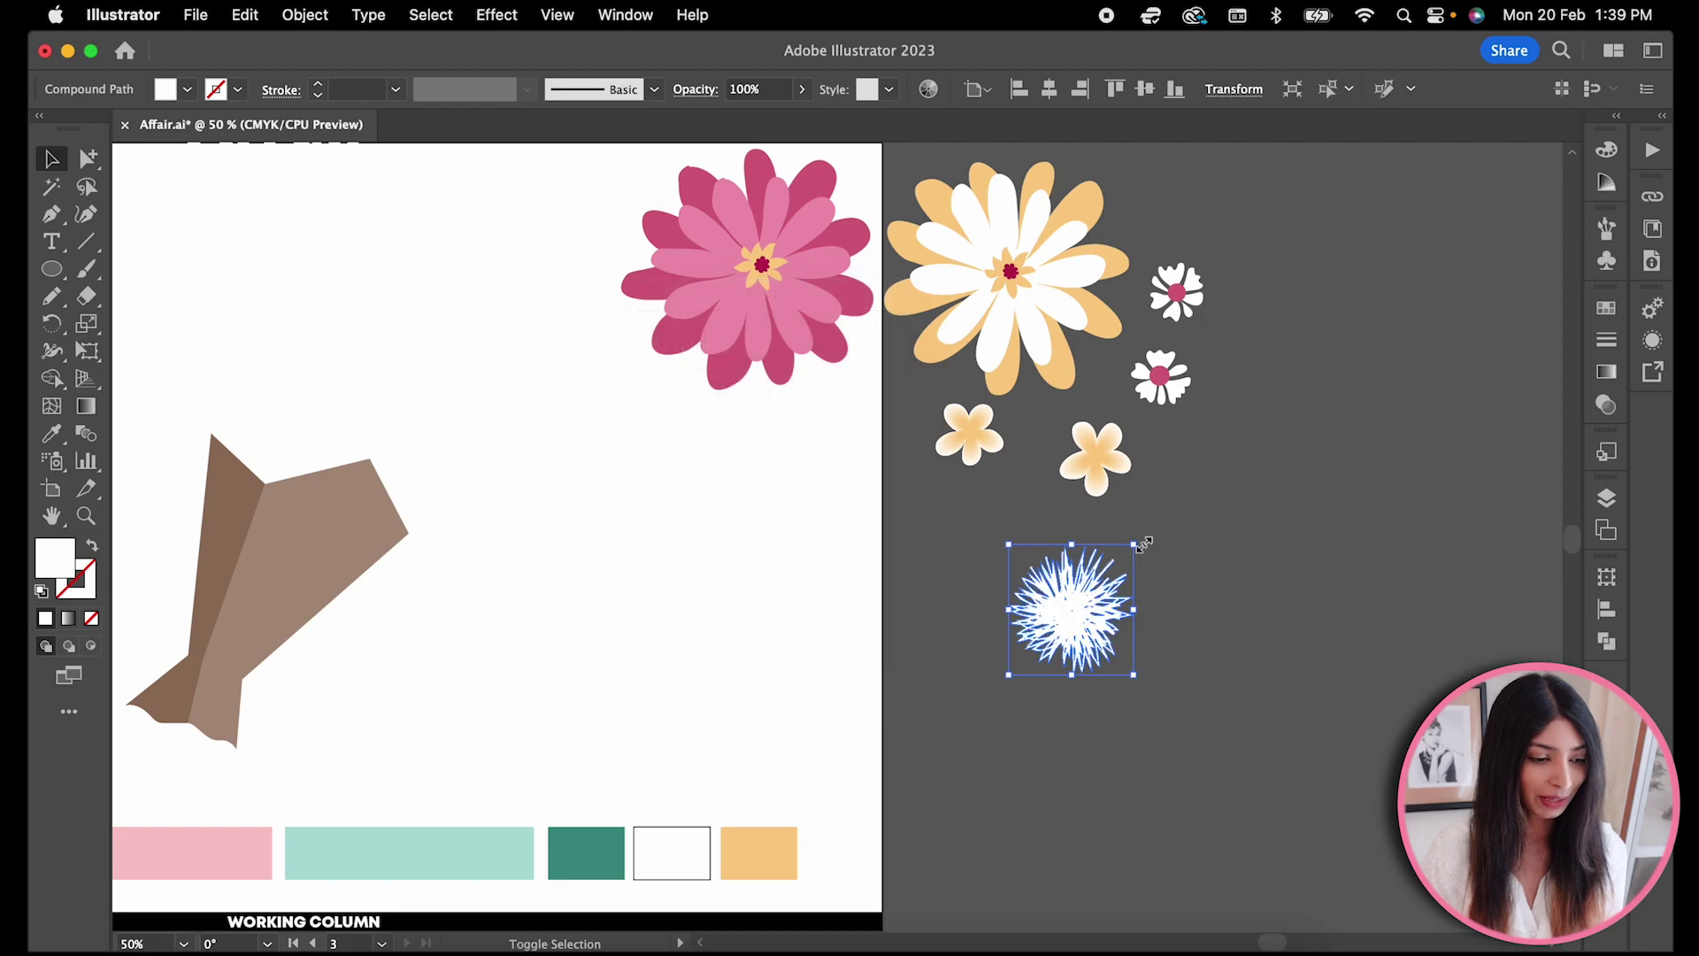
mouse_move(1130, 548)
mouse_down()
mouse_move(1074, 611)
mouse_move(1023, 553)
mouse_move(1019, 504)
mouse_up()
- Pencil-draw a pink anthurium petal, reshape its right edge and add a vein
key(n)
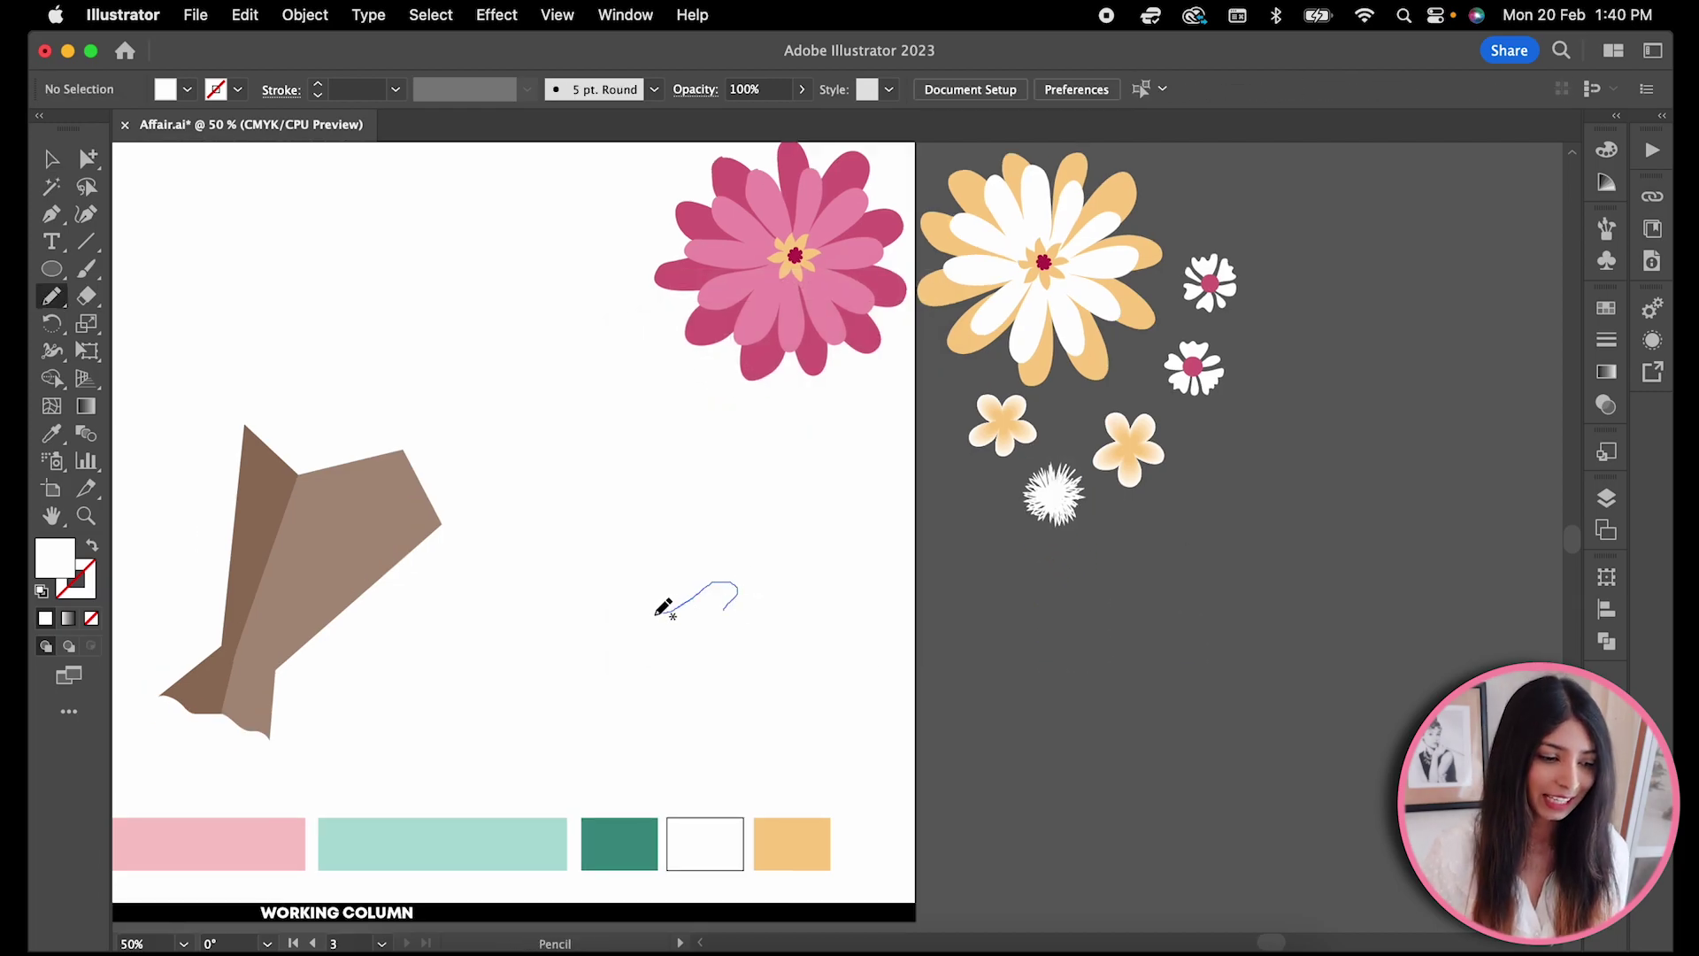
drag(825, 428, 730, 605)
key(v)
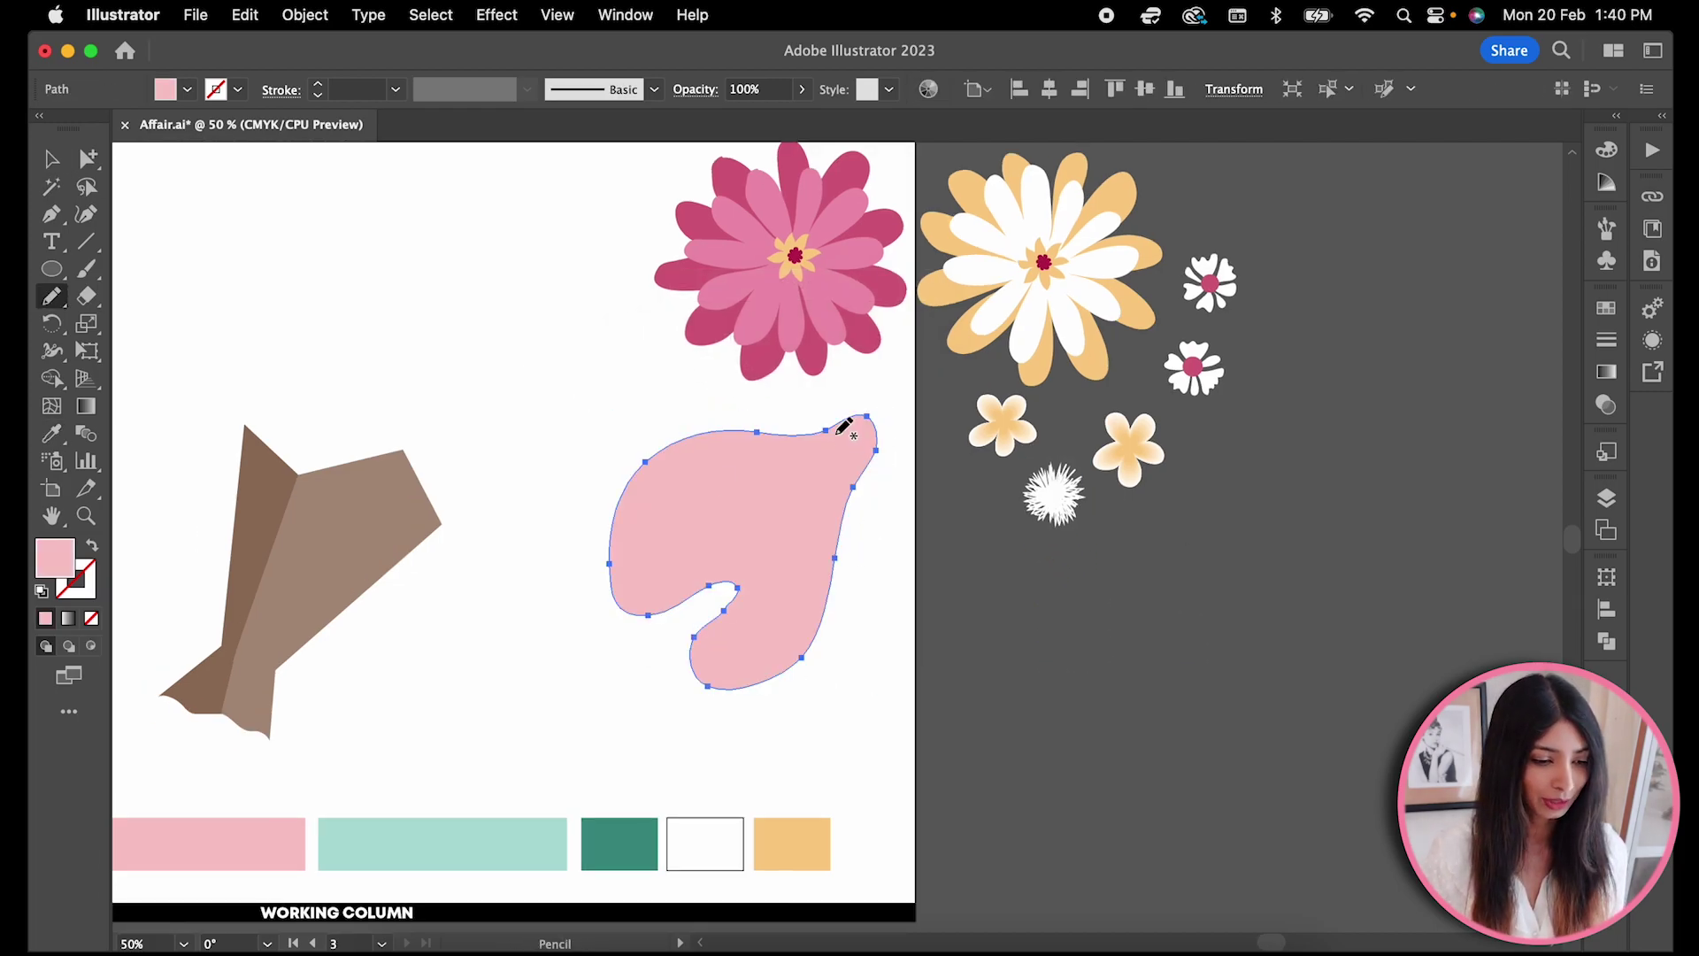
drag(825, 666, 813, 661)
drag(767, 568, 826, 494)
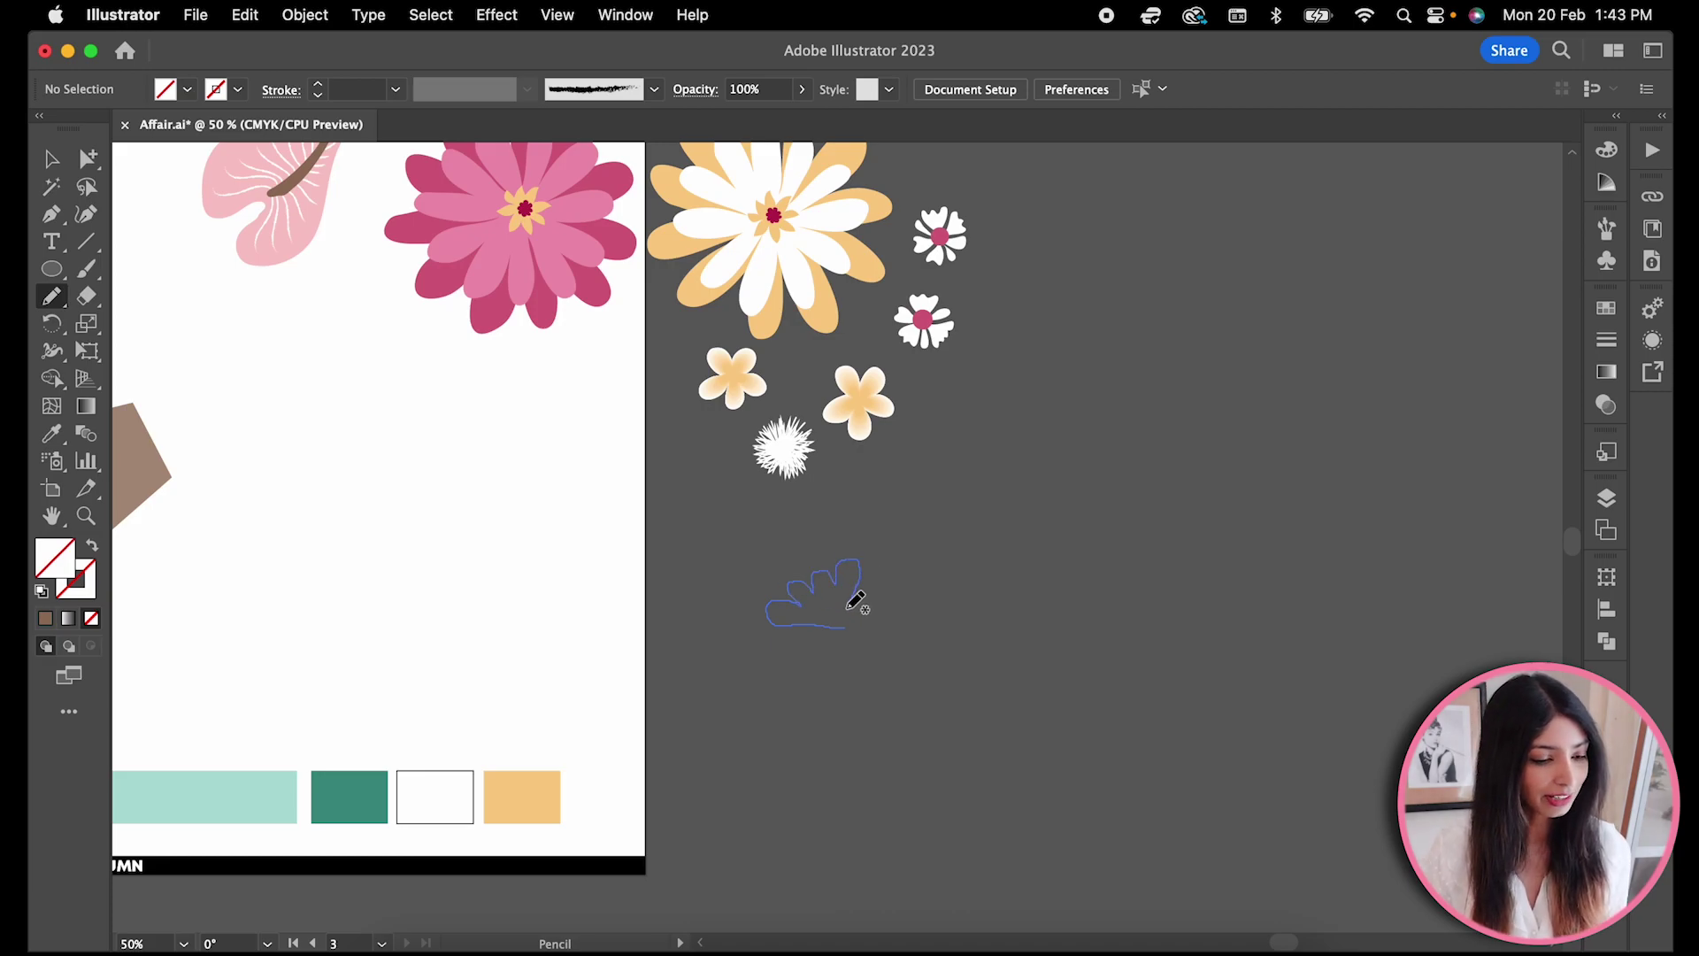
- Draw a small scalloped leaf and curving white stems beside the existing stem
drag(854, 604, 846, 626)
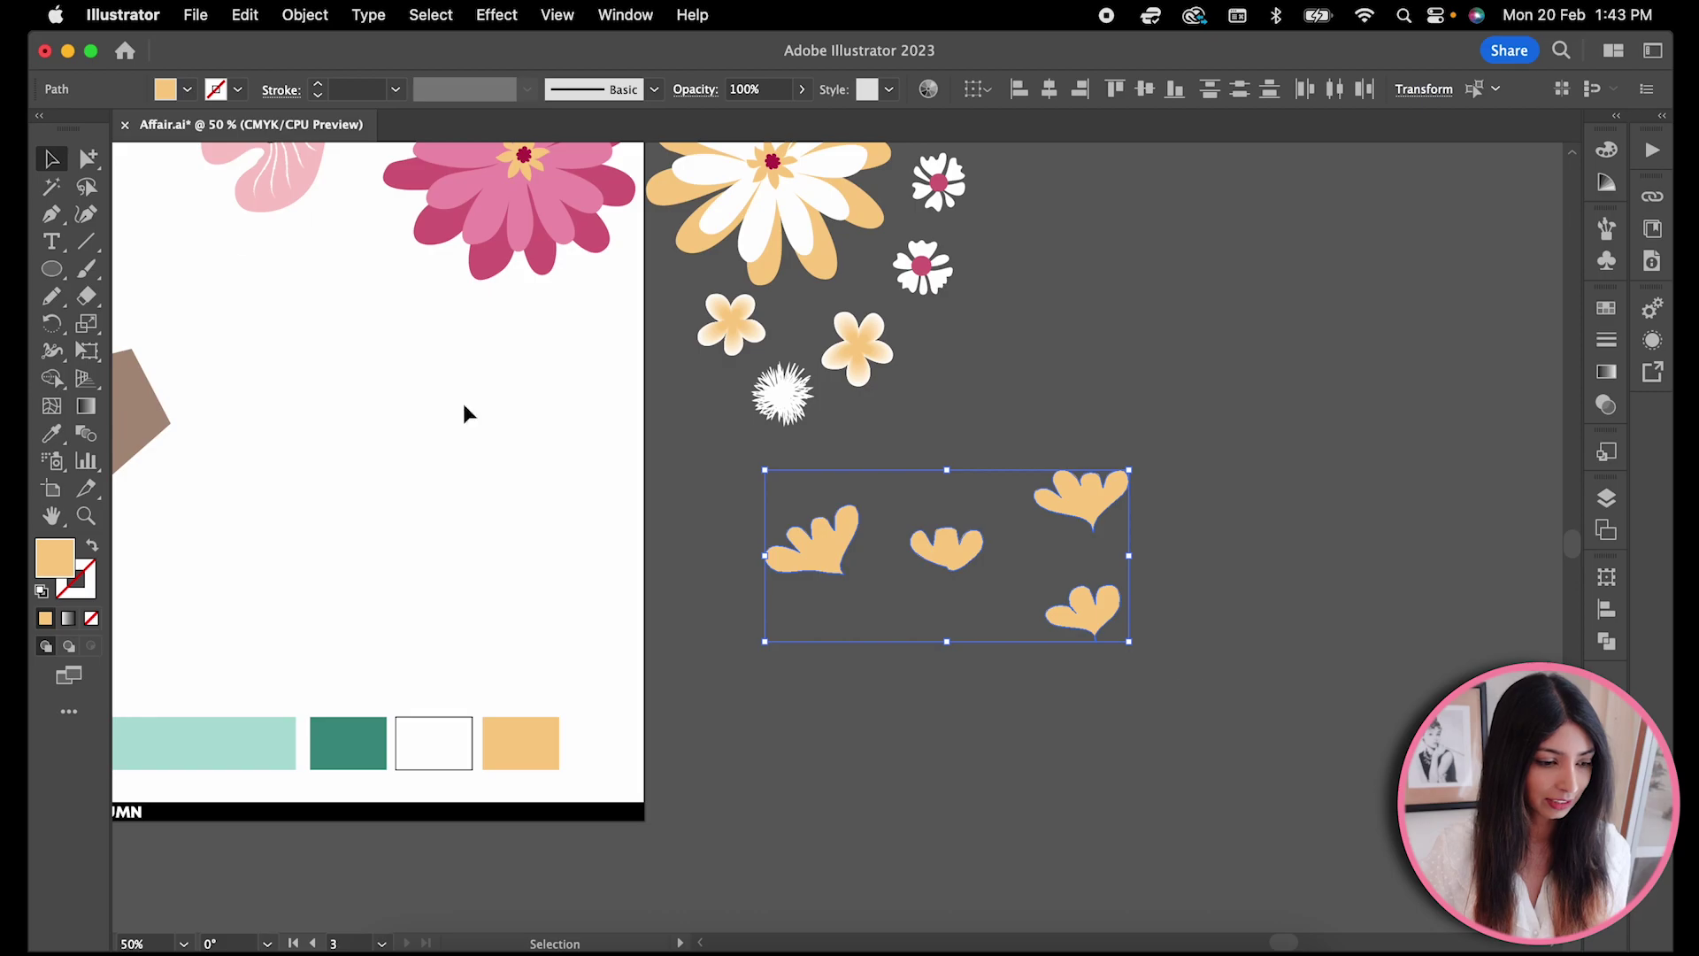
click(51, 213)
mouse_move(757, 704)
mouse_down()
mouse_move(758, 589)
mouse_move(692, 619)
mouse_up()
click(788, 399)
click(776, 701)
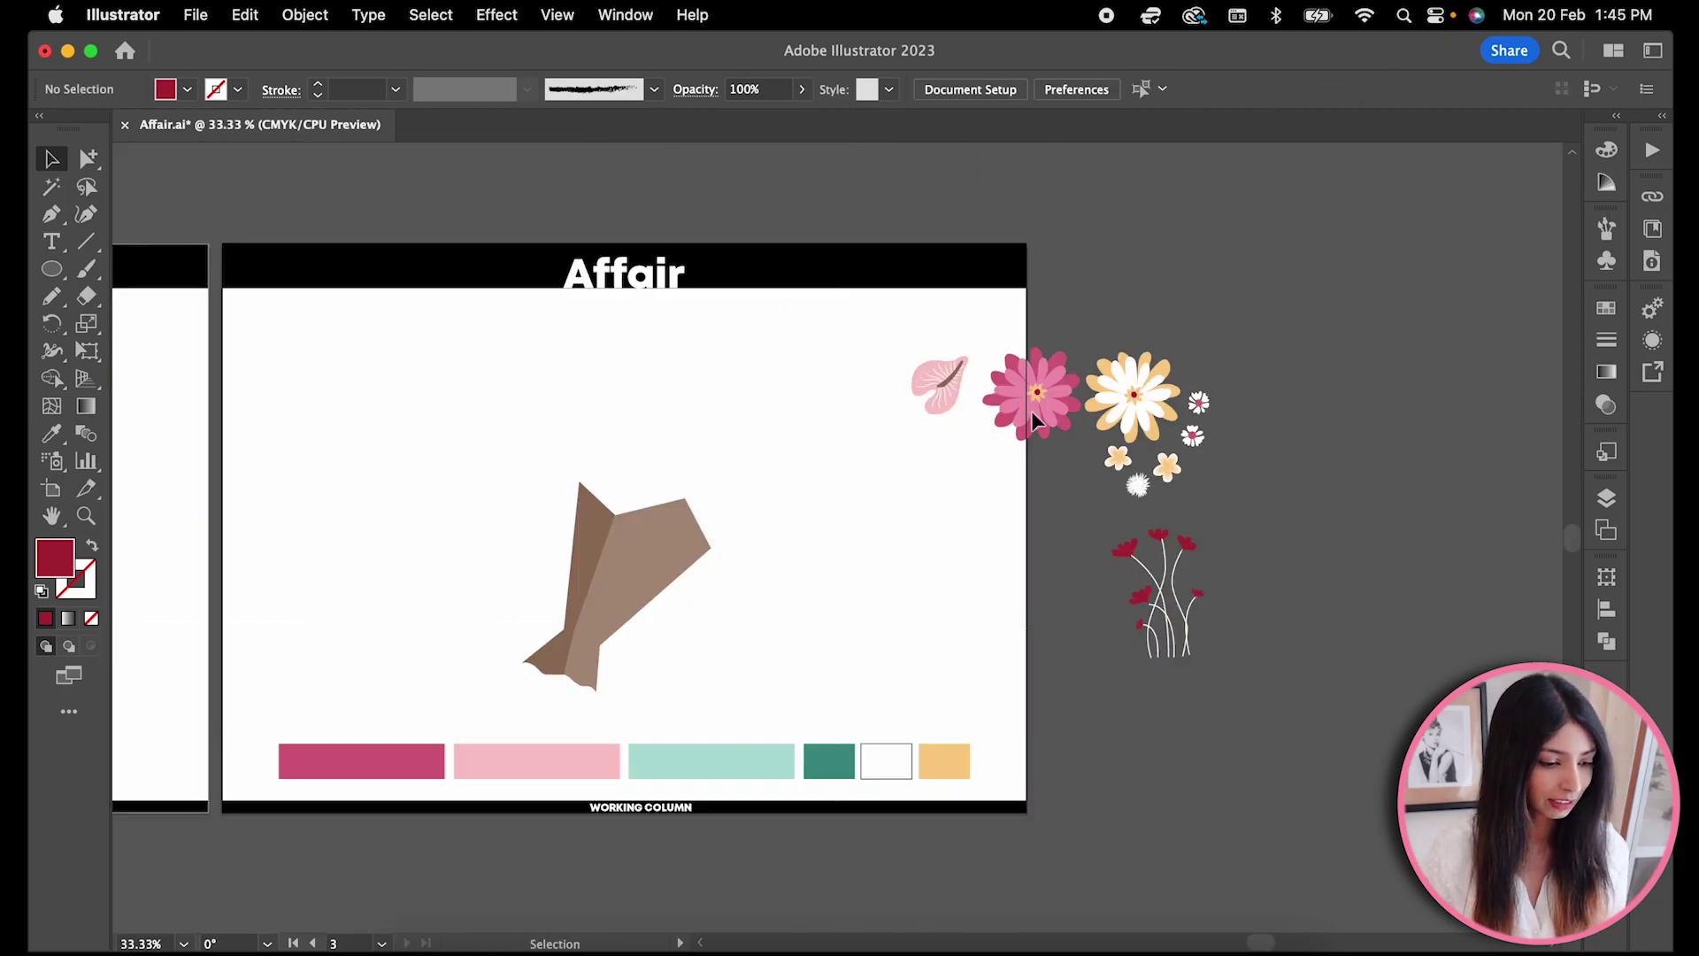
- Move the pink flower onto the bouquet and draw a curved leaf above it
mouse_move(1032, 410)
mouse_down()
mouse_move(861, 517)
mouse_move(598, 473)
mouse_up()
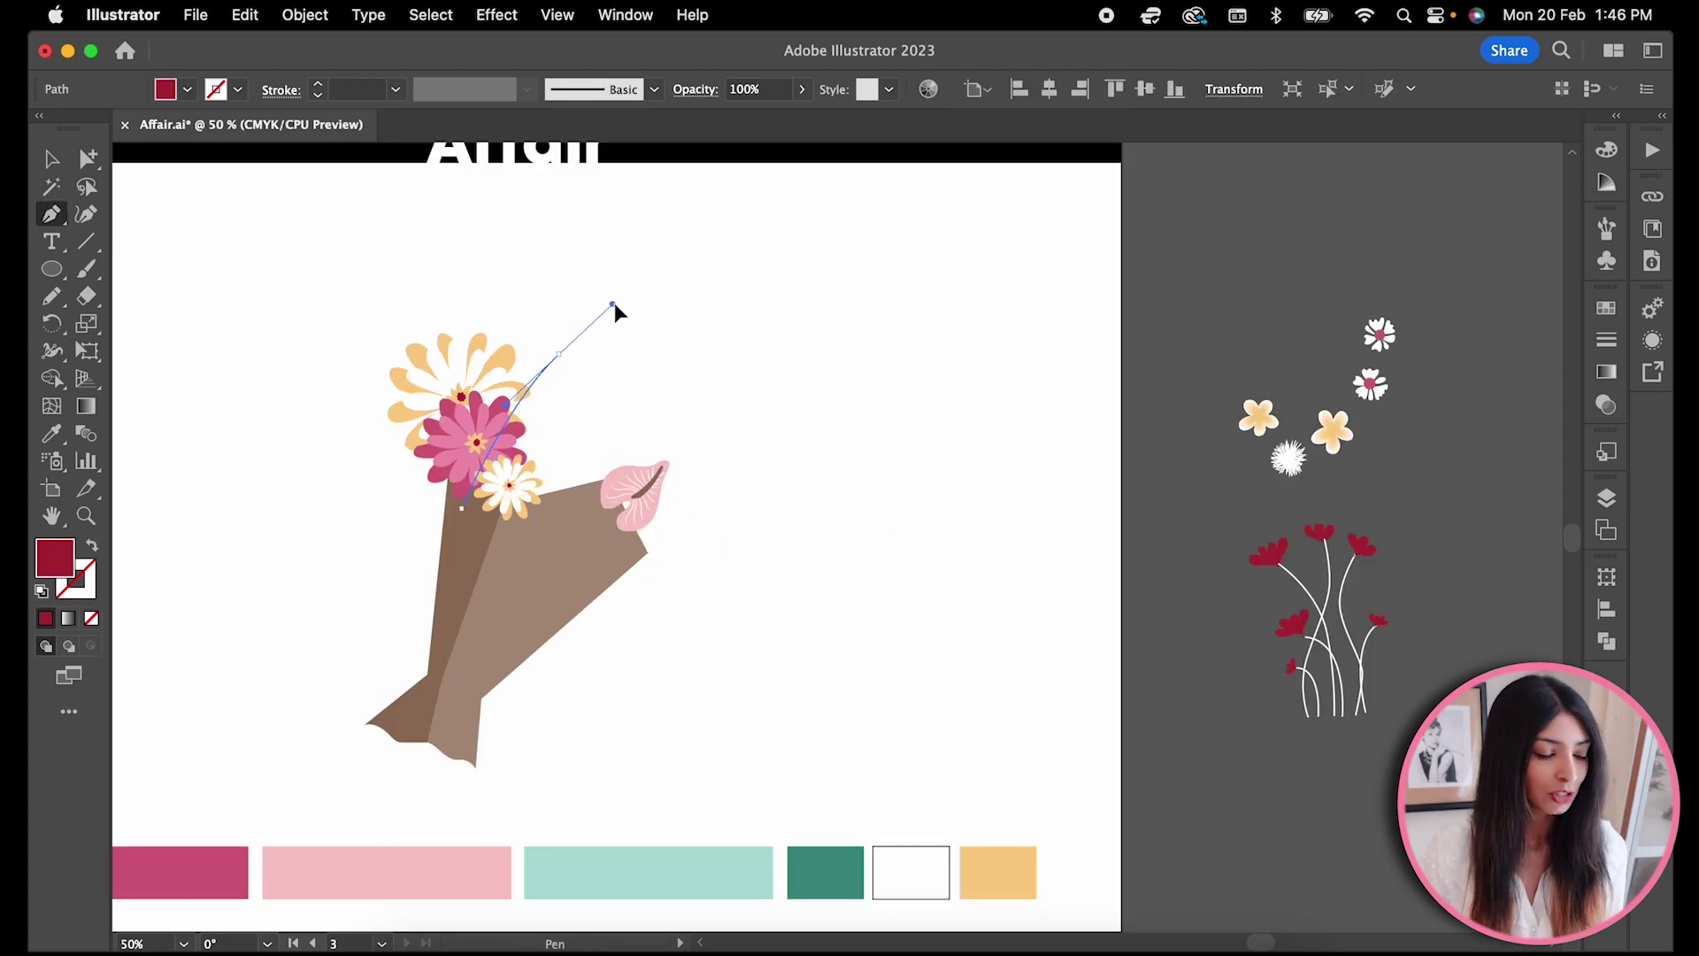
drag(616, 306, 674, 302)
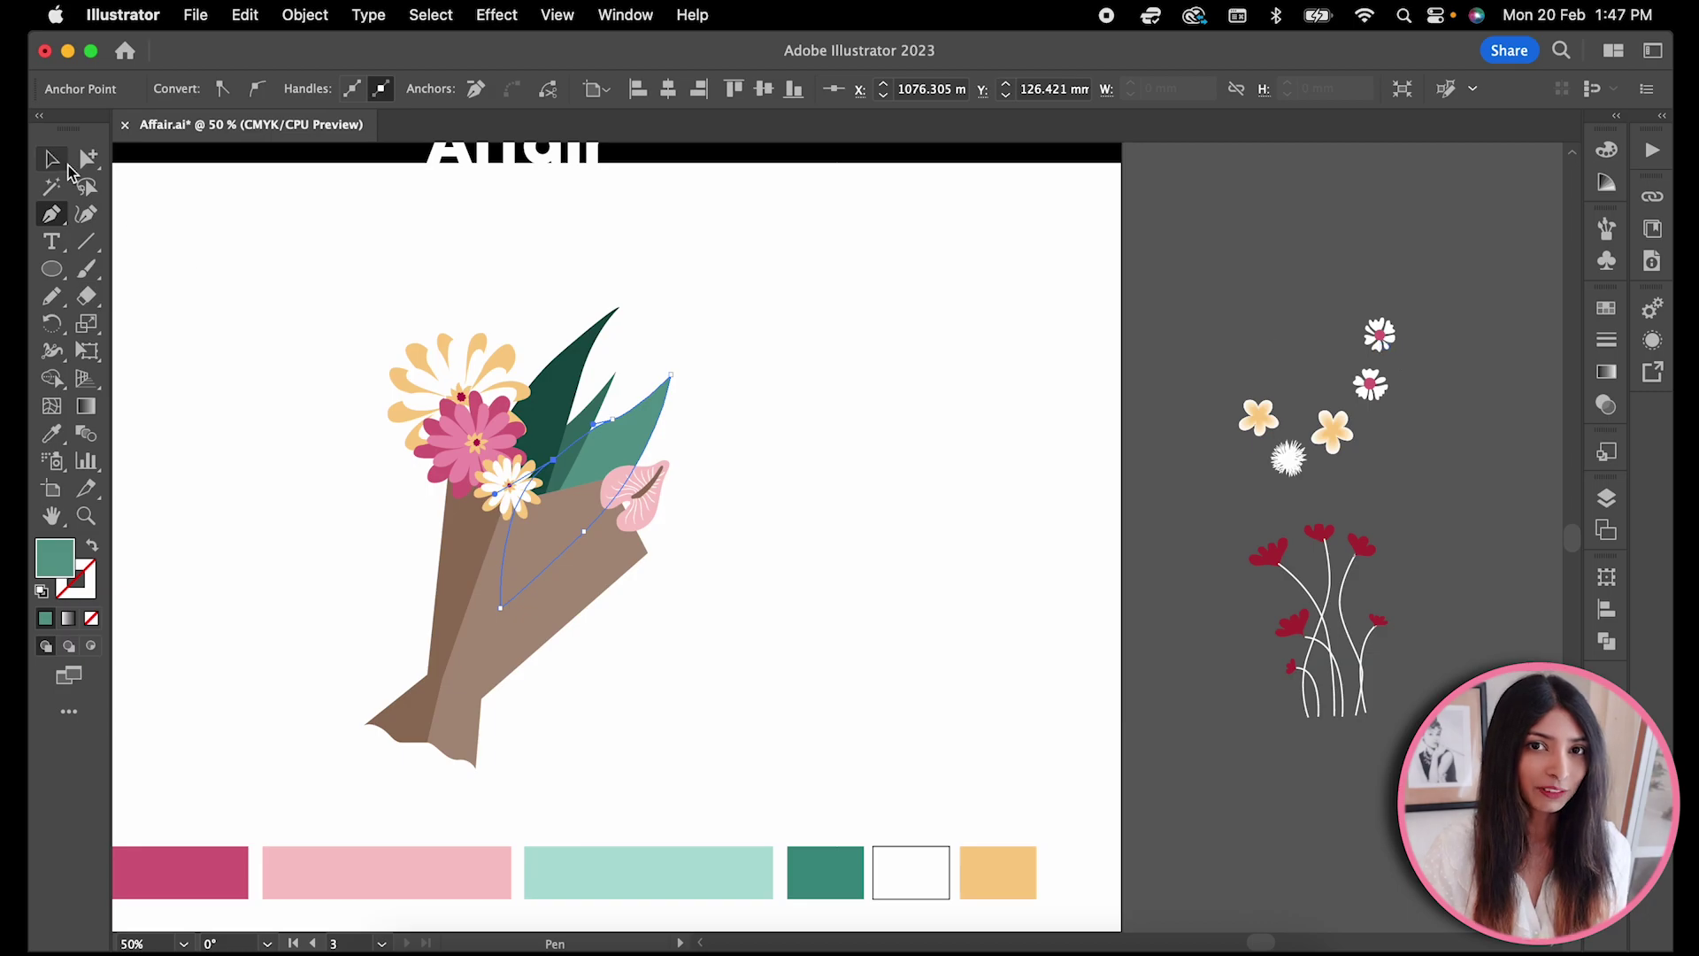
click(53, 159)
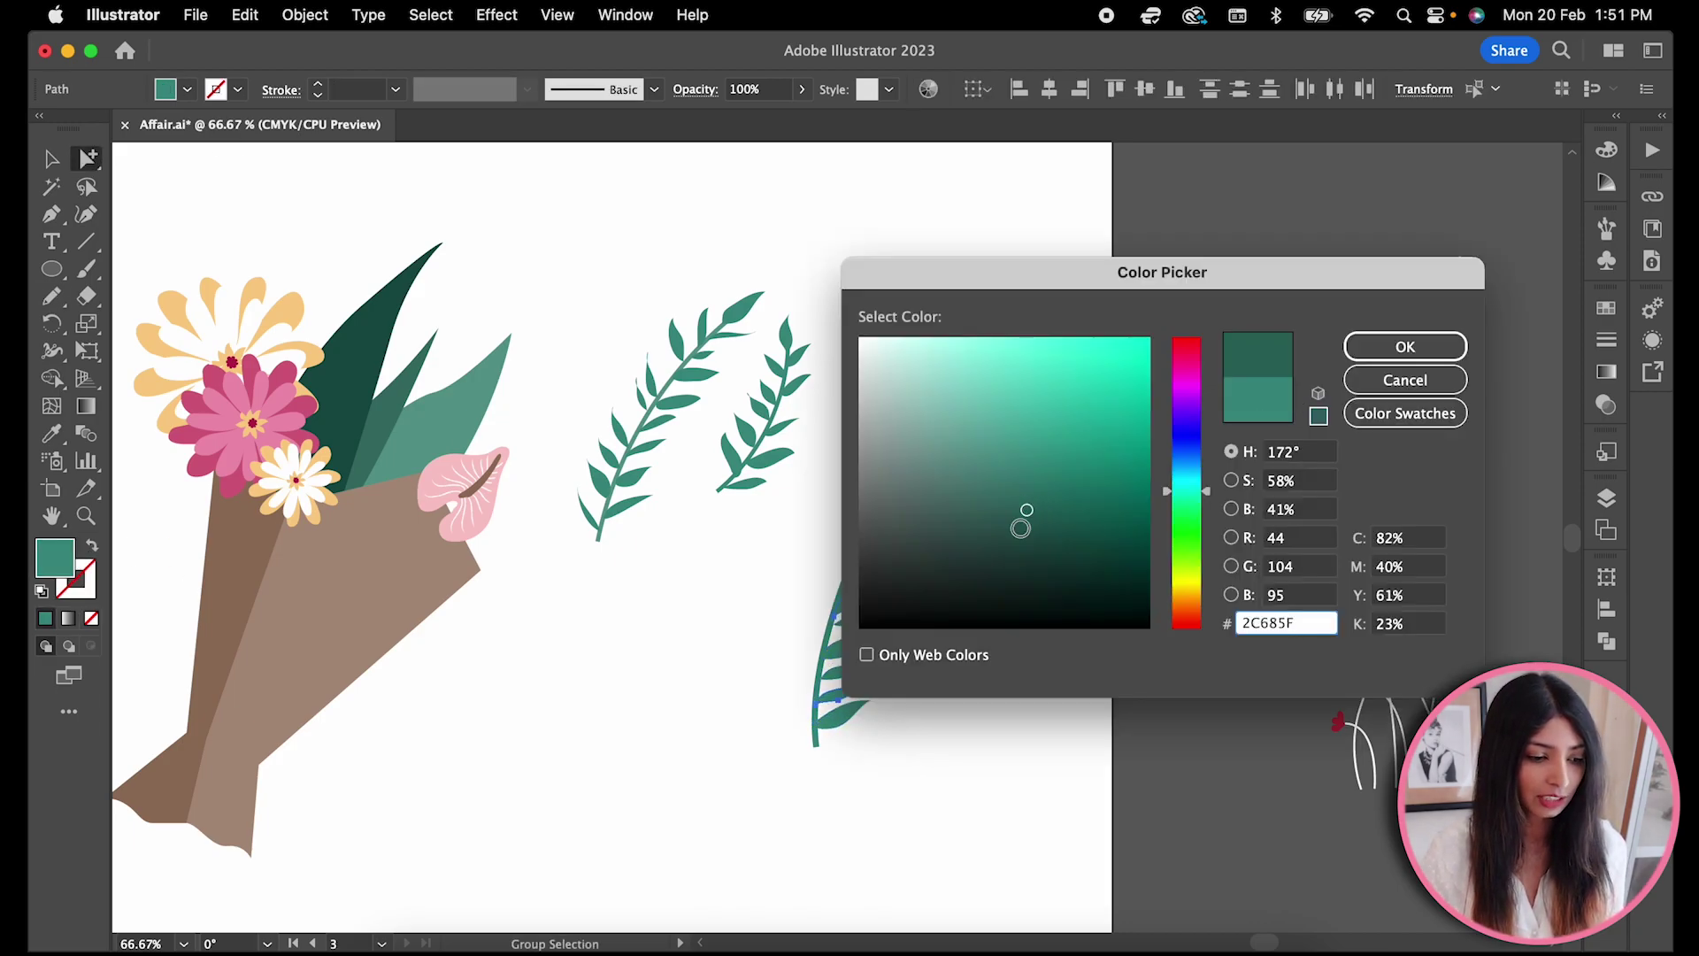
- Apply dark green 1F514A to the leaves and rotate both branches into the bouquet
click(1402, 349)
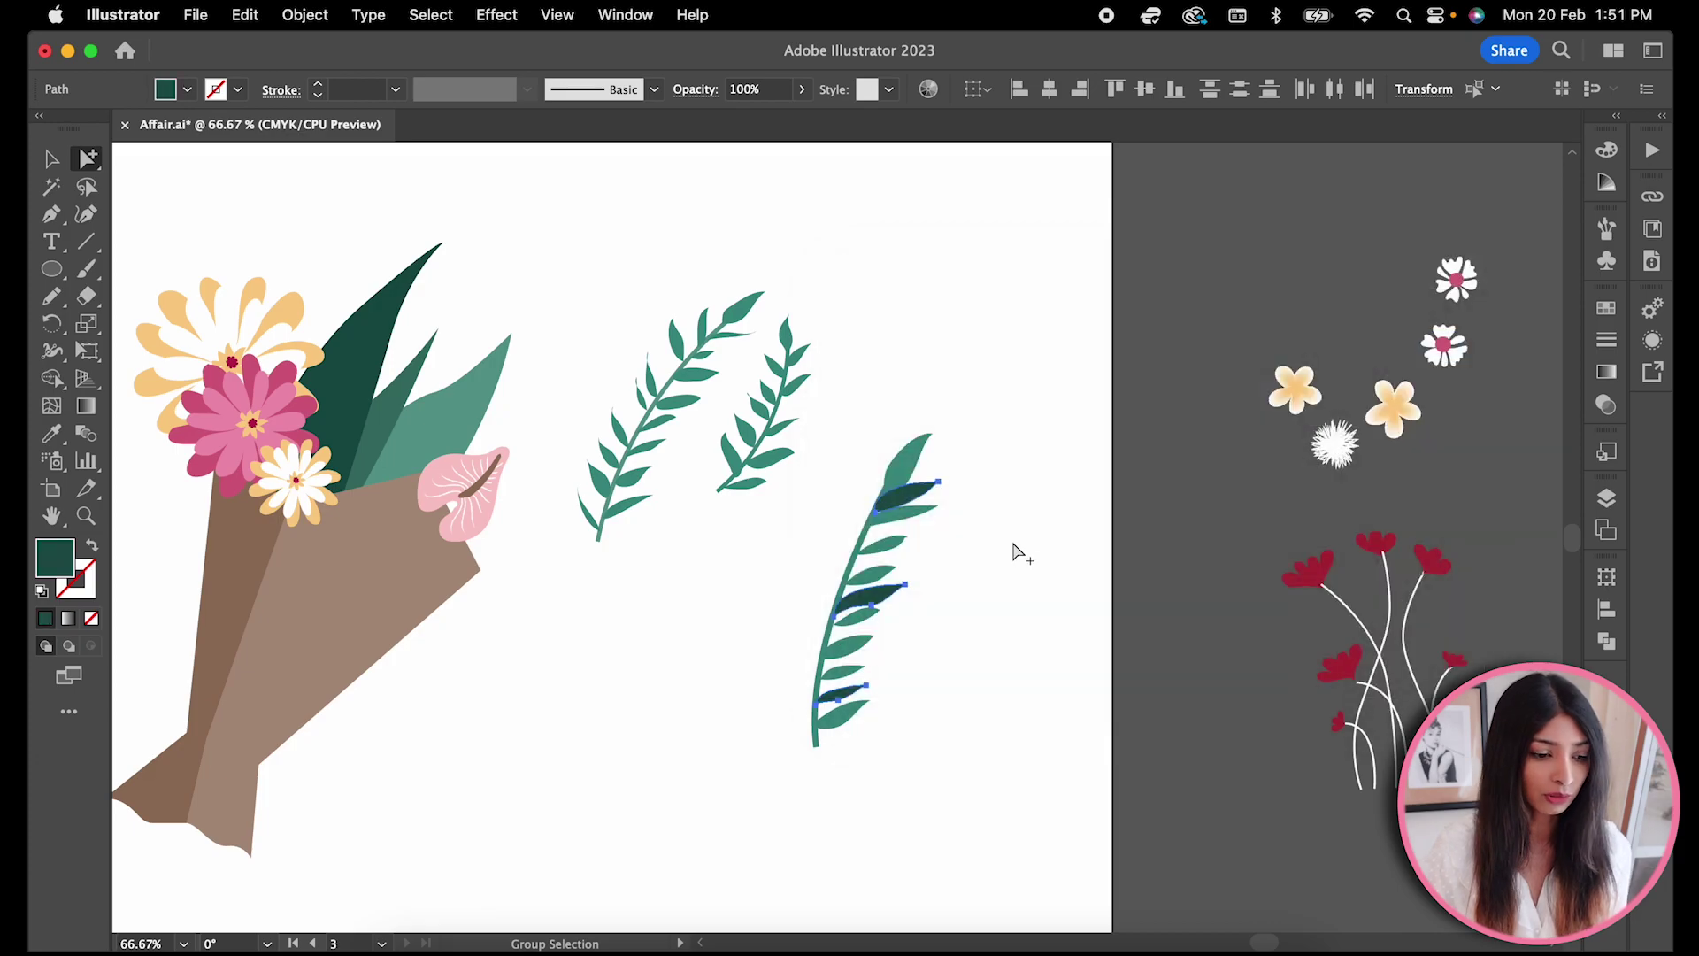
drag(835, 437, 607, 417)
click(1082, 531)
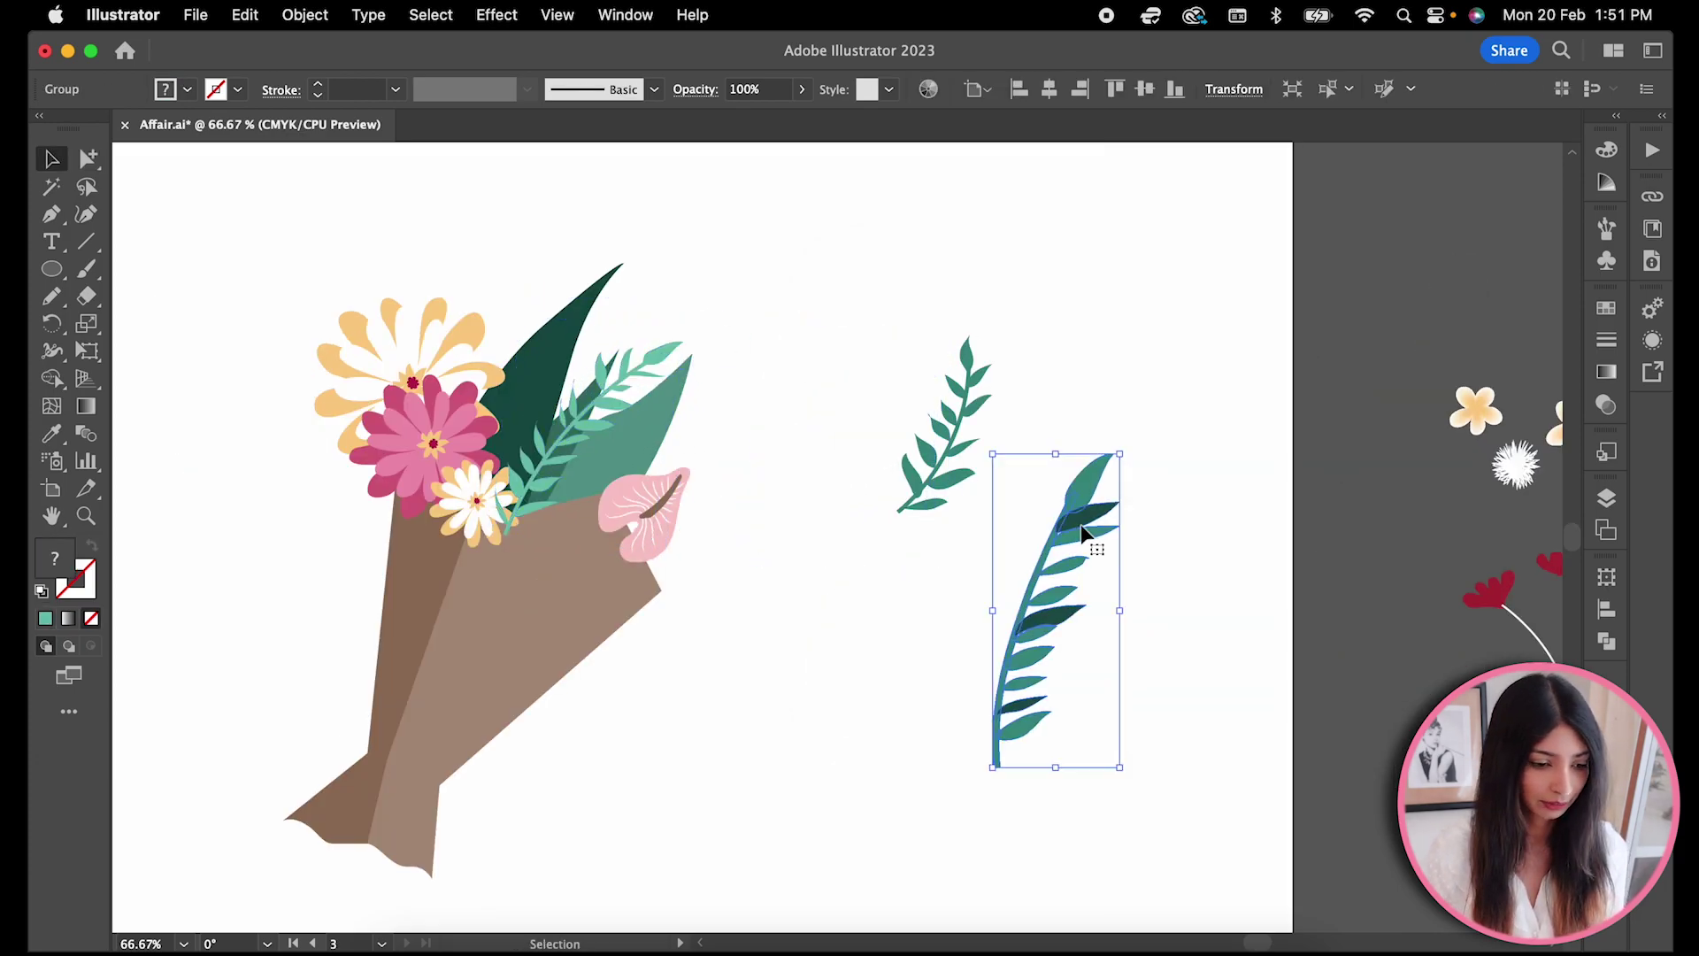
drag(1082, 531, 842, 452)
drag(880, 382, 937, 385)
drag(824, 478, 718, 398)
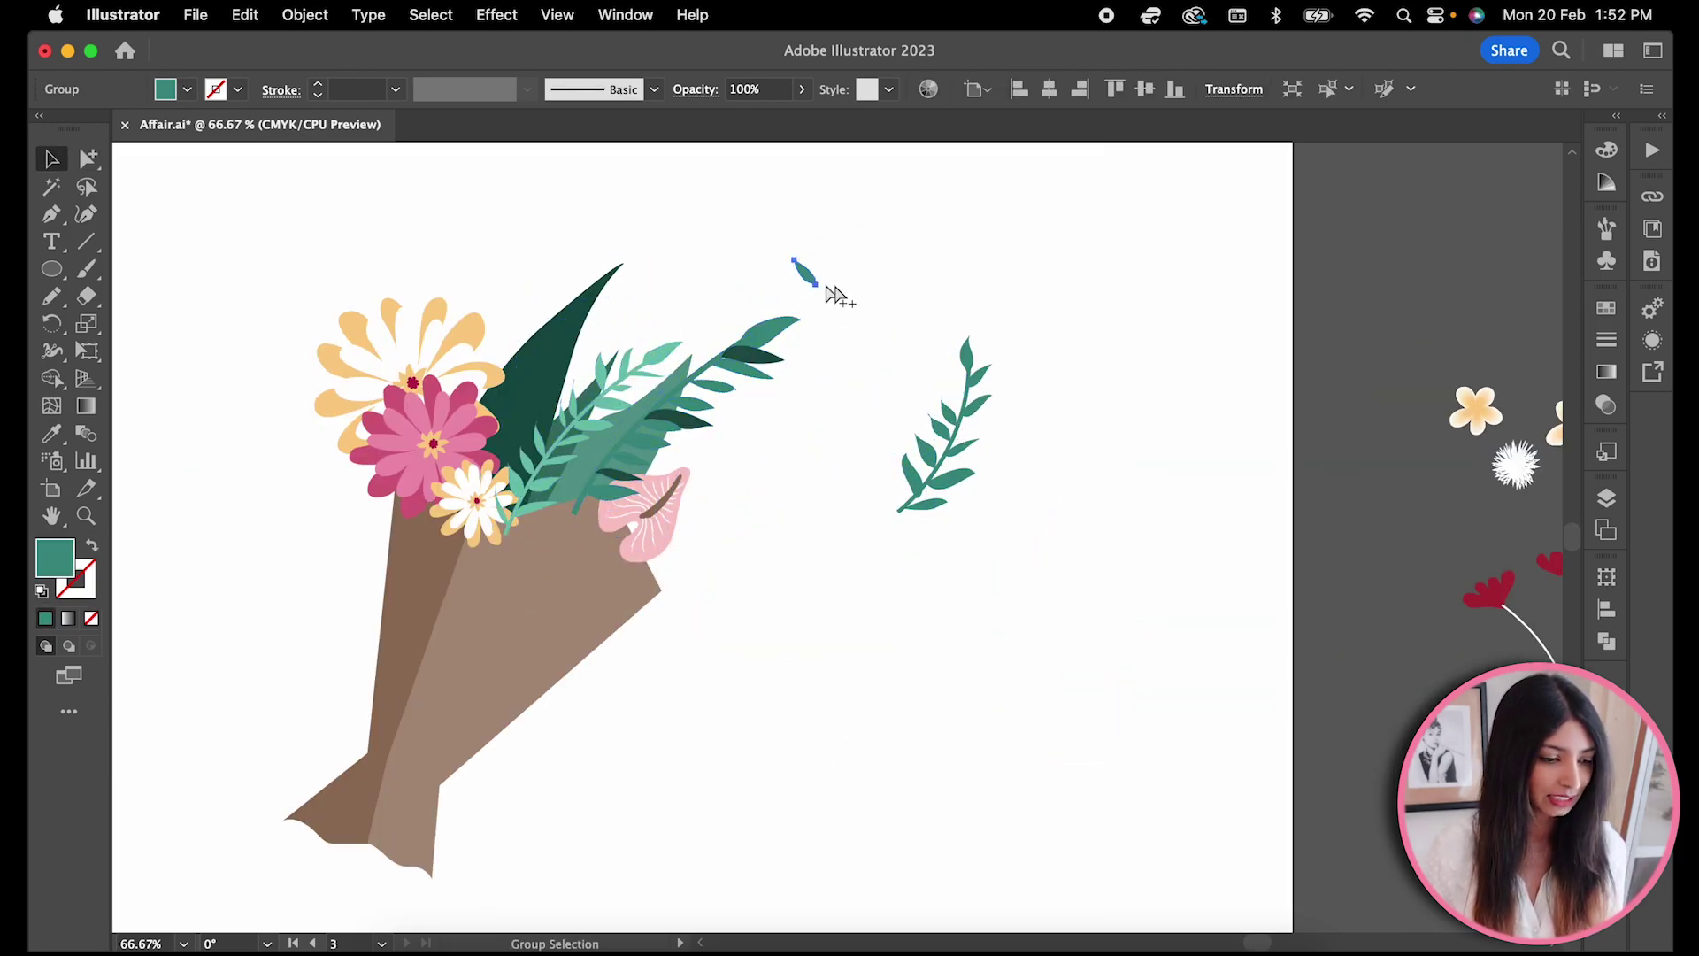
- Move the red-flower stem group into the top of the bouquet
click(950, 399)
drag(1016, 297, 1029, 258)
drag(945, 425, 571, 306)
scroll(1221, 596, up, 2)
click(915, 598)
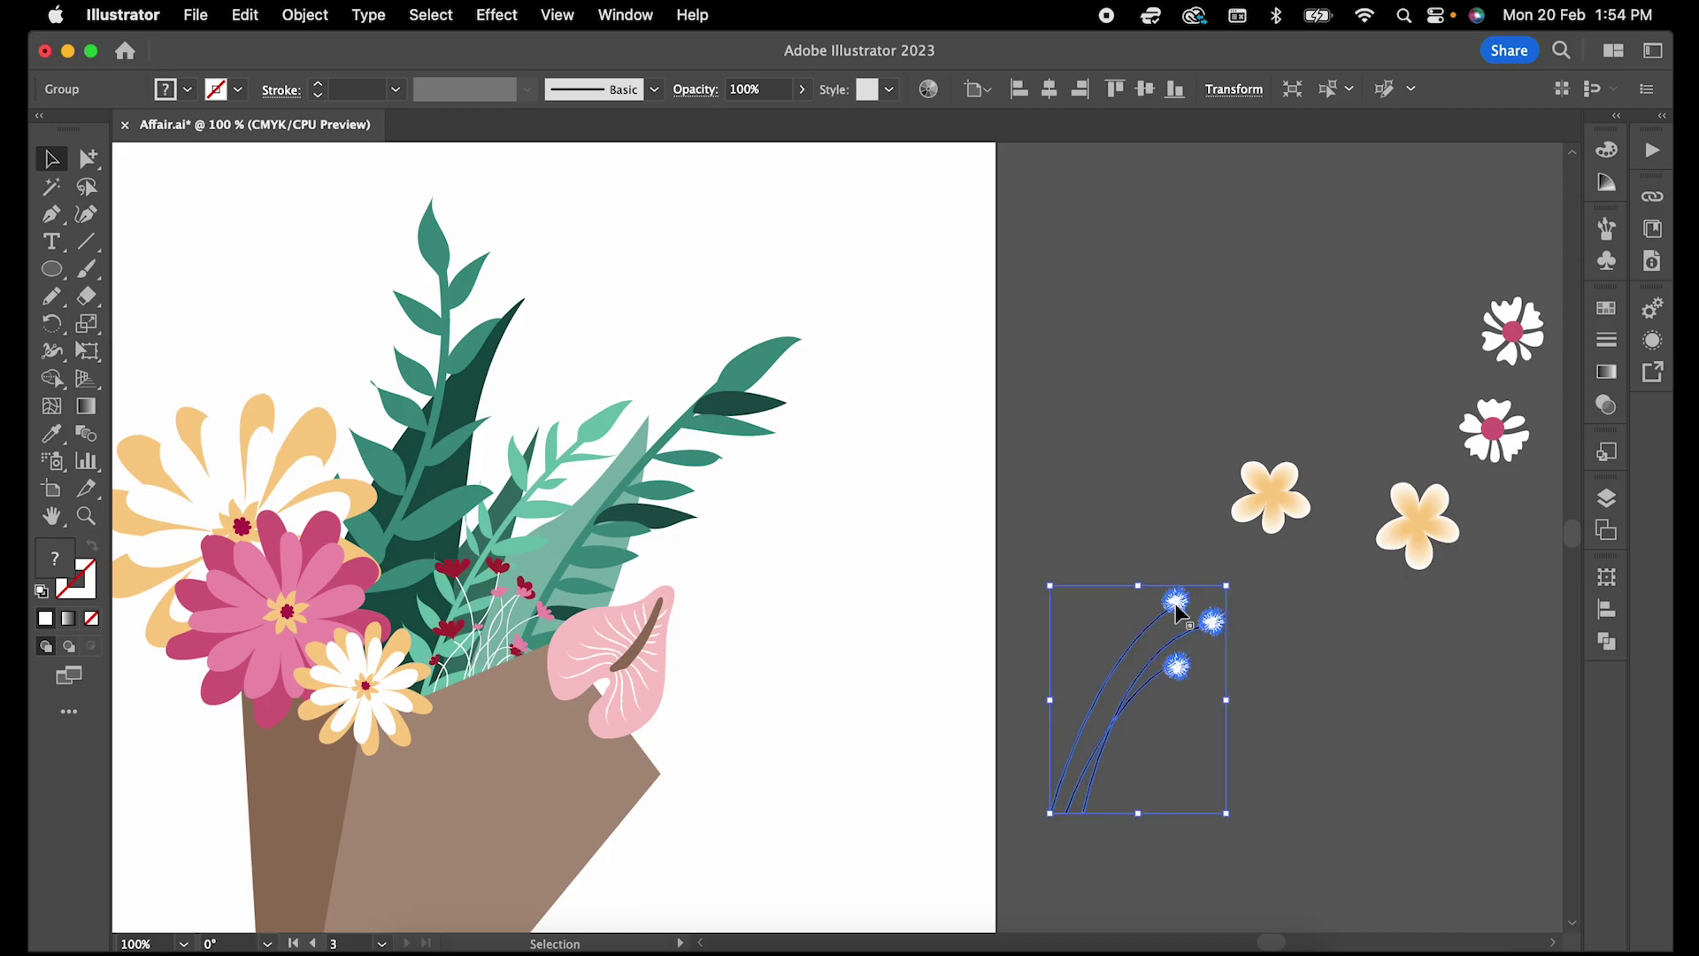
drag(1175, 603, 552, 352)
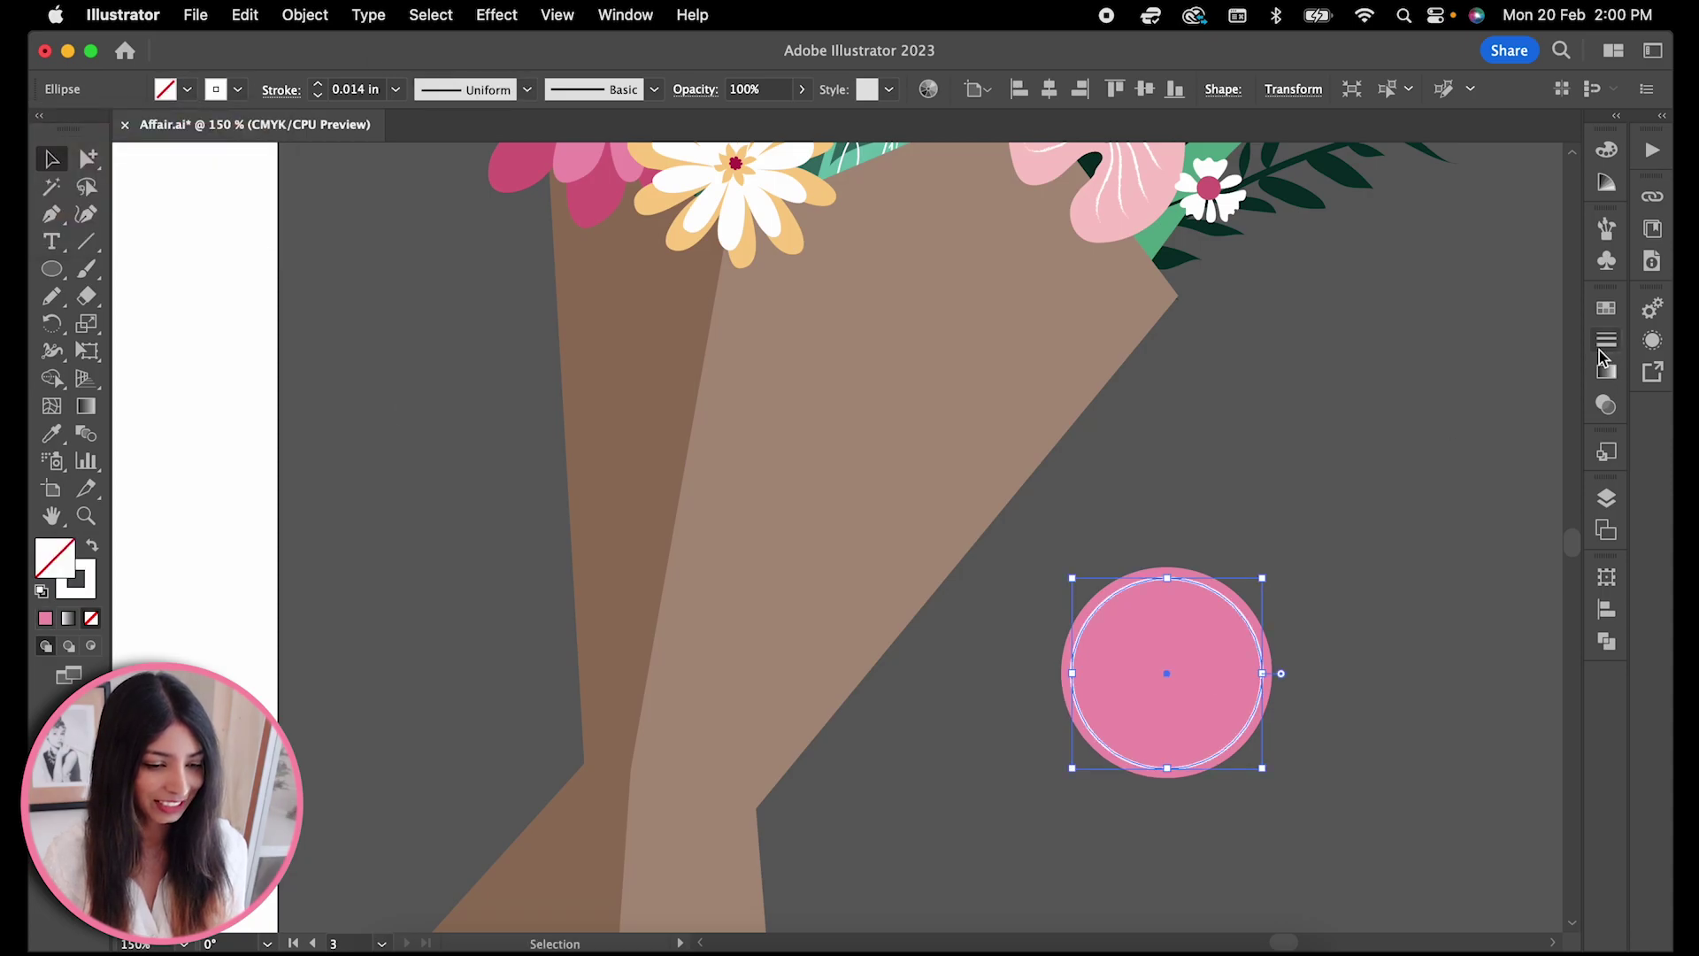
- Give the pink circle a dashed white stroke and add centre-aligned sticker text
click(1606, 343)
key(t)
click(1234, 429)
text(go hav)
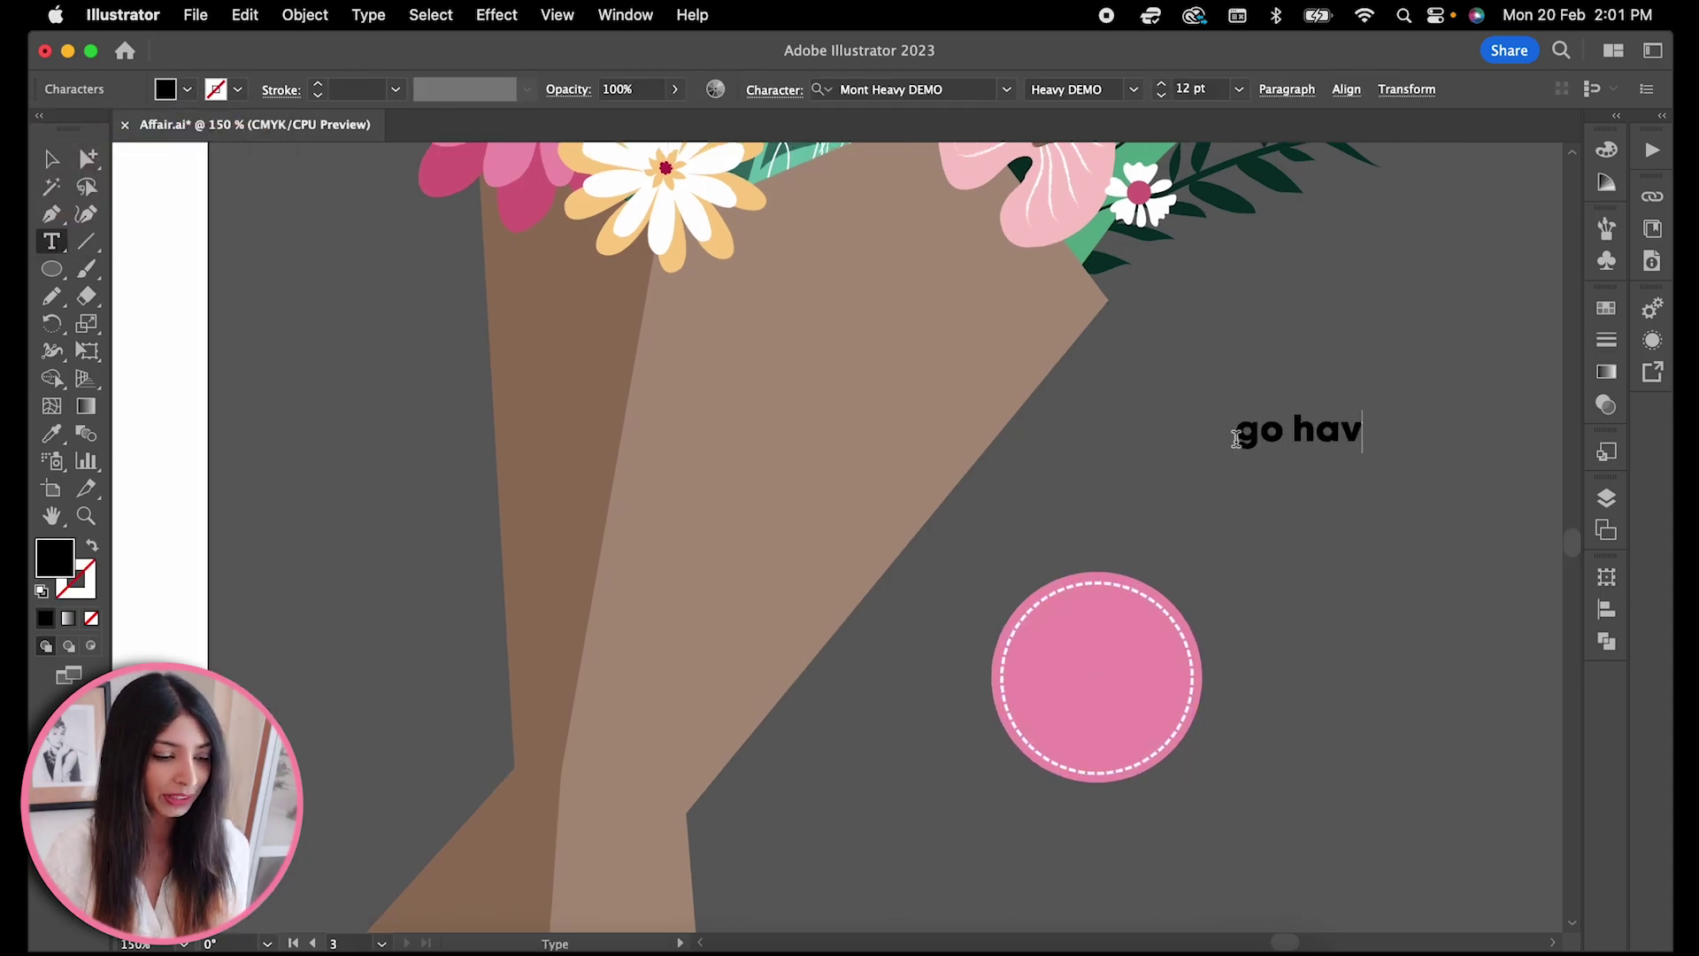
text(e a love affair)
key(Return)
text(with yourself)
key(Escape)
click(1287, 89)
click(1099, 130)
- Set the sticker text to MADE Sunflower with 'YOURSELF' on its own line
click(902, 88)
text(sun)
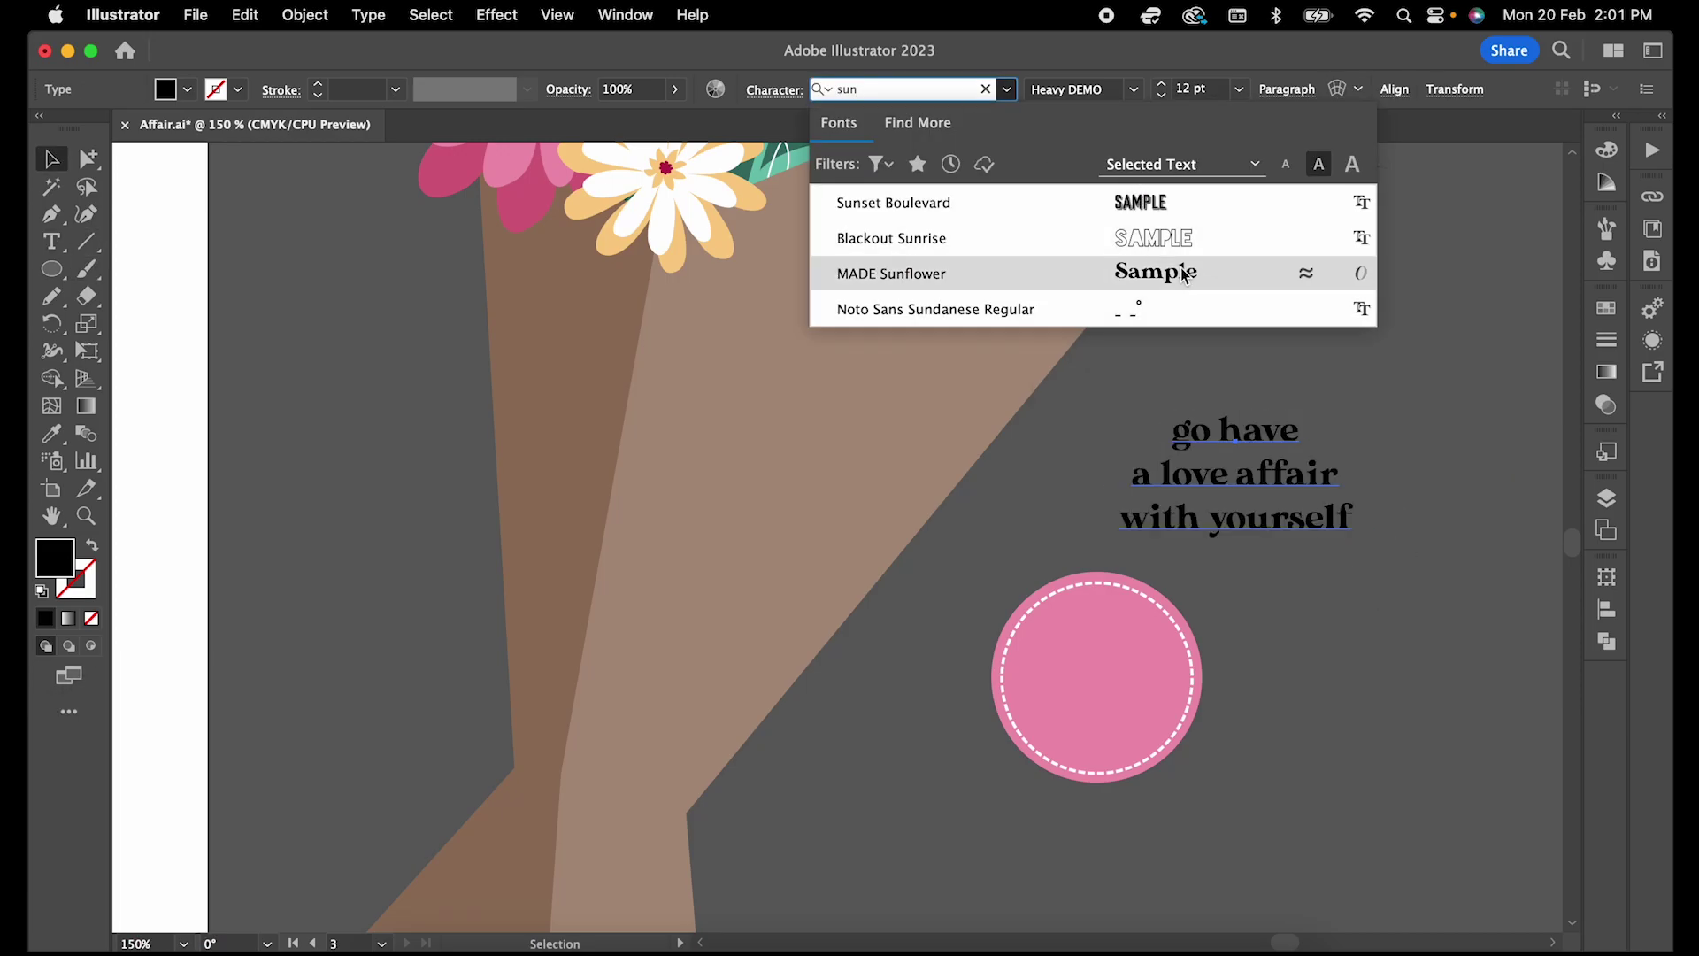
click(902, 273)
double_click(1198, 518)
key(Return)
key(shift+End)
text(YOURSELF)
- Place the 'go have a love affair with YOURSELF' sticker on the bouquet wrapper
drag(1057, 556, 761, 472)
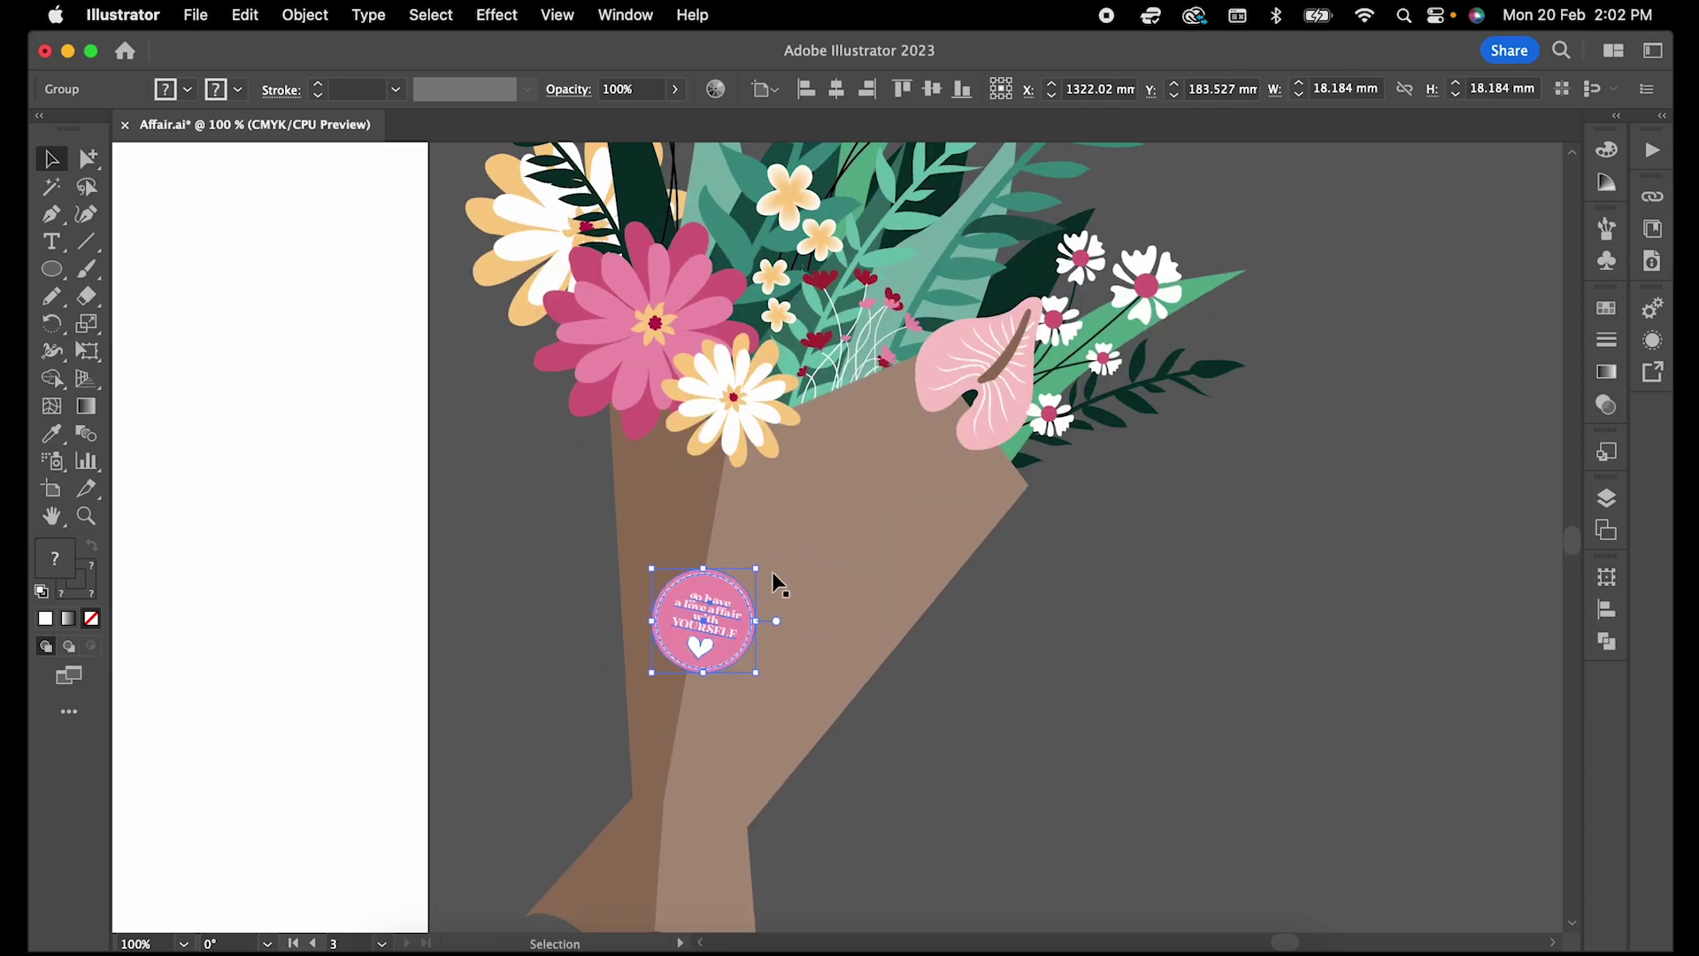
drag(751, 588, 725, 621)
click(304, 15)
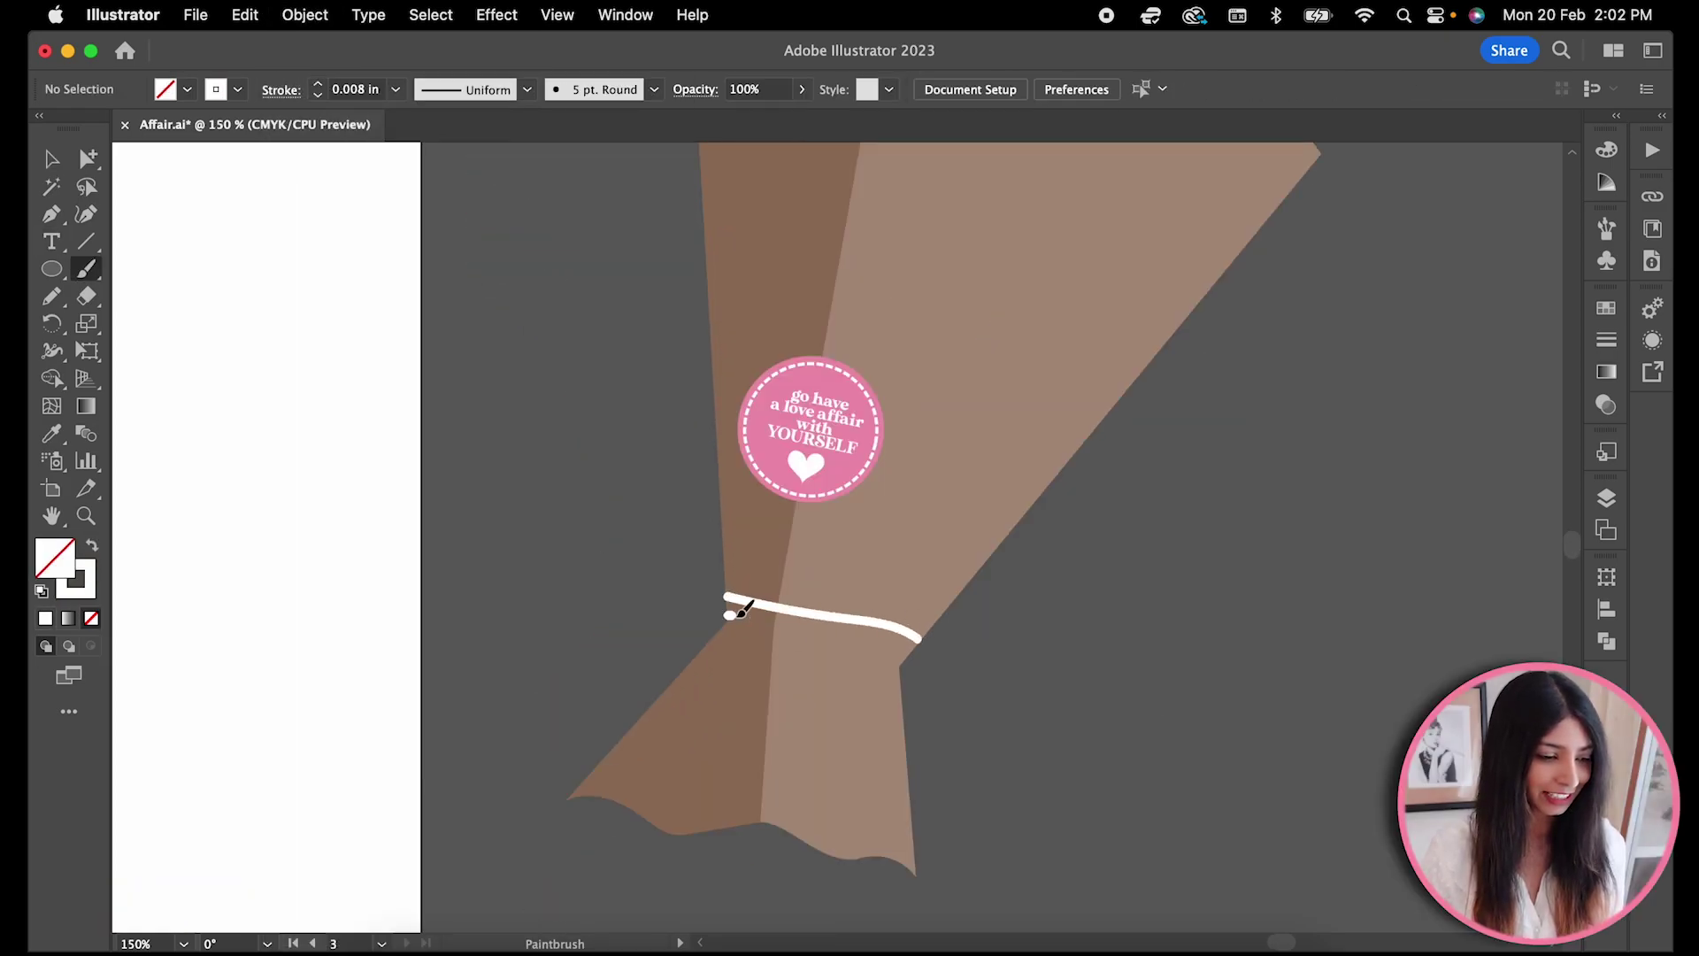
- Paint four dark green stems below the bouquet wrapper
drag(697, 552, 609, 698)
mouse_move(763, 529)
mouse_down()
mouse_move(651, 721)
mouse_move(704, 727)
mouse_up()
drag(820, 524, 746, 703)
drag(847, 565, 781, 714)
key(v)
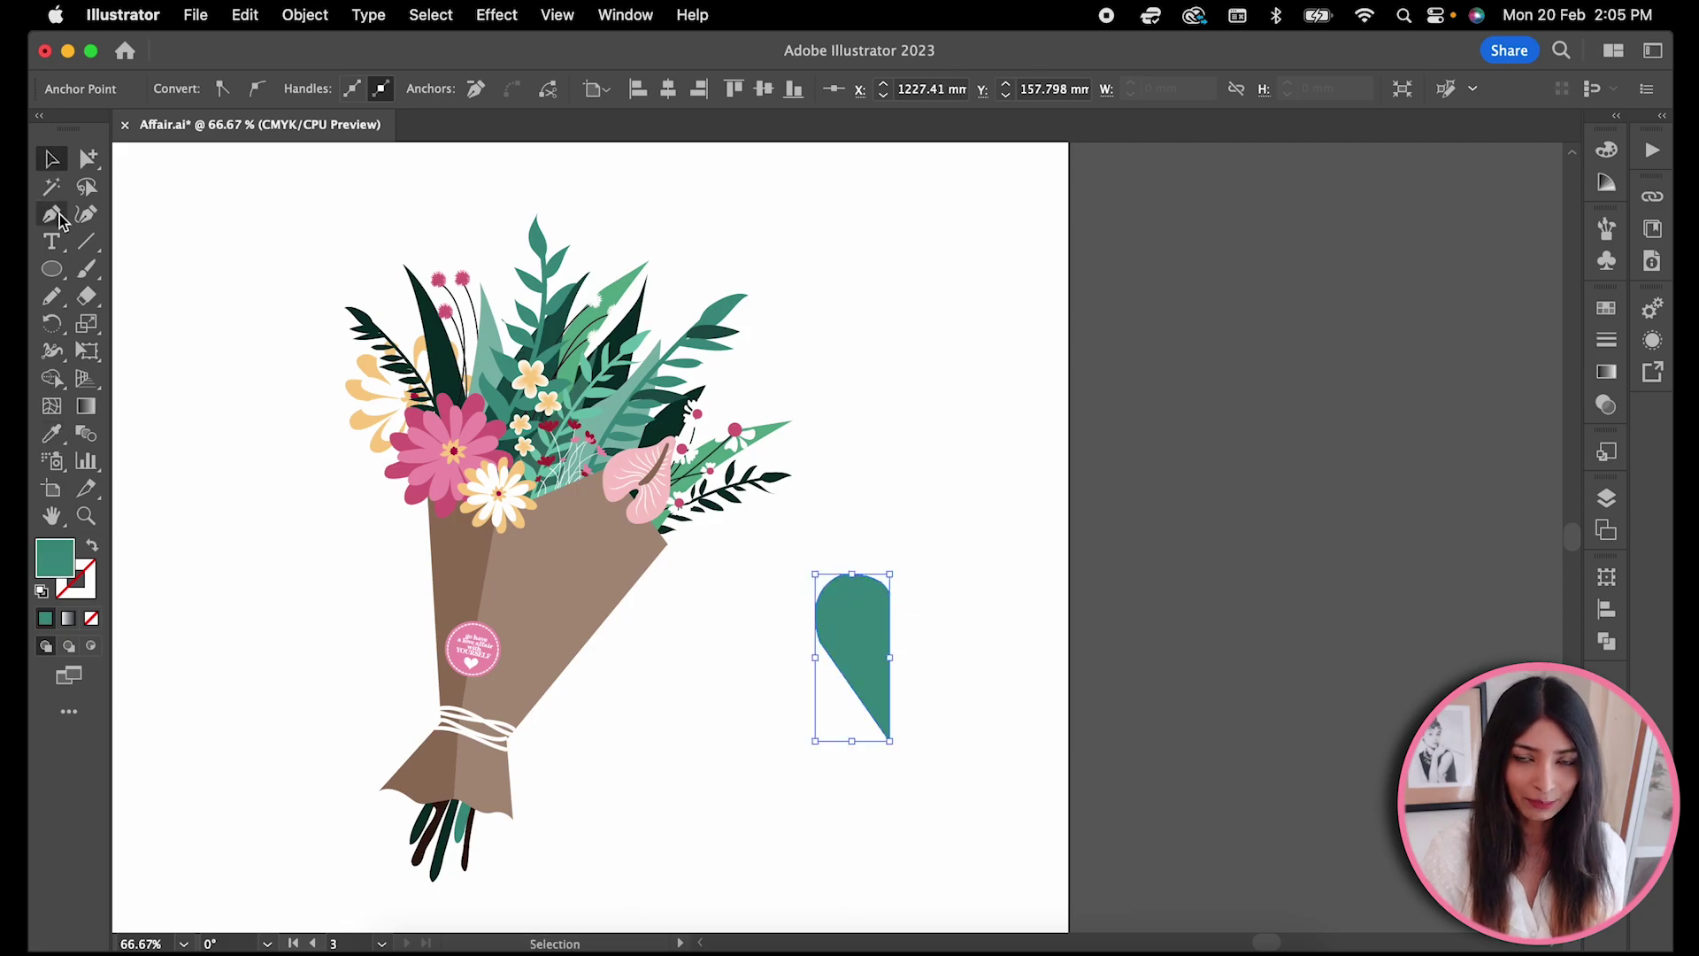
- Draw a scalloped edge running up from the leaf tip, ending in a vertical segment
drag(833, 861, 801, 830)
drag(745, 745, 702, 650)
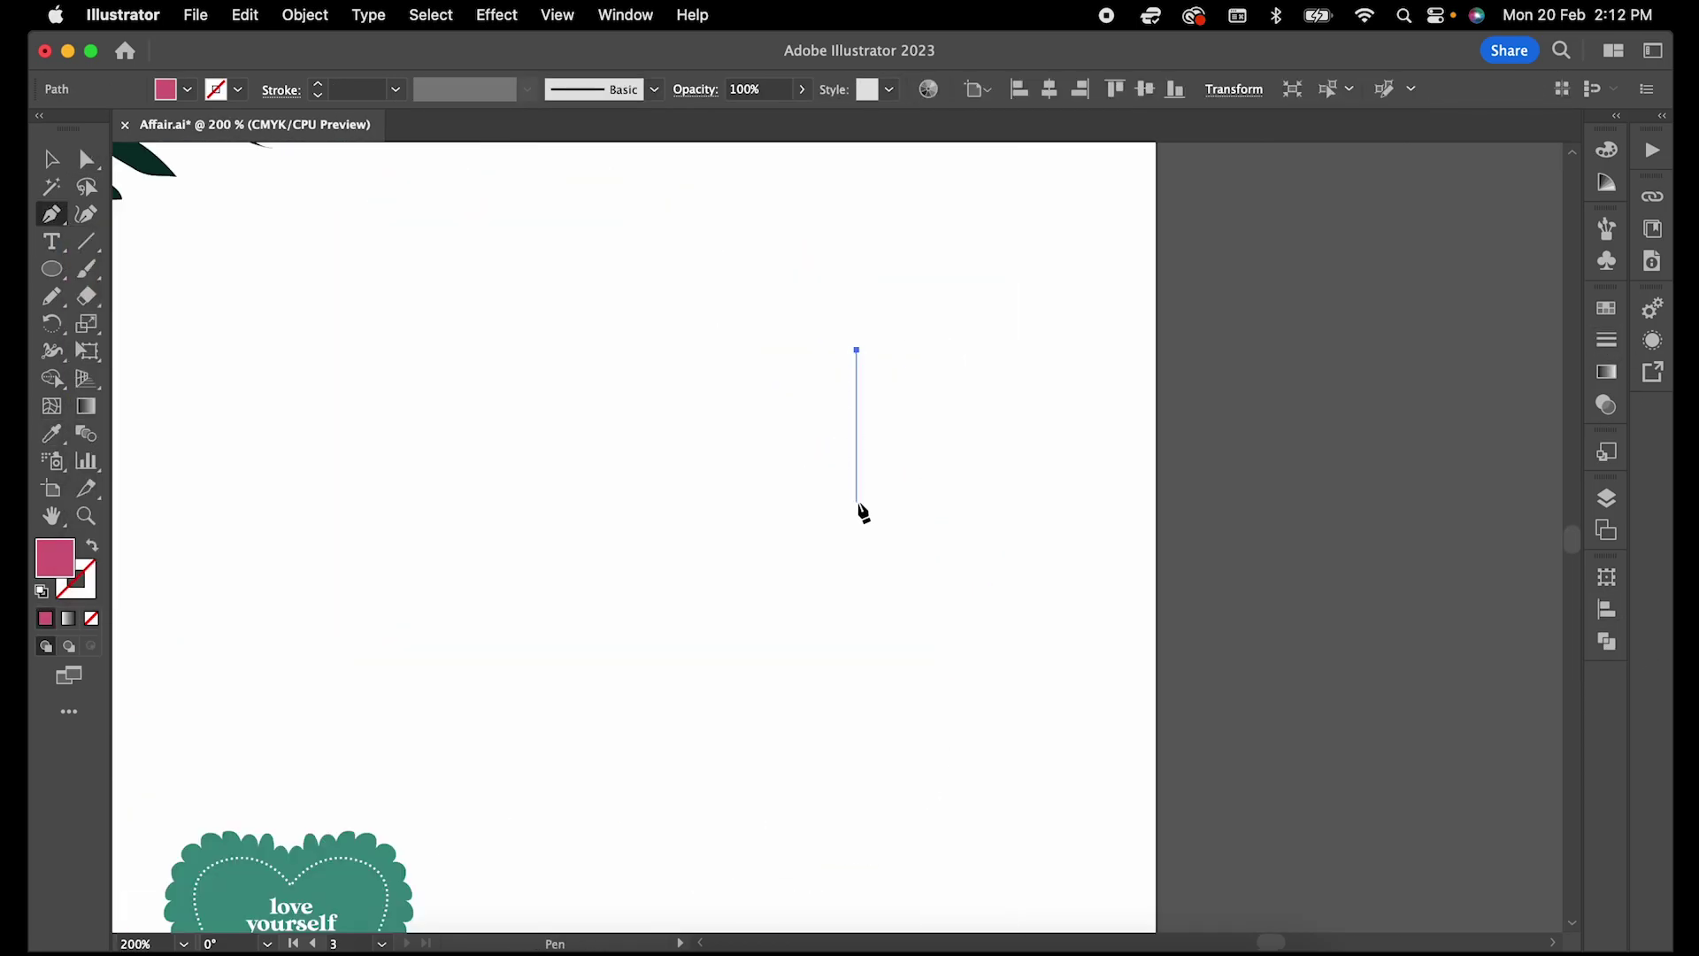
click(855, 505)
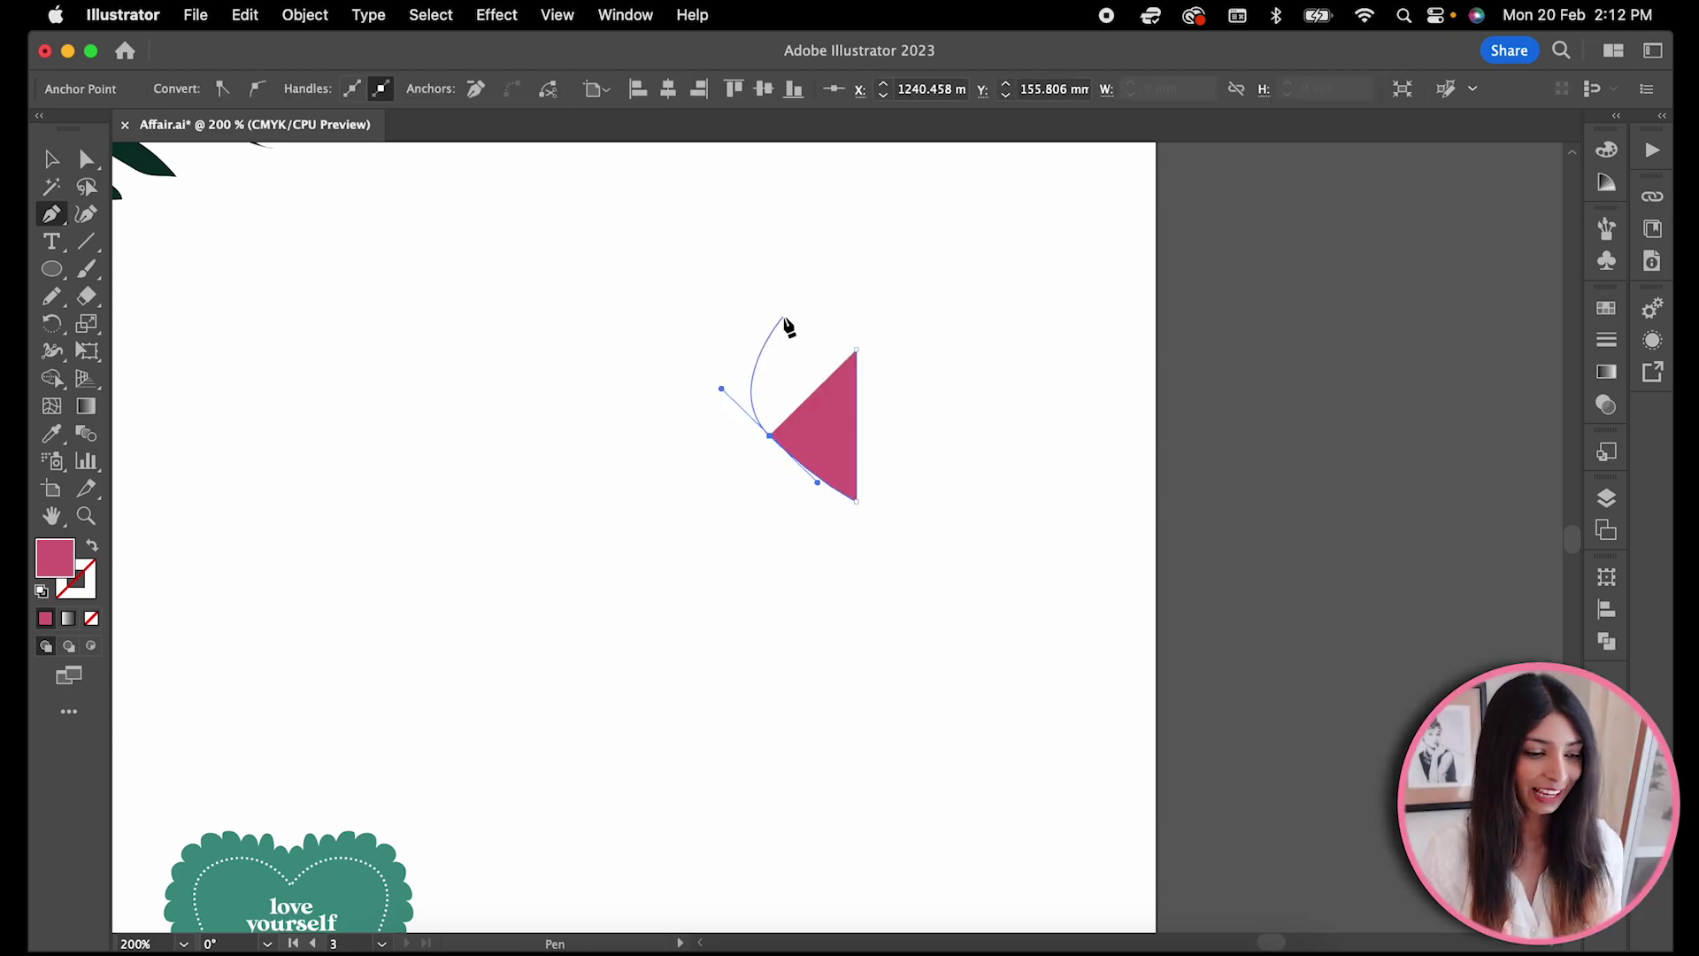
- Curve and close a teardrop heart path, then adjust it from its context menu
drag(784, 320, 823, 313)
click(855, 349)
key(v)
key(super+shift+a)
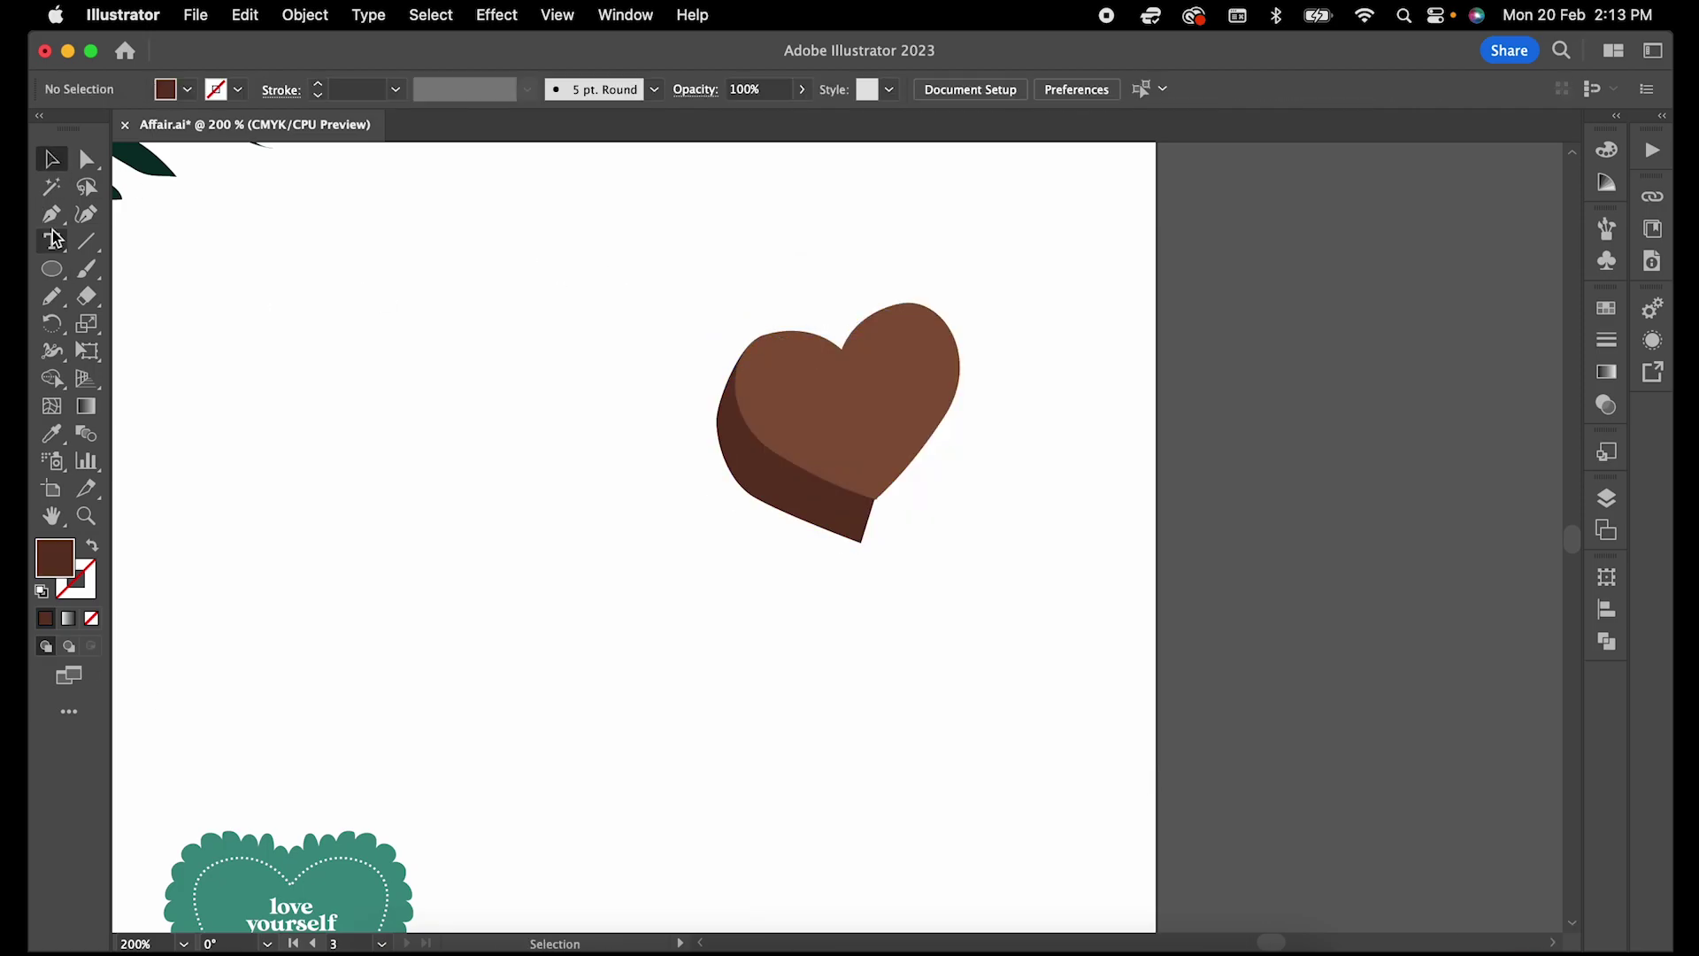
right_click(893, 442)
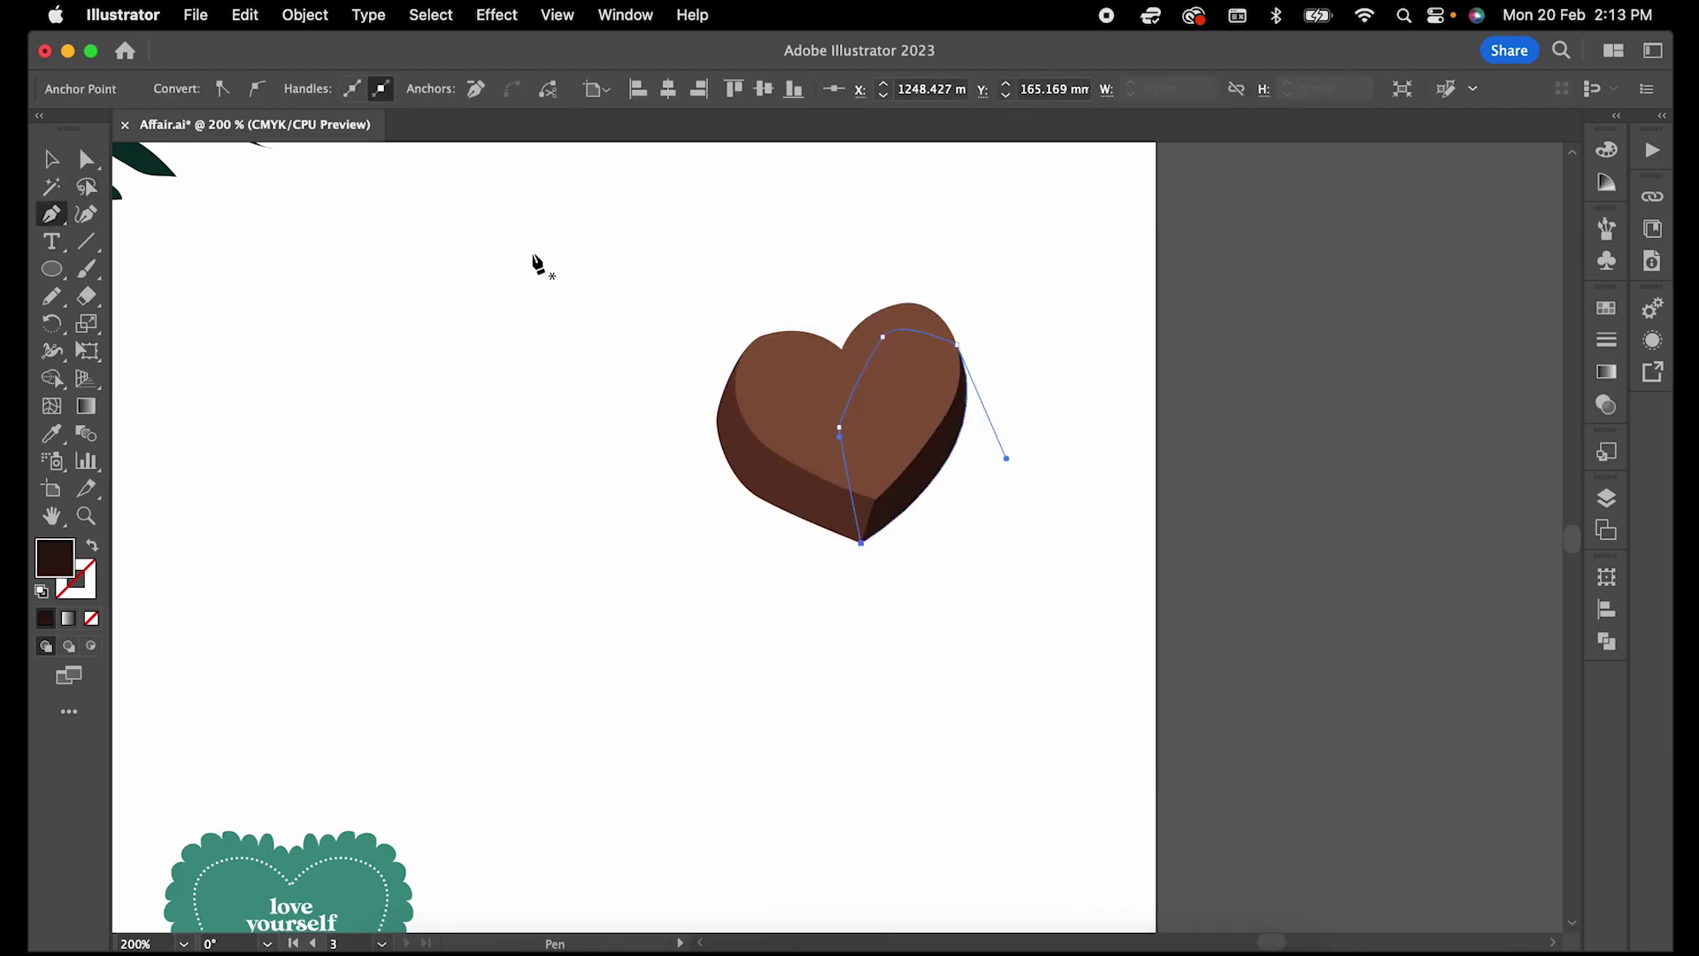
key(ctrl+shift+a)
scroll(913, 378, up, 1)
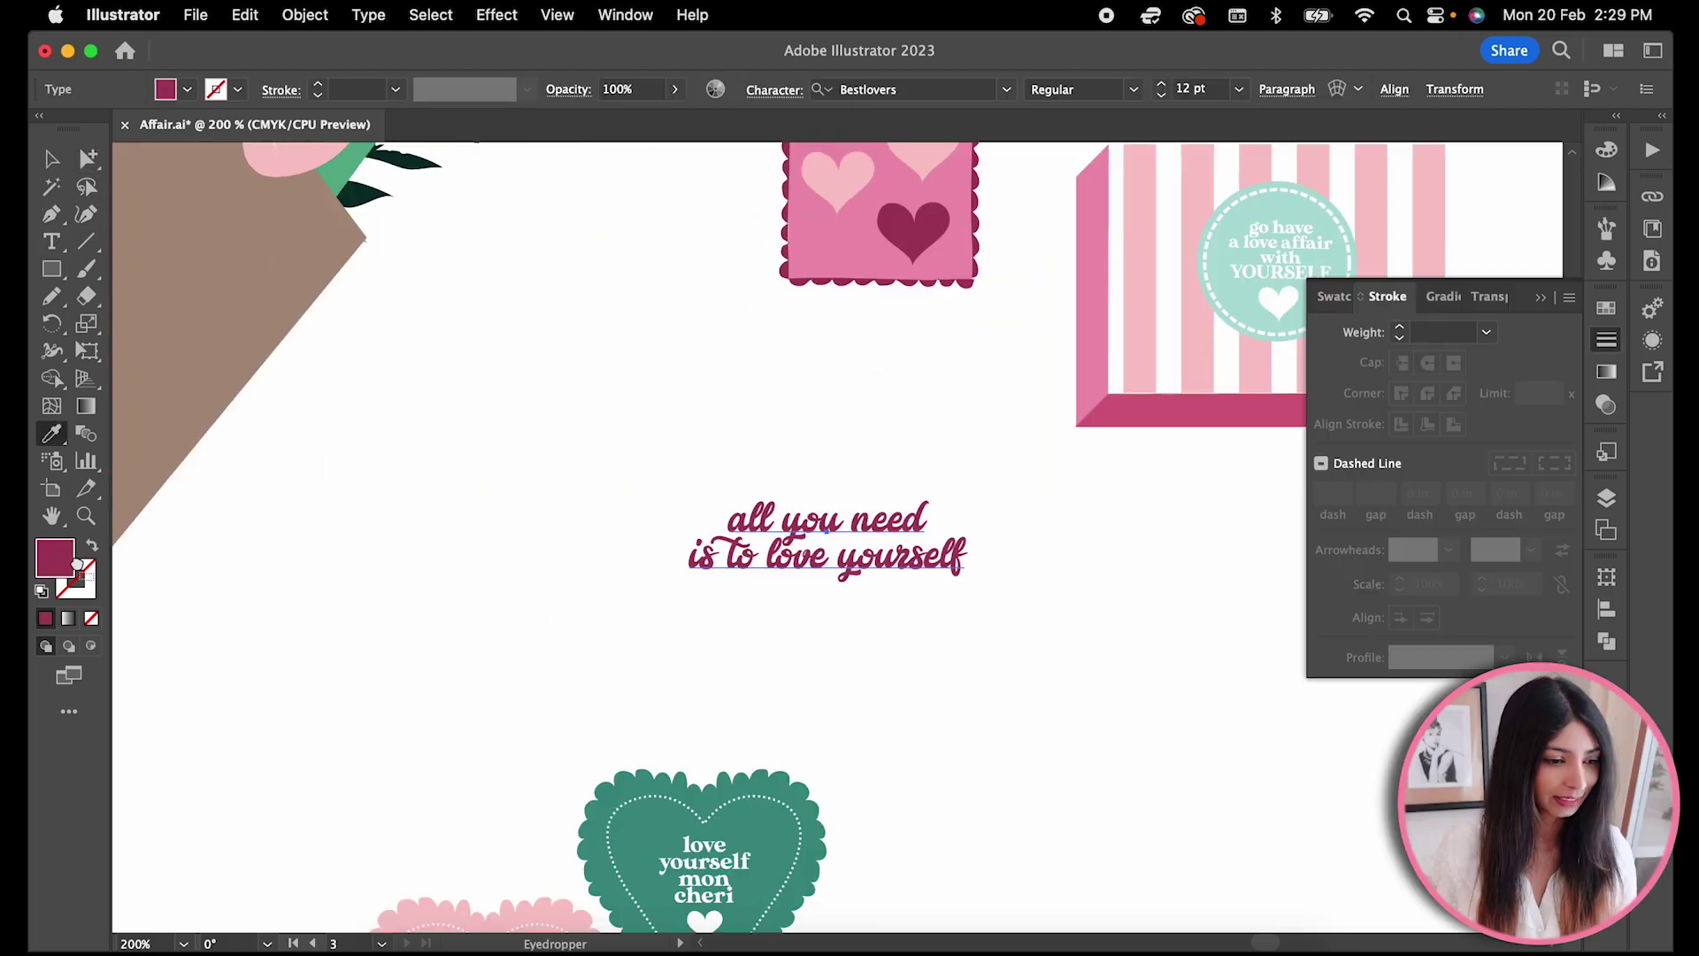
- Give the script outline round caps and joins, a heavier weight, and expand it
click(1427, 362)
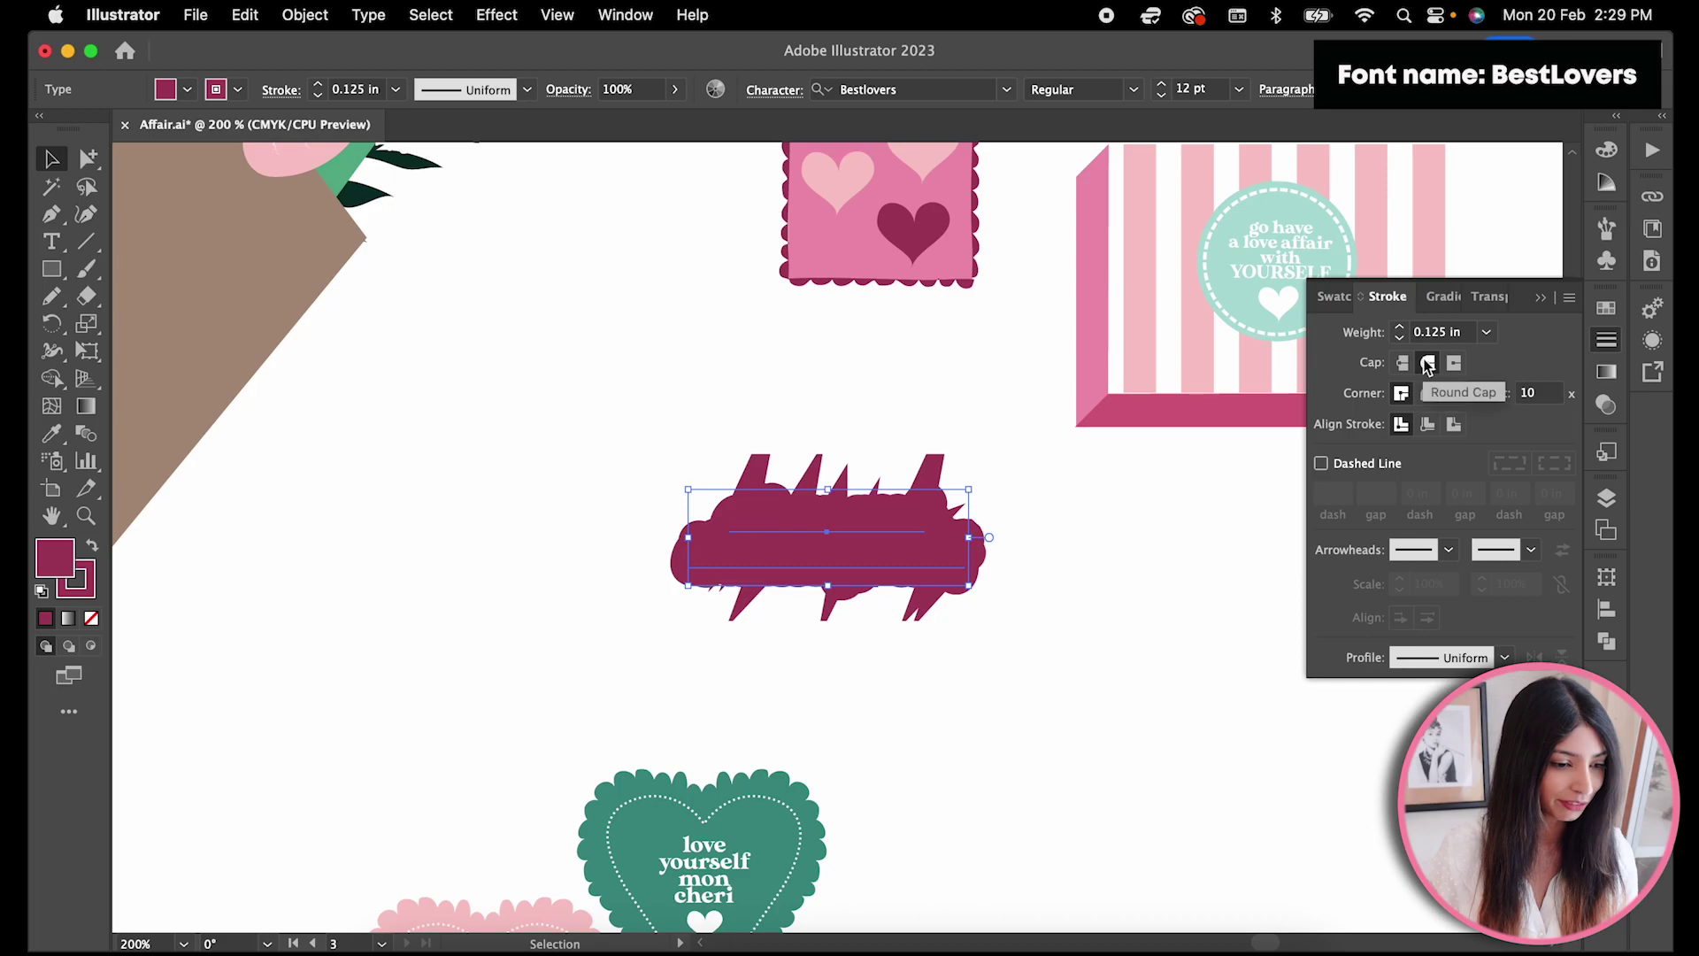
click(1428, 393)
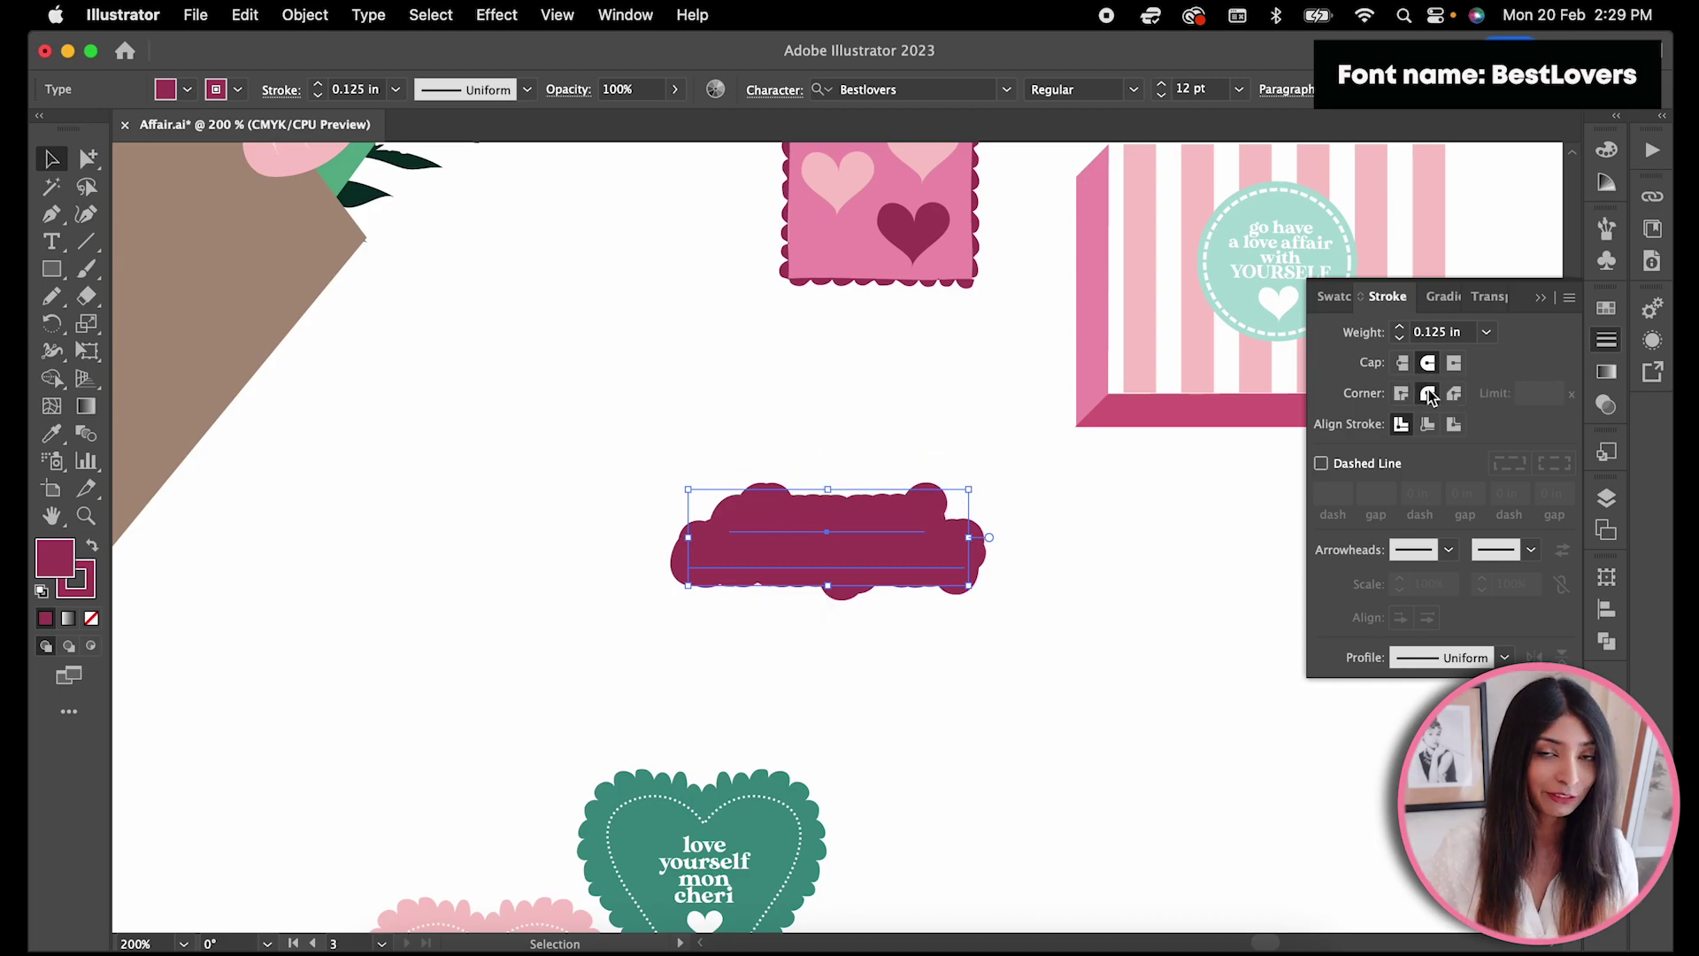
click(347, 89)
text(5)
key(Return)
click(303, 16)
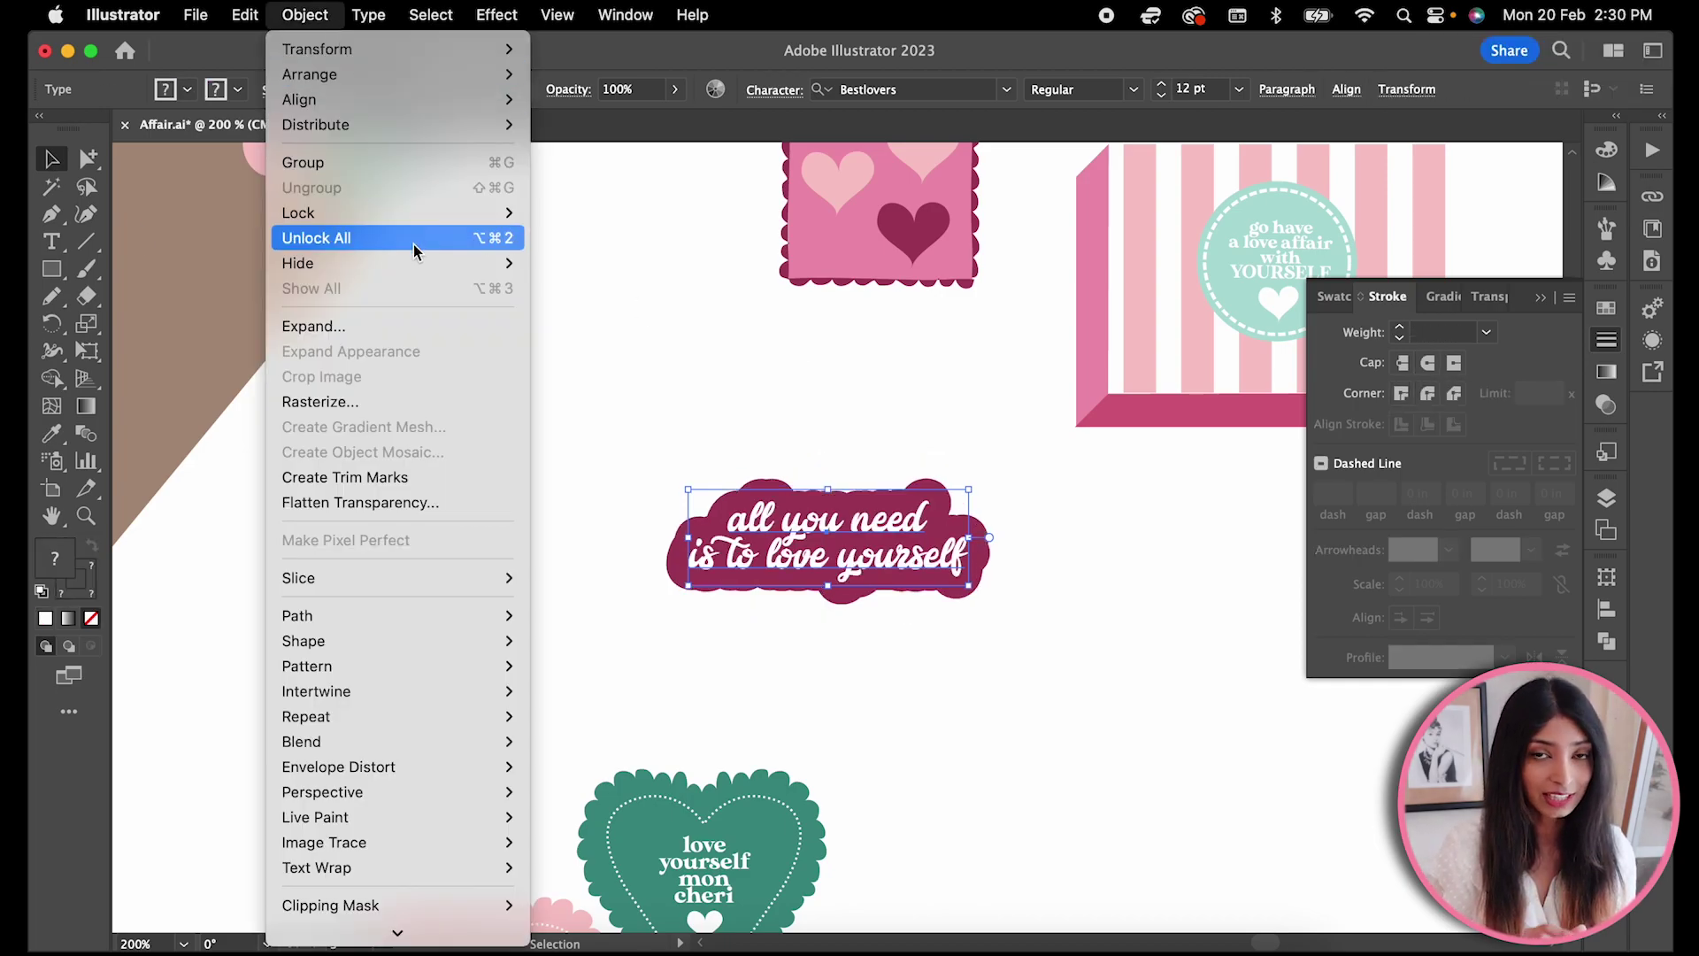
click(333, 327)
click(838, 618)
- Arrange the three hearts, love-yourself badge, pink stamp card and ring box beside the bouquet
key(ctrl+0)
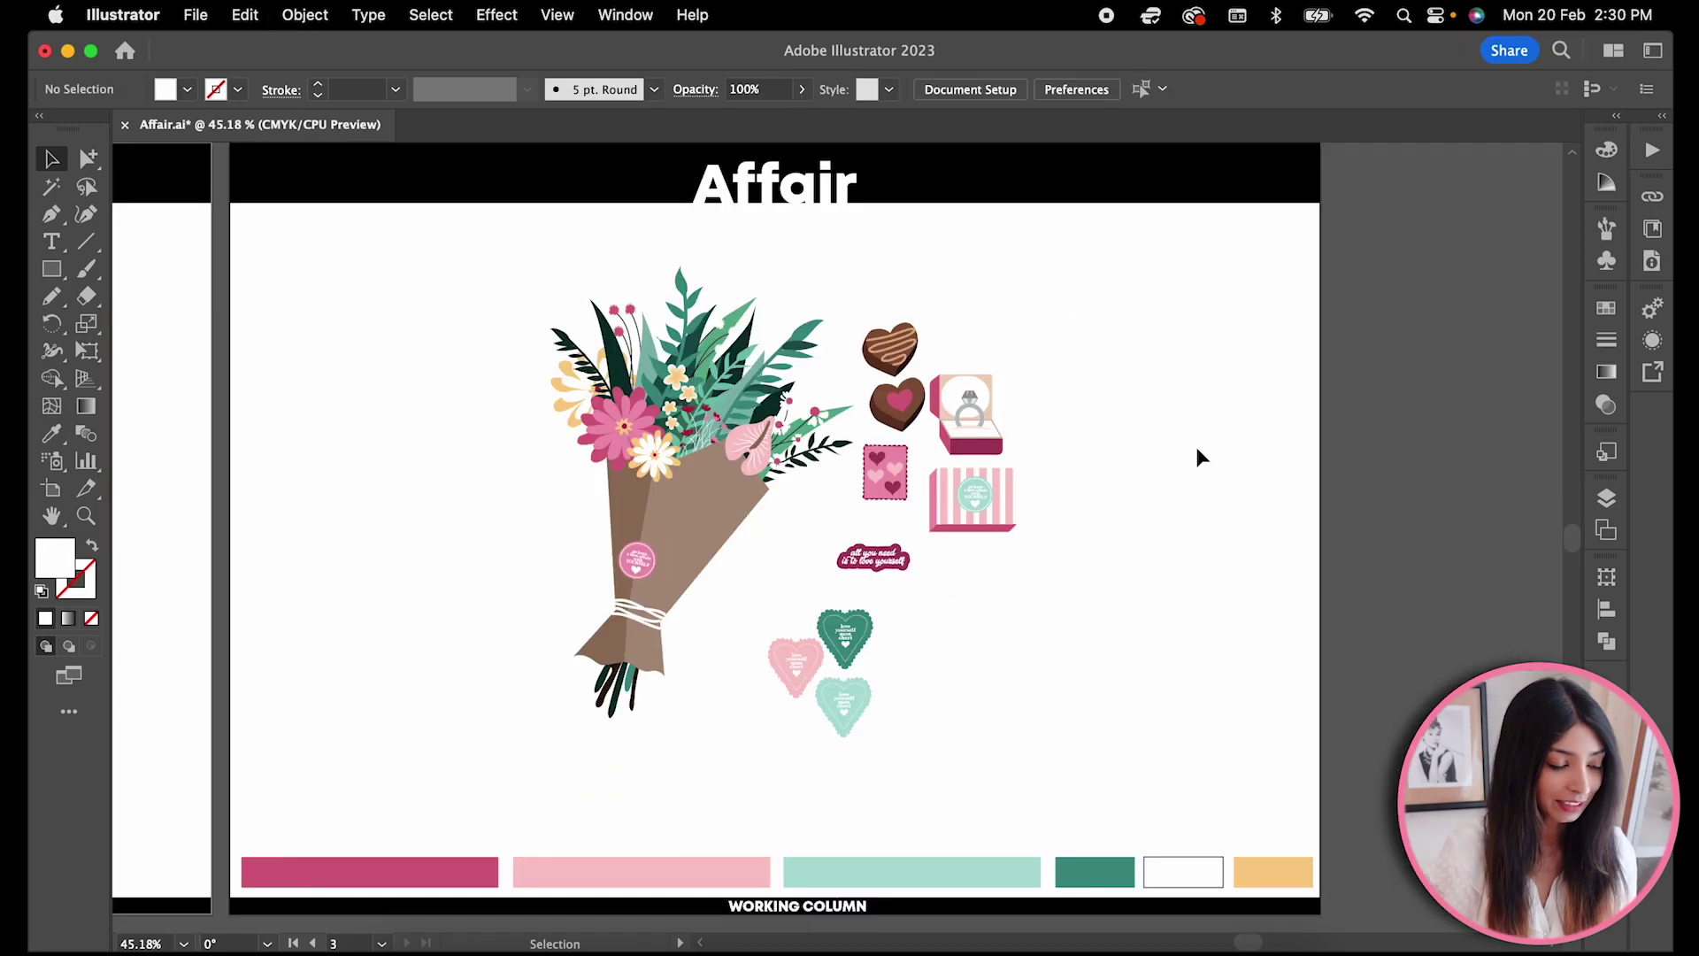
scroll(1168, 532, left, 5)
click(1228, 657)
drag(1228, 657, 1161, 633)
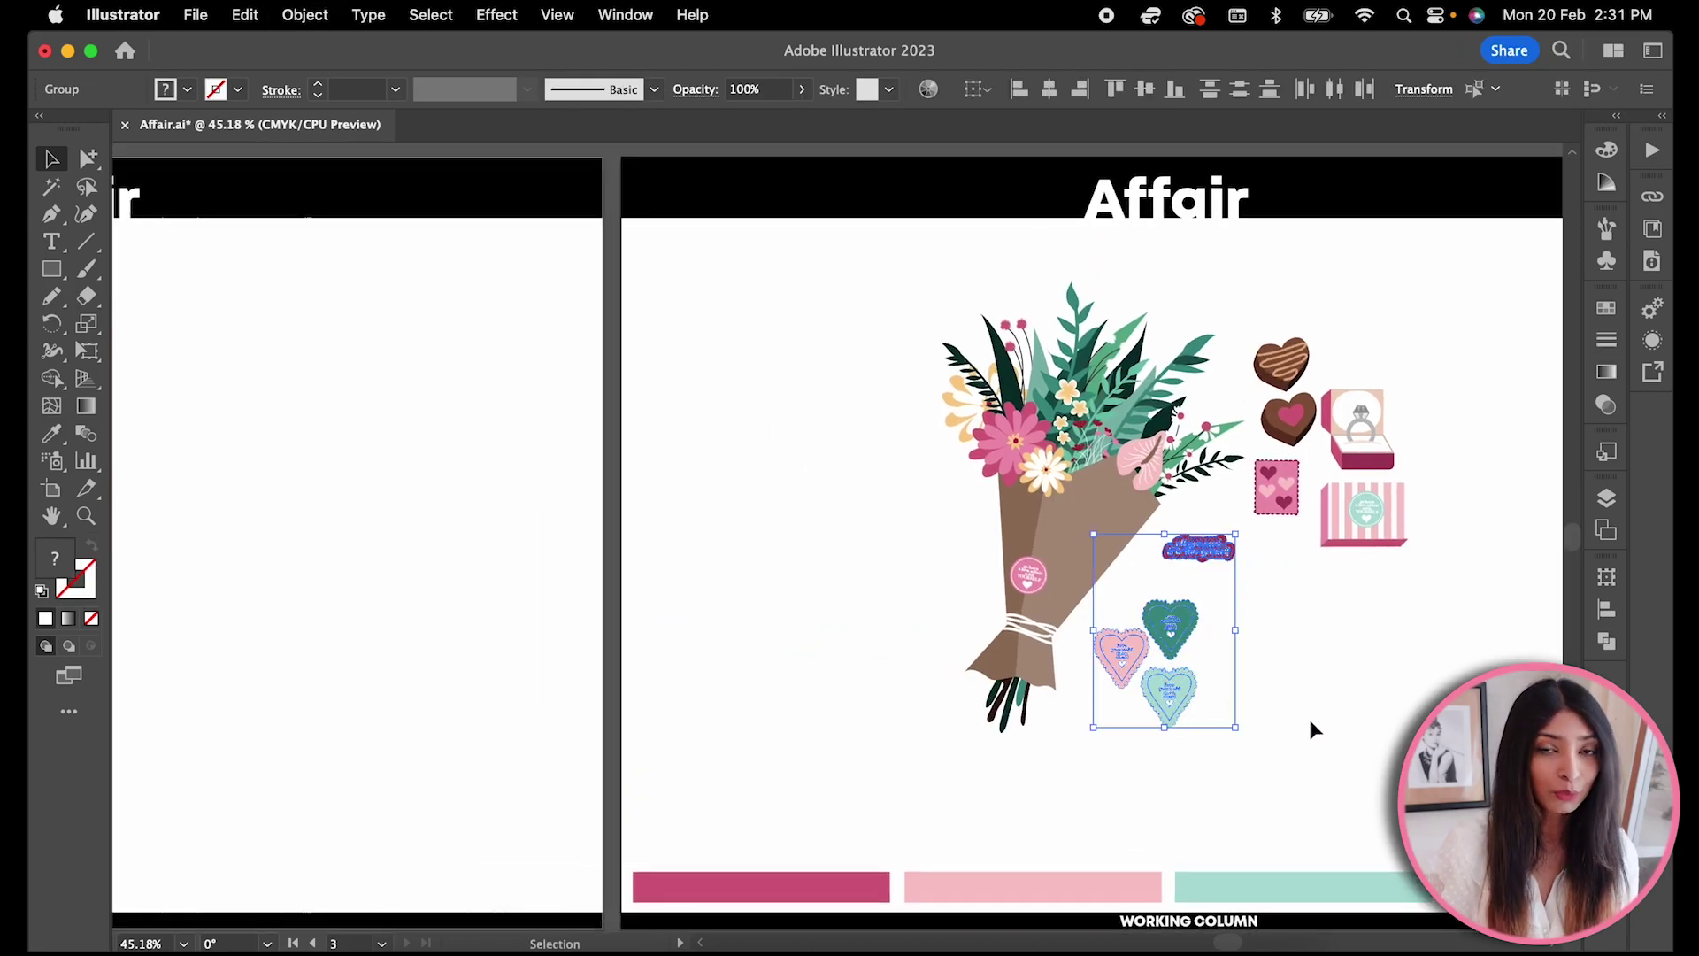
drag(1252, 604, 1186, 581)
drag(1276, 488, 1266, 512)
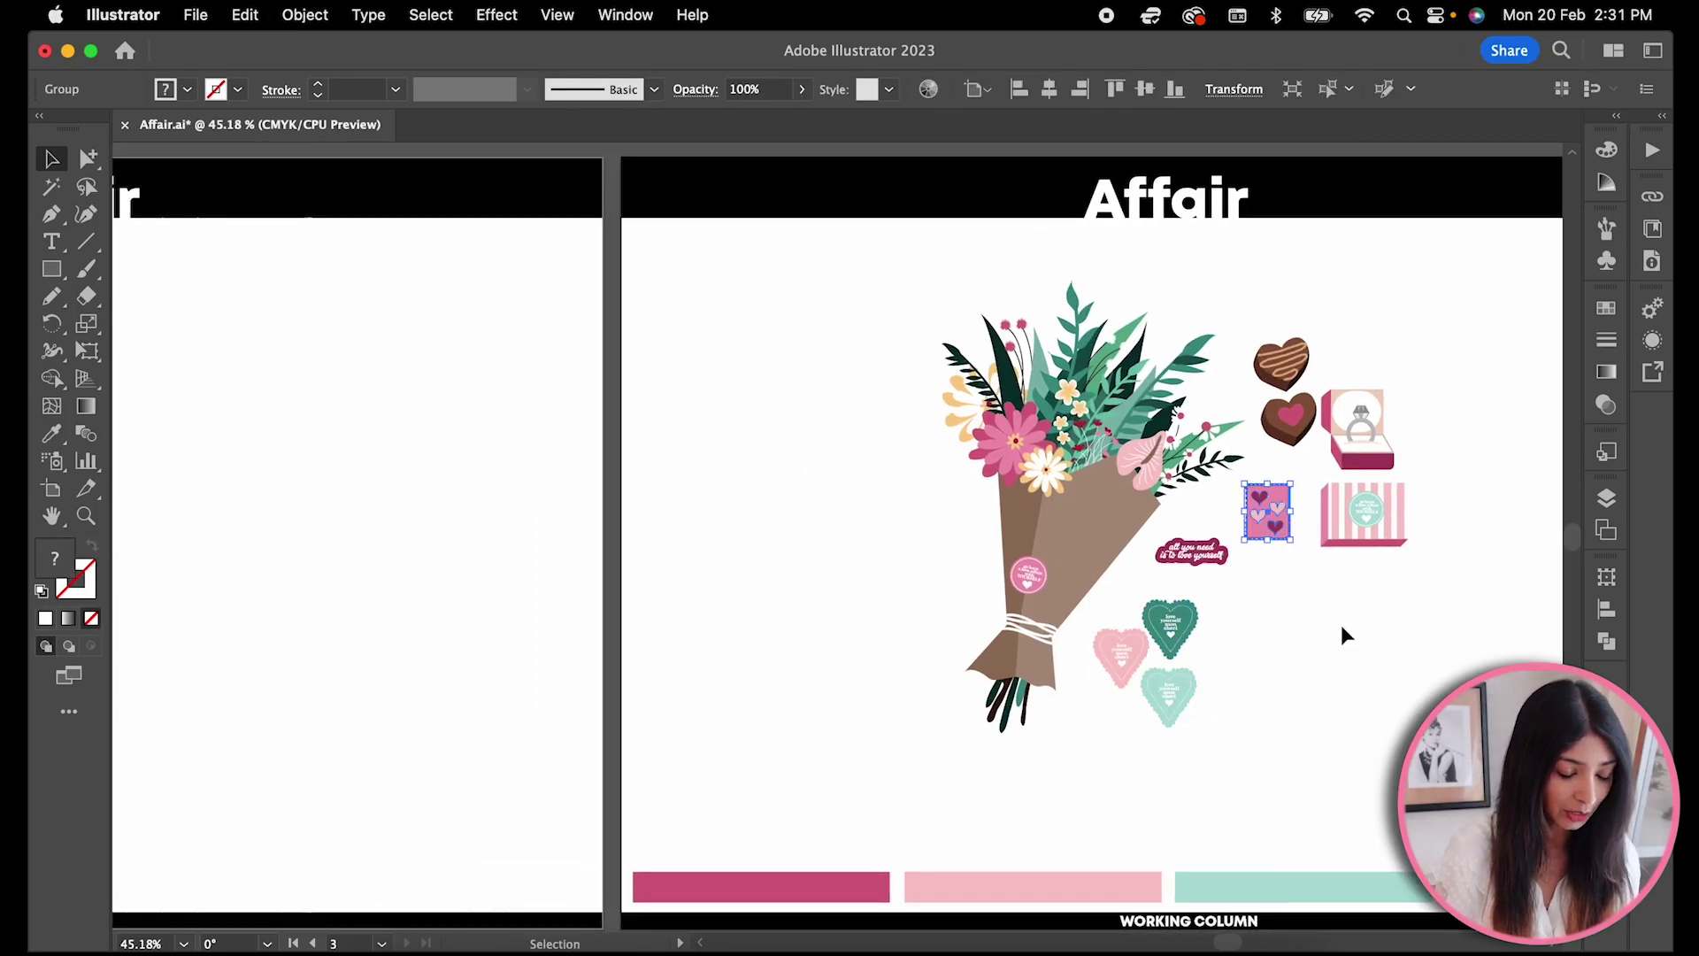
drag(1361, 438, 1385, 438)
click(1452, 498)
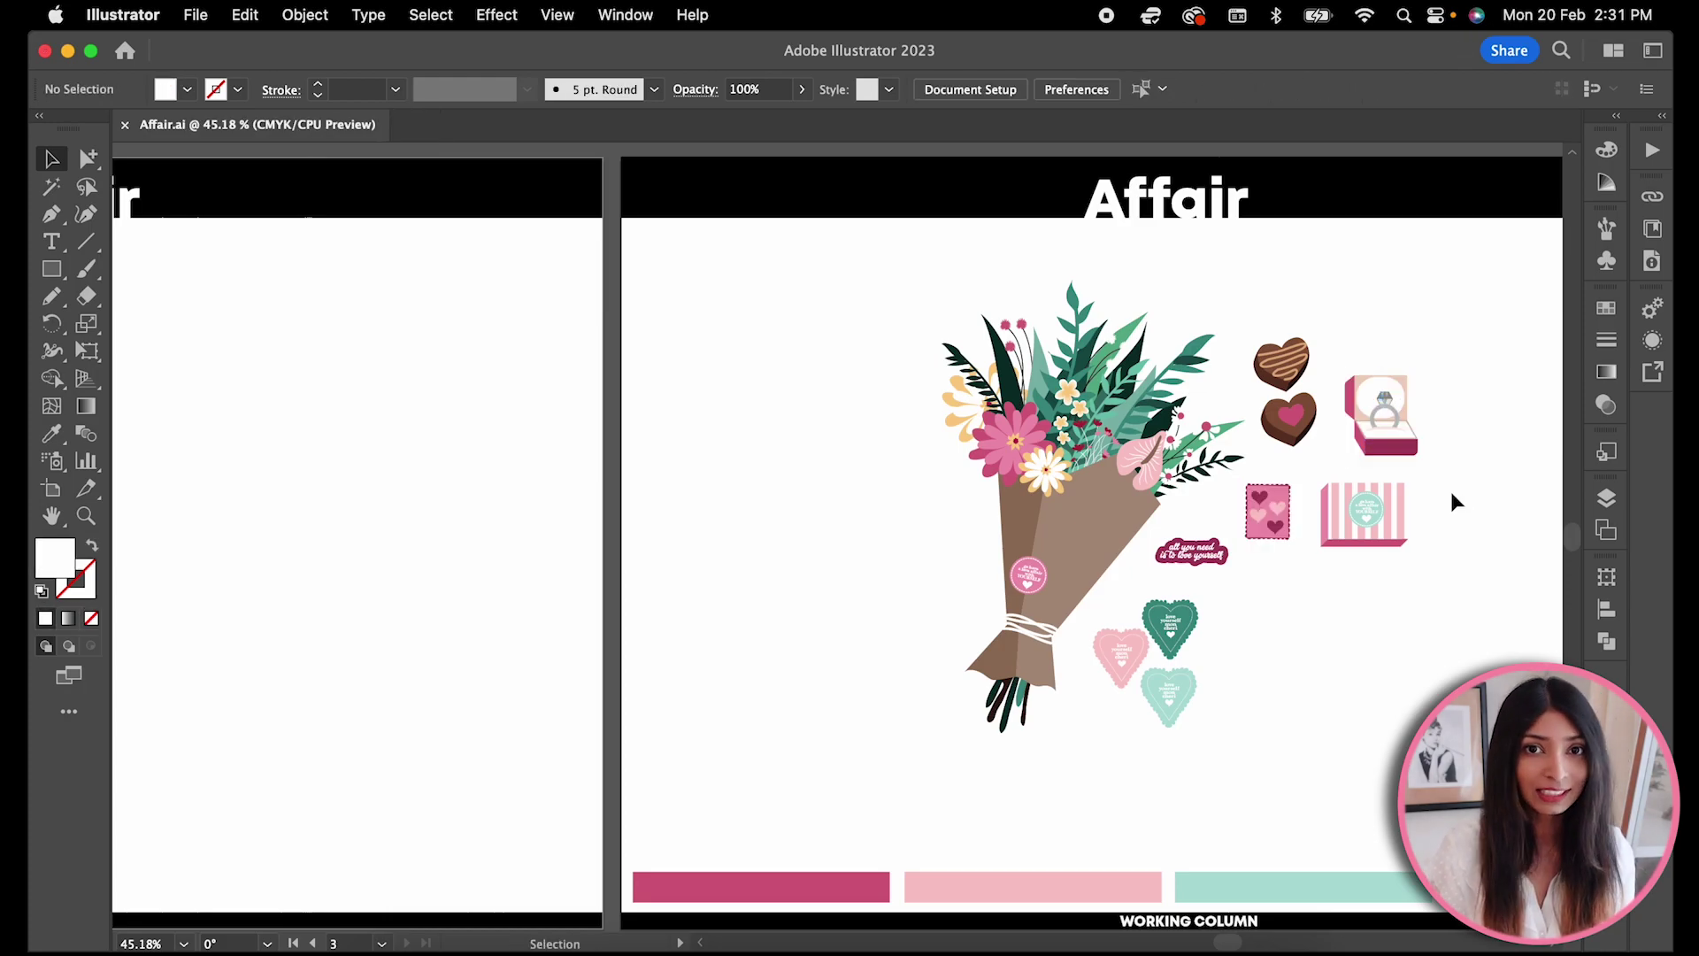
key(shift+Page_Up)
- Paste the T-shirt onto the range board, shorten its hem and delete the inner neckline
key(super+v)
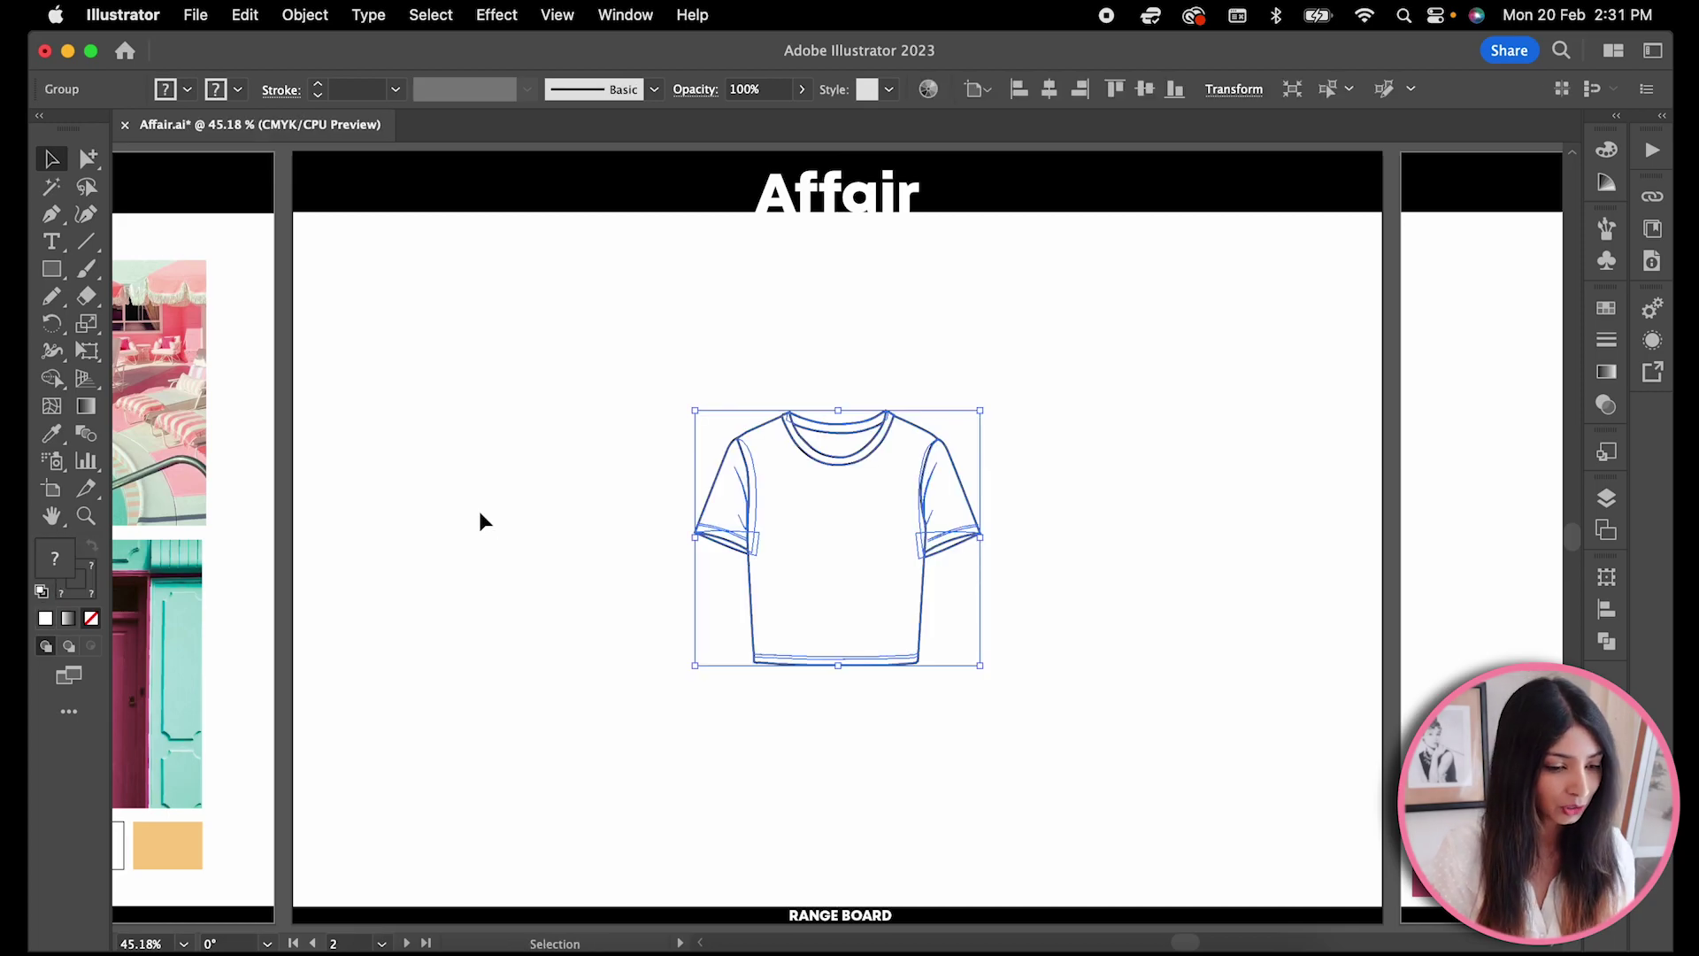
click(492, 583)
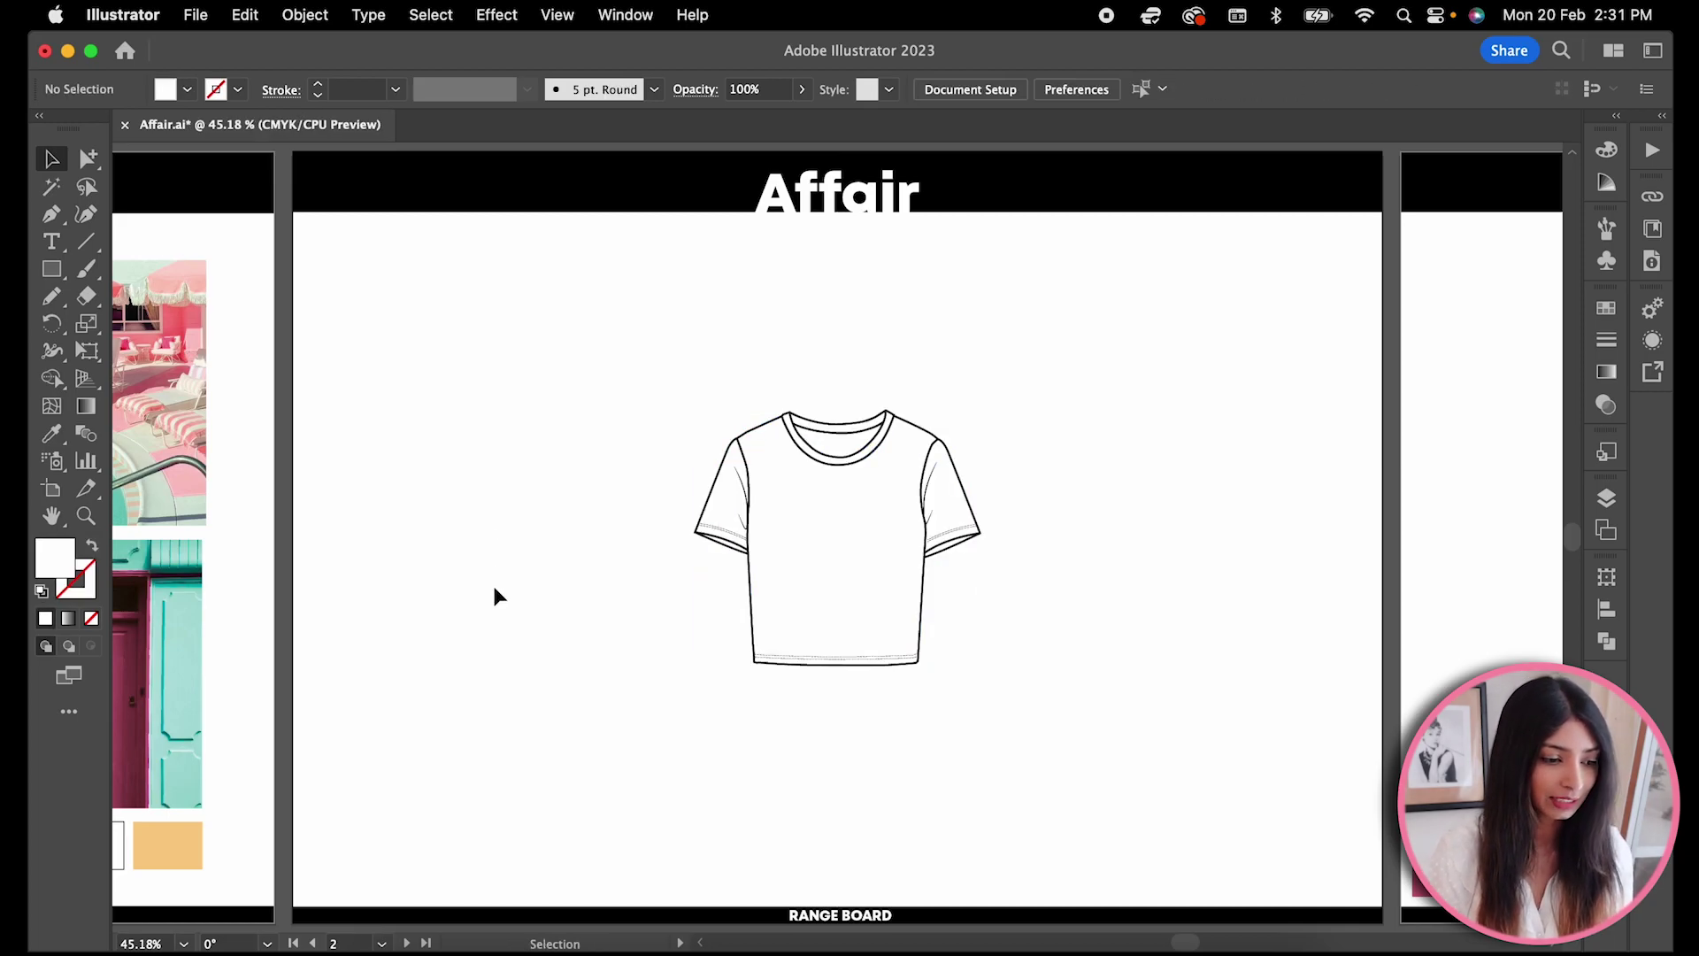
key(super+1)
key(a)
drag(439, 667, 729, 864)
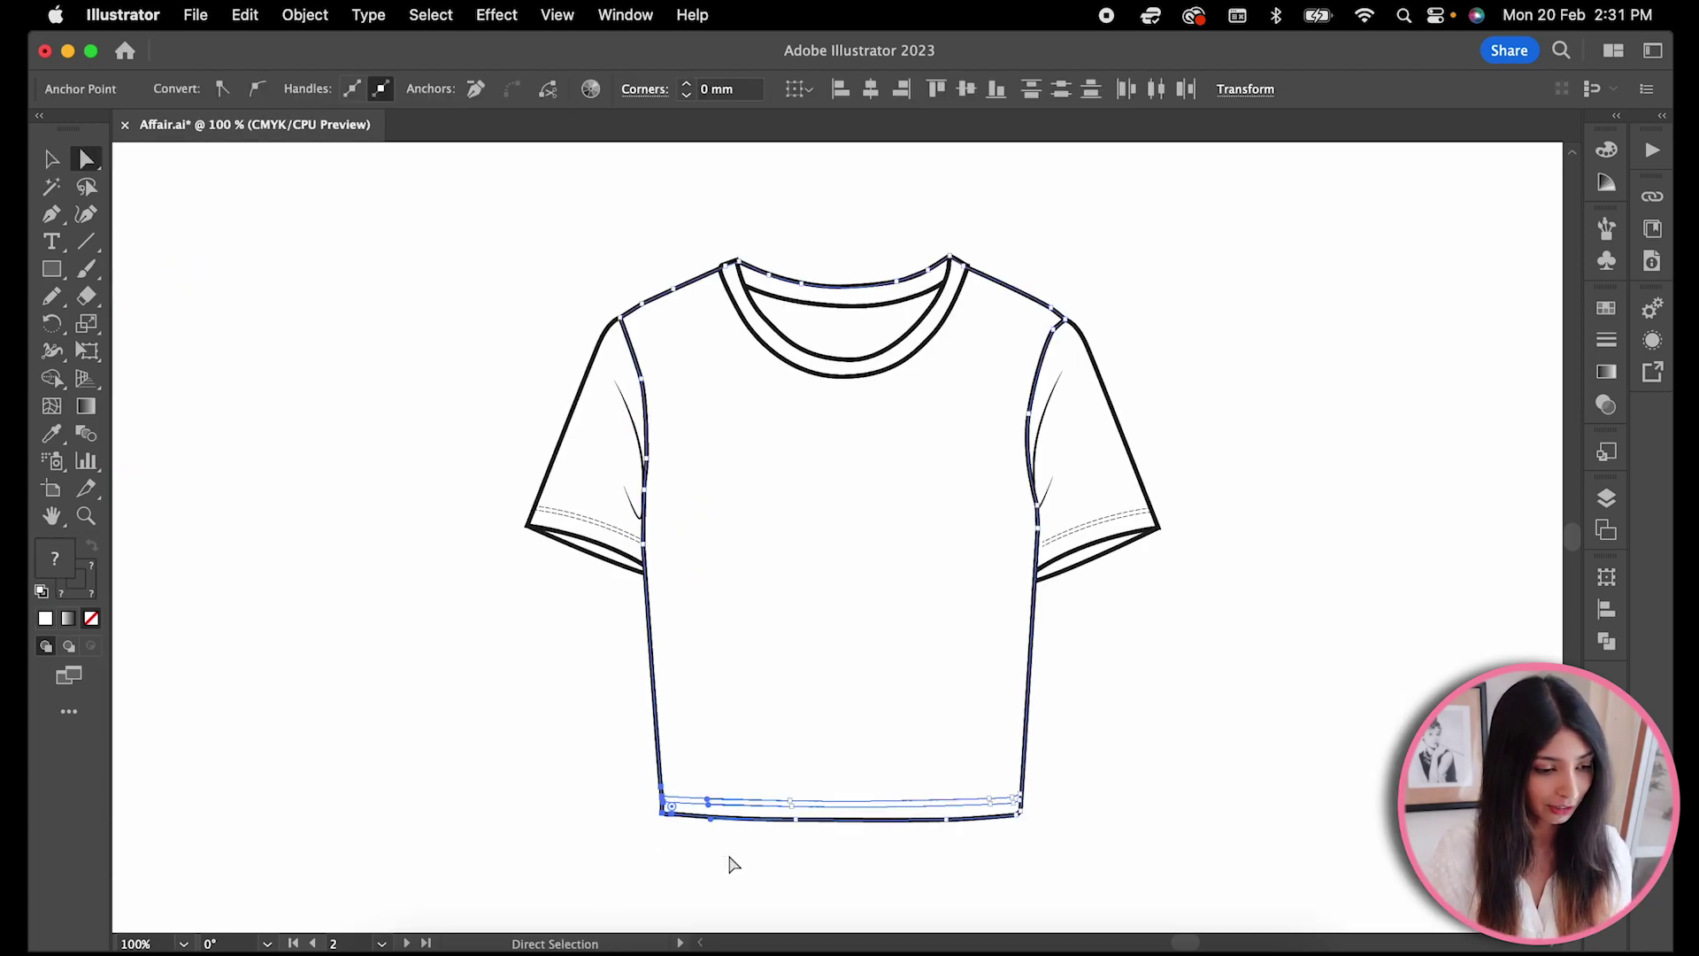
drag(497, 770, 1049, 877)
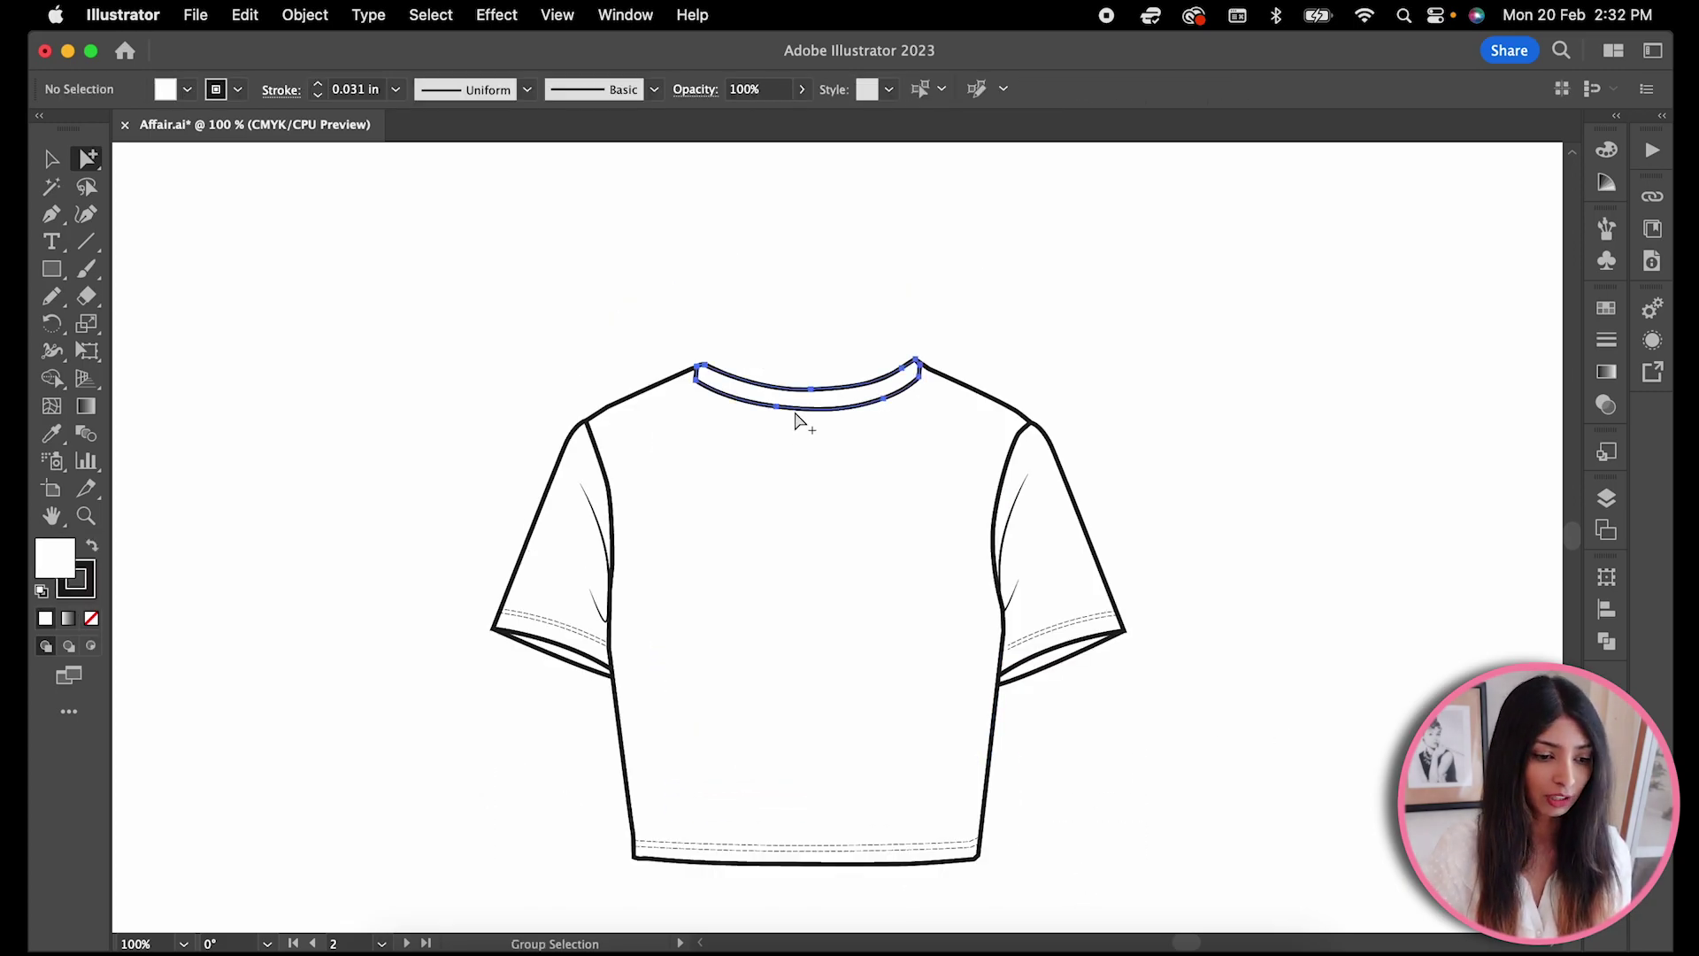
key(Delete)
- Pen-draw the curved collar line at the neckline and send it behind the shirt
key(super+equal)
key(super+equal)
key(p)
click(481, 439)
click(520, 398)
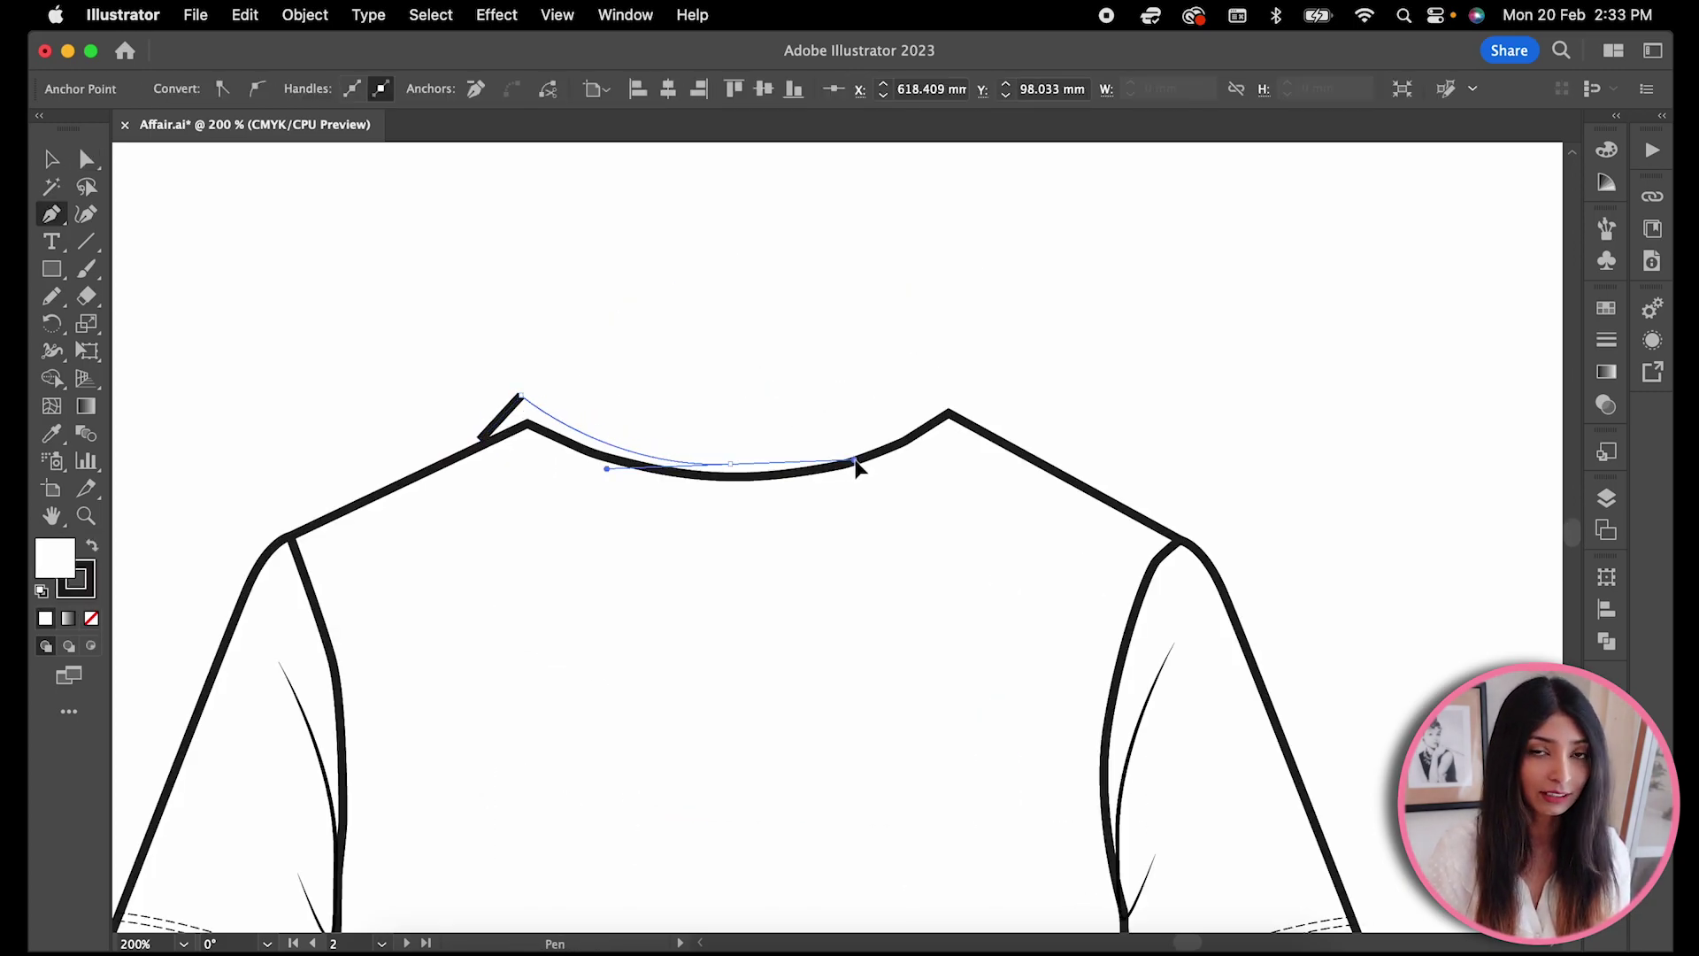
mouse_move(735, 501)
mouse_down()
mouse_move(607, 486)
mouse_move(562, 505)
mouse_up()
click(482, 438)
key(p)
click(519, 396)
drag(939, 389, 1113, 330)
right_click(626, 258)
click(1017, 887)
scroll(744, 531, down, 2)
- Draw a pointed collar half and reflect a copy onto the right side
click(505, 310)
click(417, 378)
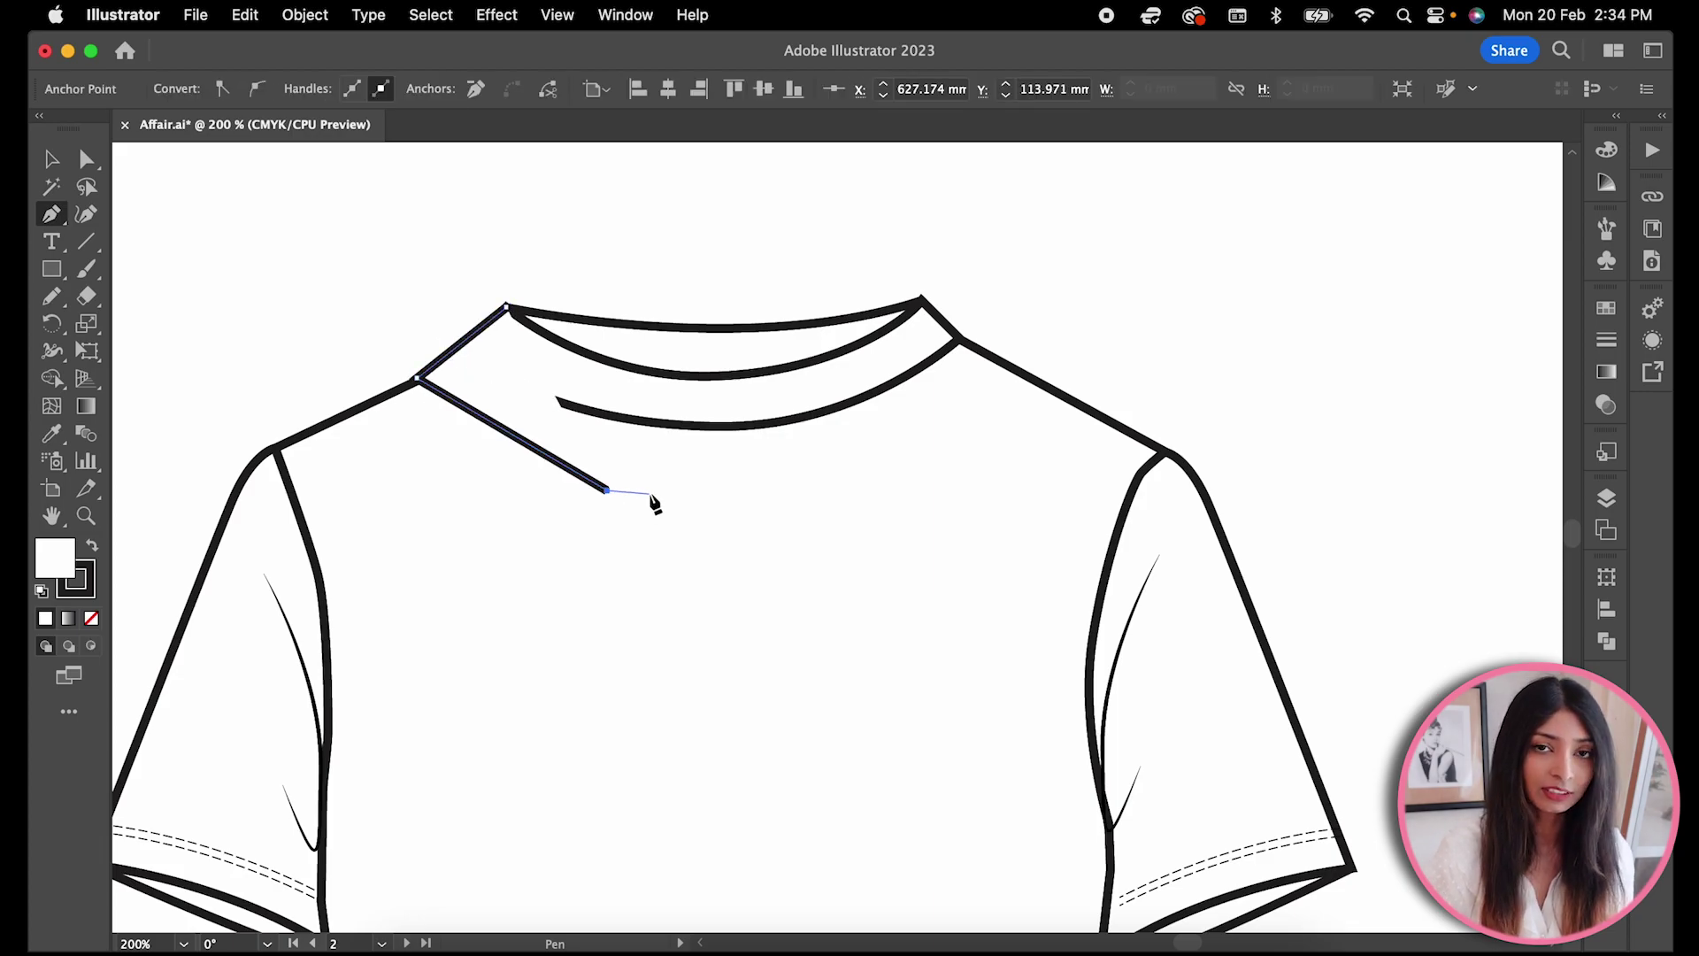
key(v)
right_click(651, 268)
click(930, 880)
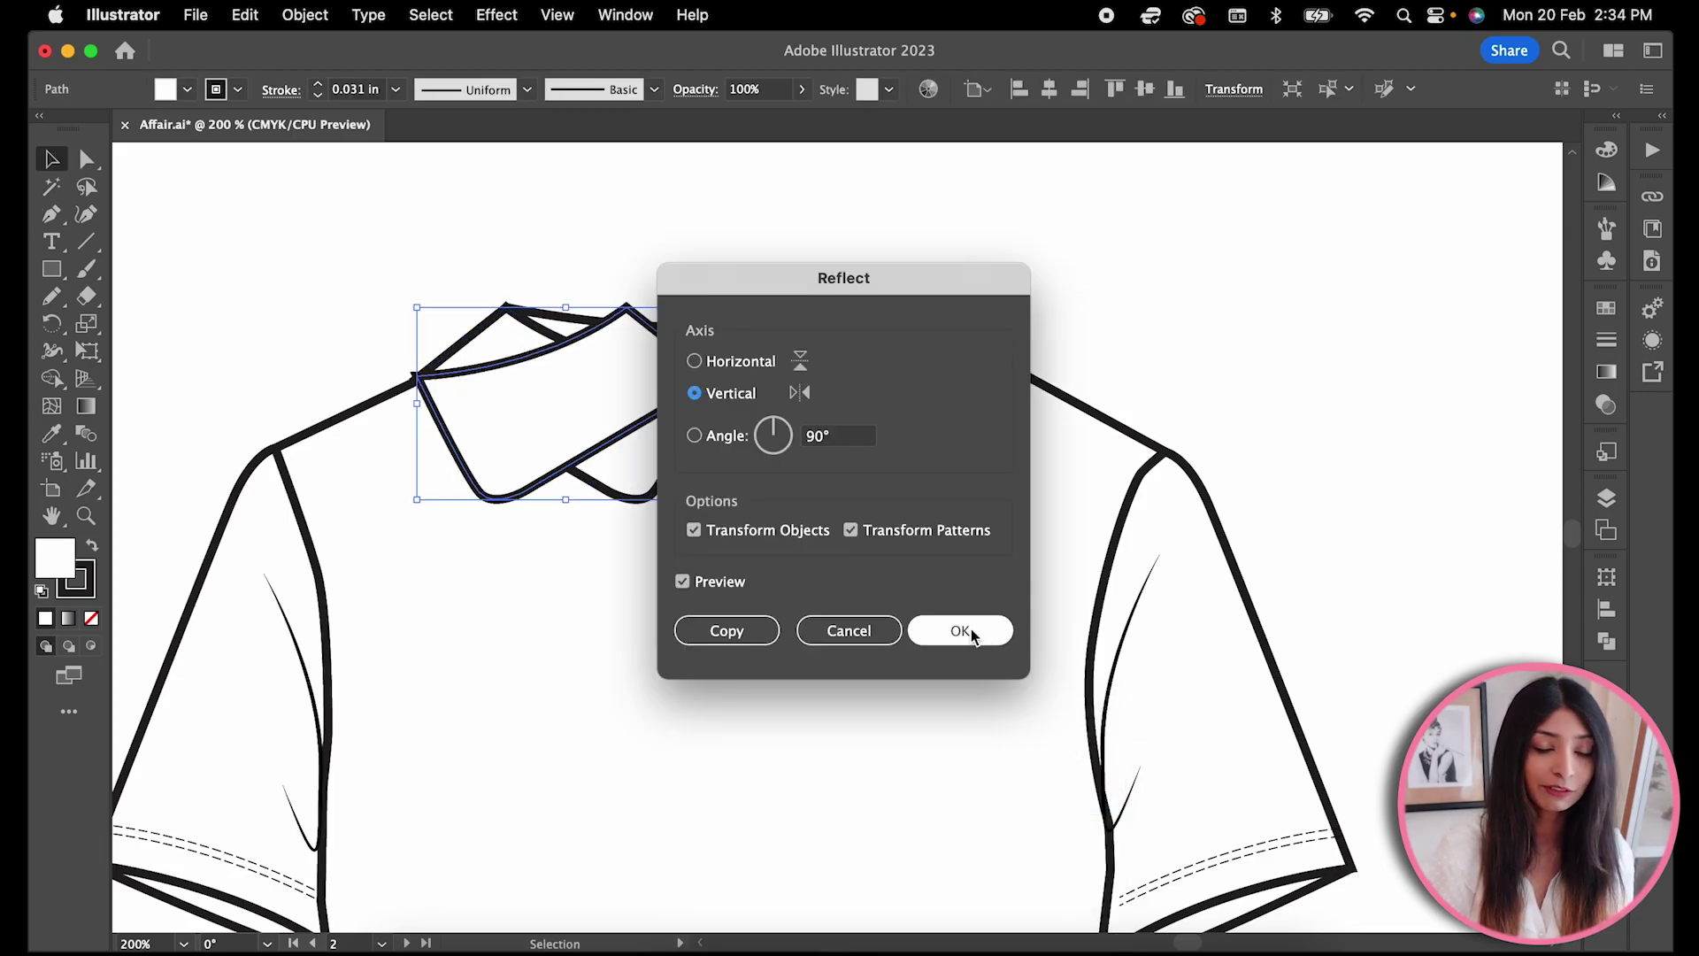
click(976, 632)
drag(605, 404, 914, 410)
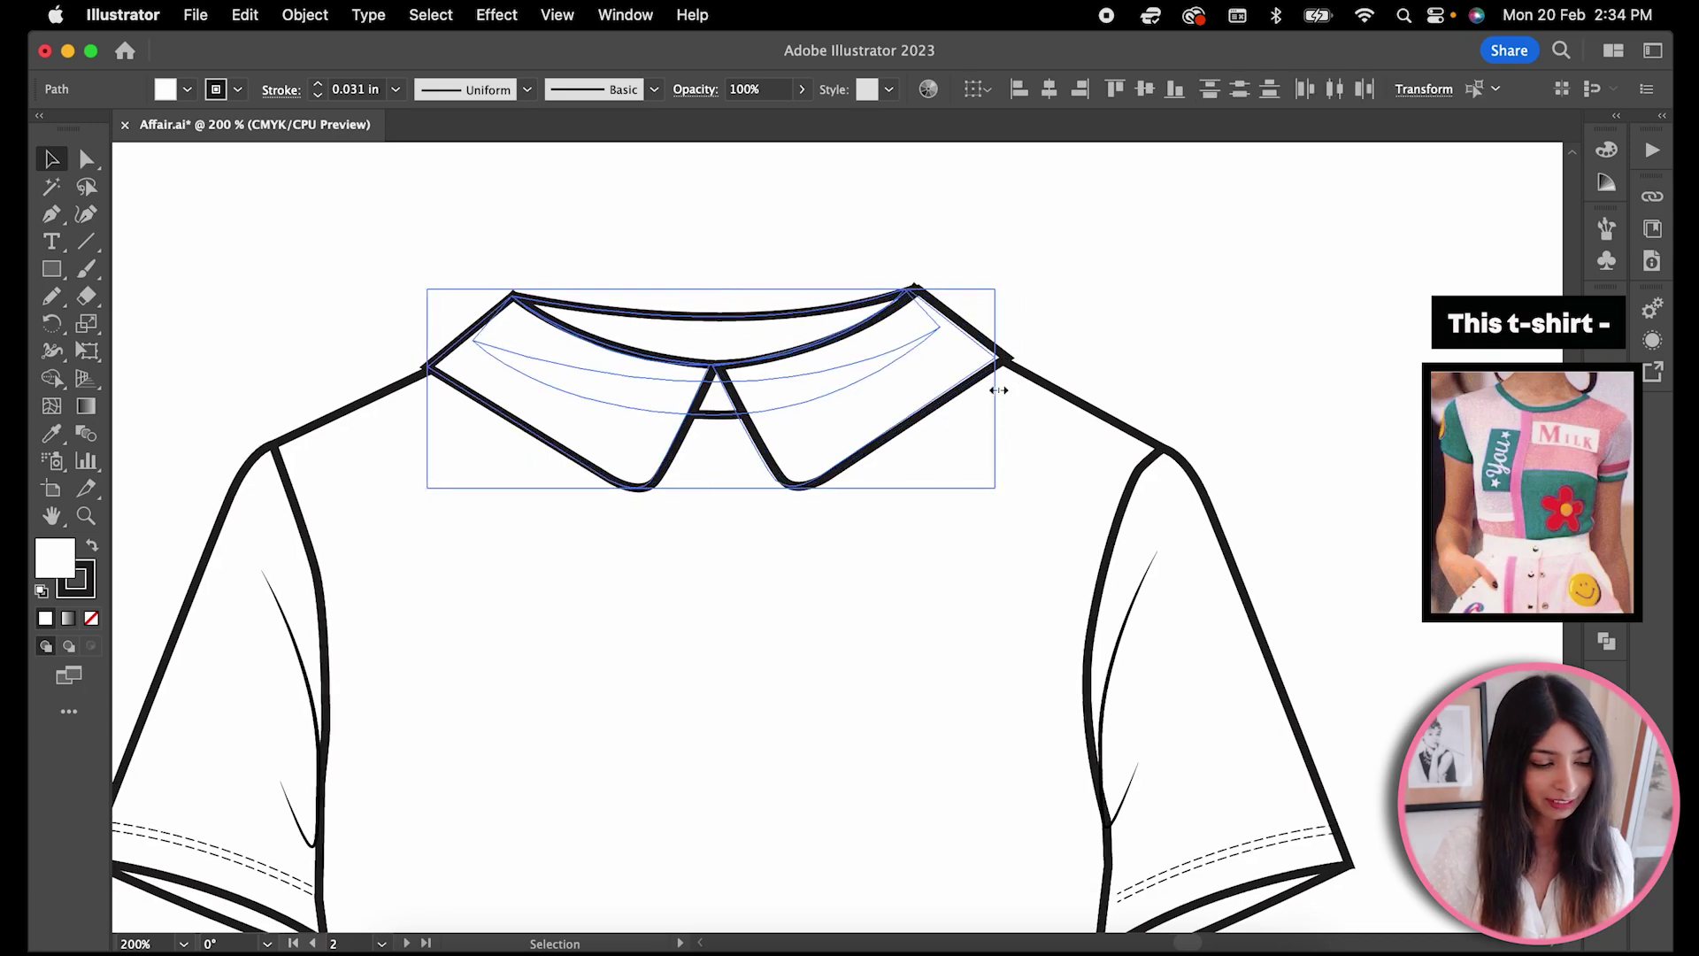
- Finish the centre placket line at the hem and set its blend mode to Darken
shift+click(801, 810)
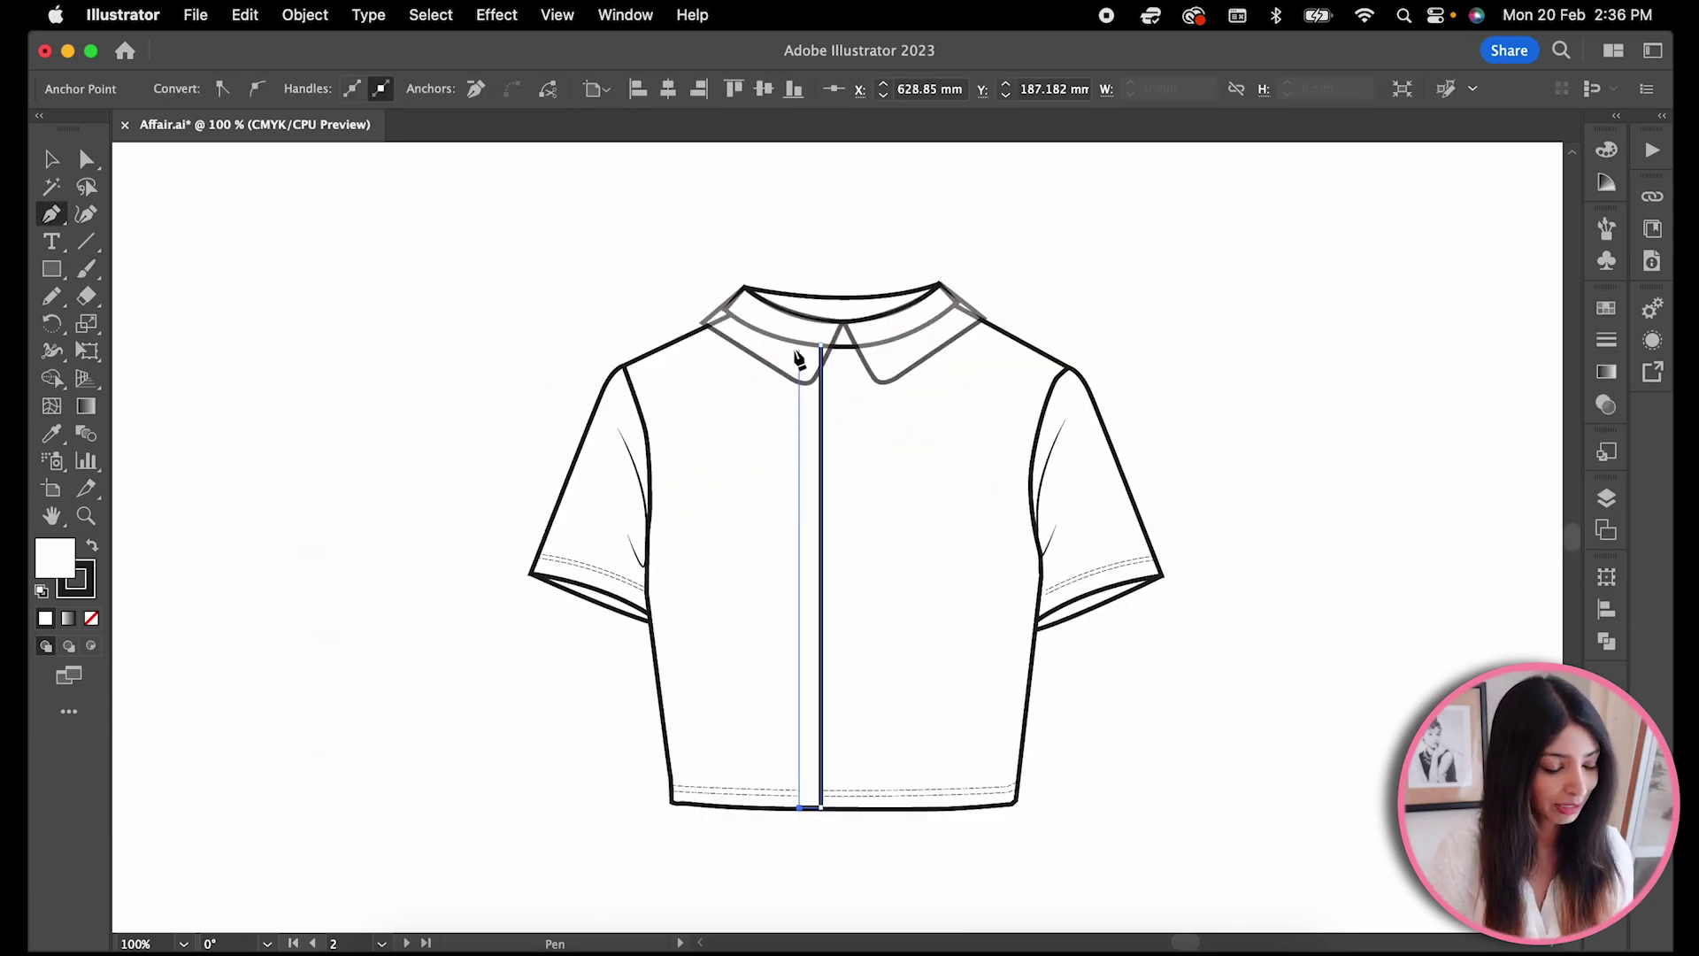
click(1606, 404)
click(1368, 333)
click(1367, 384)
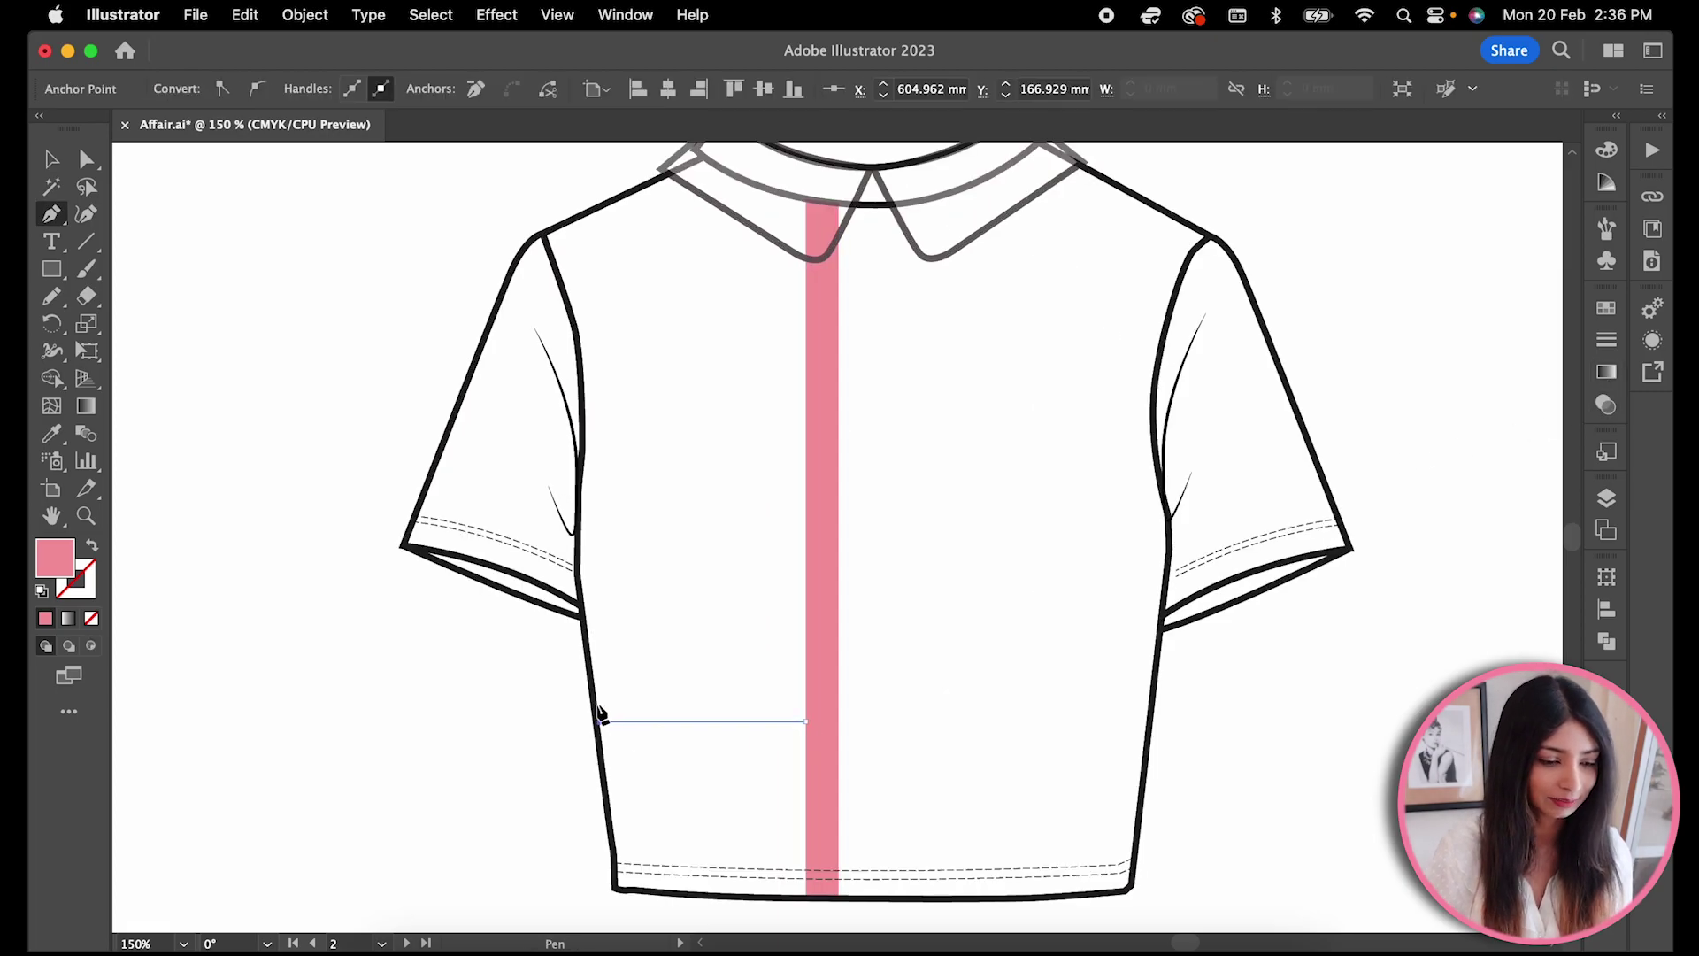
- Draw the six-anchor front panel shape and start outlining another colour panel
click(795, 225)
click(792, 716)
click(583, 717)
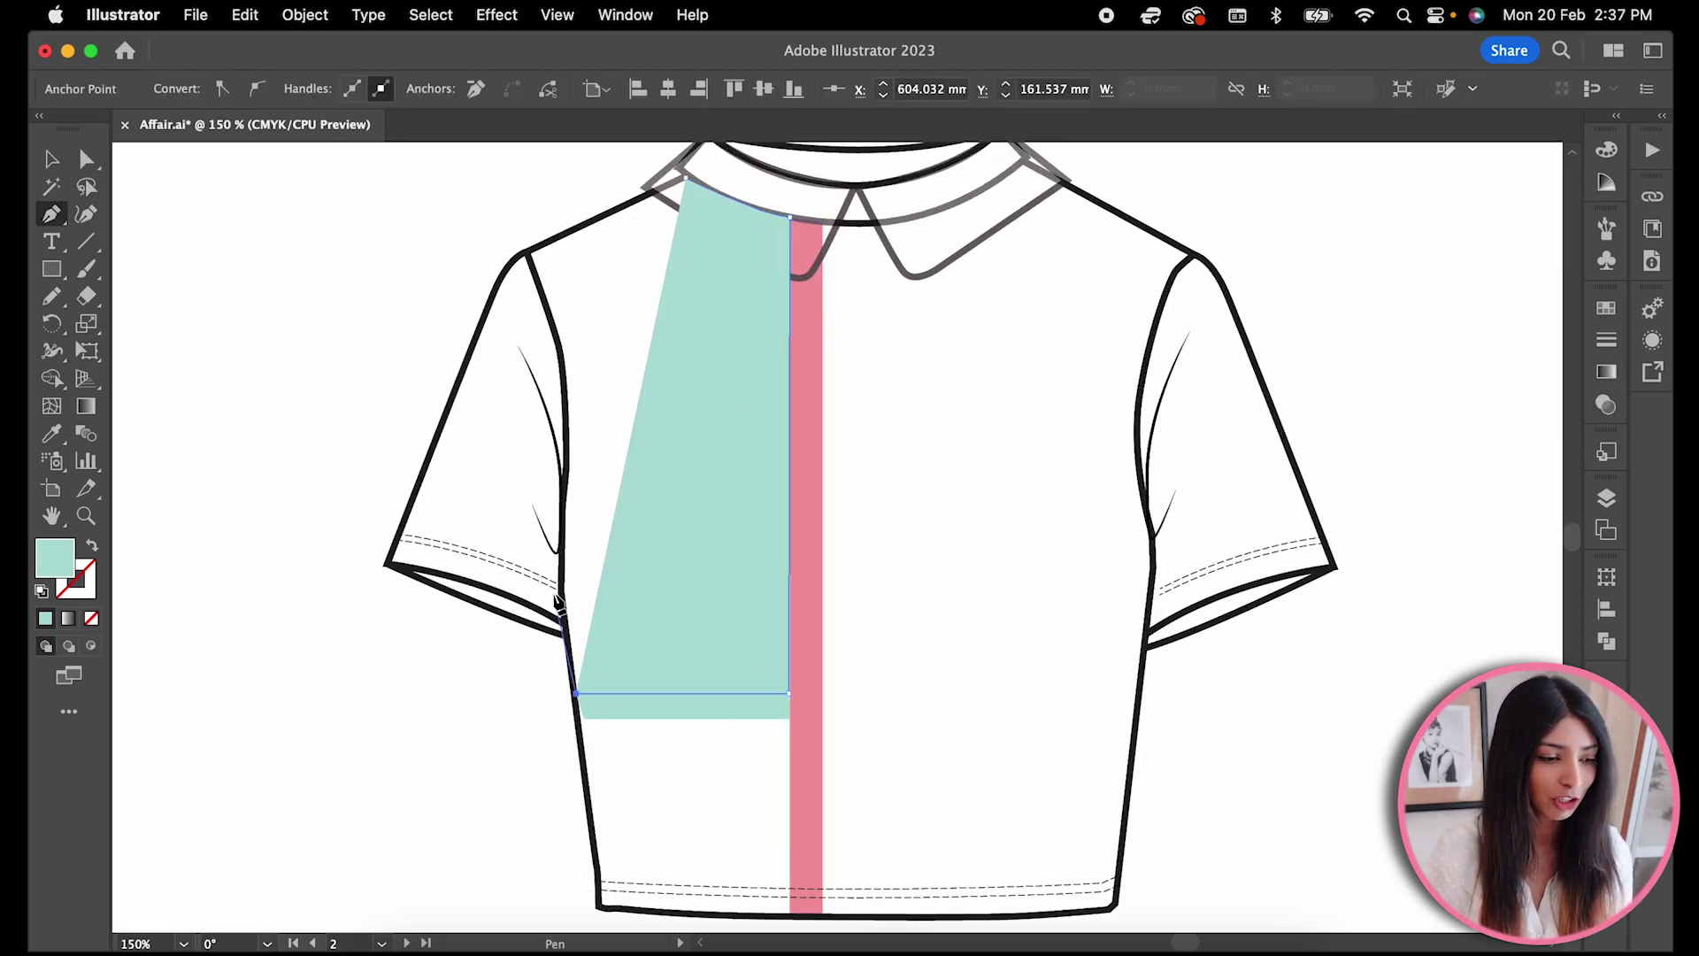
click(559, 602)
click(559, 343)
click(528, 252)
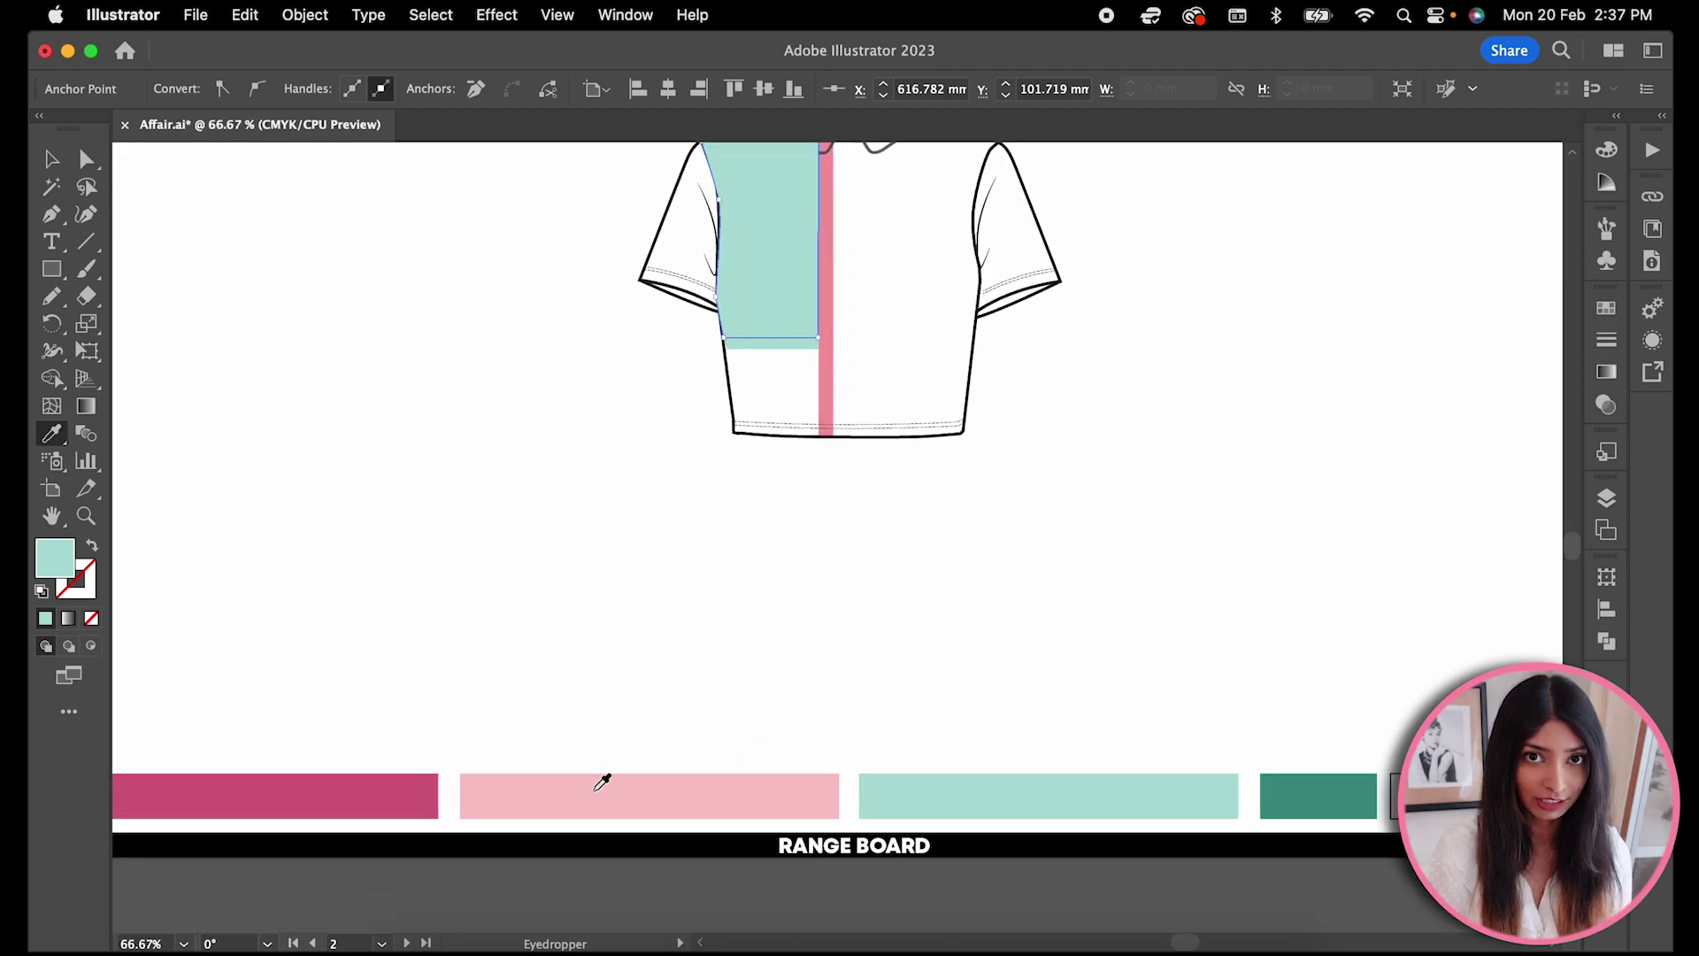
click(803, 382)
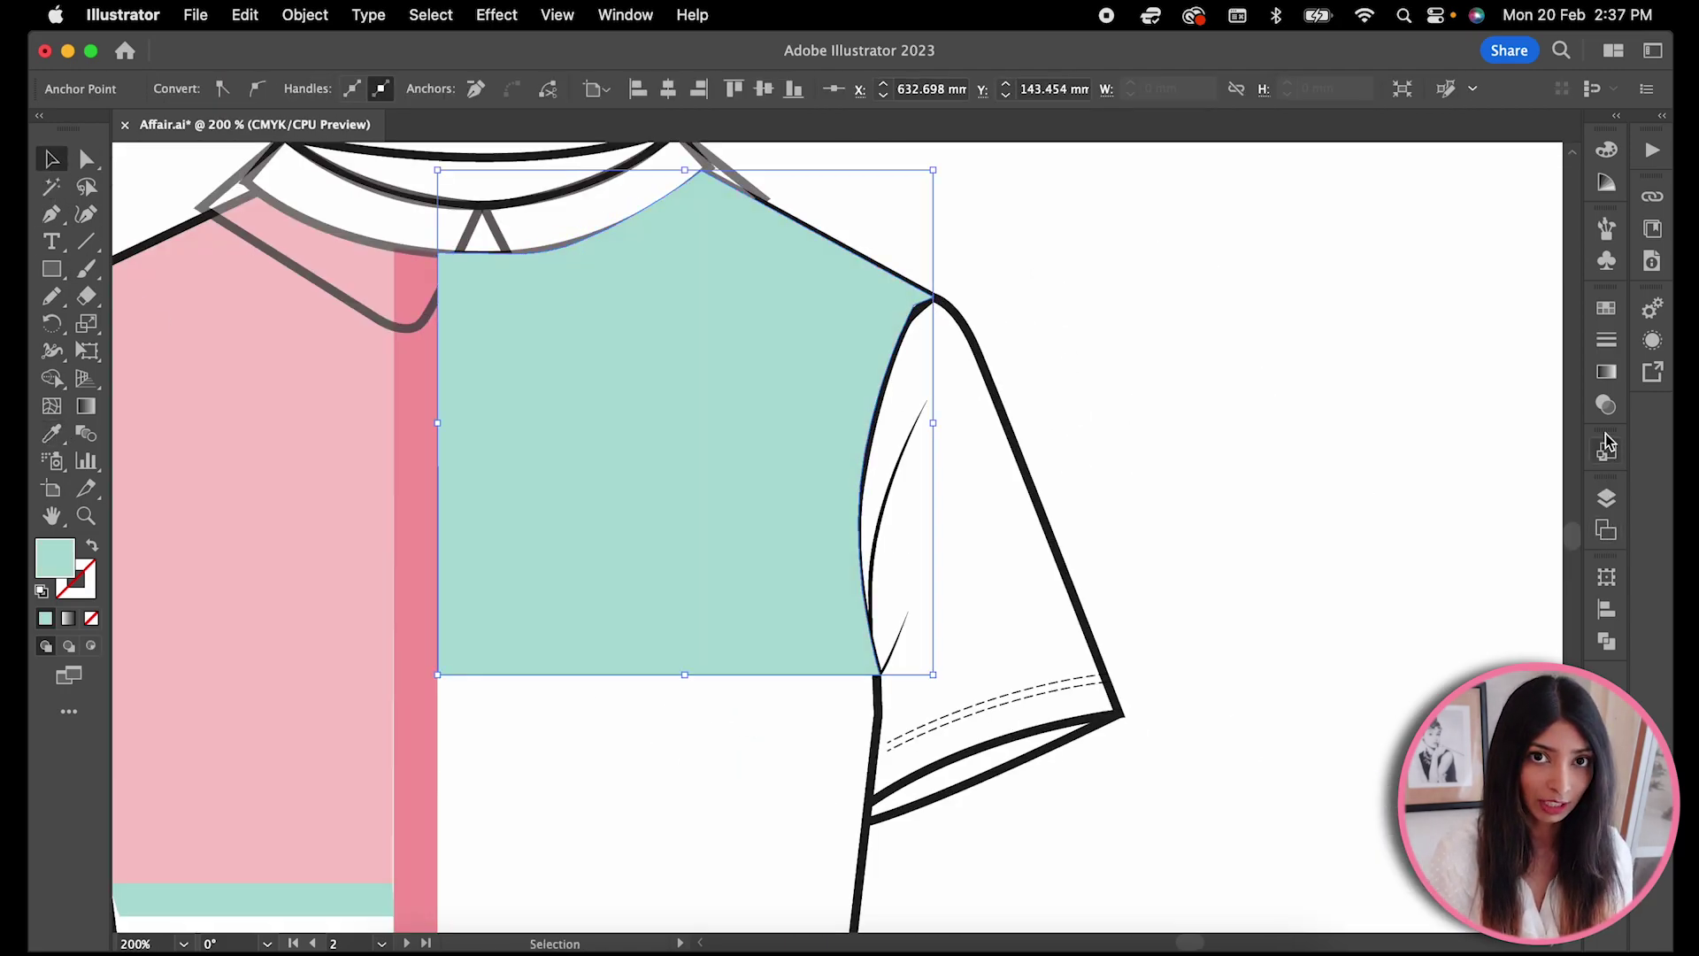
click(1606, 405)
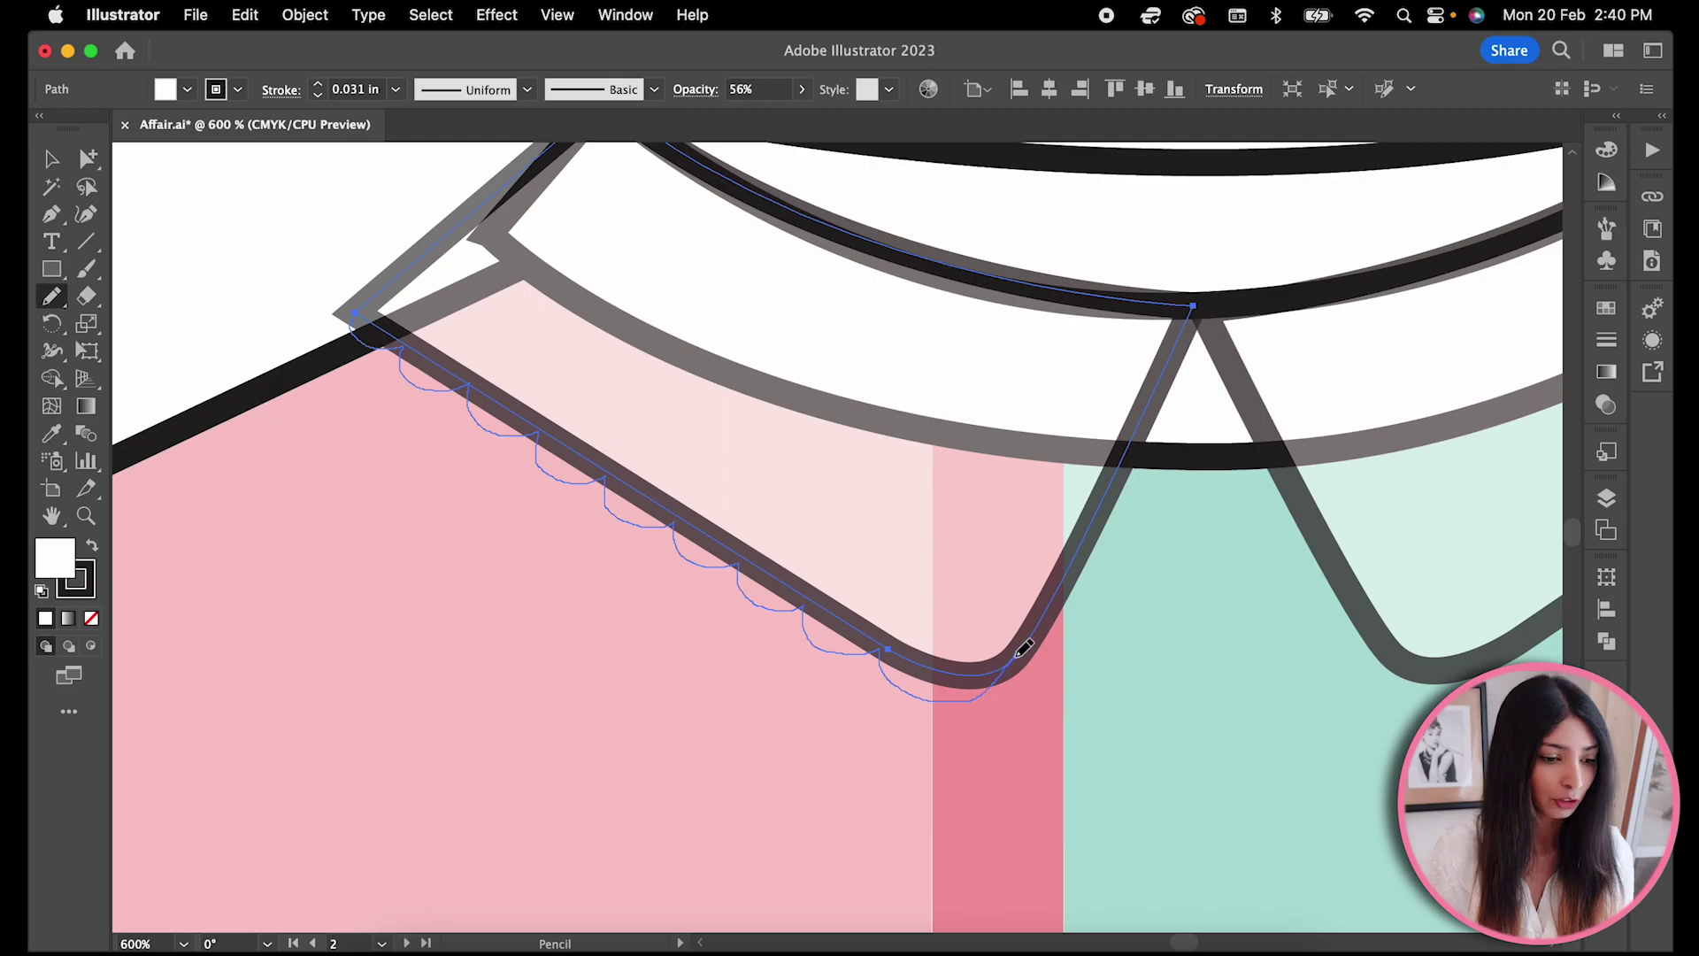
- Pencil-draw the scalloped collar edge and give its stroke a round join
drag(1023, 646, 1024, 646)
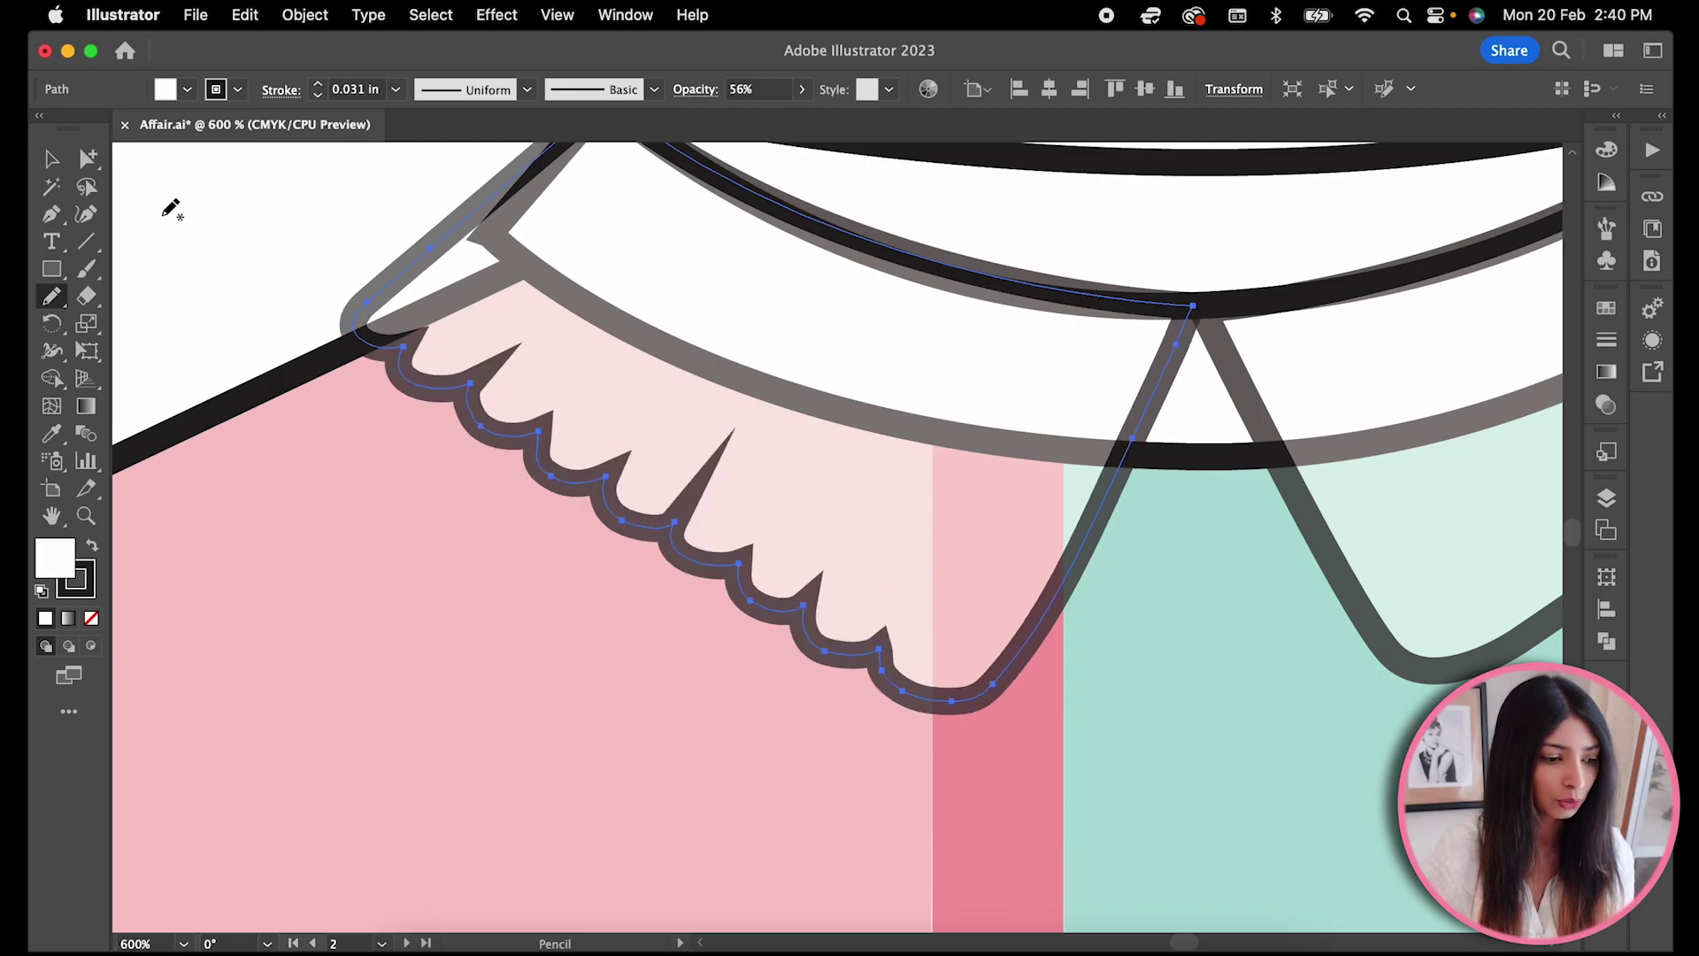
click(52, 161)
key(super+minus)
key(super+minus)
key(super+minus)
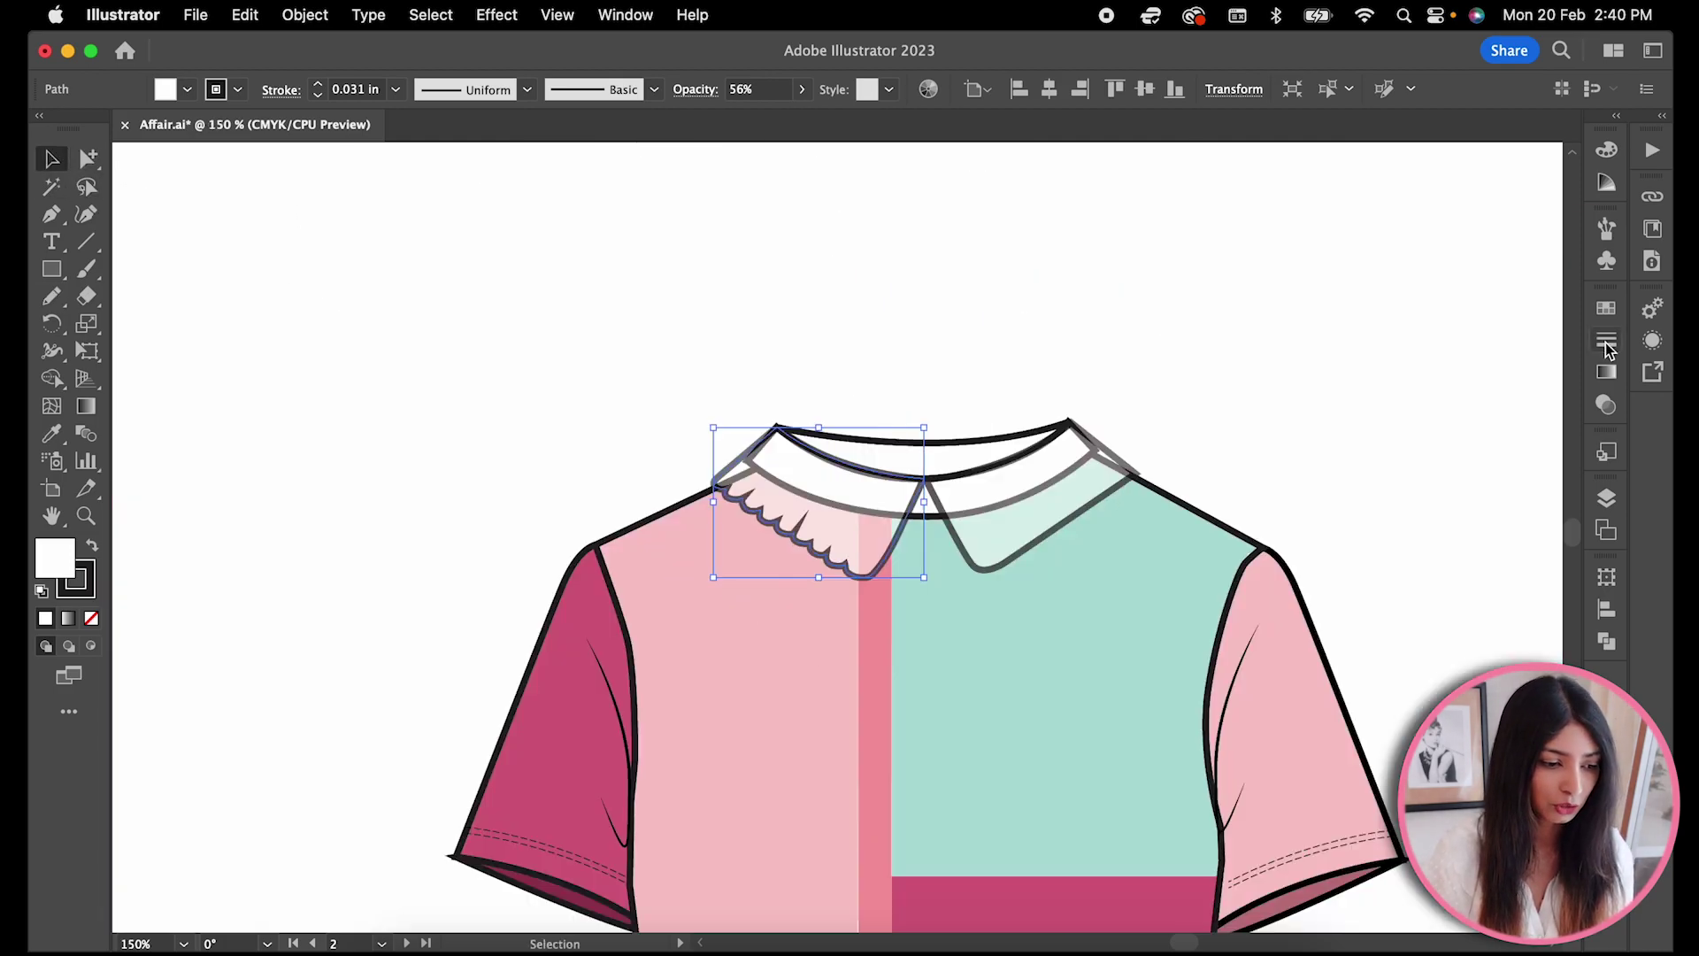
click(1606, 343)
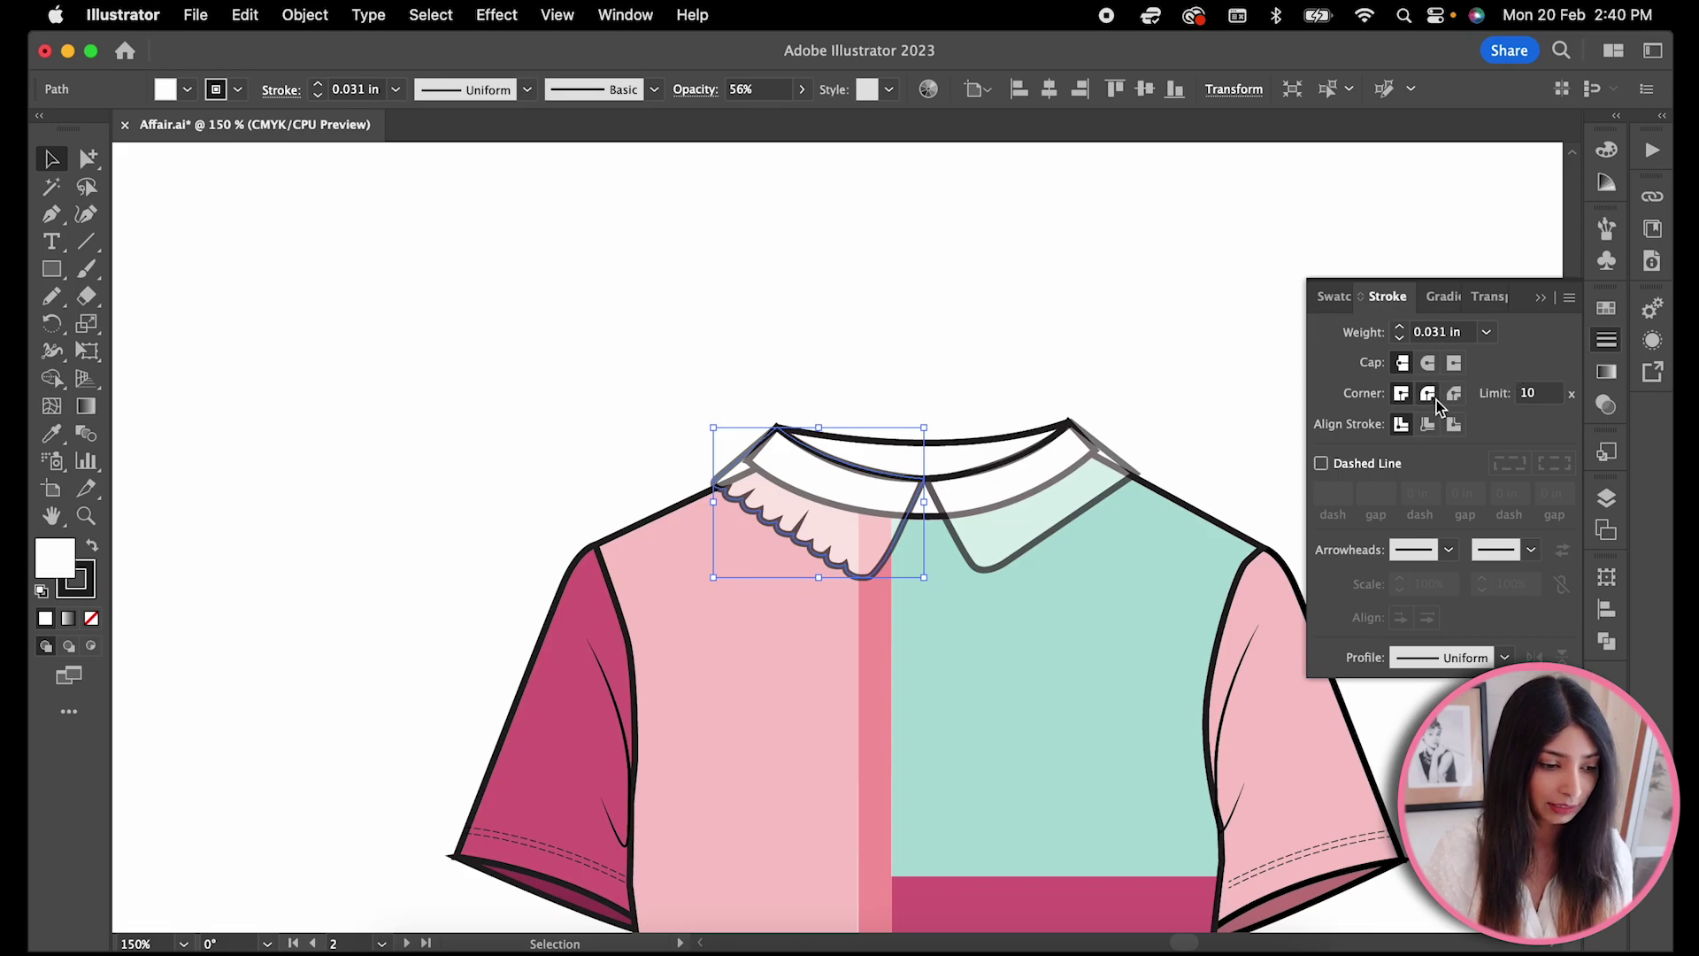
click(1436, 400)
- Reflect a copy of the scalloped edge onto the other collar side
click(1602, 342)
key(super+plus)
key(super+plus)
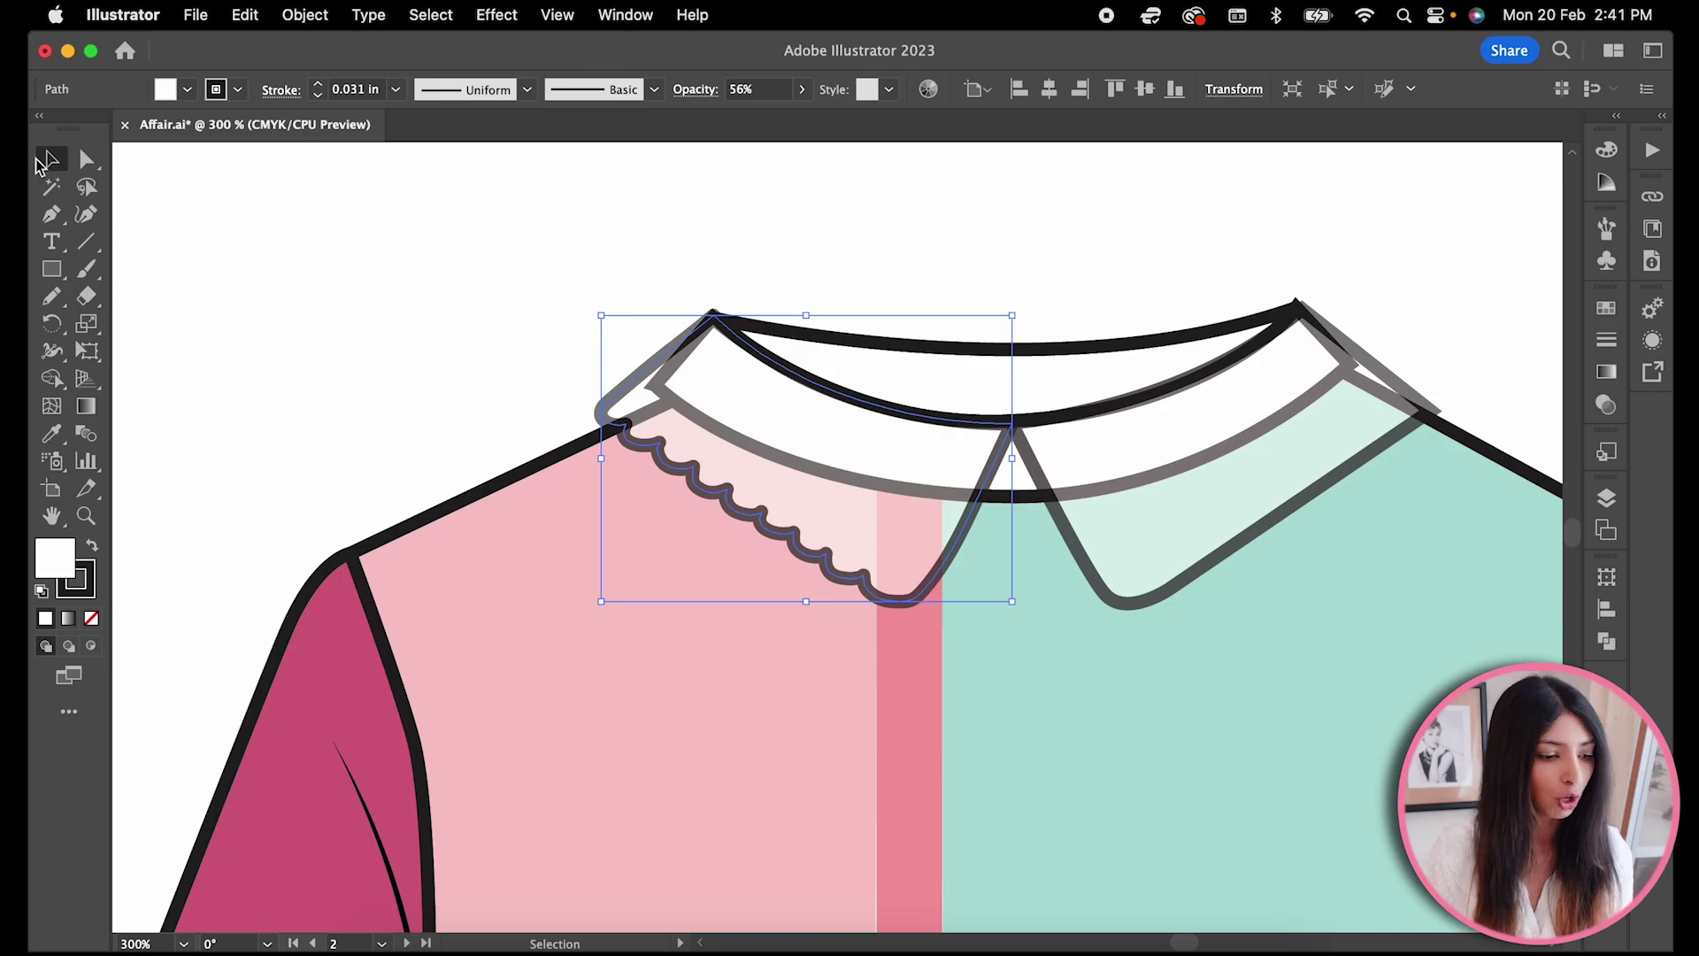
key(a)
right_click(819, 269)
click(1078, 803)
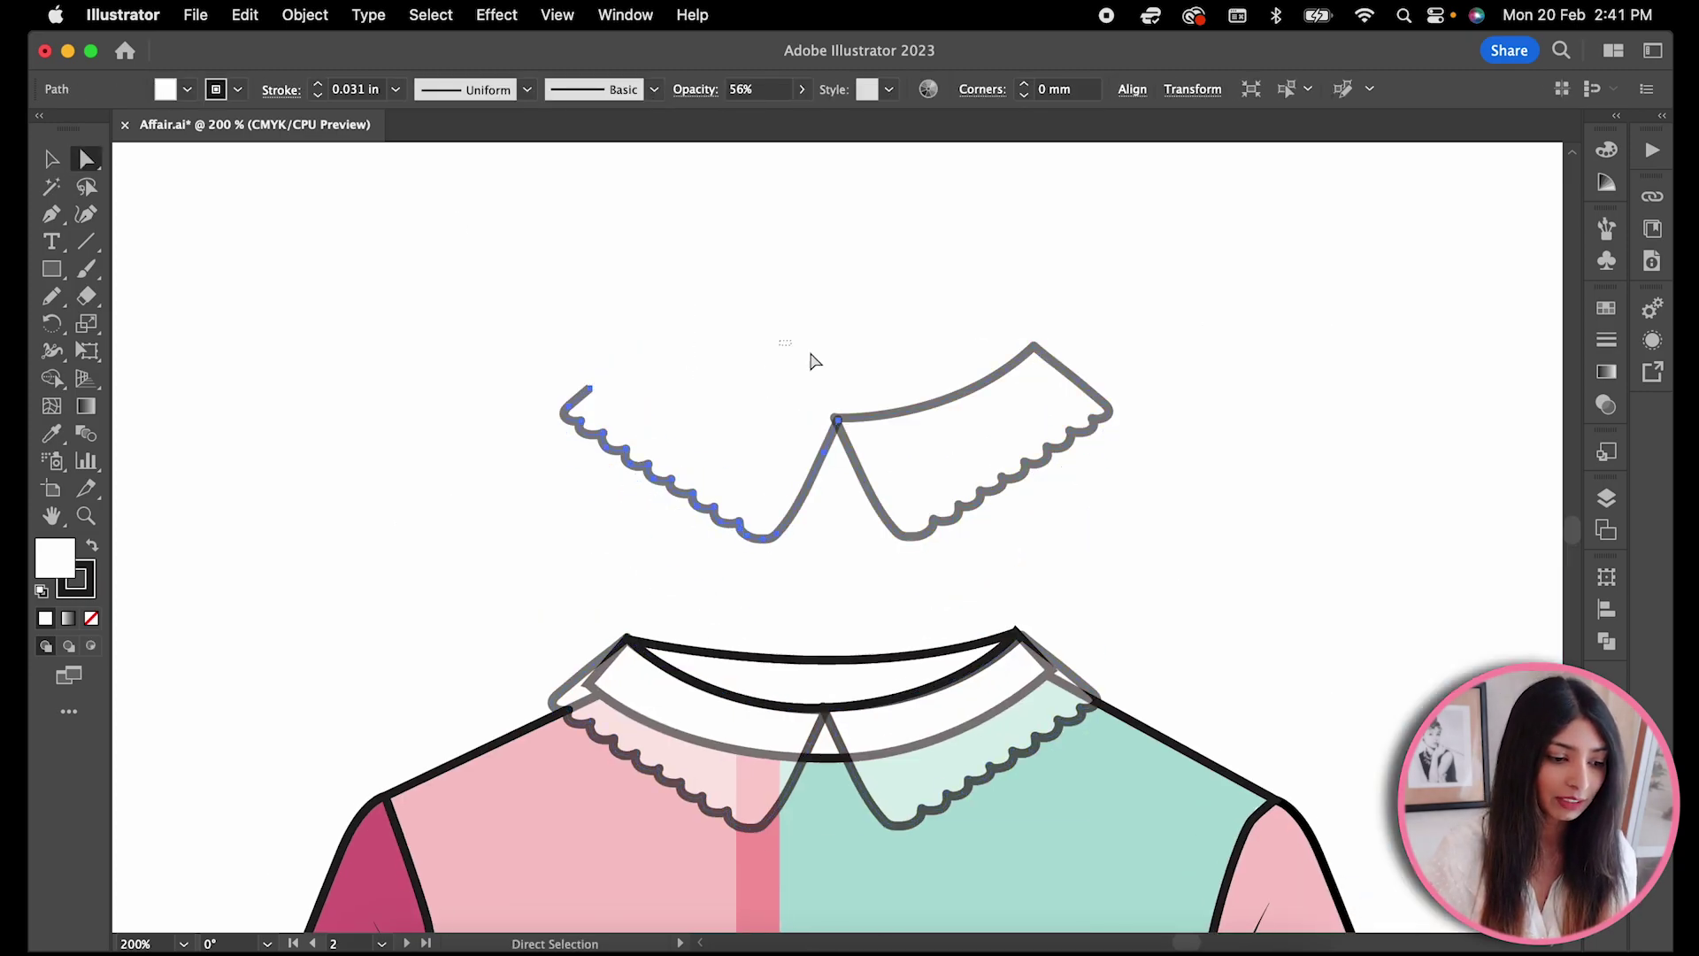
- Stroke the collar trim magenta and move it onto the shirt collar
key(v)
drag(522, 268, 1128, 550)
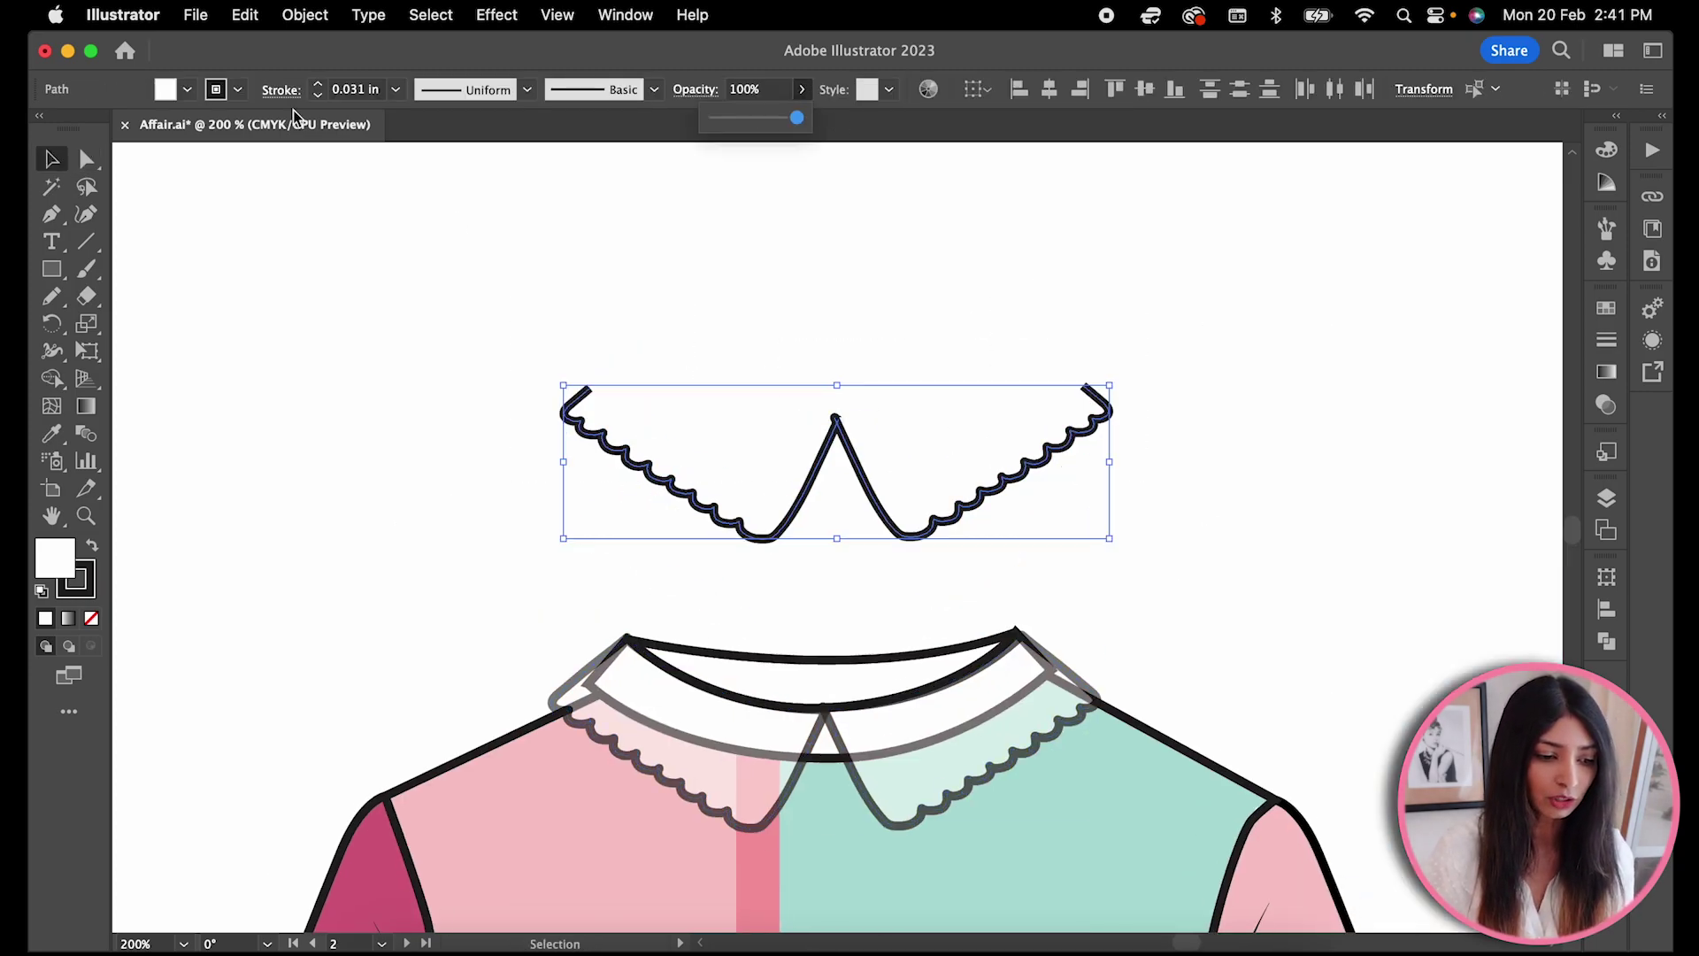
click(236, 90)
click(107, 139)
scroll(879, 383, down, 2)
drag(835, 670, 835, 670)
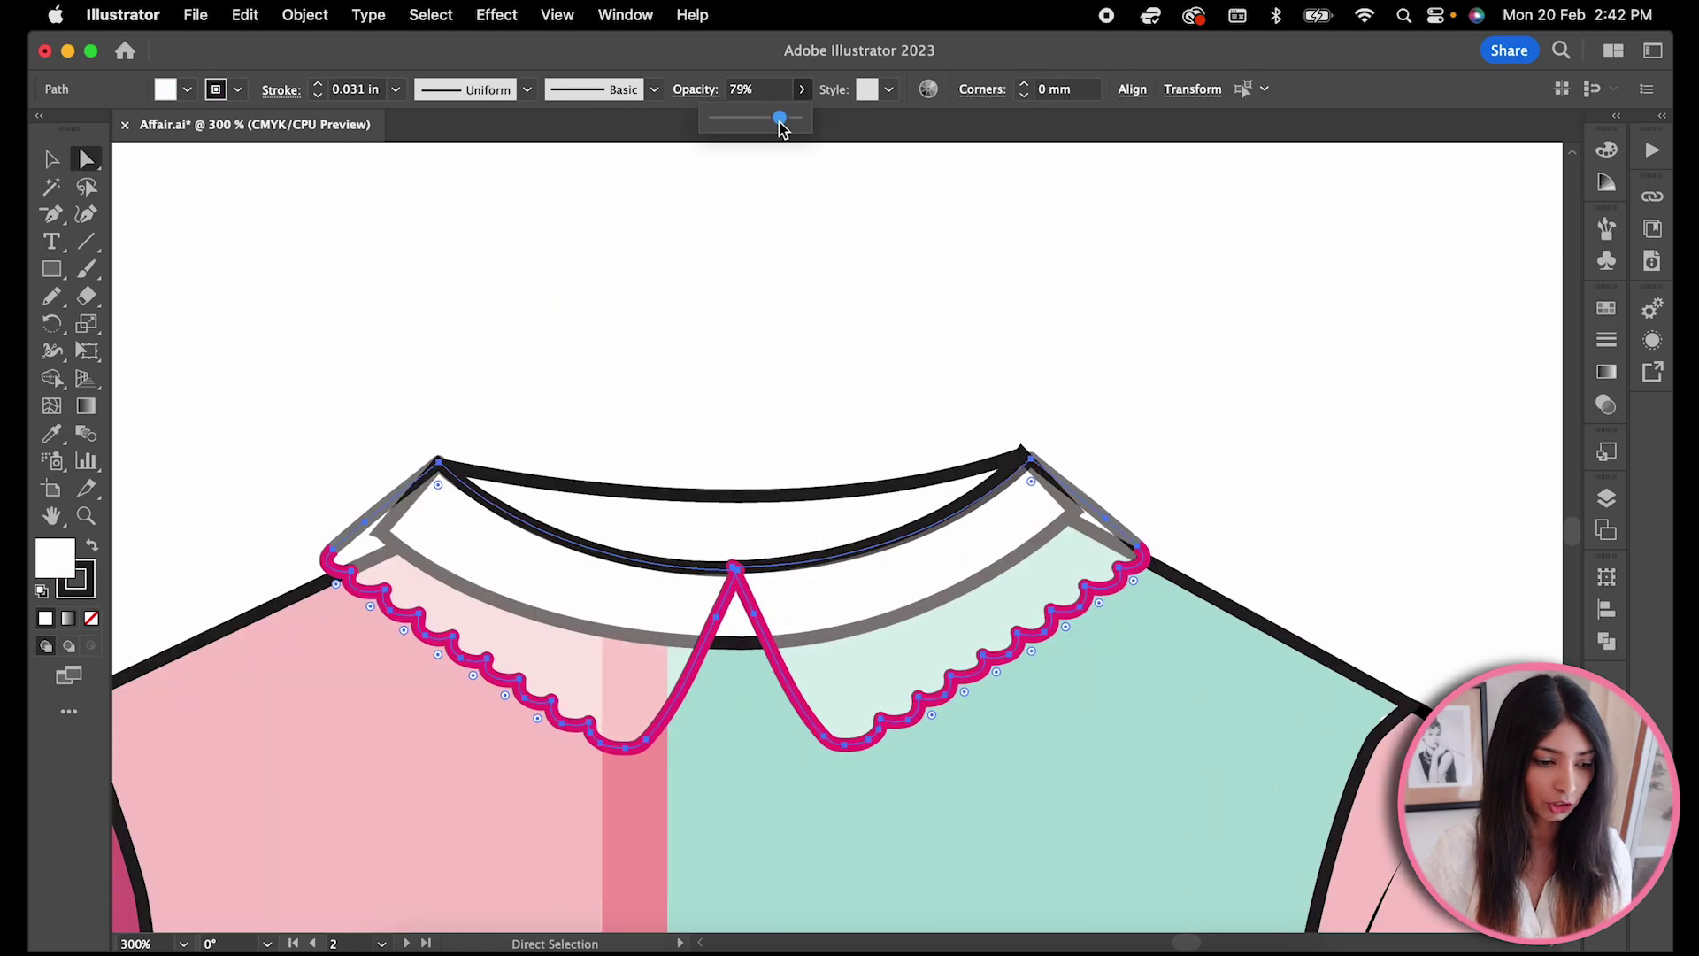
click(739, 274)
- Move the shirt beside the bouquet and copy a maroon flower onto its hem patch
key(super+0)
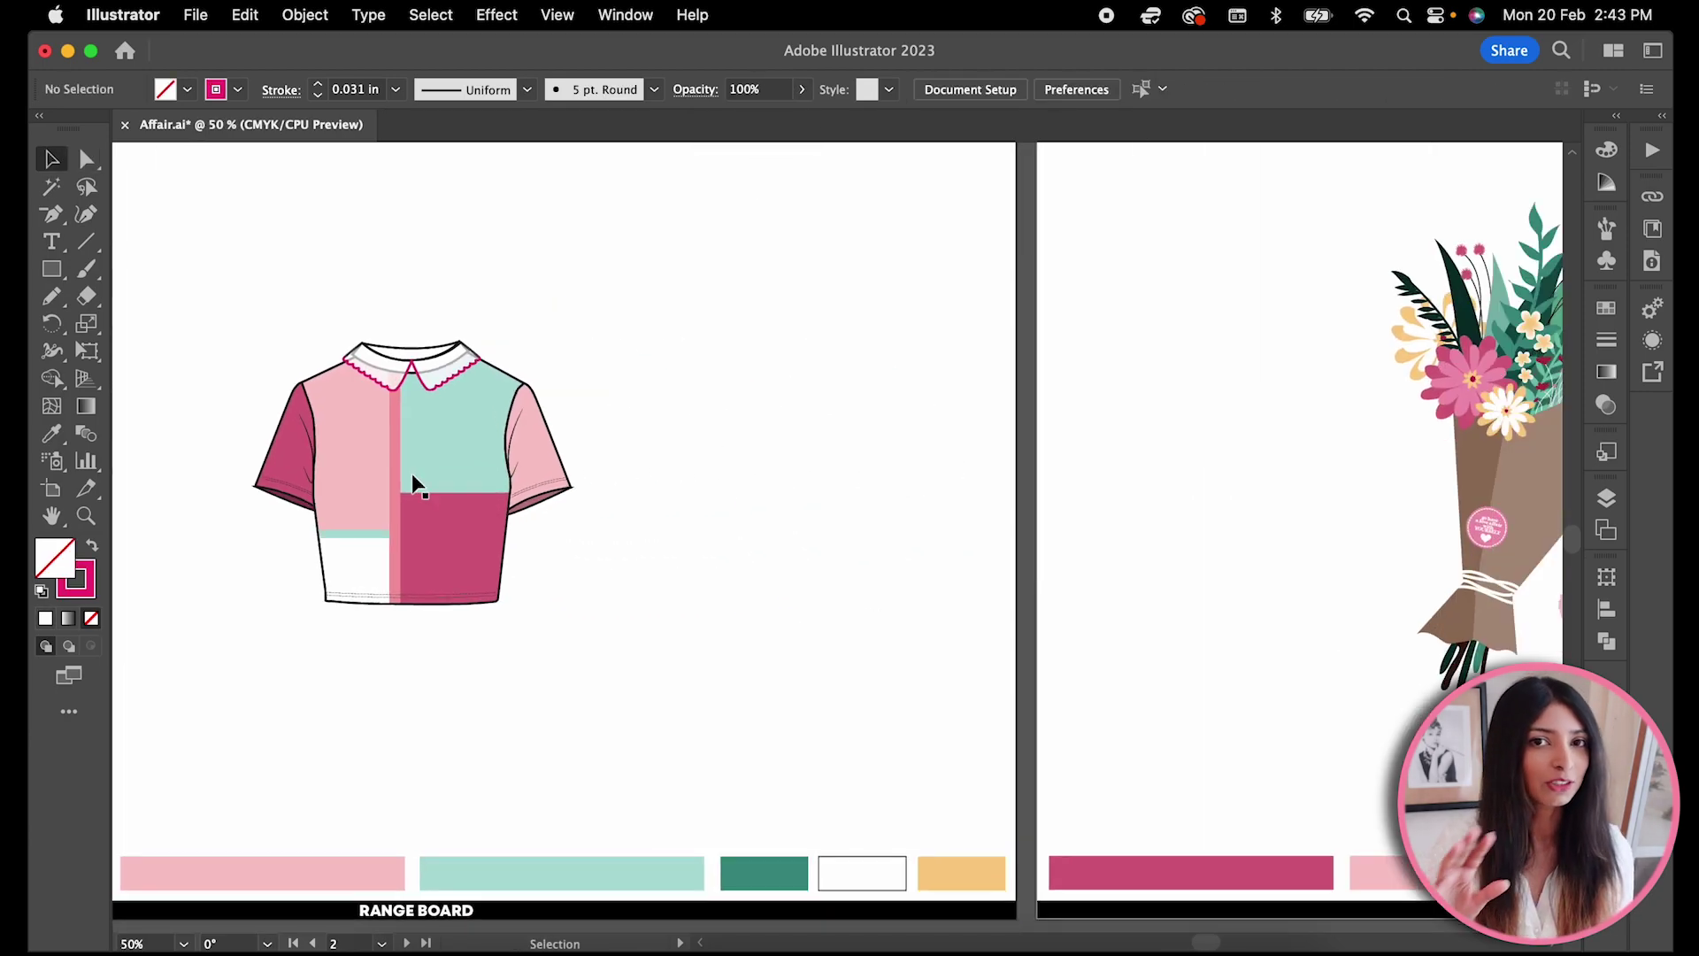
drag(516, 483, 1236, 486)
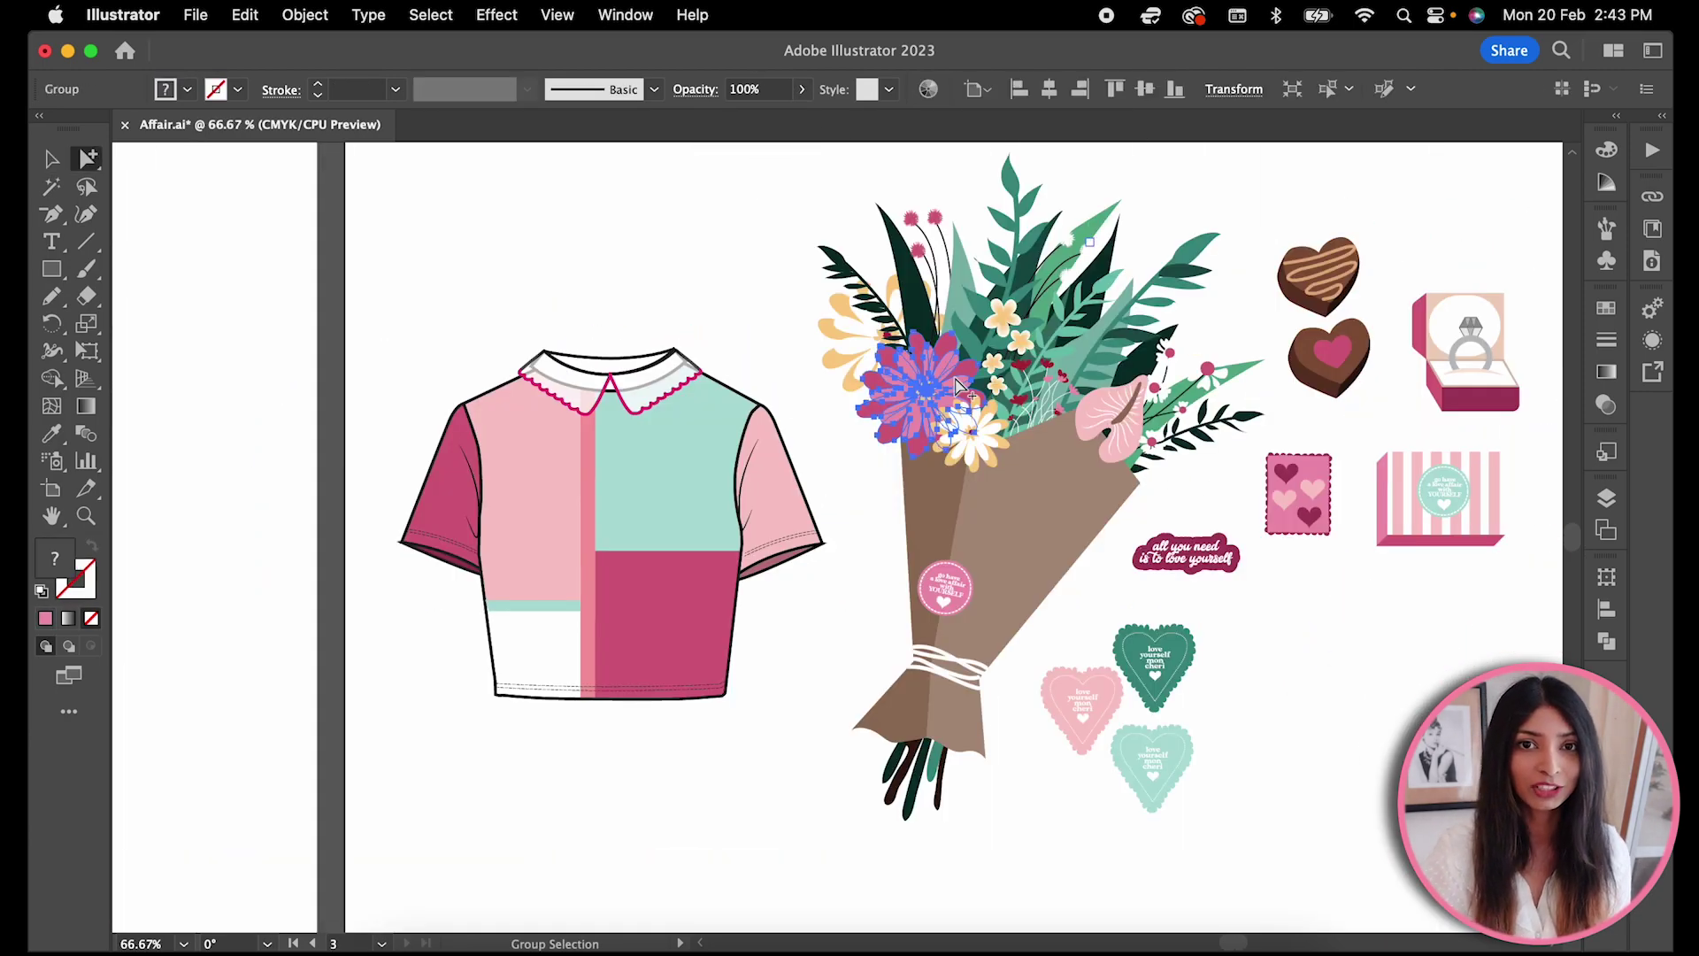
drag(959, 385, 837, 570)
drag(804, 580, 541, 653)
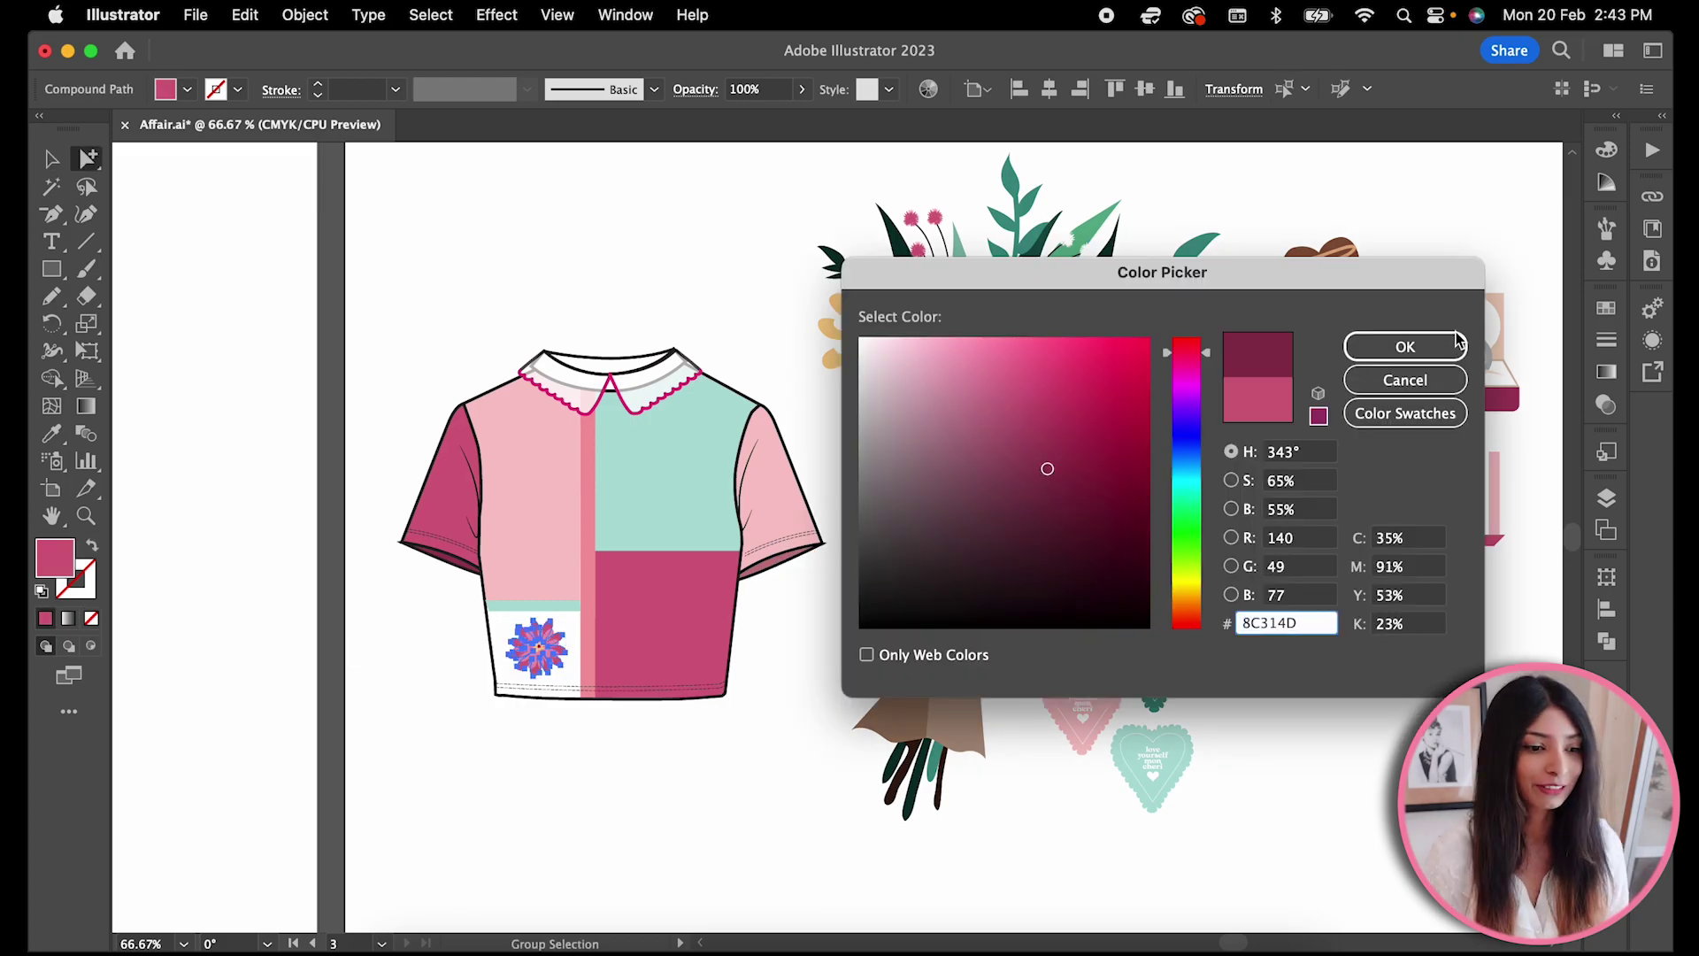
click(1453, 343)
- Copy the green heart onto the shirt front and place rotated sprigs on the shoulder
drag(1176, 649, 700, 442)
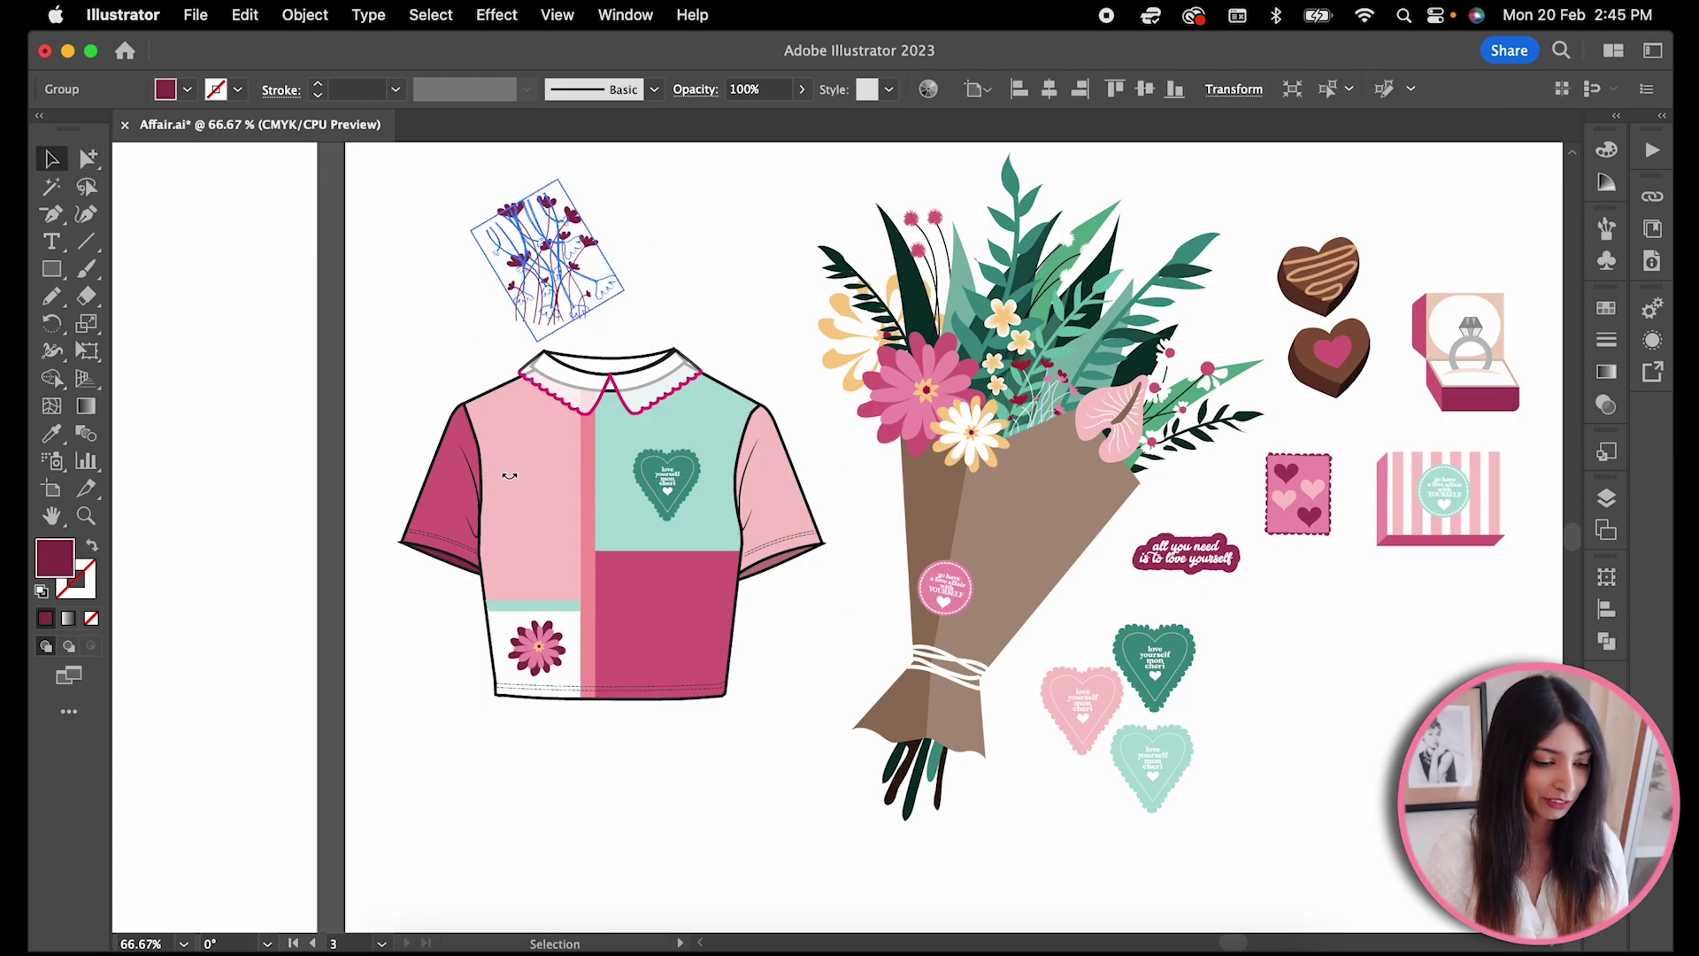
drag(648, 230, 638, 326)
drag(506, 451, 504, 452)
key(super+equal)
key(super+equal)
key(super+equal)
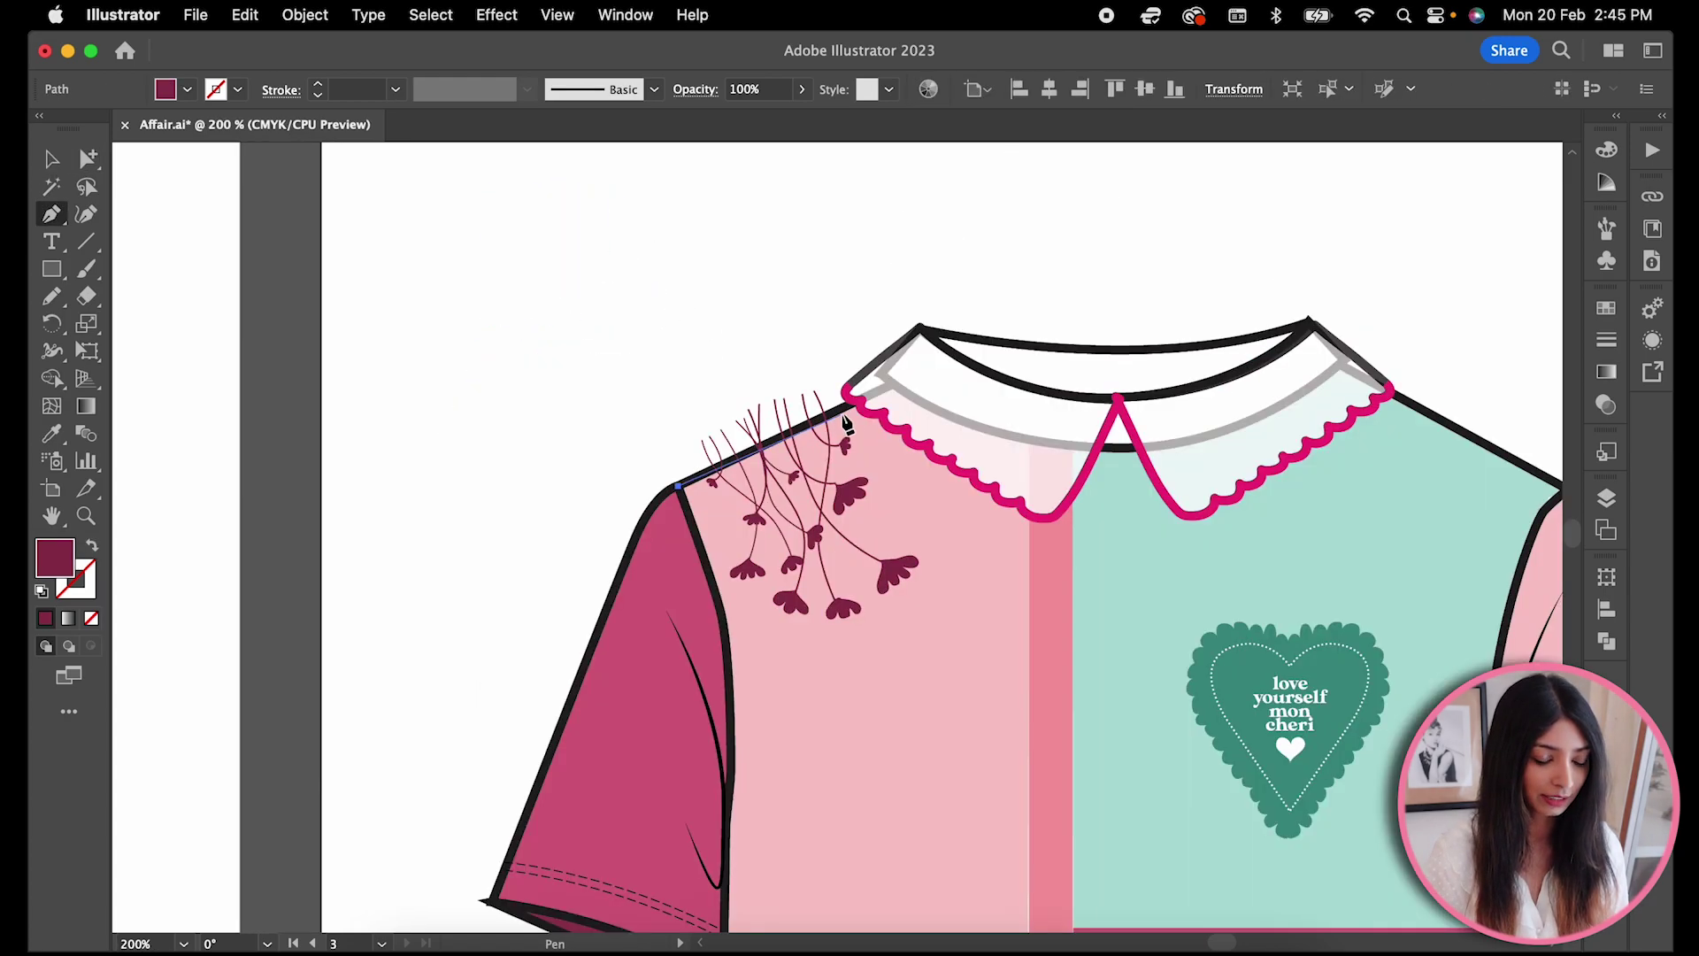
- Draw a clipping shape over the shoulder sprigs and colour the sticker text dark red
key(p)
click(863, 403)
click(959, 592)
click(776, 668)
right_click(781, 406)
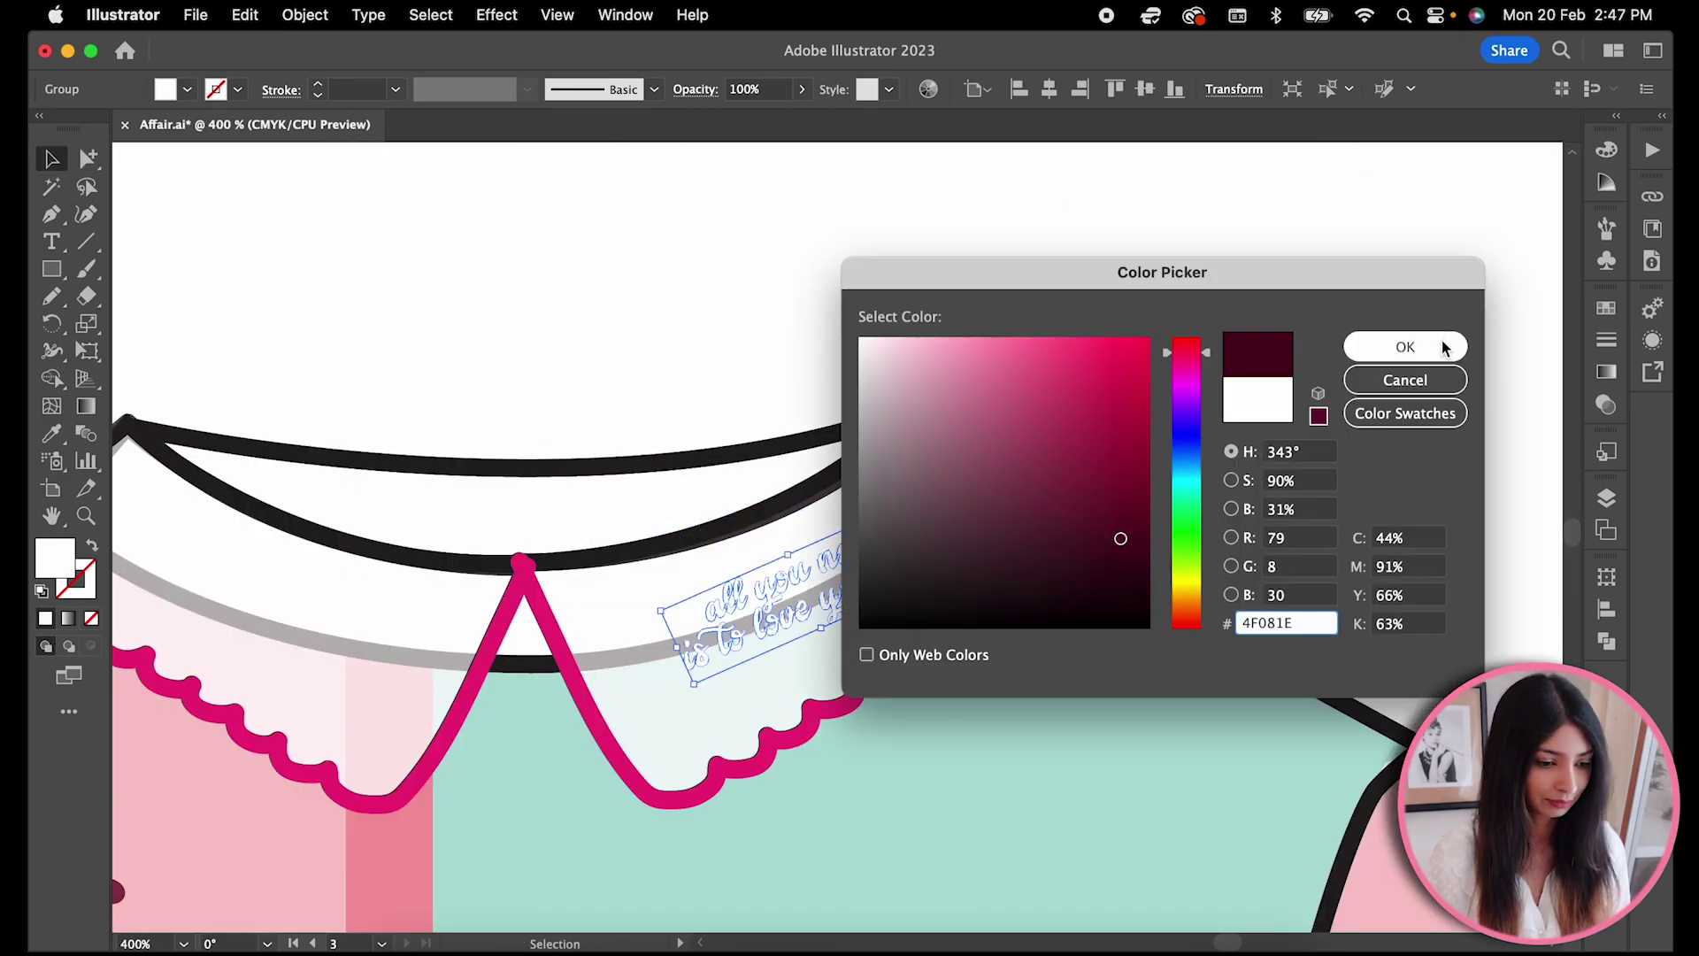
click(1444, 346)
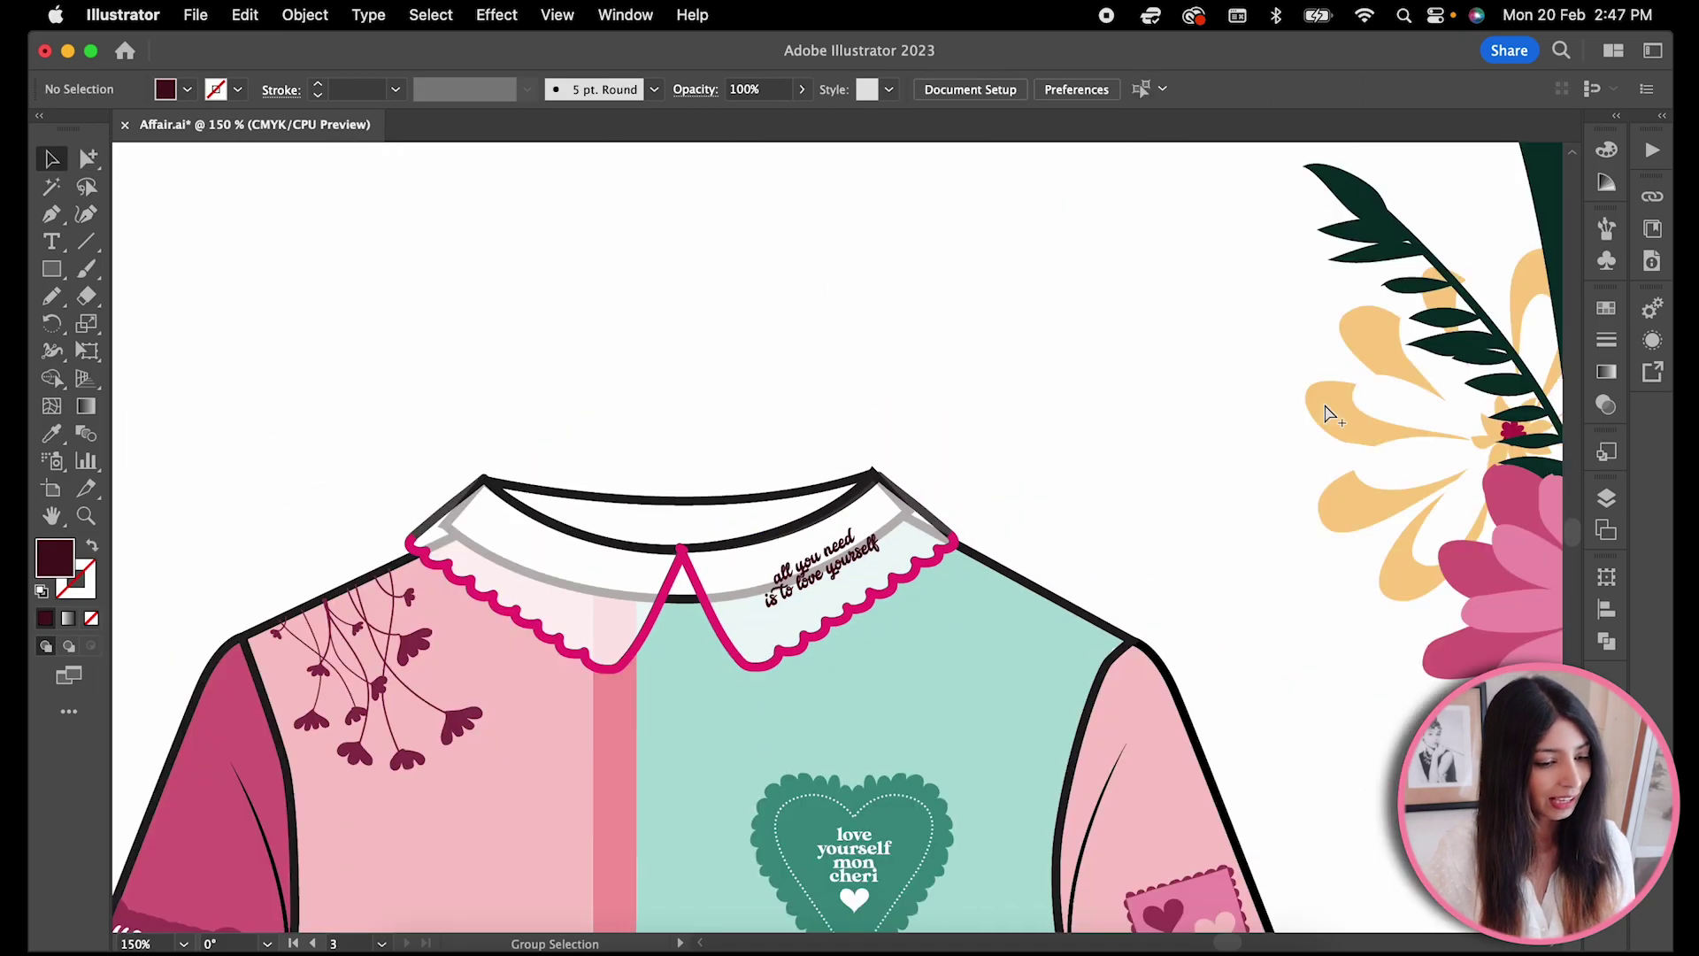
scroll(1327, 412, left, 3)
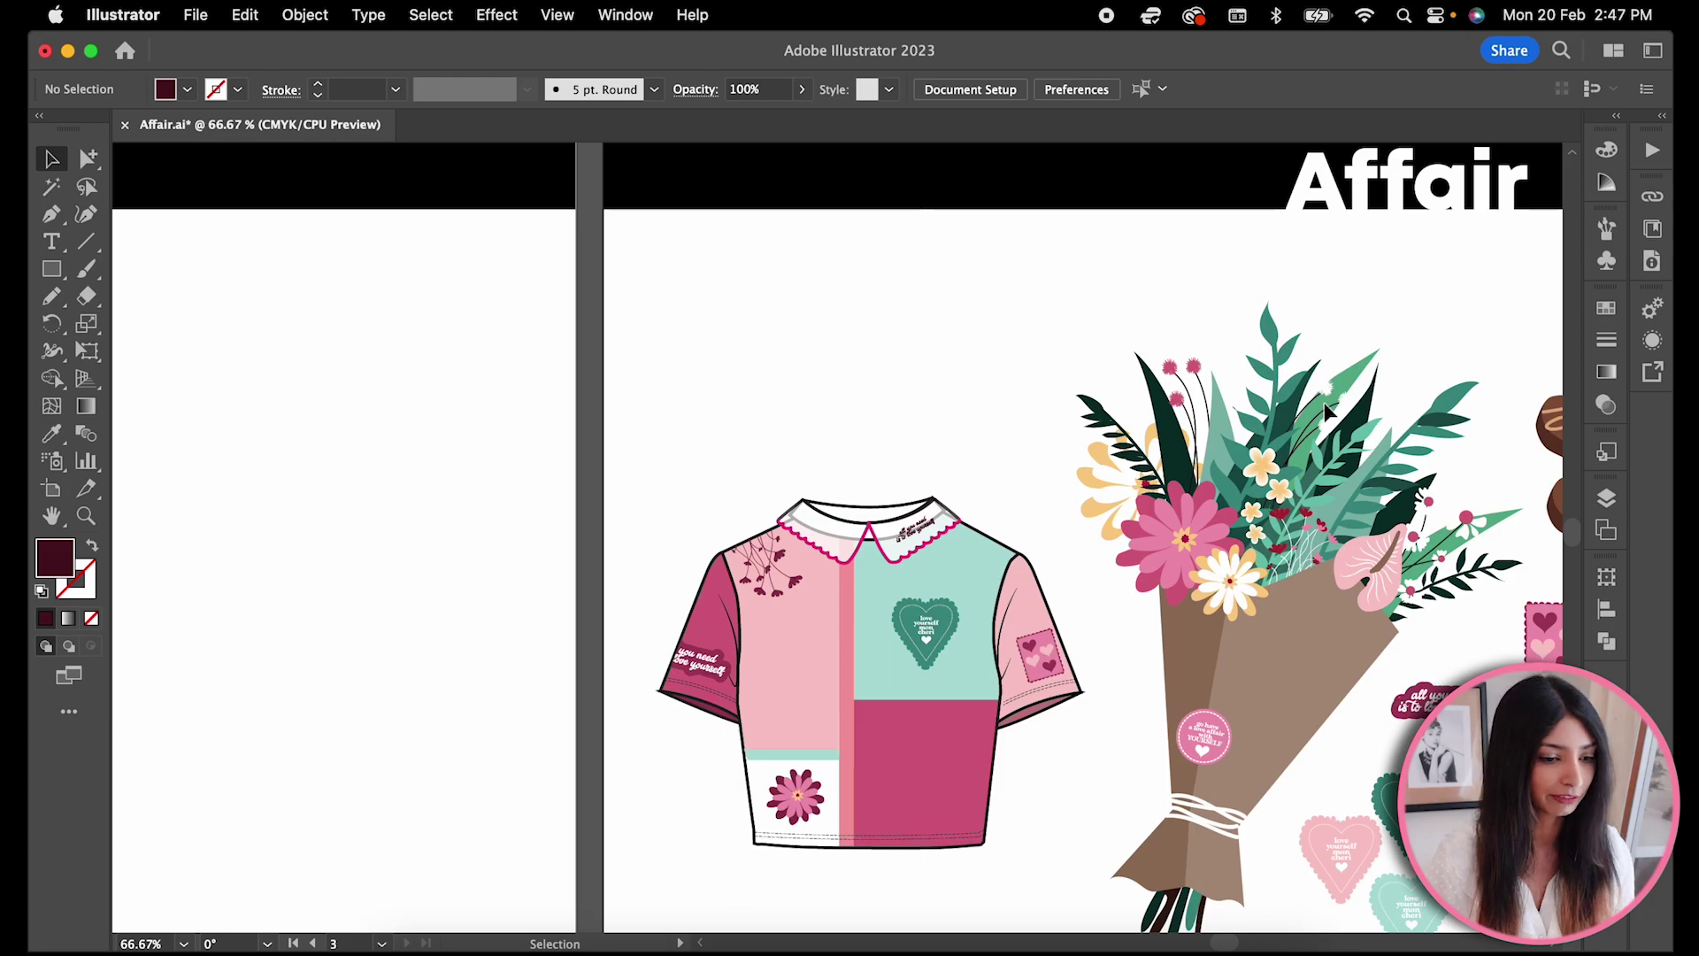
- Style the script text white in Agreement Signature and size it over the shirt
click(330, 764)
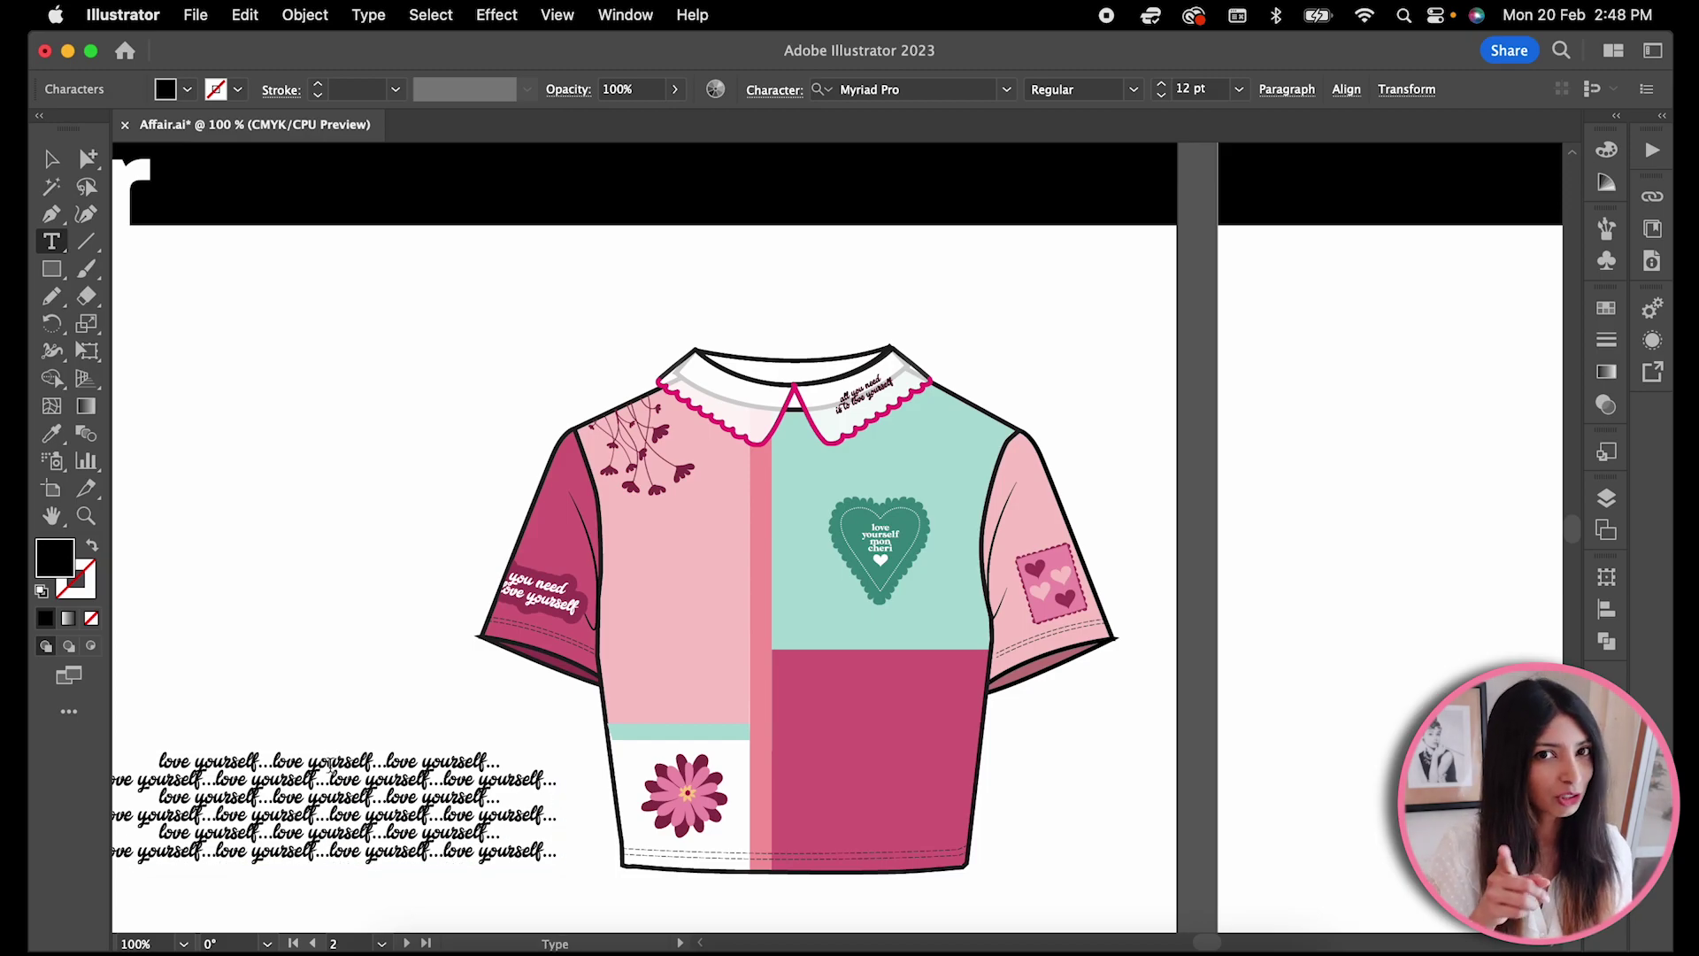
key(Escape)
click(1007, 90)
scroll(1096, 481, down, 10)
click(912, 559)
click(186, 89)
click(59, 128)
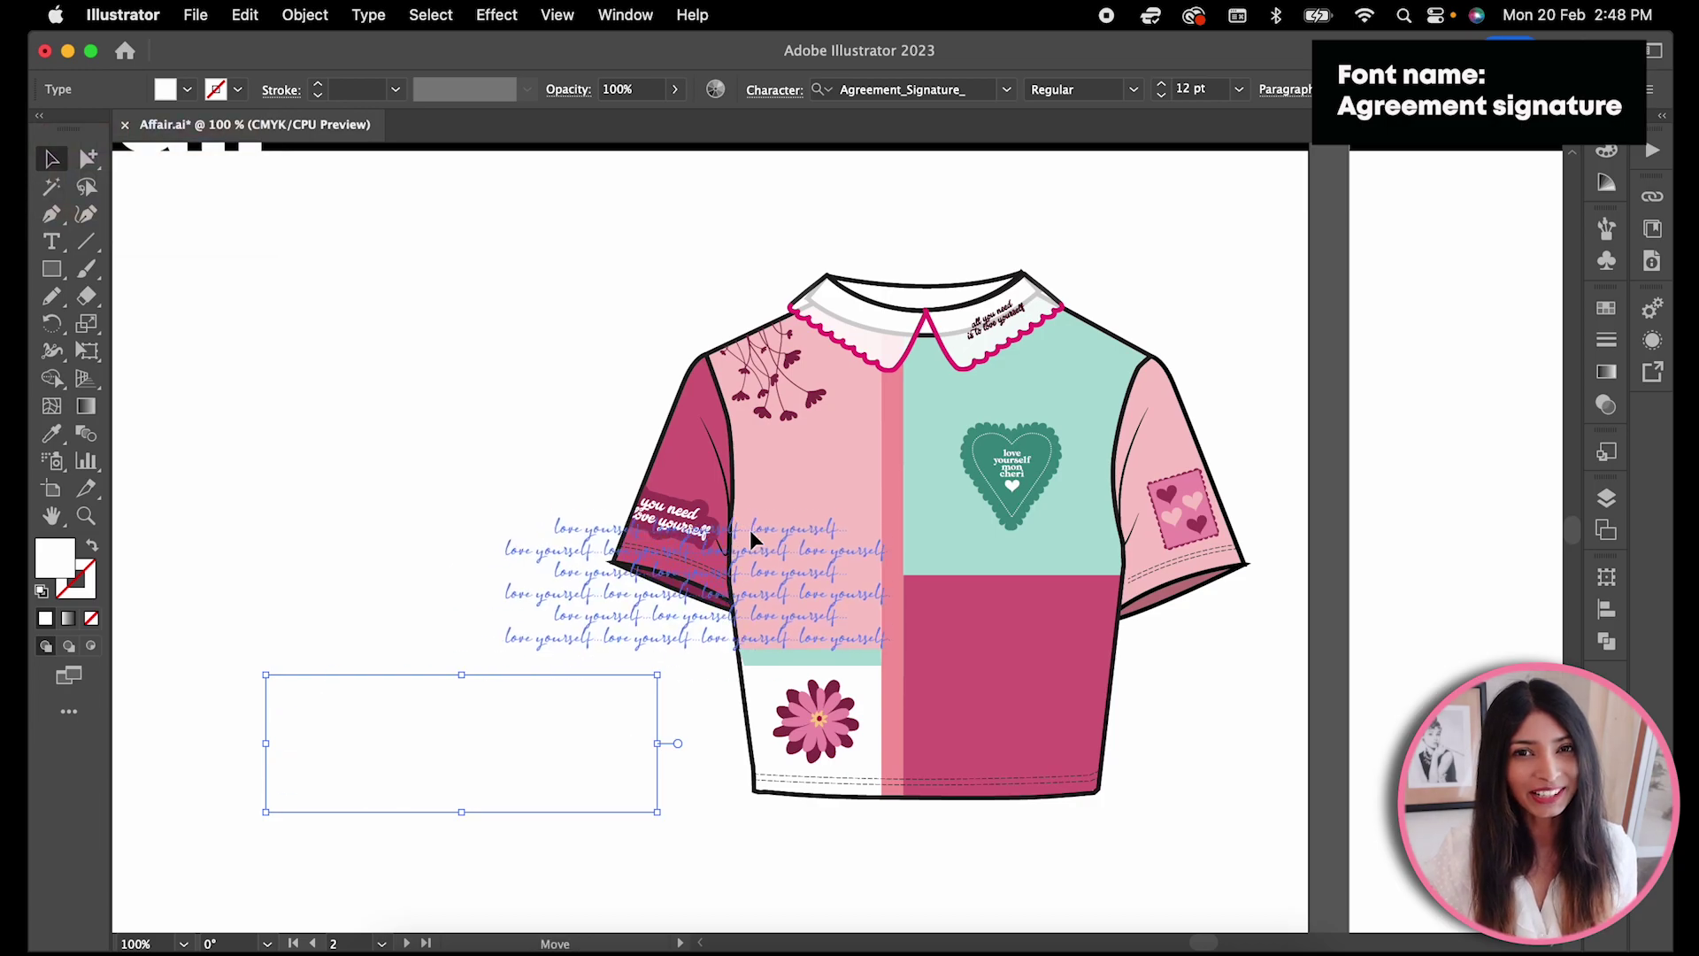
drag(508, 706, 698, 524)
drag(462, 496, 591, 531)
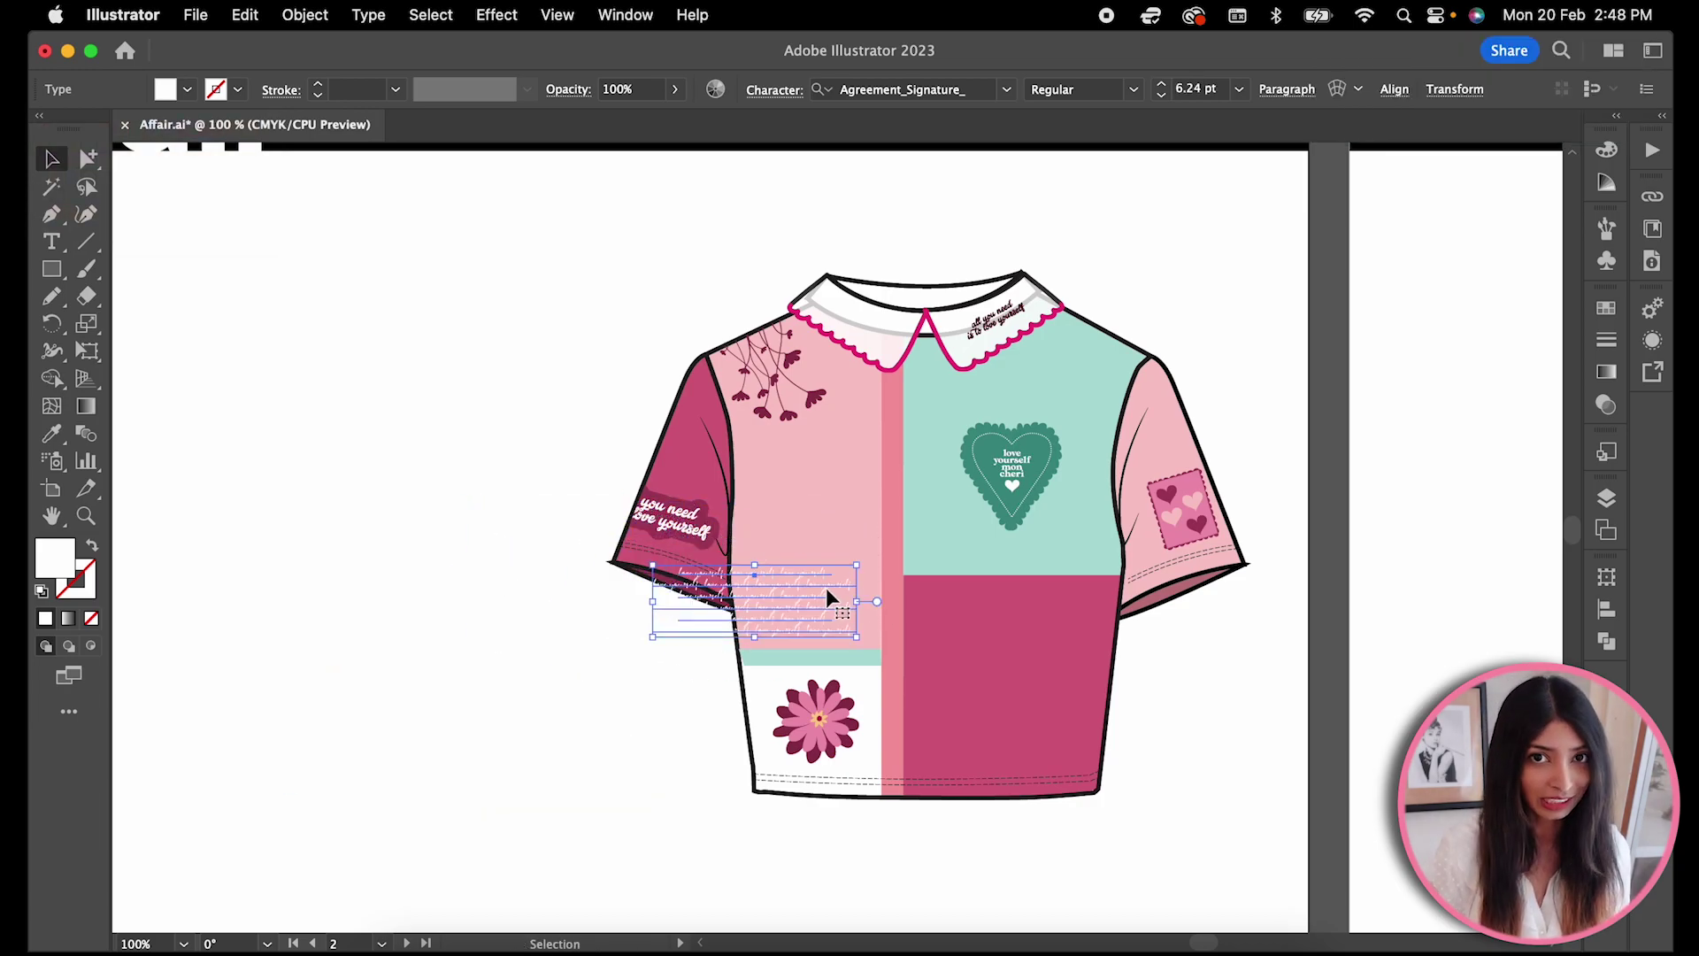
- Clip the script text inside the pink front panel, then go to artboard 3
key(a)
click(849, 485)
right_click(659, 428)
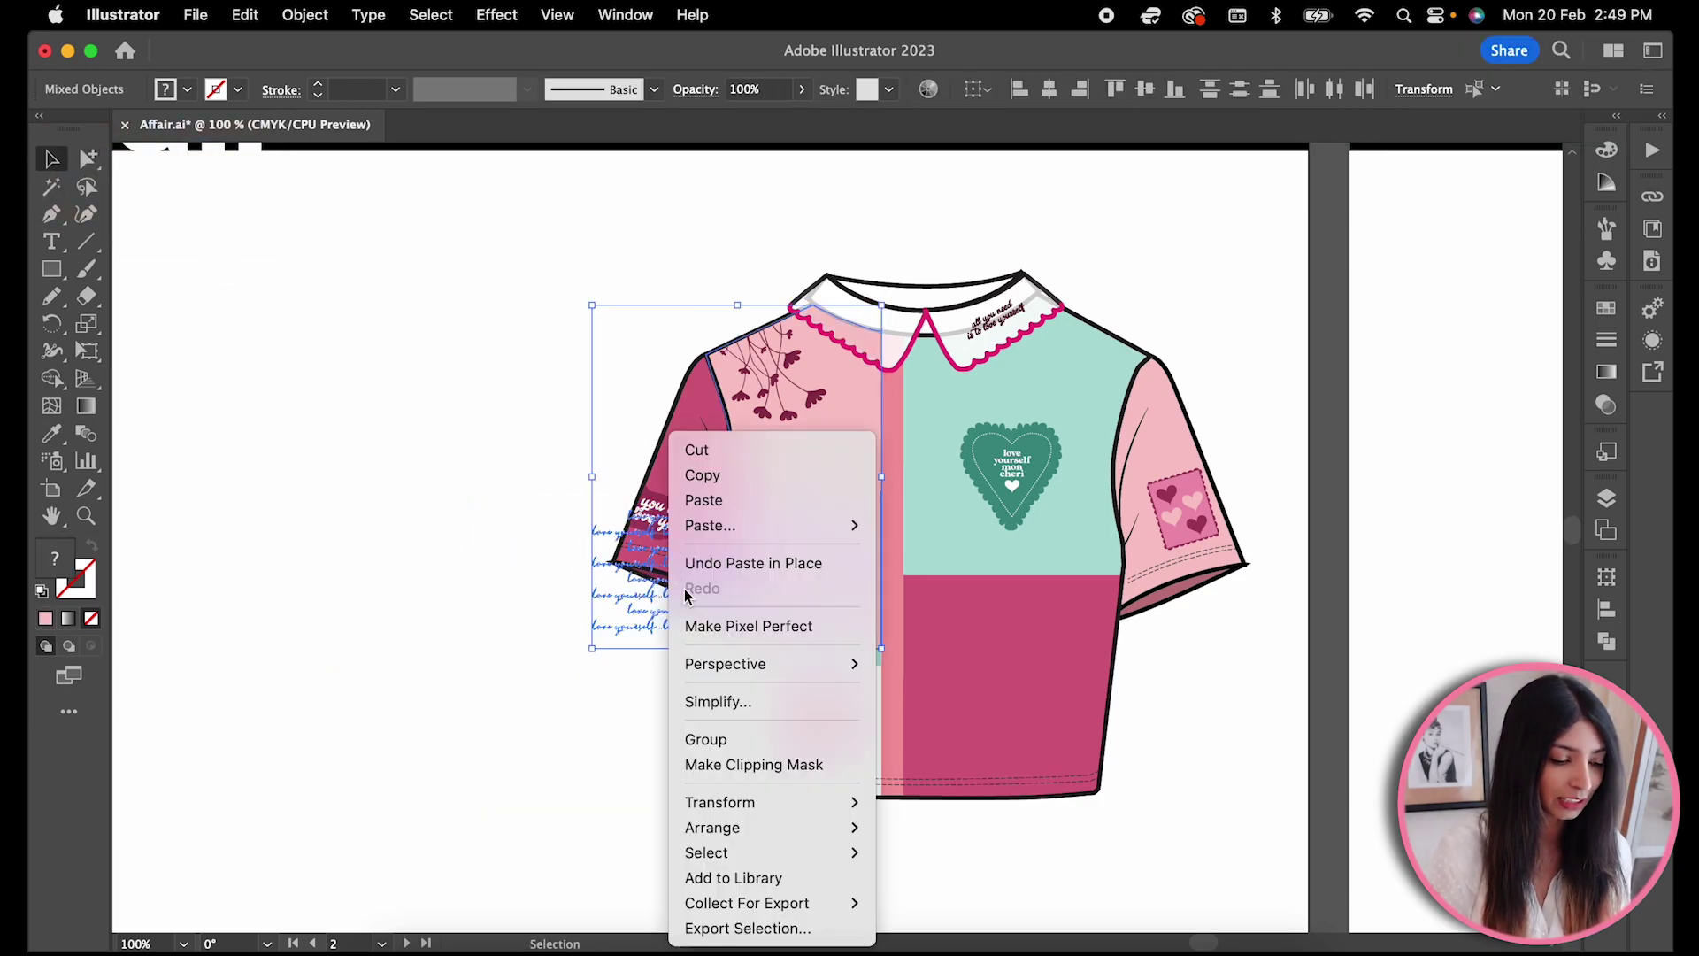
click(758, 625)
click(602, 775)
click(782, 606)
- Pen-draw a closed bow tail shape with a curved lower edge
click(612, 518)
drag(616, 573, 613, 587)
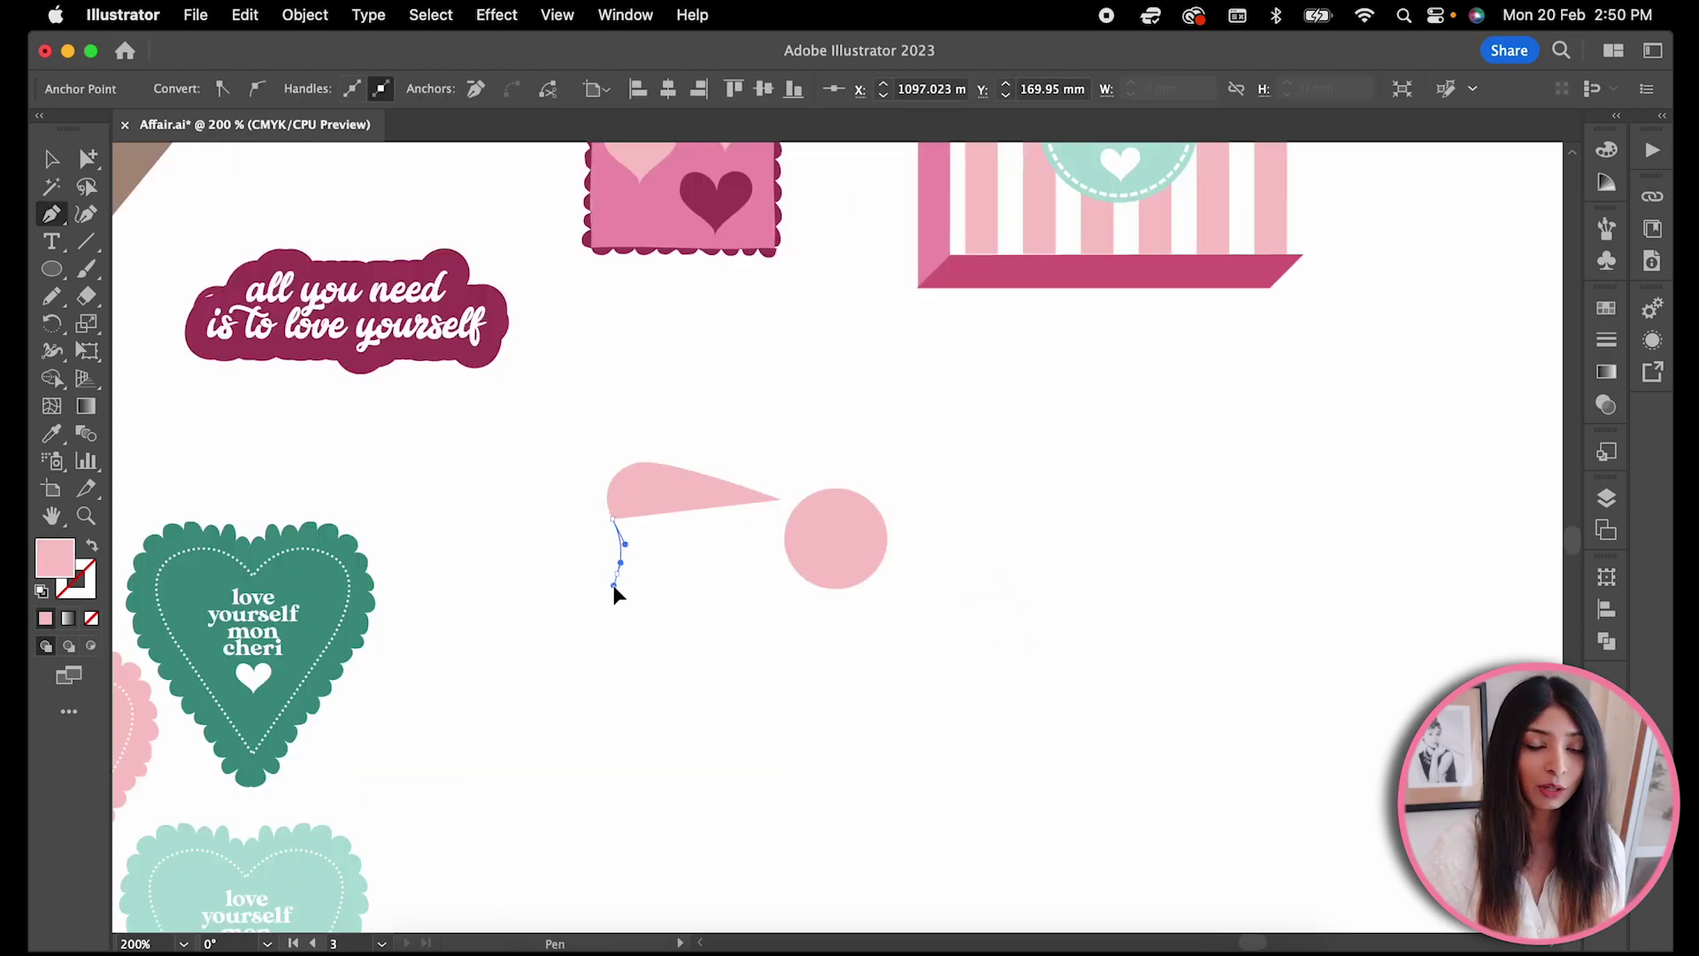
click(785, 593)
click(792, 511)
click(638, 465)
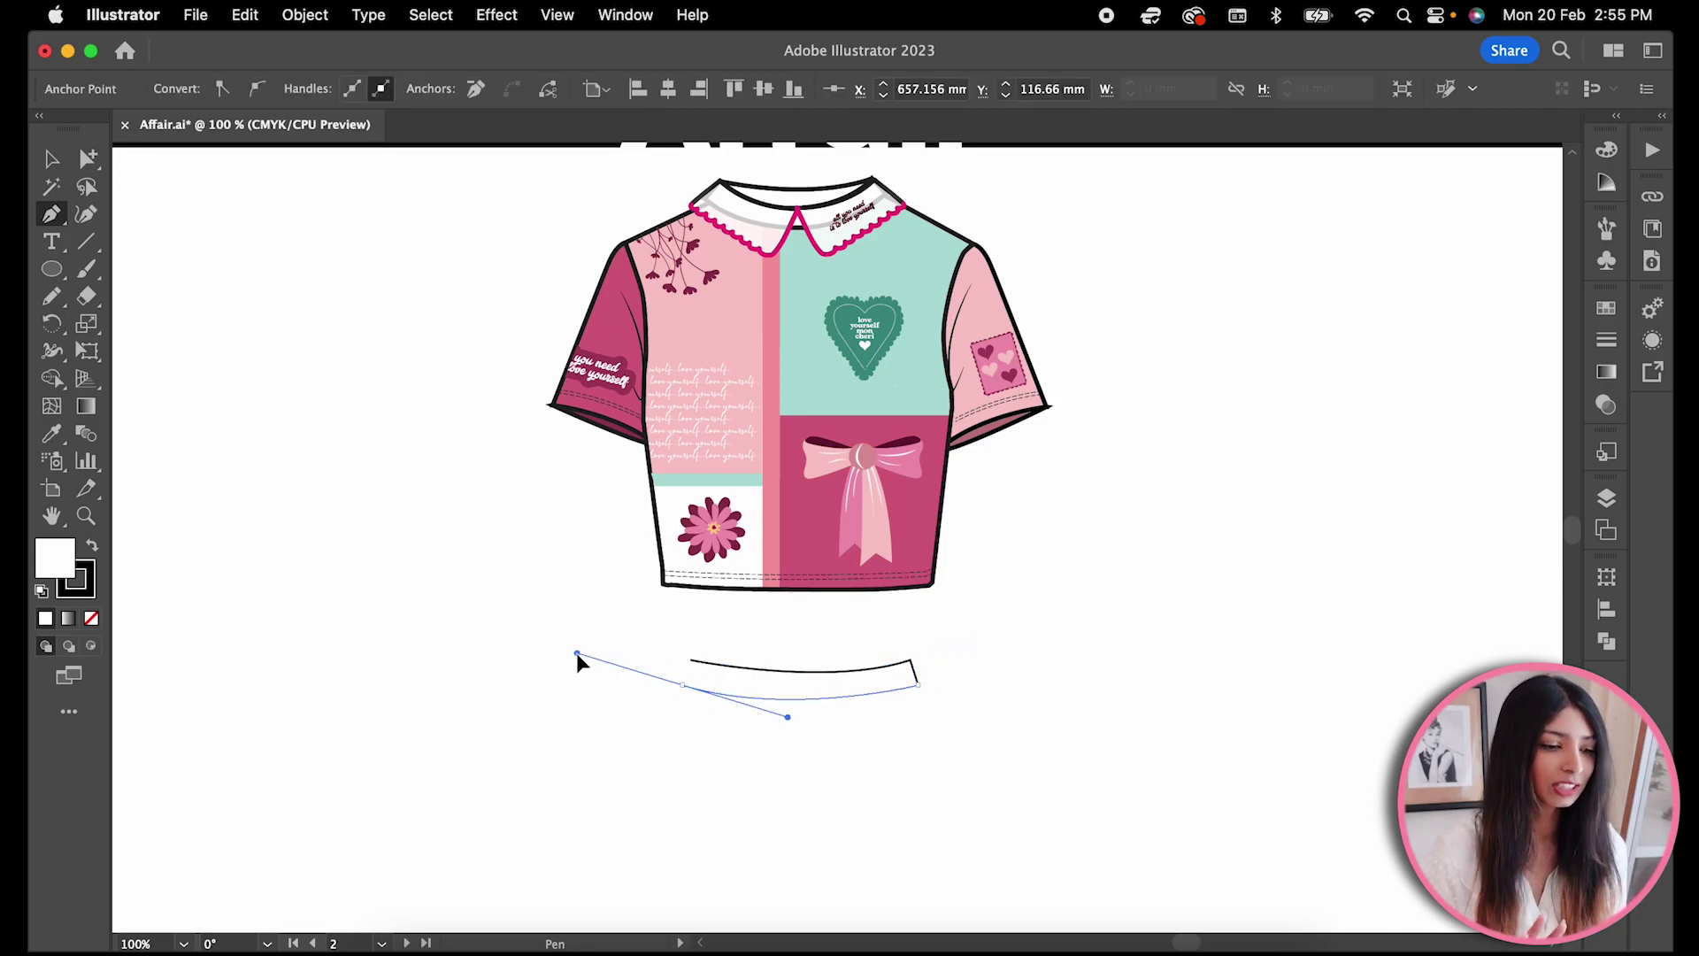
- Close the curved waistband outline
drag(574, 655, 545, 650)
click(689, 660)
drag(919, 660, 1073, 685)
key(super+minus)
key(super+minus)
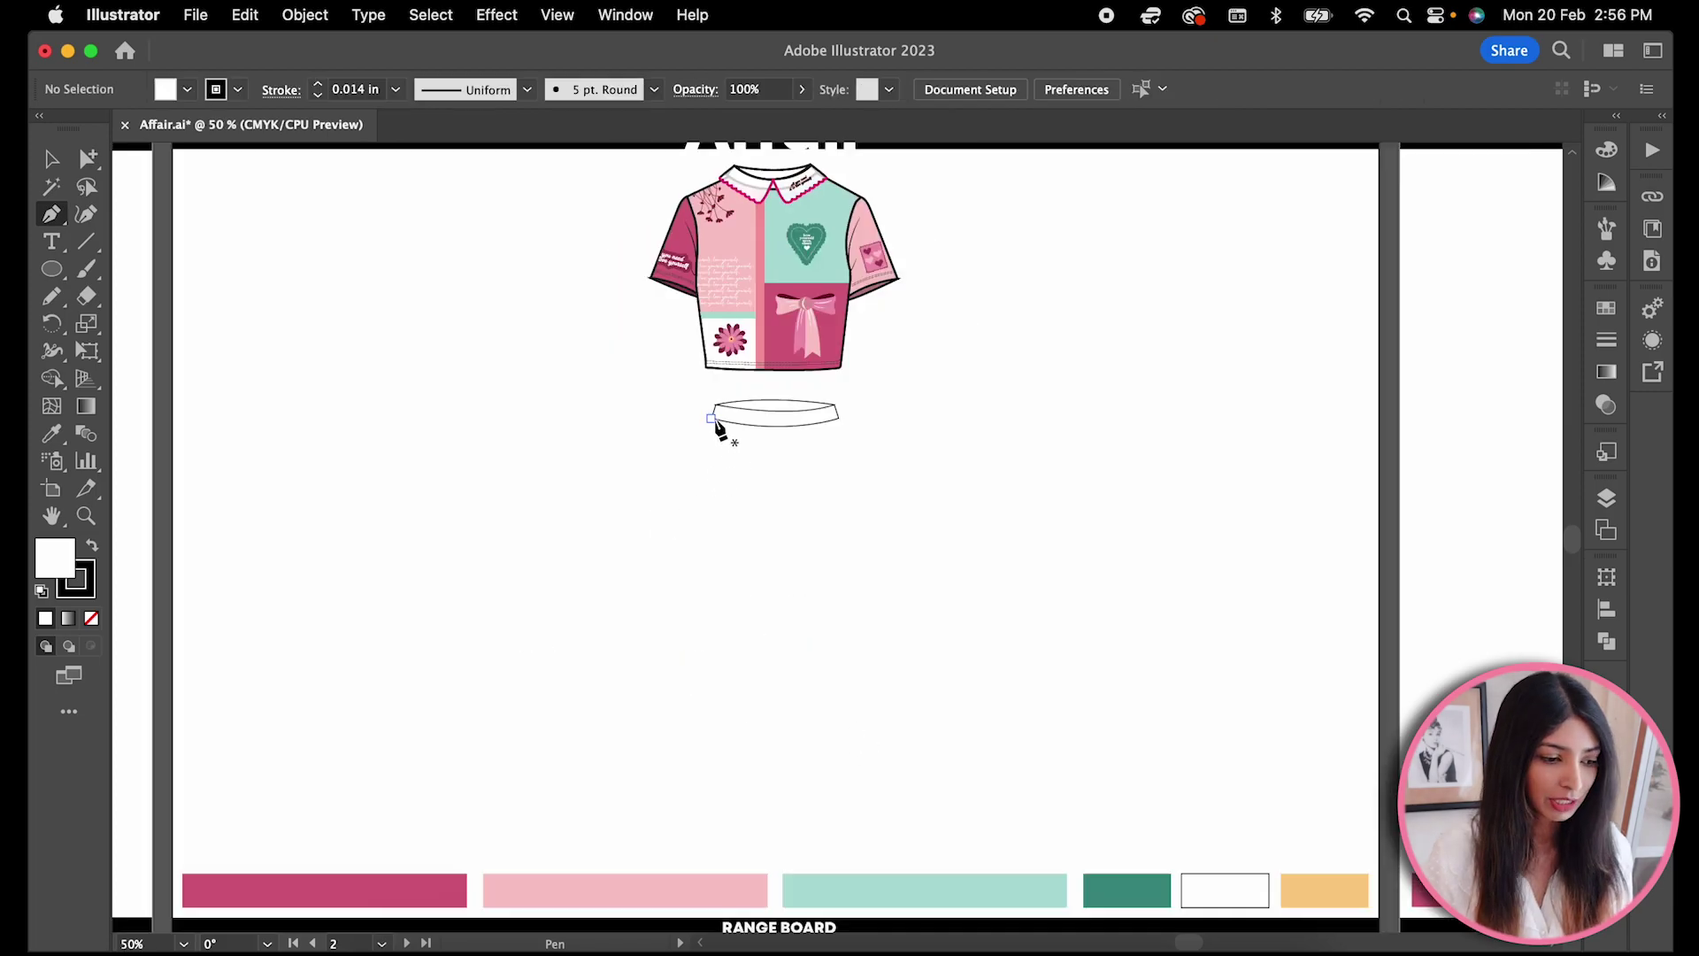
- Draw the flared skirt outline from the waistband down to a curved hem
click(713, 417)
click(626, 753)
drag(925, 753, 1069, 685)
click(840, 418)
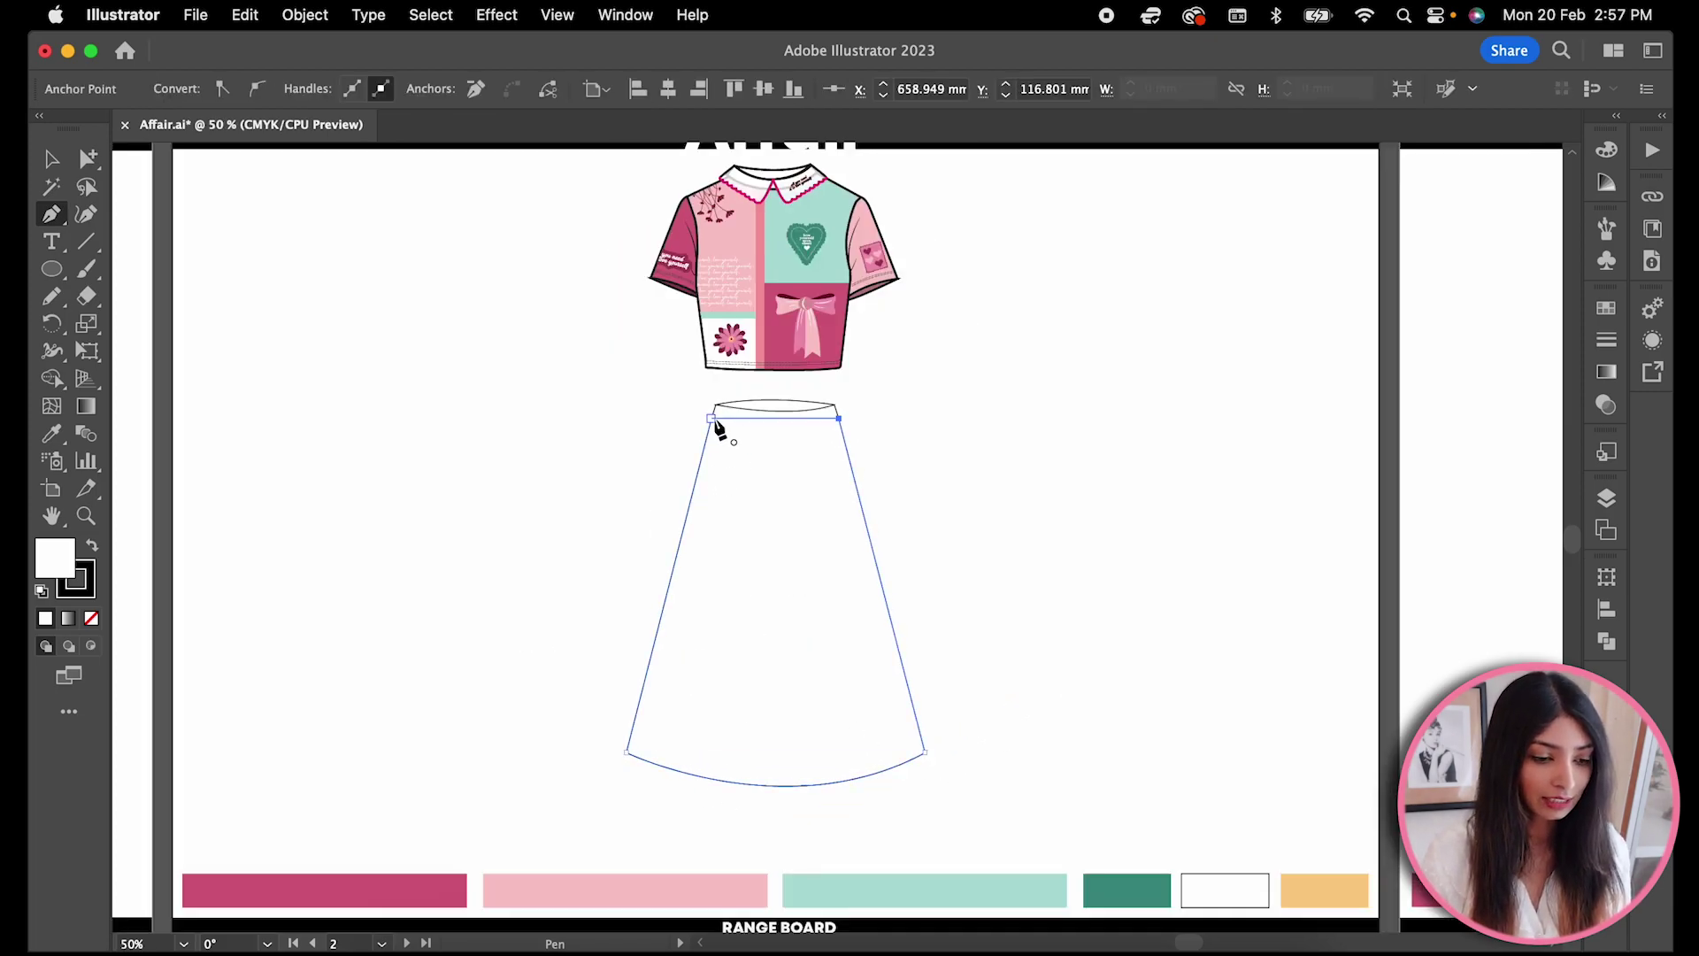
super+click(292, 394)
key(super+equal)
- Draw a zigzag hem overlay path spanning the skirt with a curved top edge
click(790, 246)
click(632, 633)
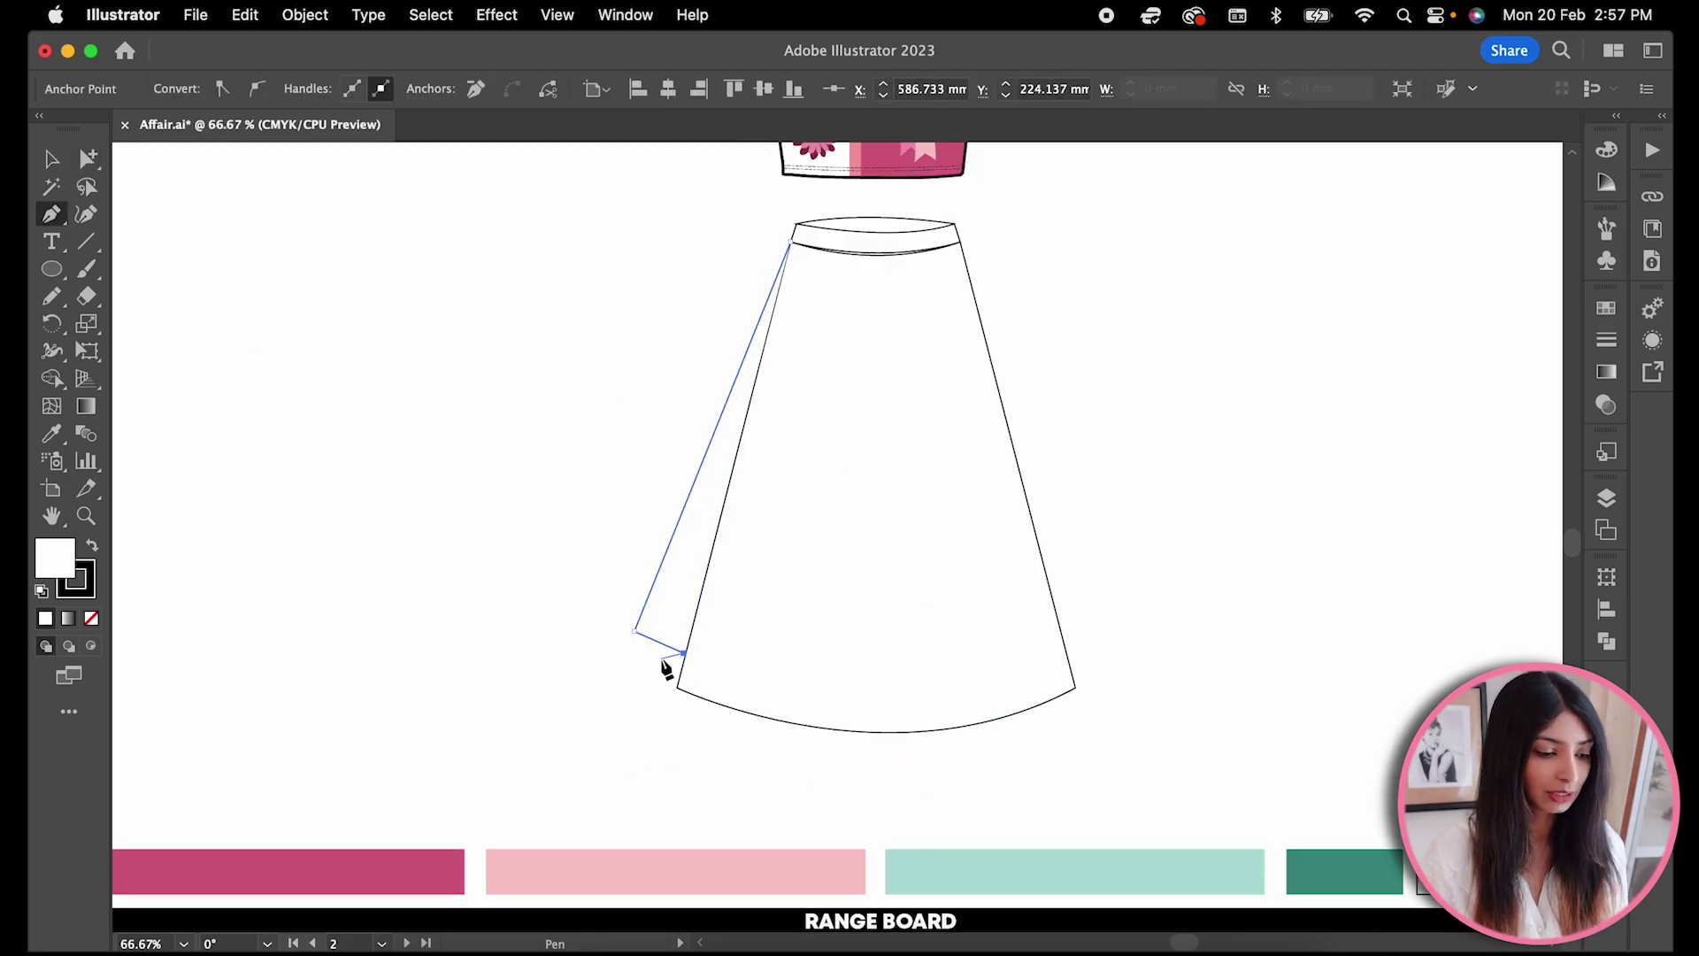
click(735, 681)
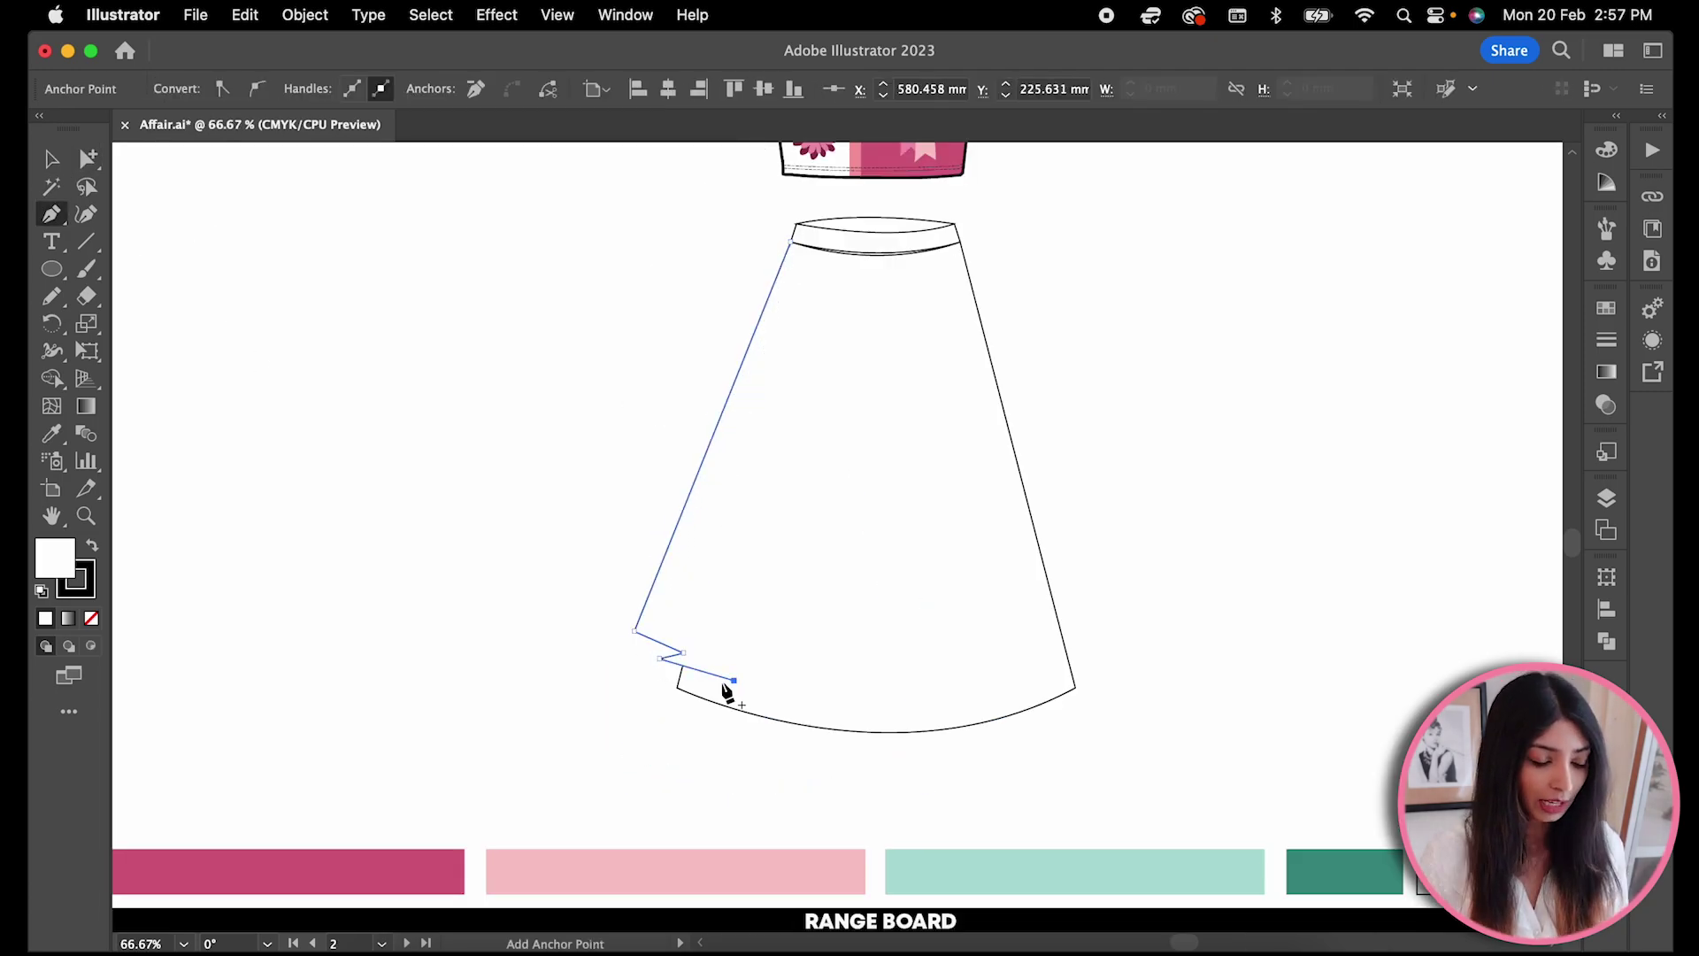
click(805, 707)
click(823, 709)
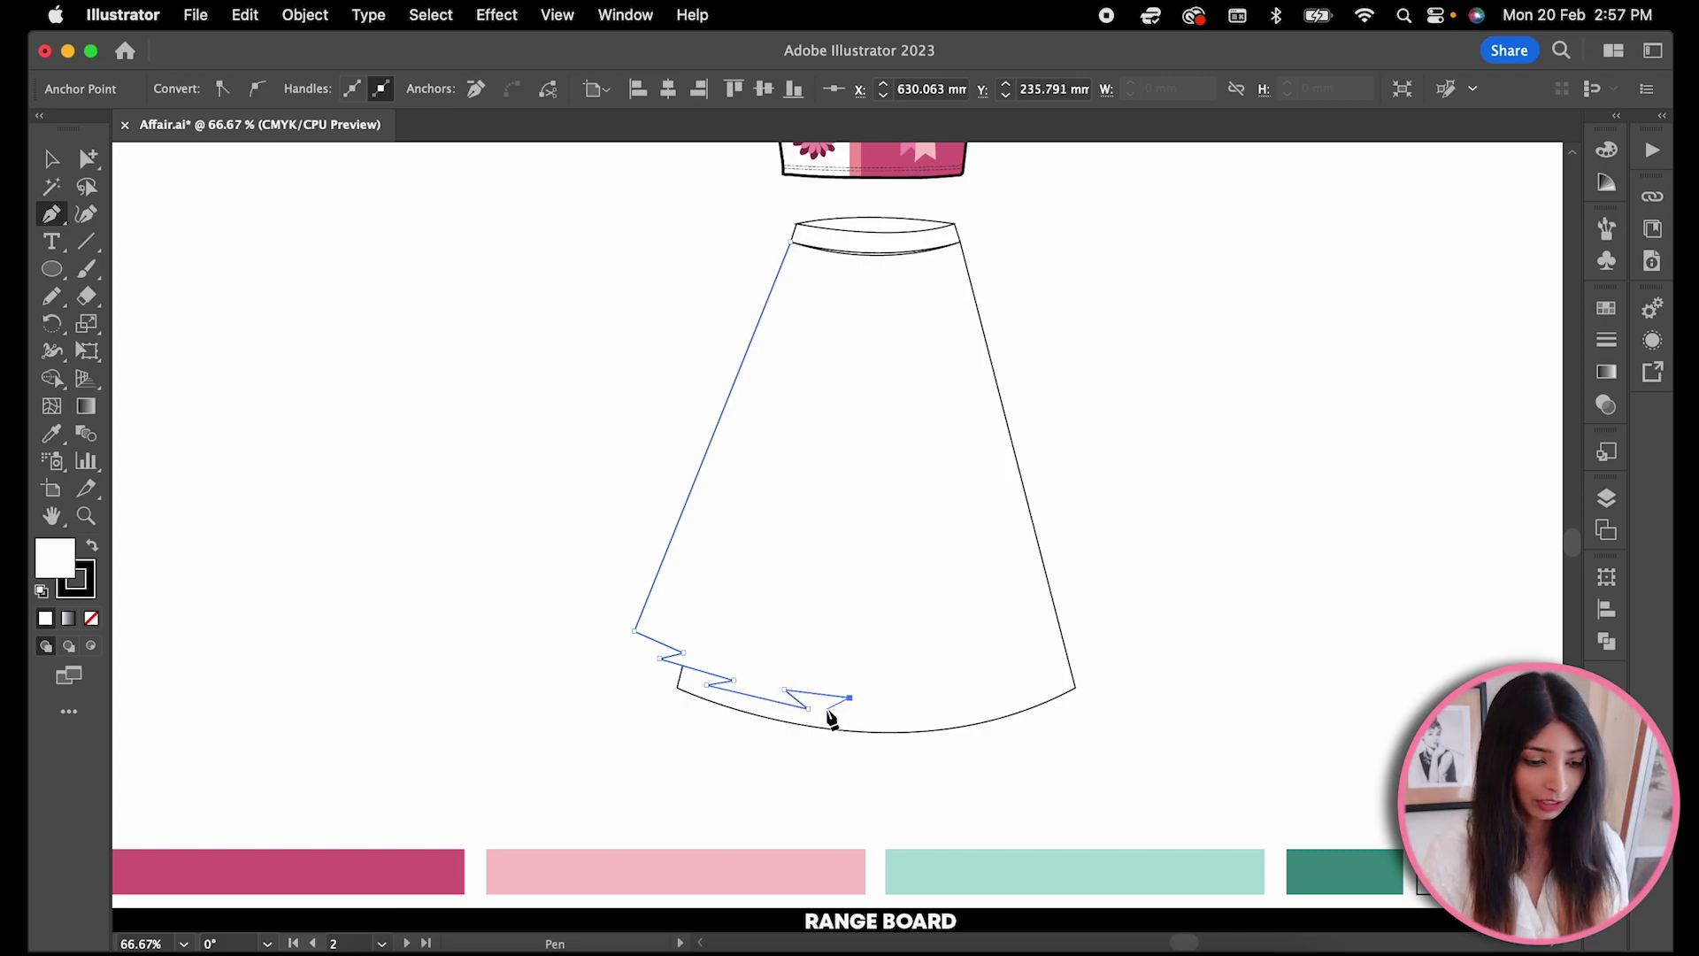
click(891, 714)
click(916, 705)
click(978, 703)
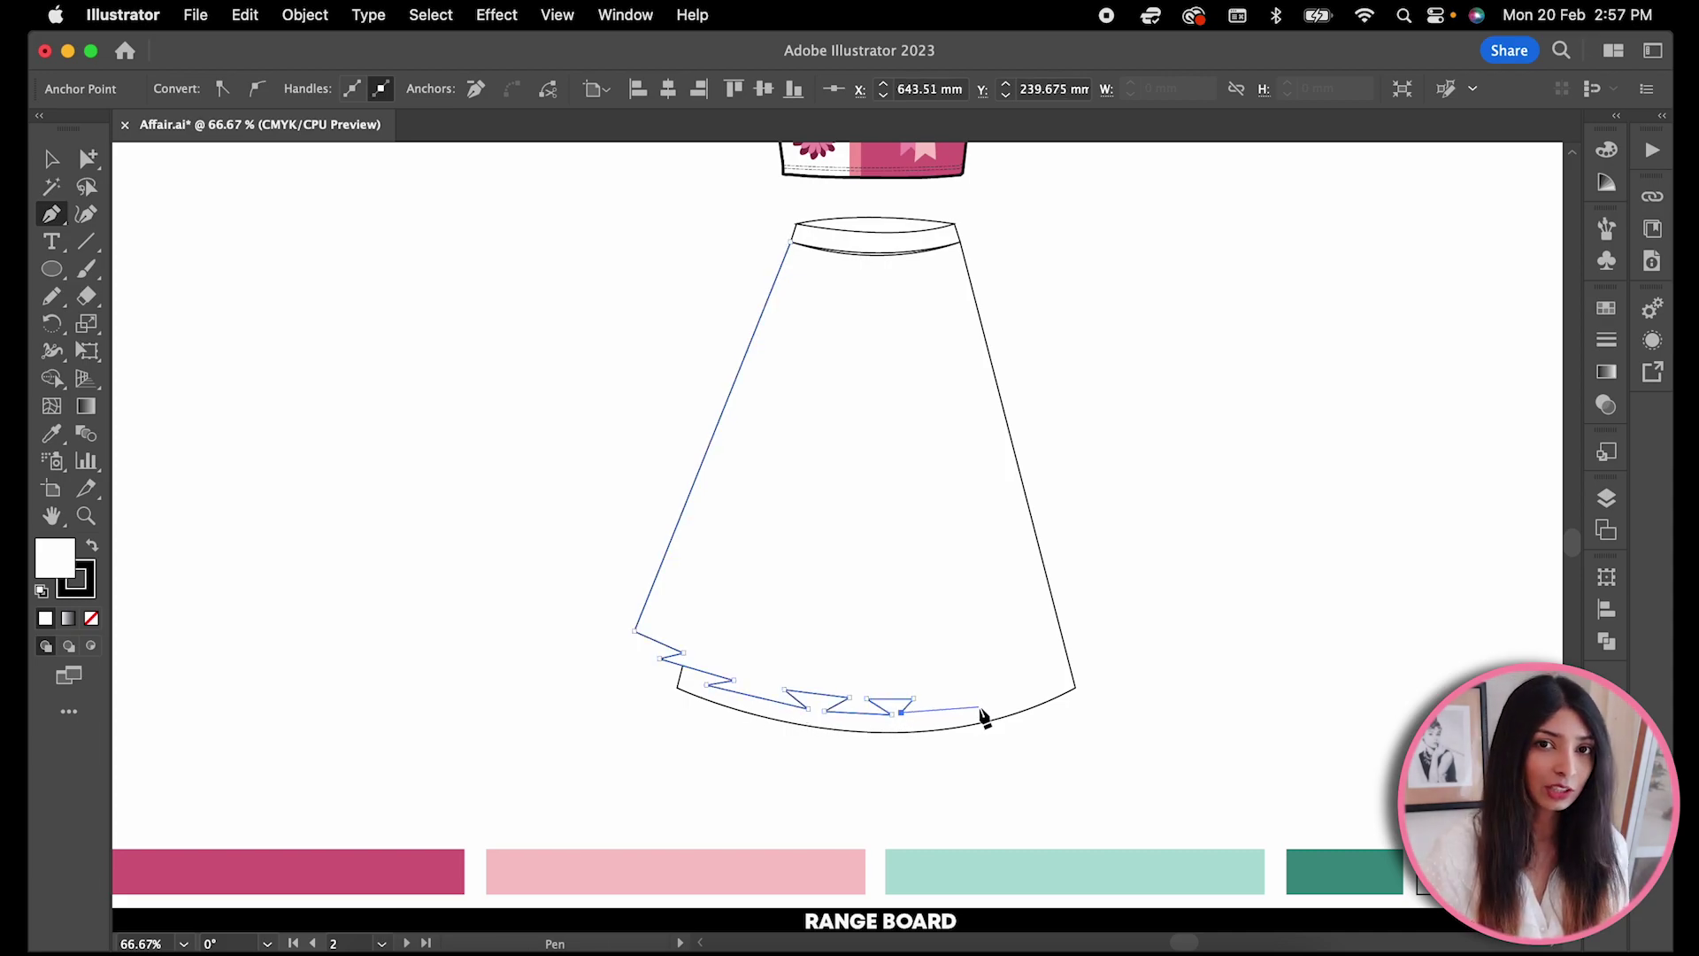
click(1043, 684)
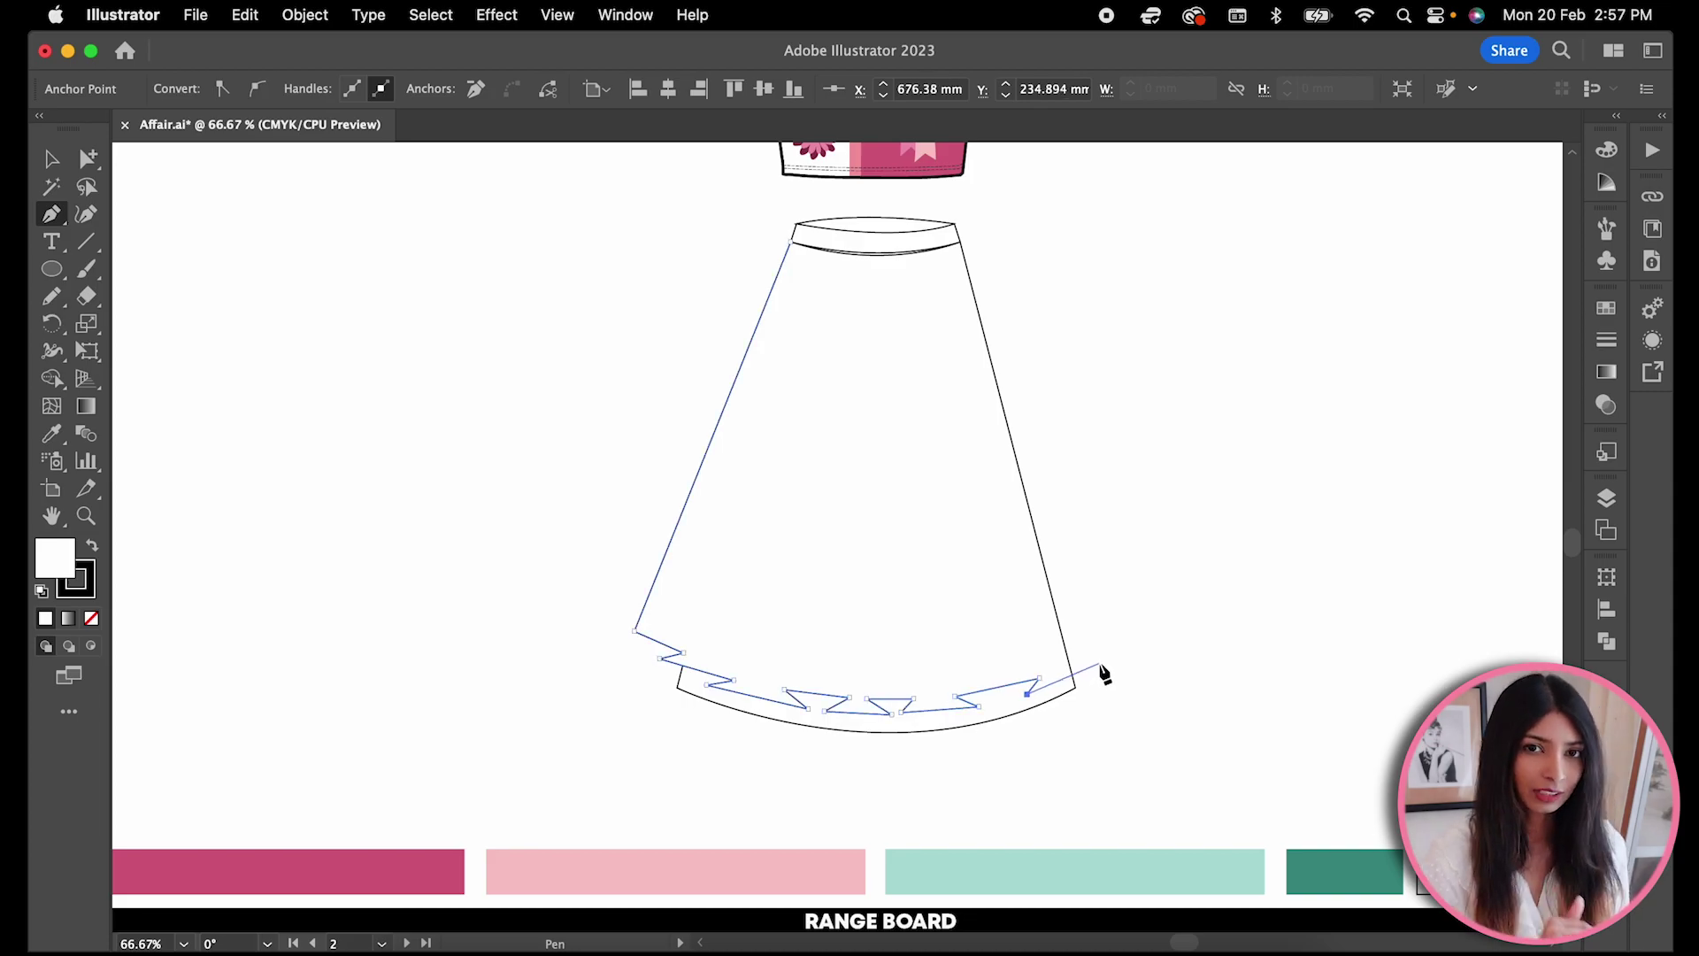
click(1112, 655)
click(957, 242)
drag(789, 243, 676, 213)
- Draw an empty rectangle to the right of the skirt
key(super+minus)
key(m)
mouse_move(991, 270)
mouse_down()
mouse_move(1358, 687)
mouse_move(1383, 681)
mouse_up()
click(52, 160)
- Fill the rectangle with a gradient and start editing it
click(319, 387)
click(1025, 468)
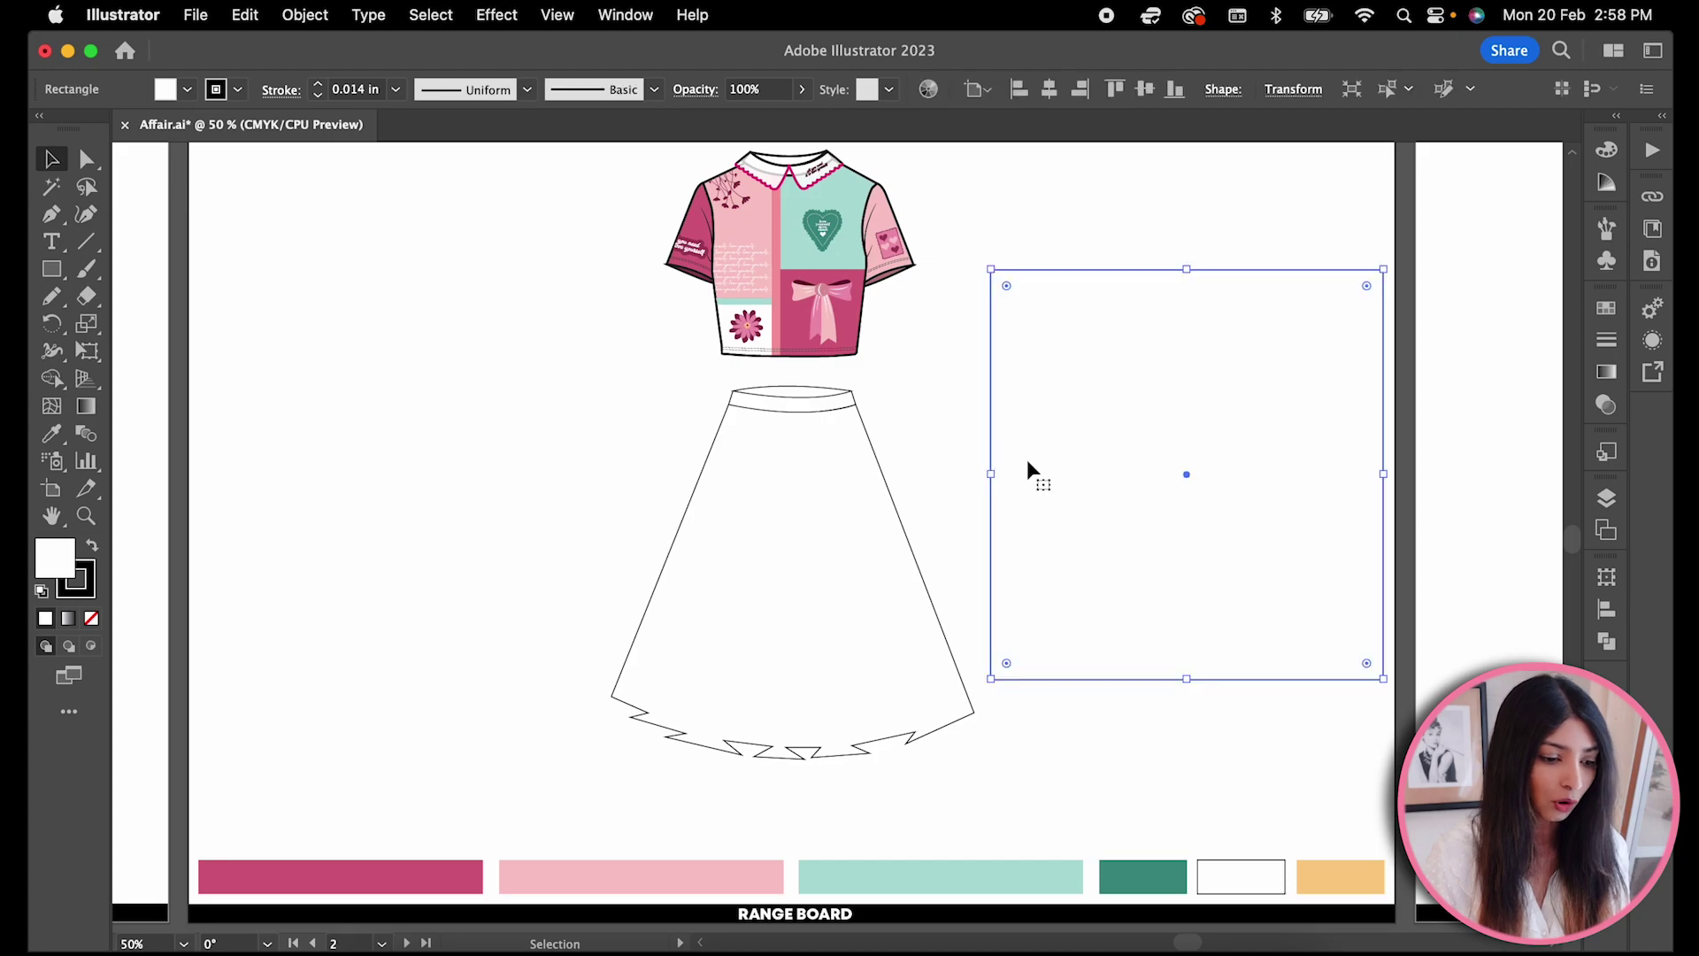
click(1605, 379)
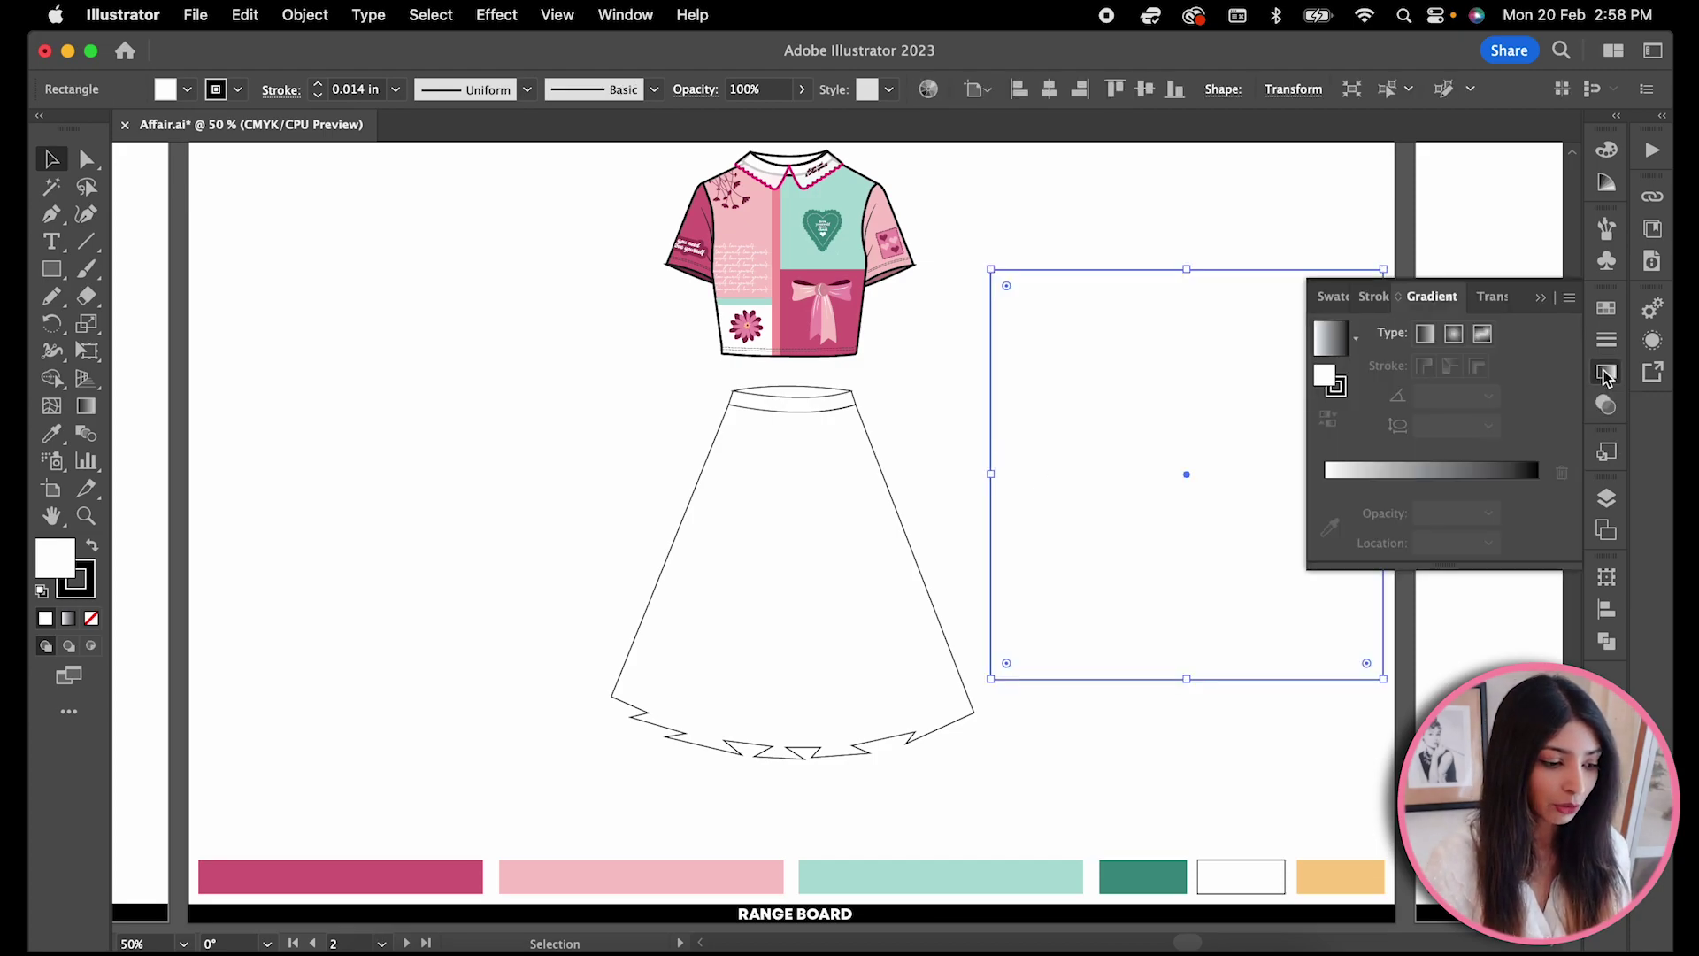
click(1437, 474)
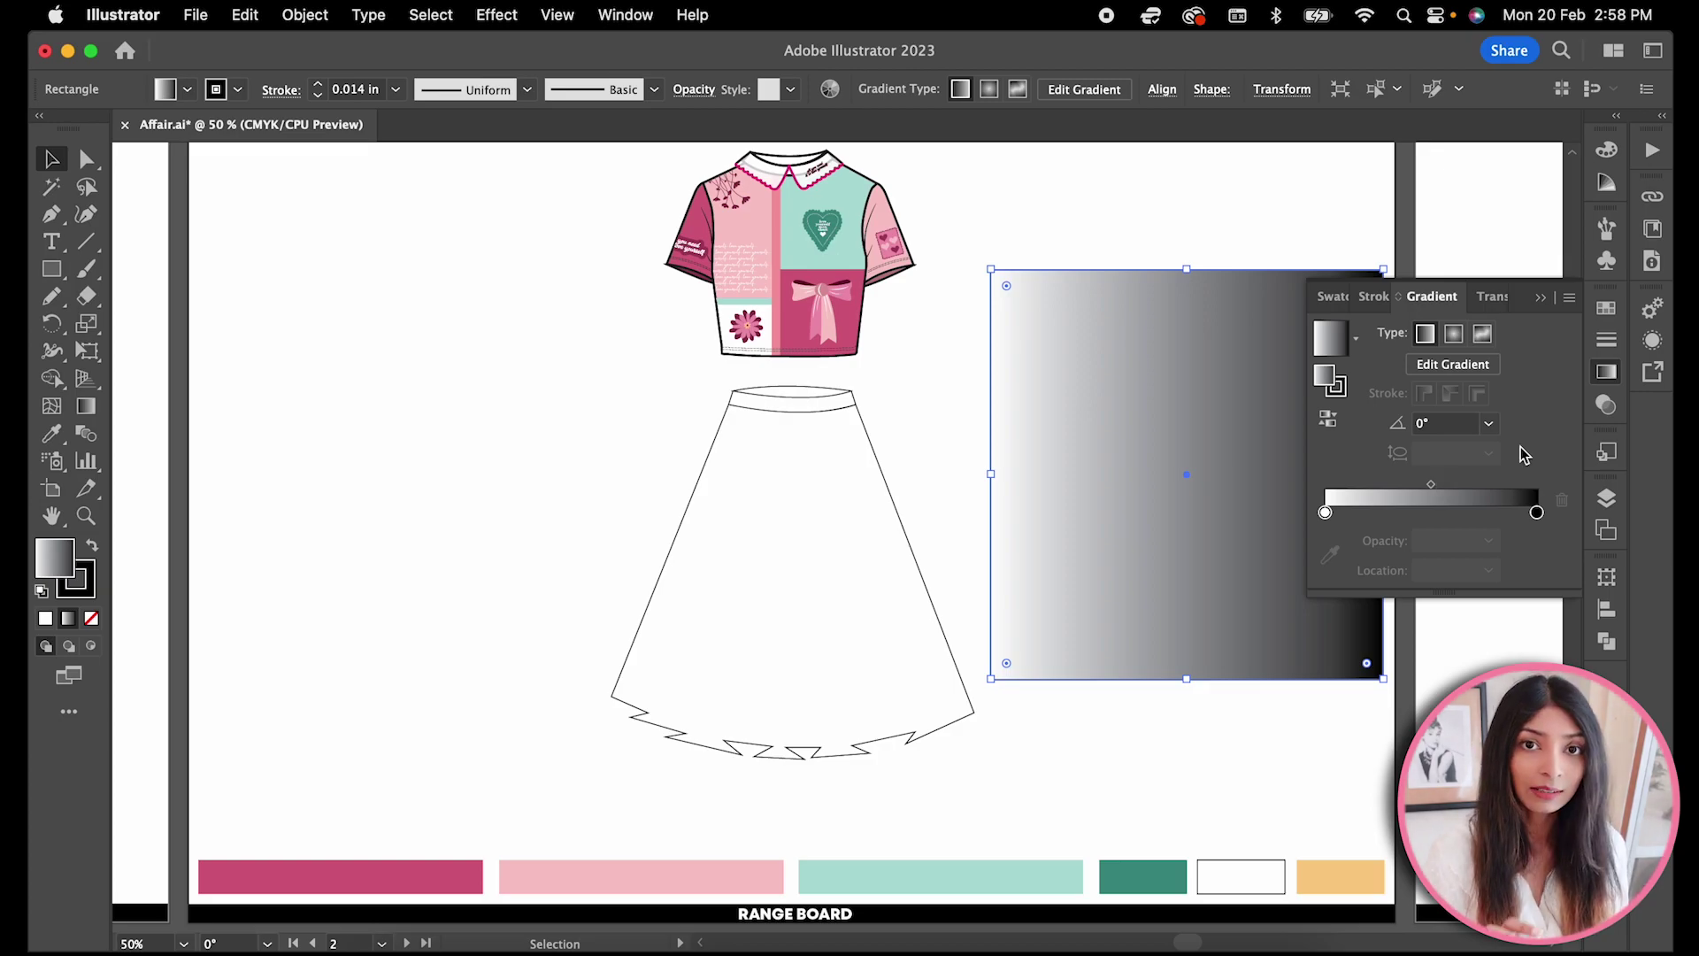
key(g)
- Set gradient stops to dark pink, light pink, mint green and dark teal
click(435, 872)
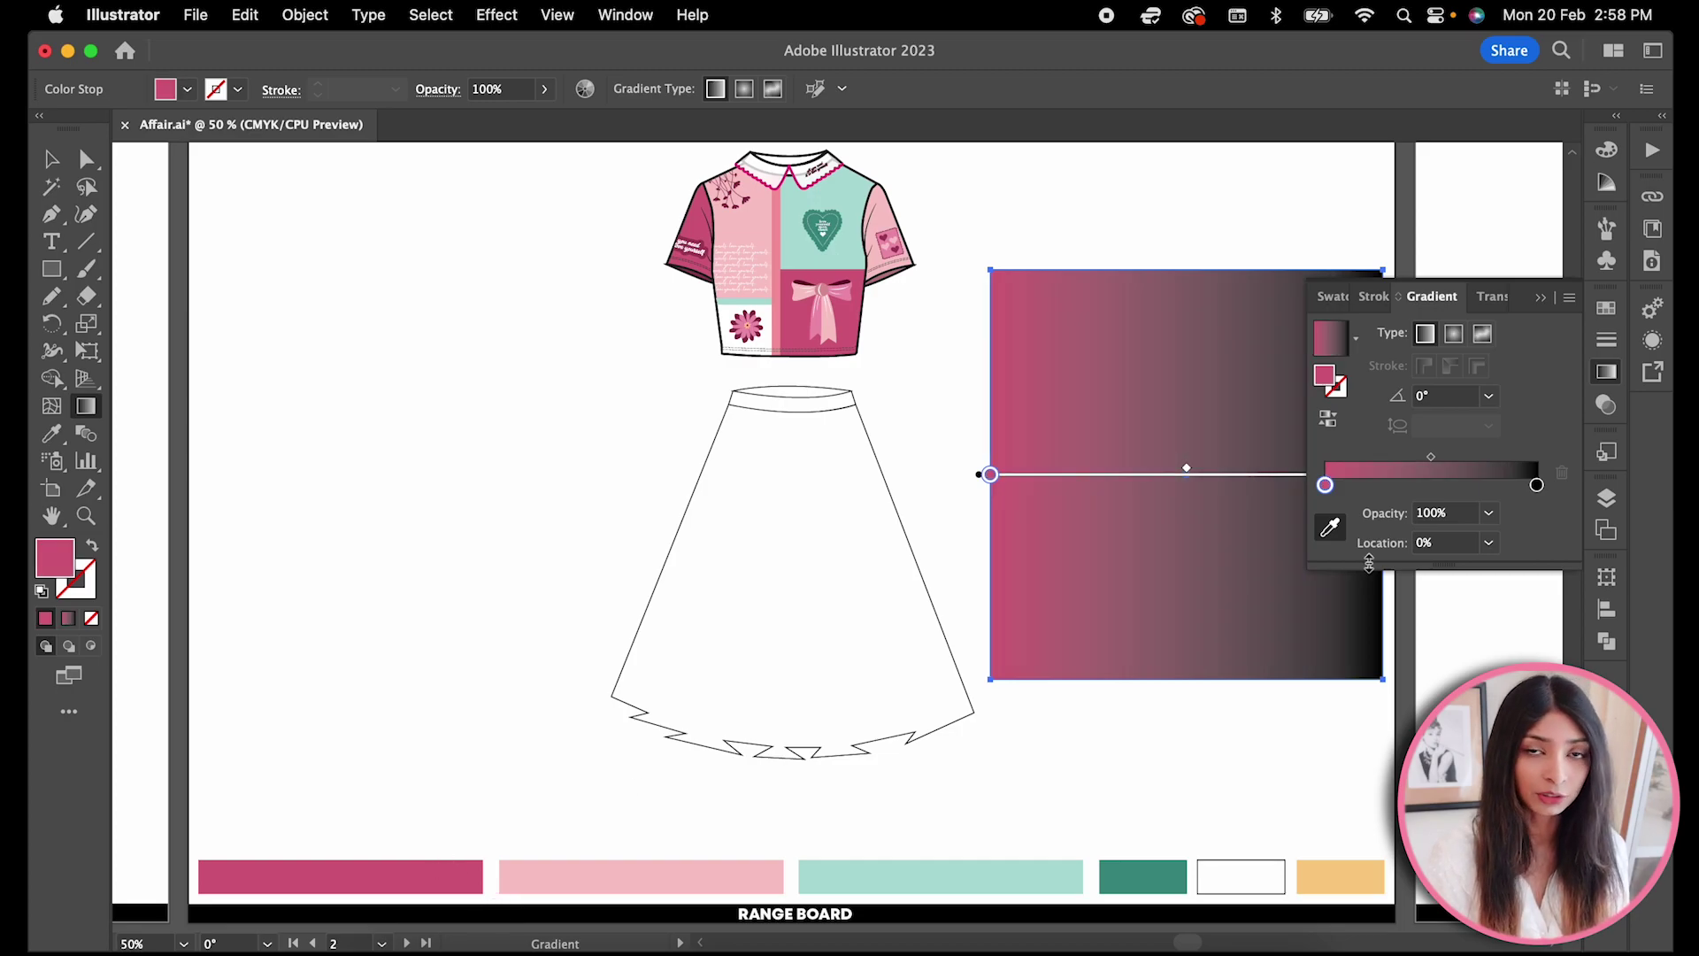
click(1345, 486)
click(690, 873)
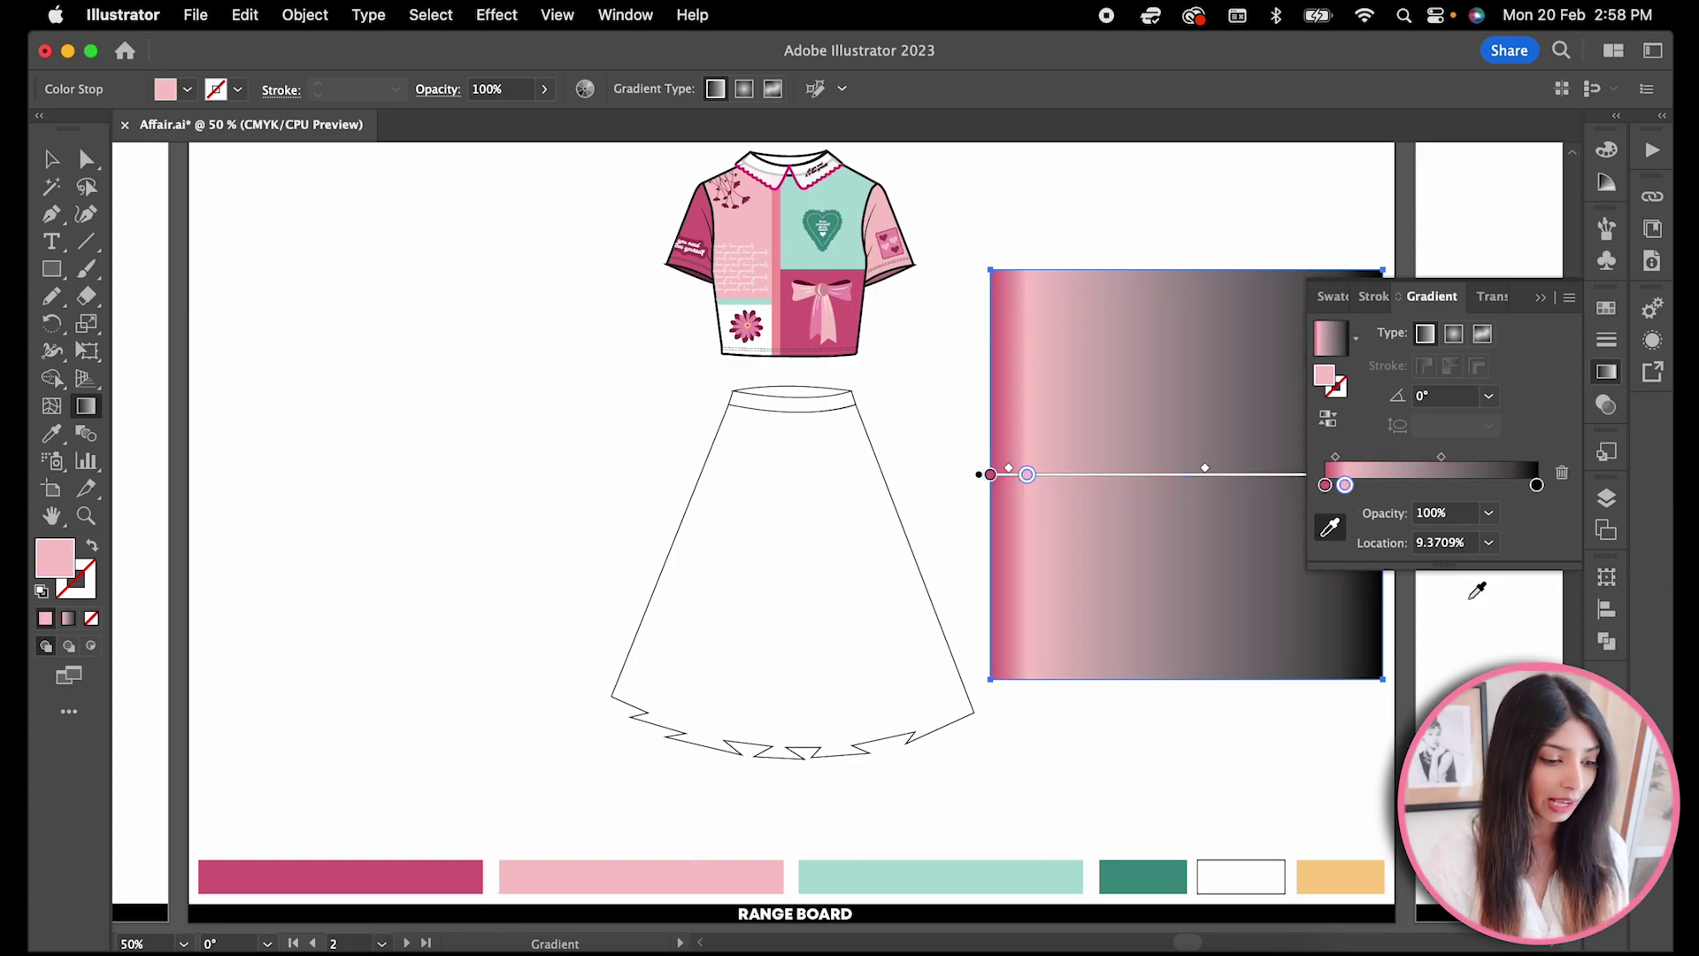
click(1366, 486)
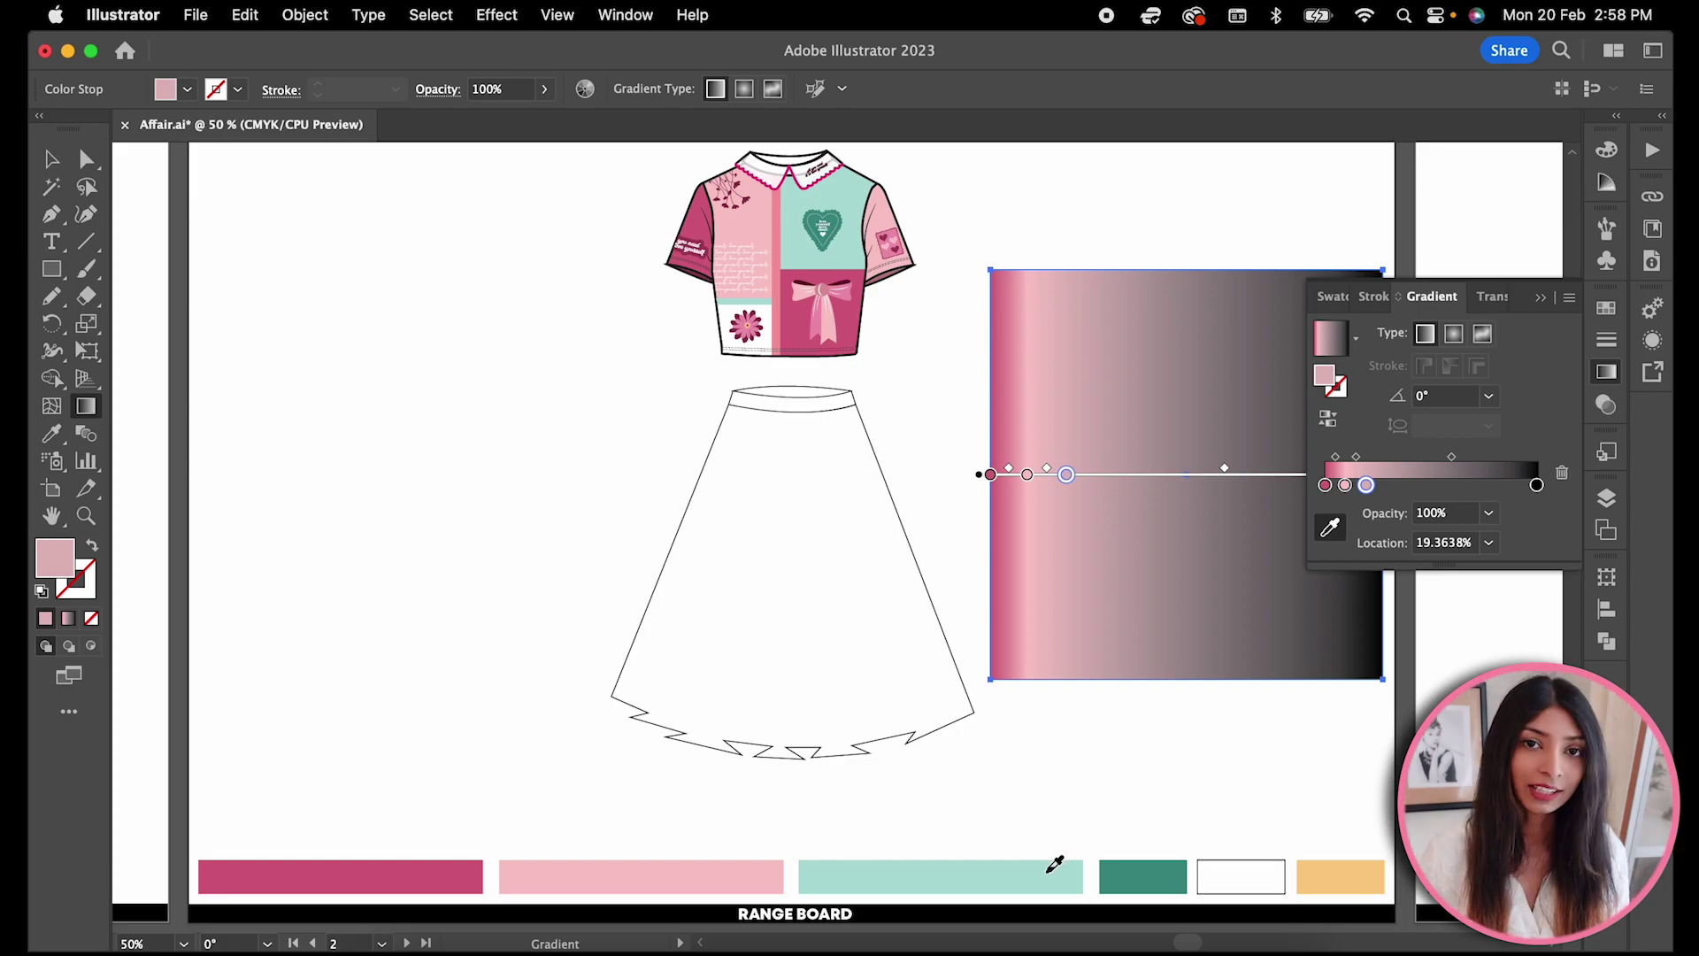
click(1052, 870)
click(1387, 485)
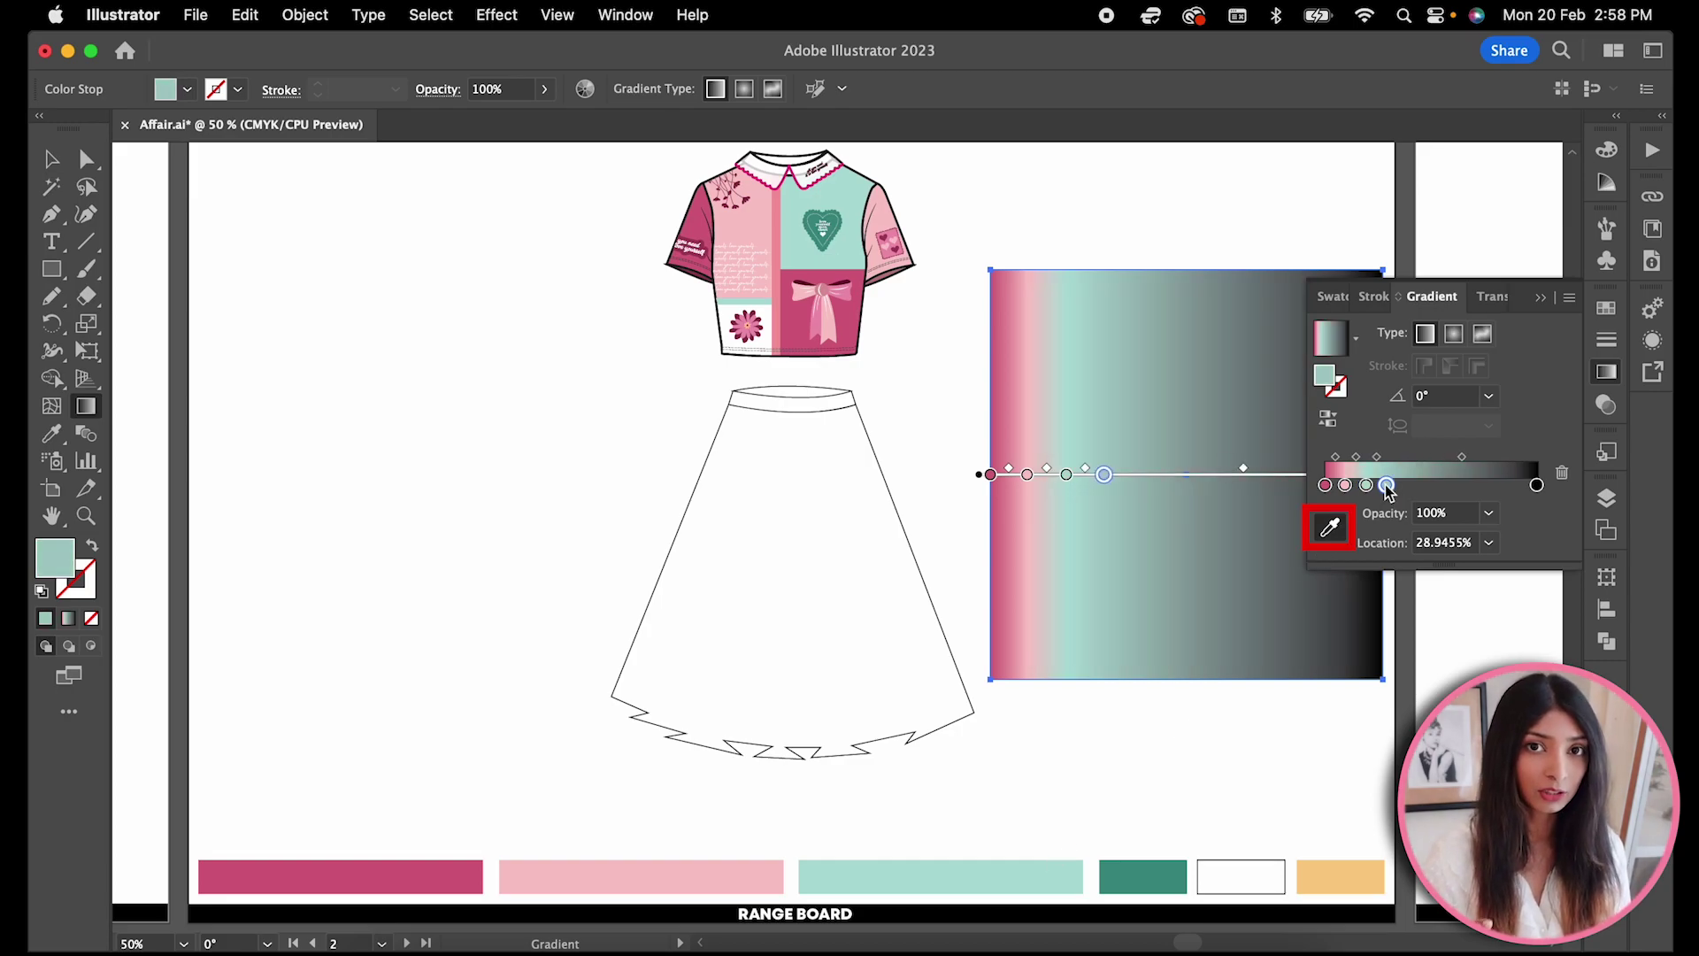
click(1171, 879)
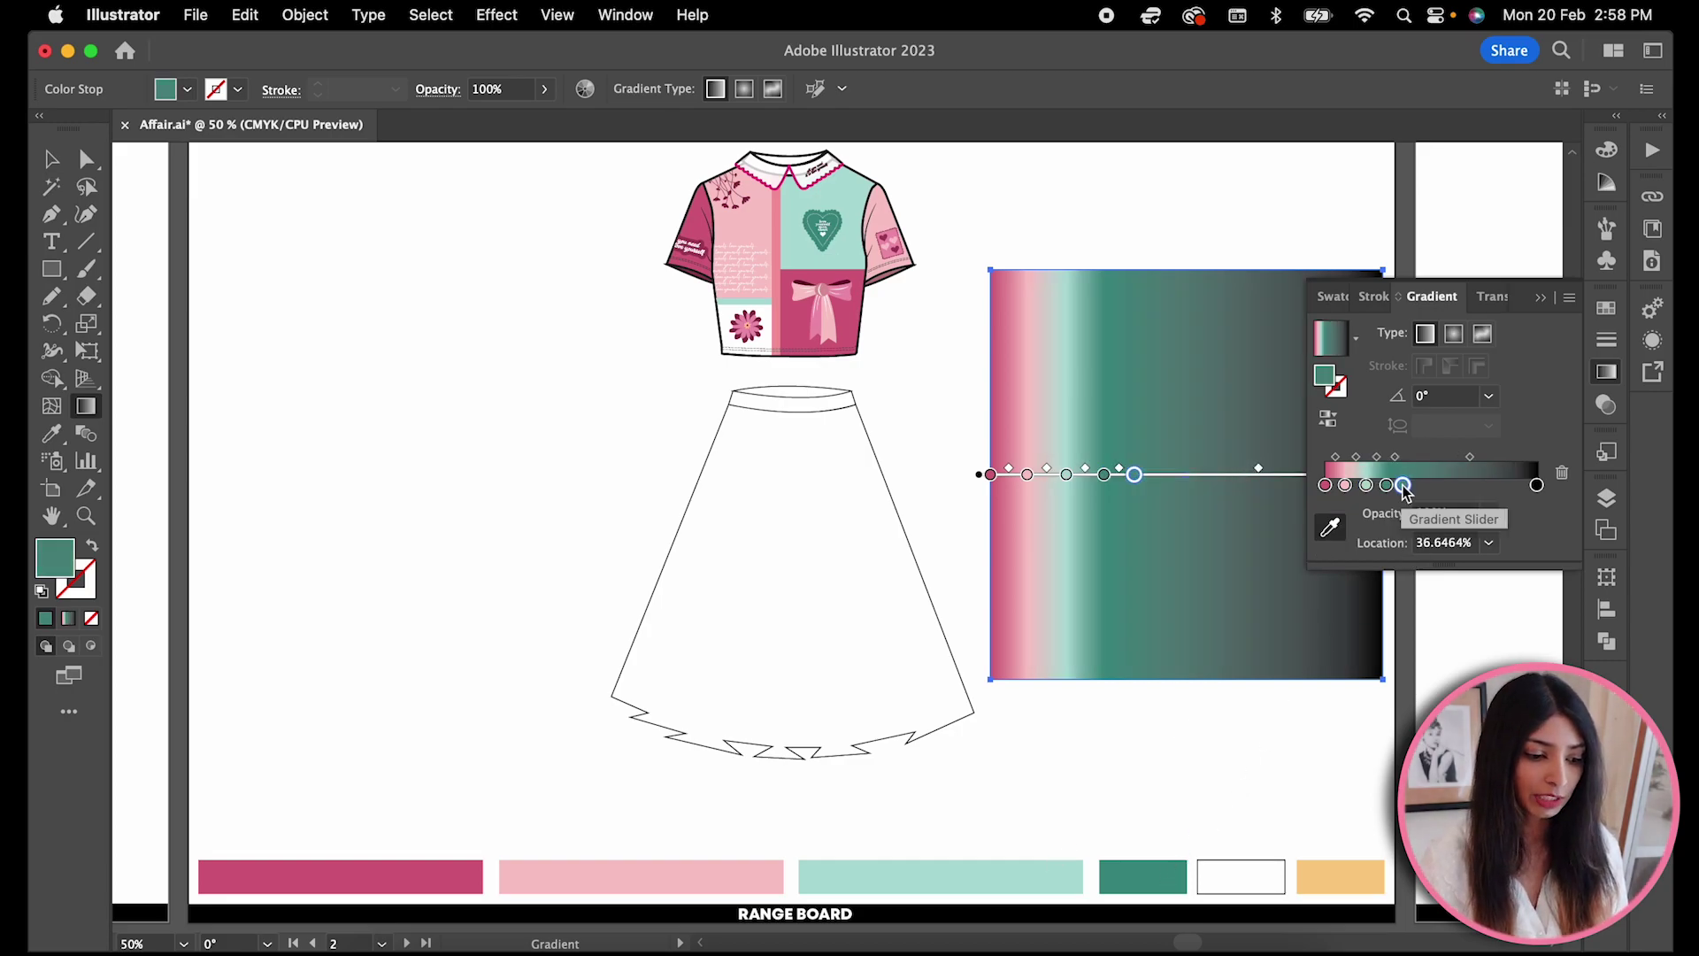
- Repeat the pink, light pink and mint stops across the rest of the gradient
click(668, 872)
click(1437, 486)
click(1142, 877)
click(1468, 486)
click(340, 877)
click(642, 876)
click(979, 865)
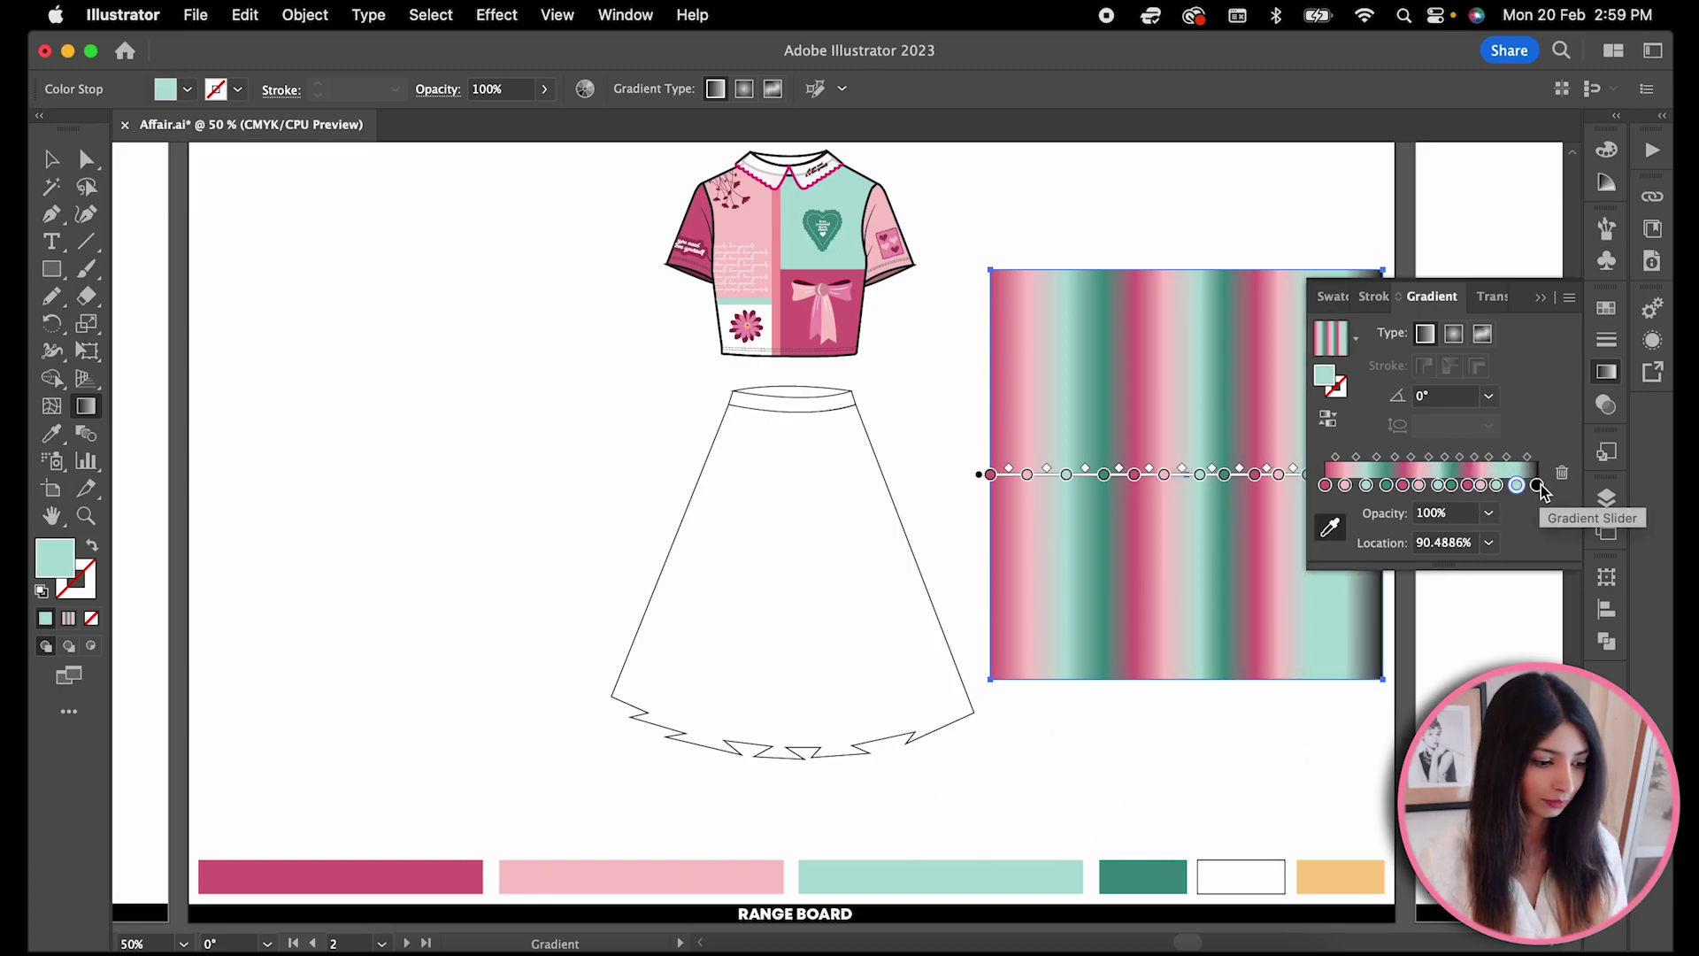
key(v)
click(807, 479)
- Send the striped rectangle behind the skirt and rasterize it
drag(807, 485, 807, 486)
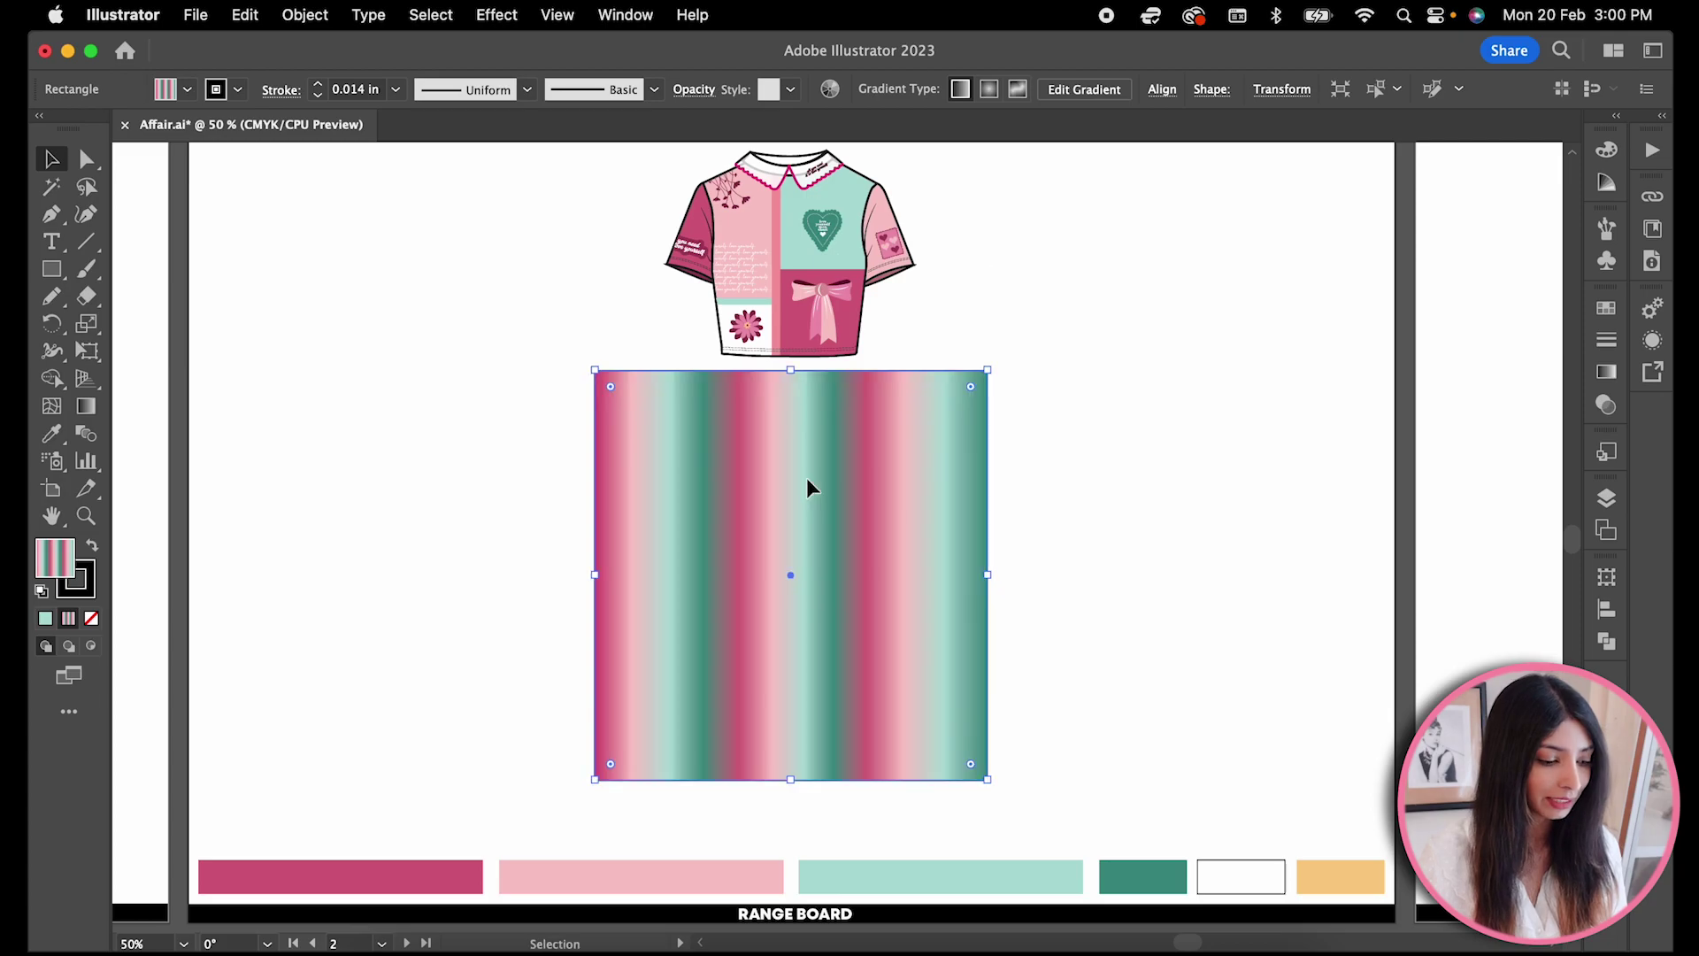
right_click(807, 486)
mouse_move(849, 826)
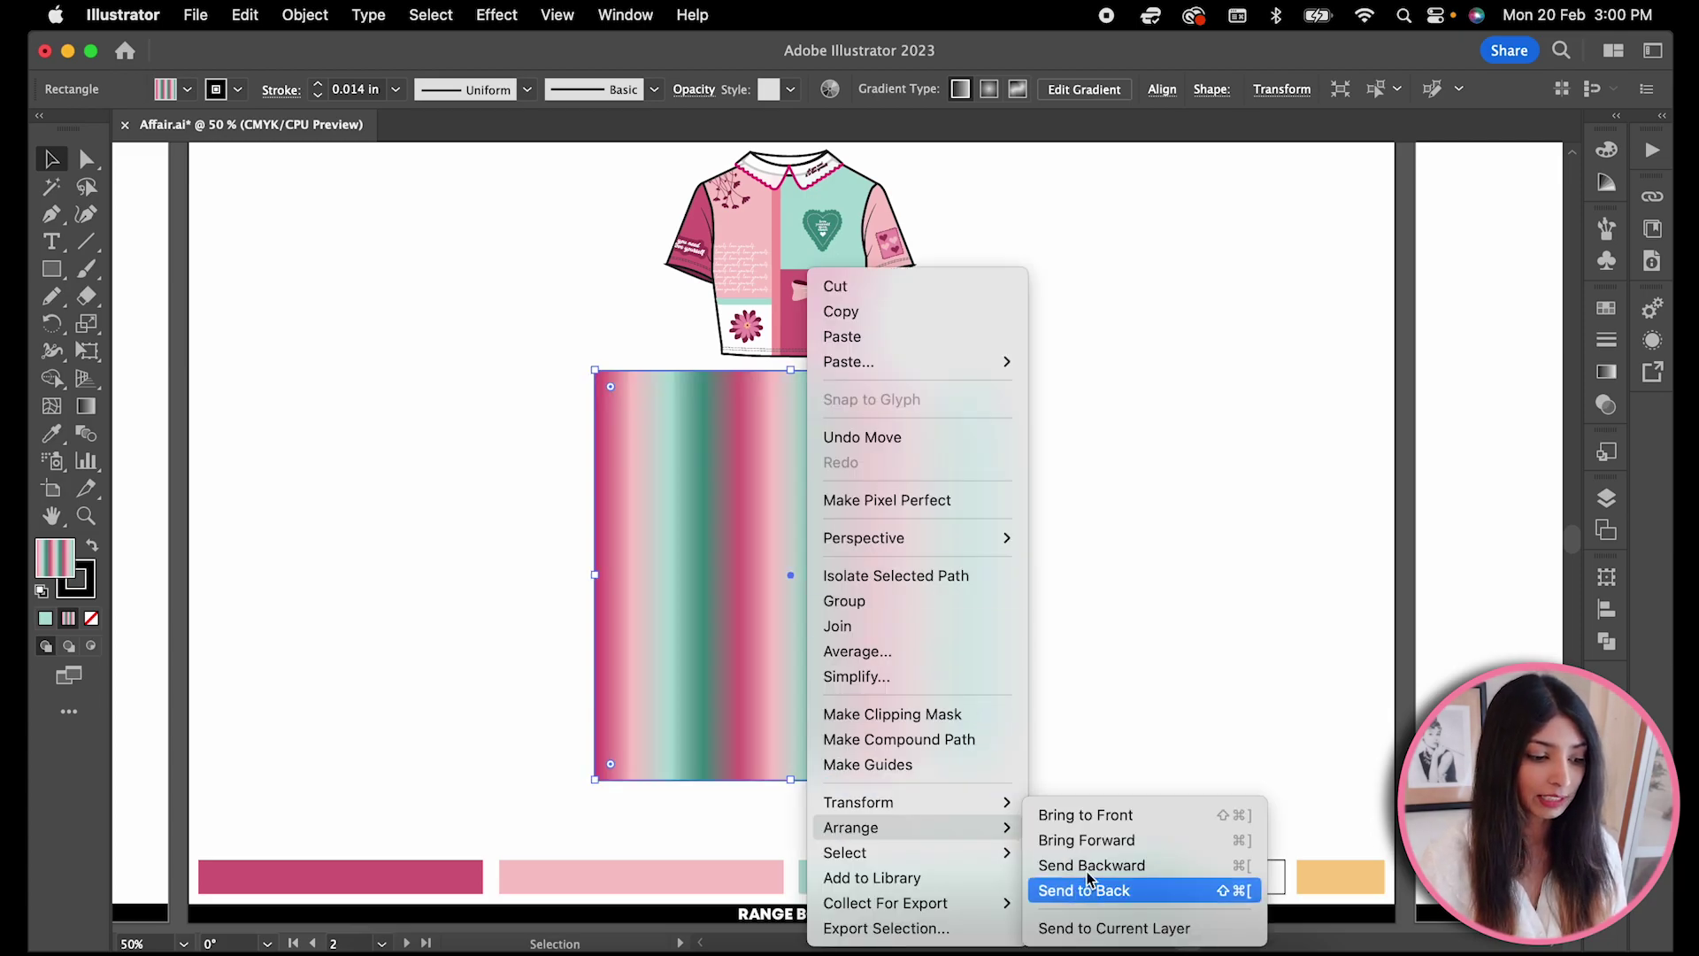
click(1084, 890)
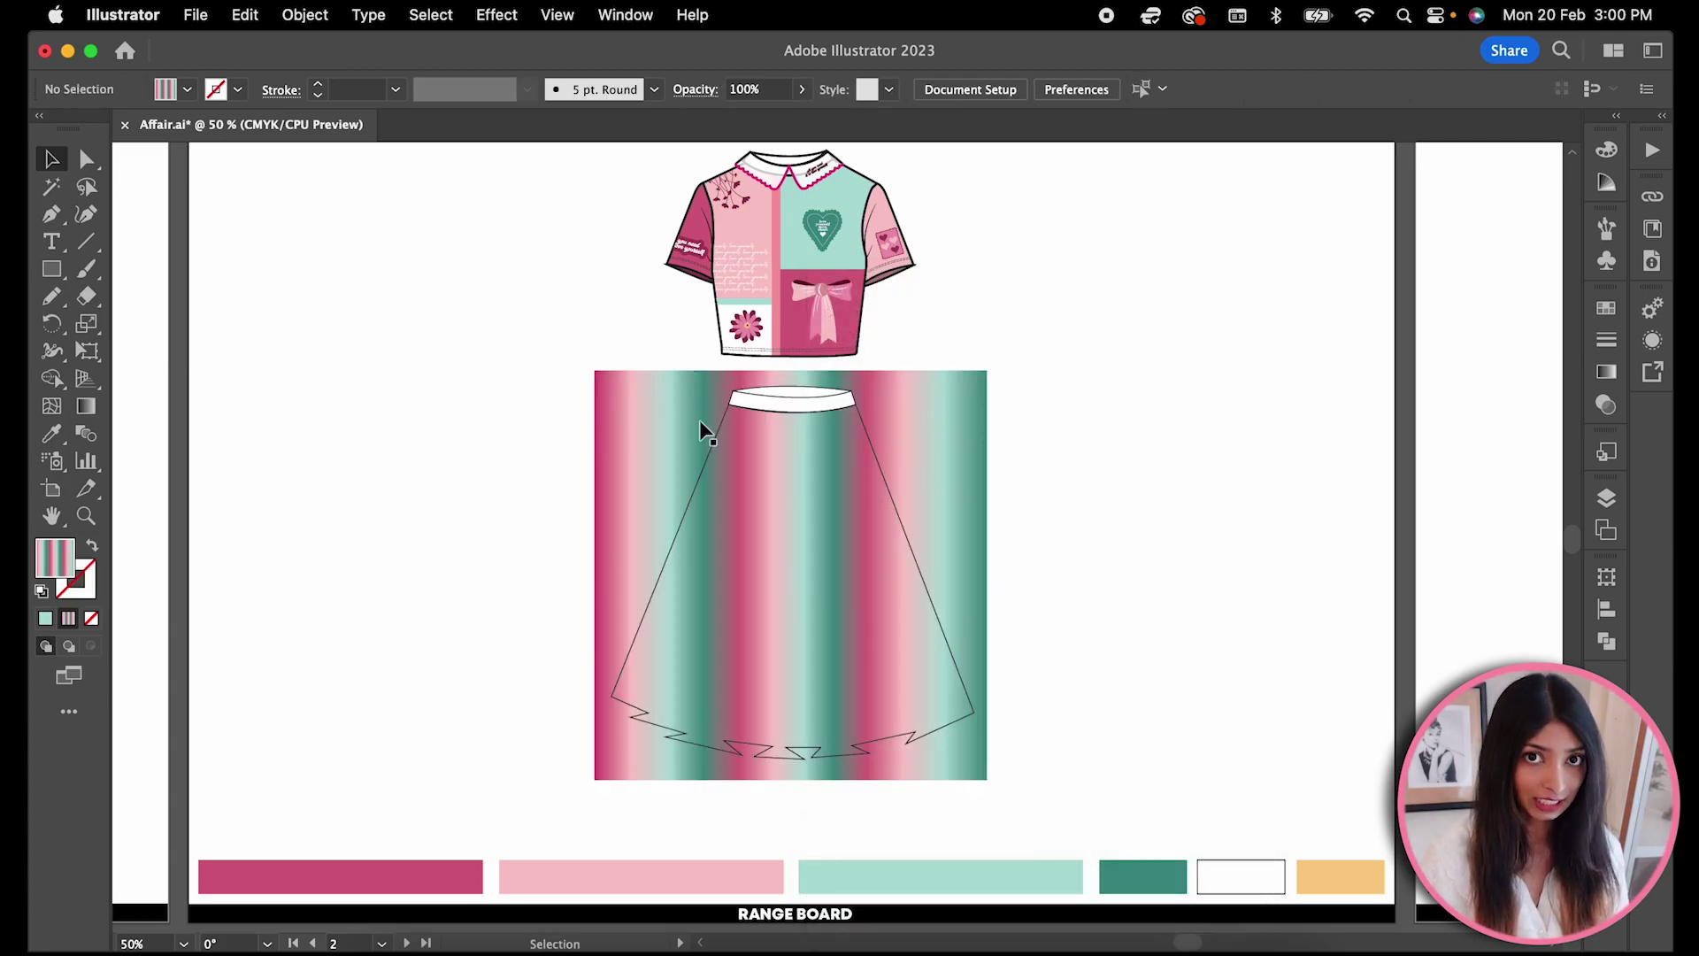
click(685, 416)
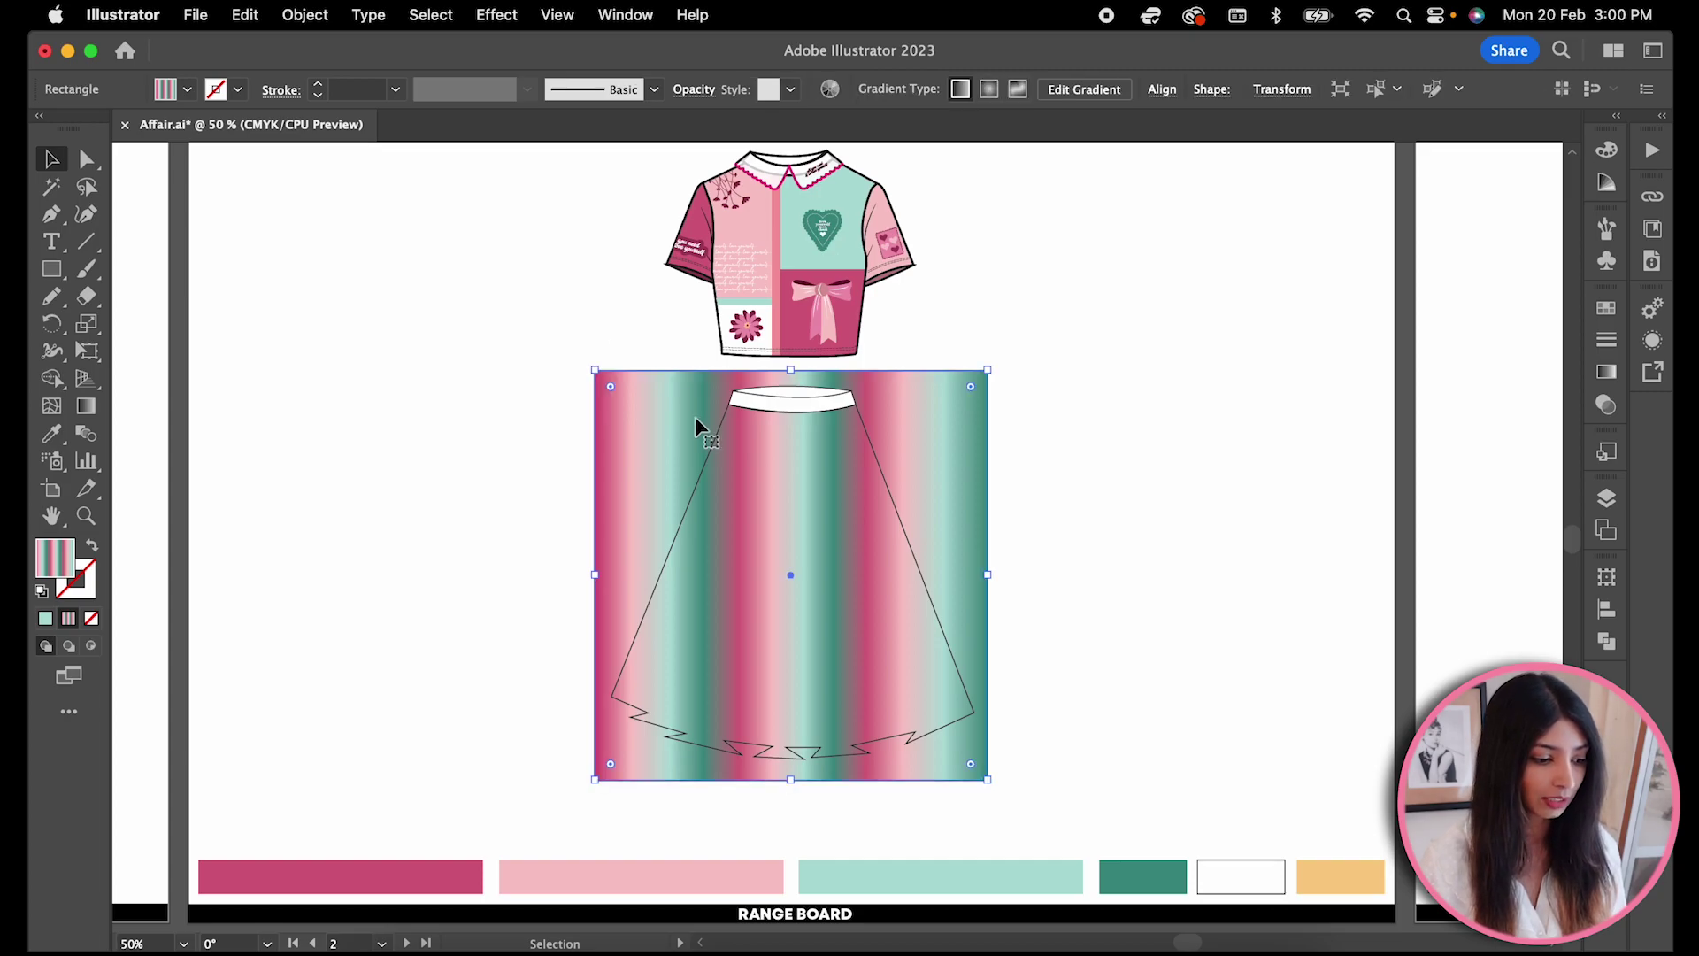
click(306, 16)
click(348, 397)
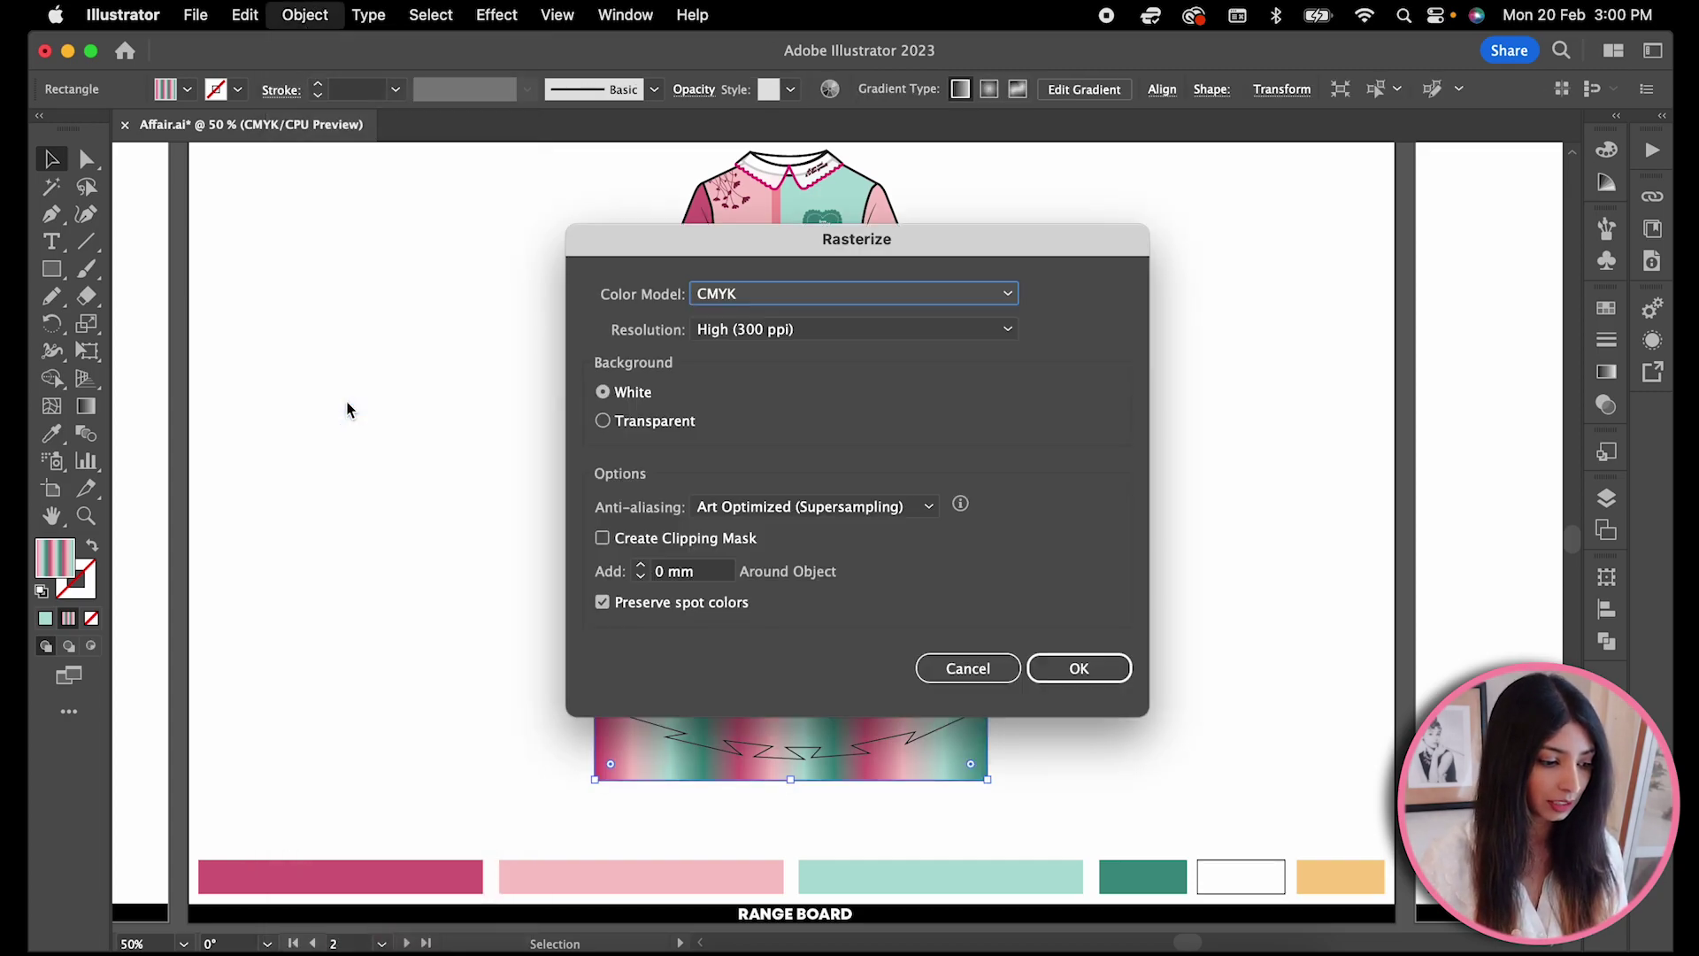
click(1070, 668)
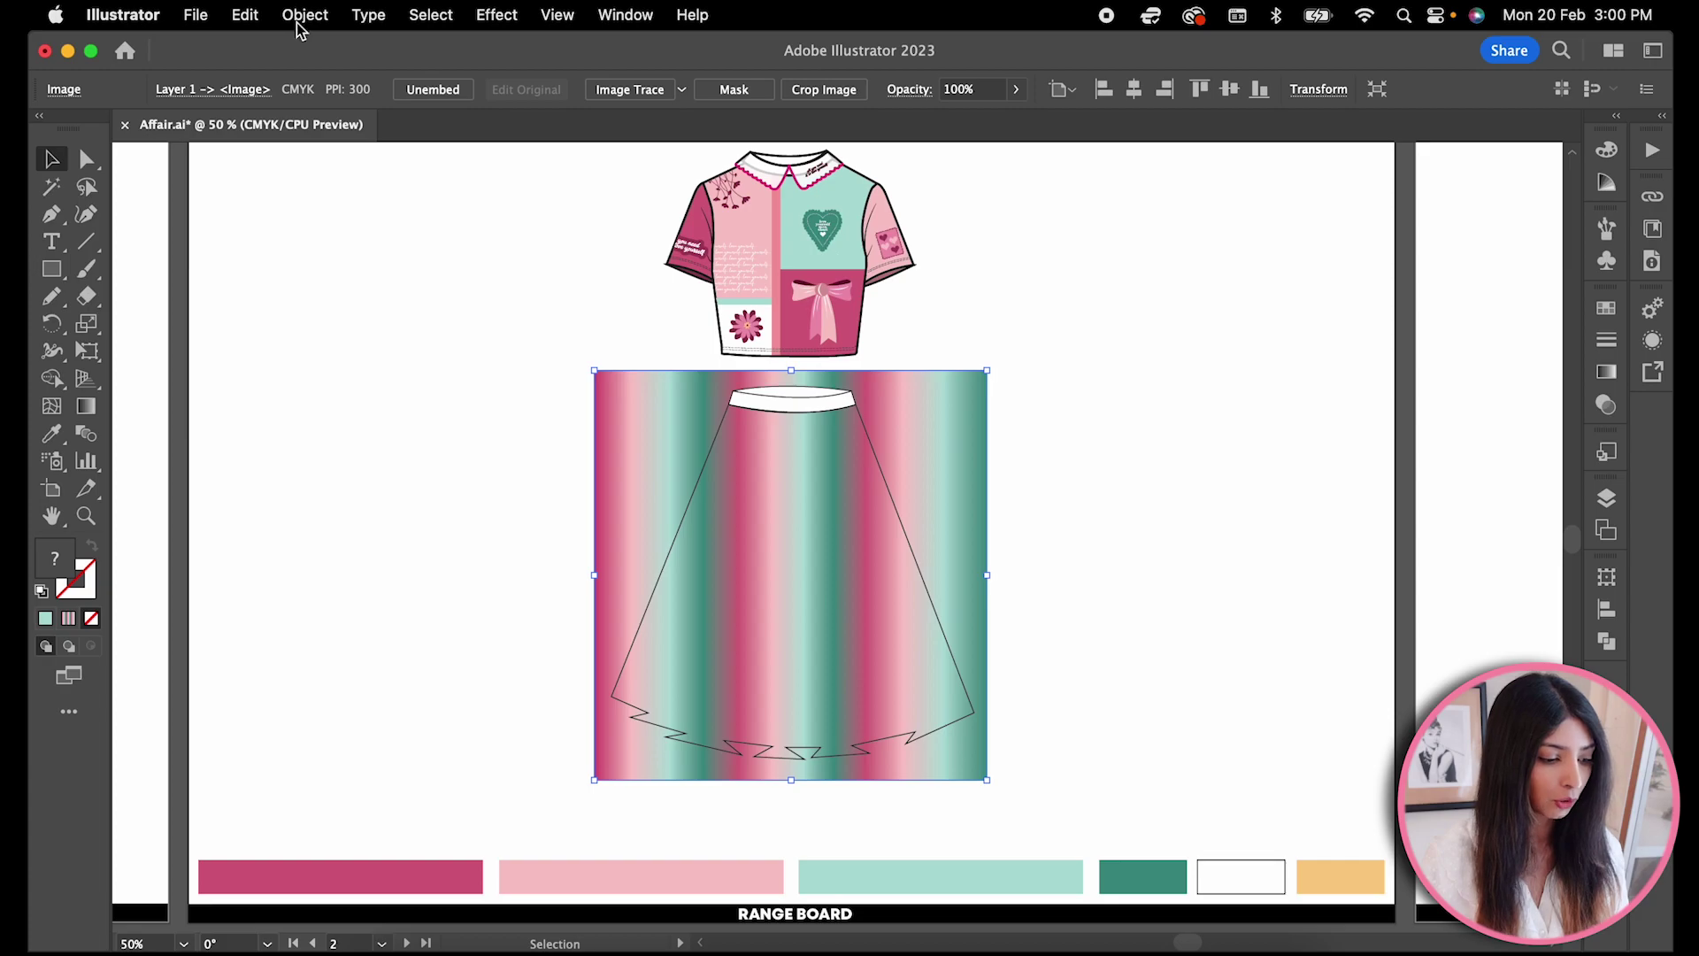
- Apply an Envelope Distort mesh to the rasterized stripes
click(303, 16)
mouse_move(339, 766)
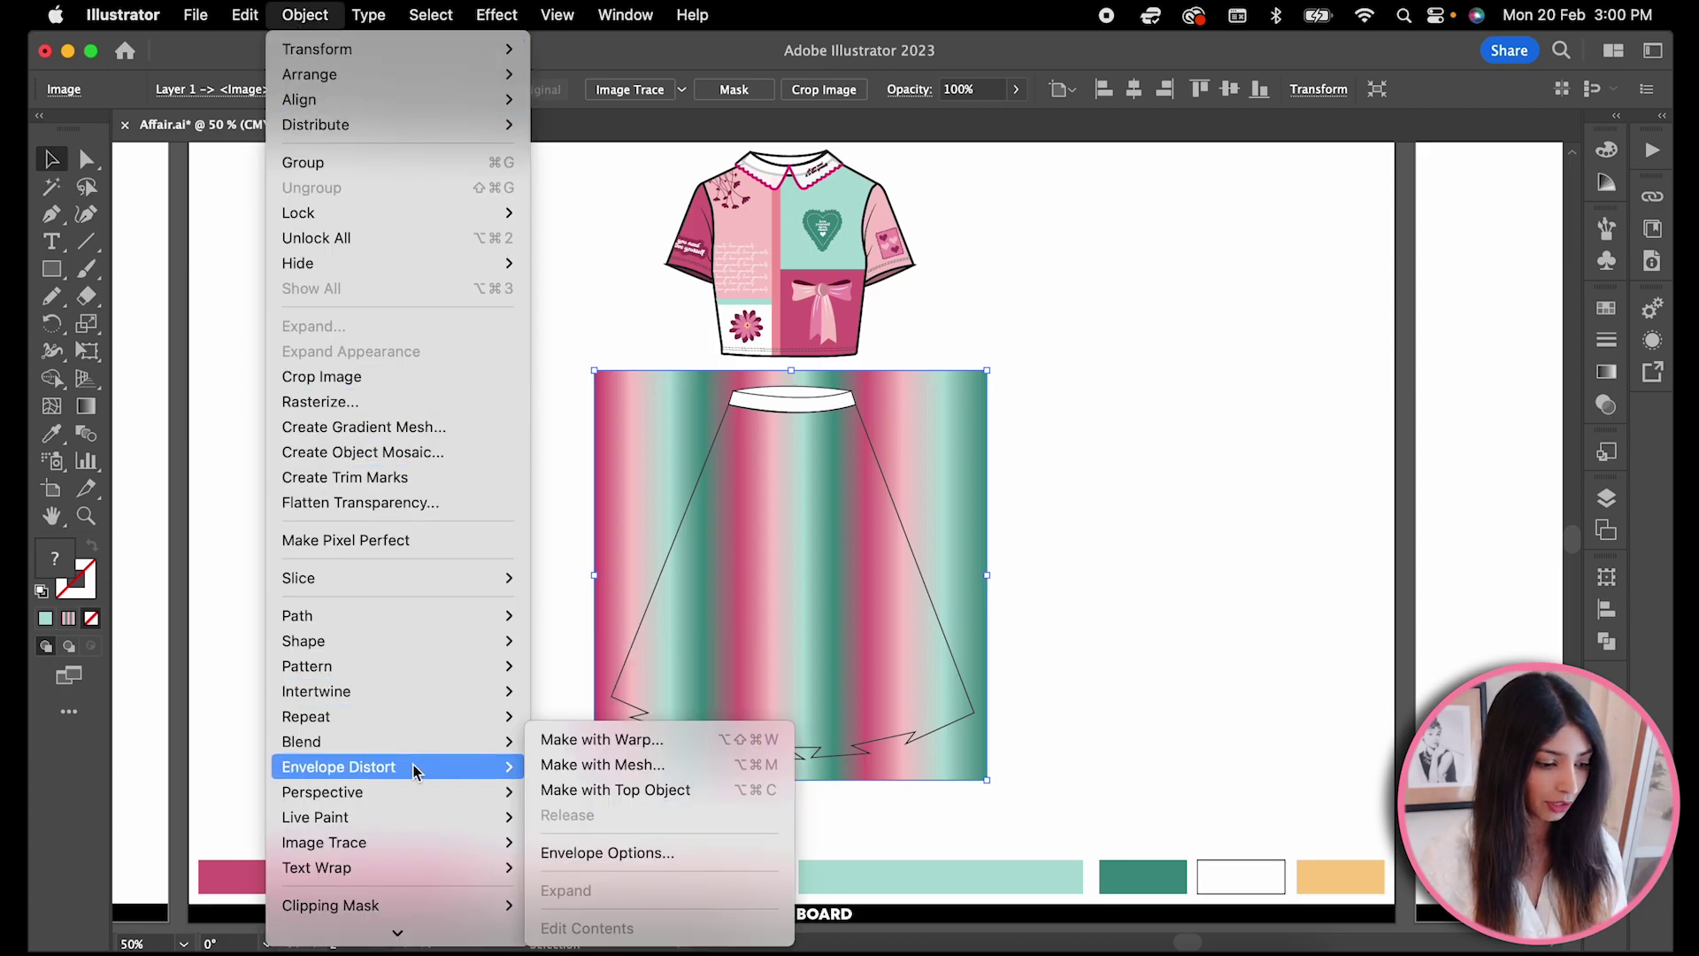
click(593, 768)
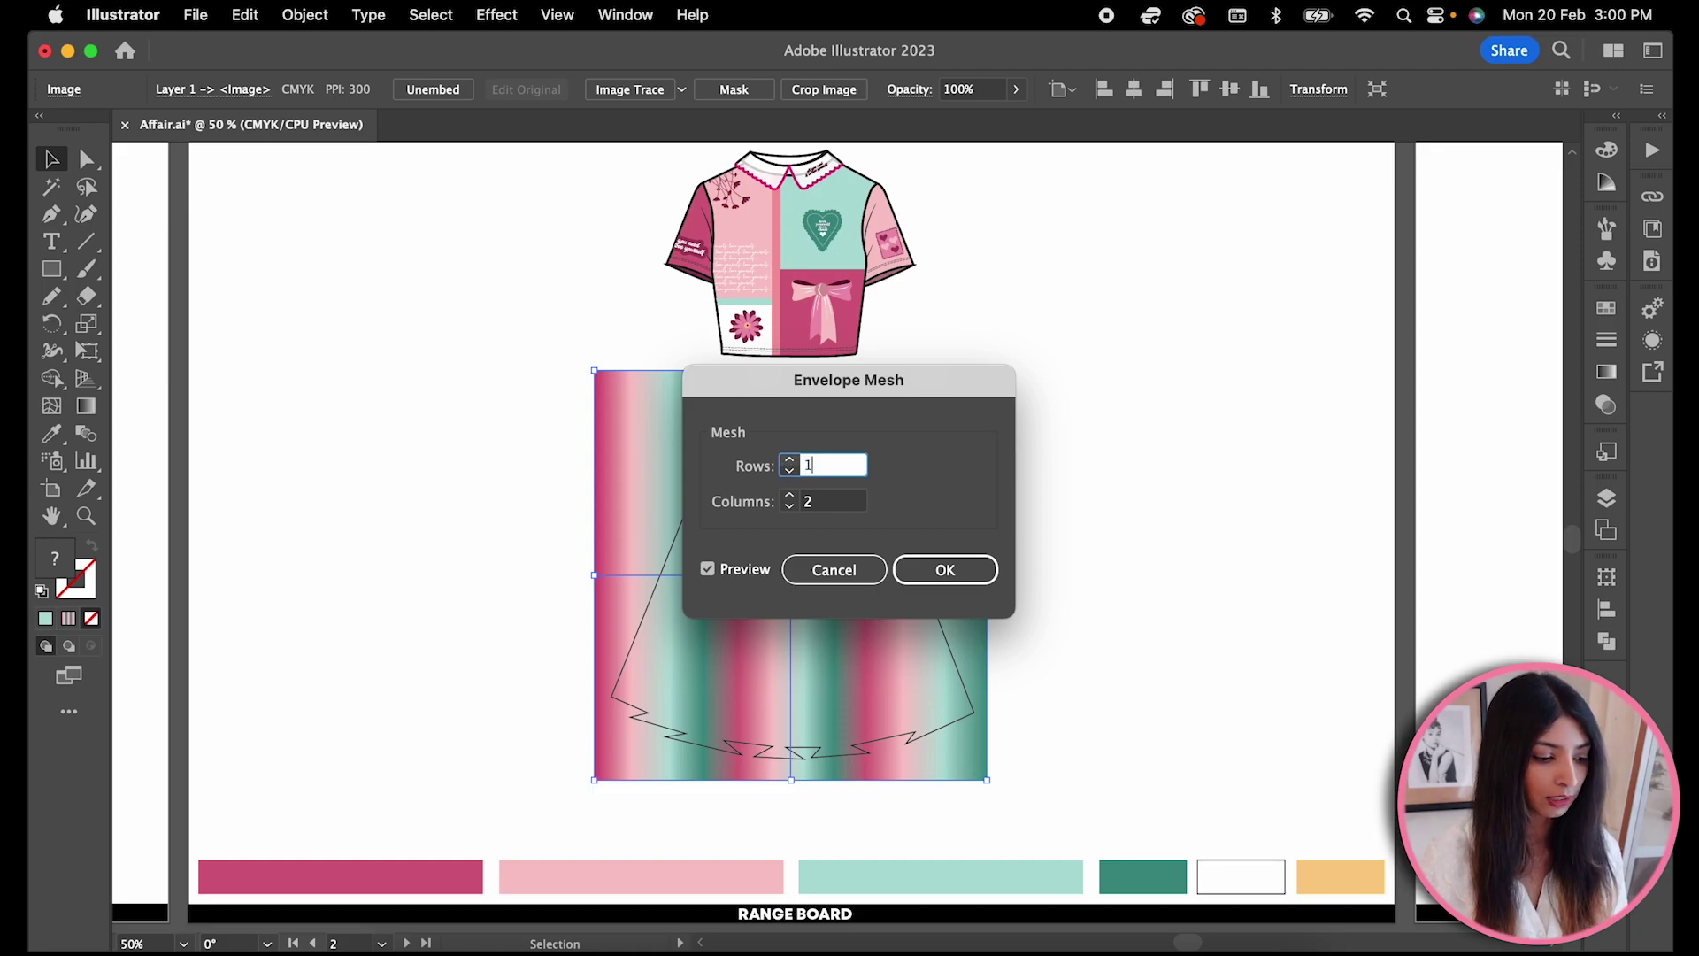
click(838, 502)
click(944, 570)
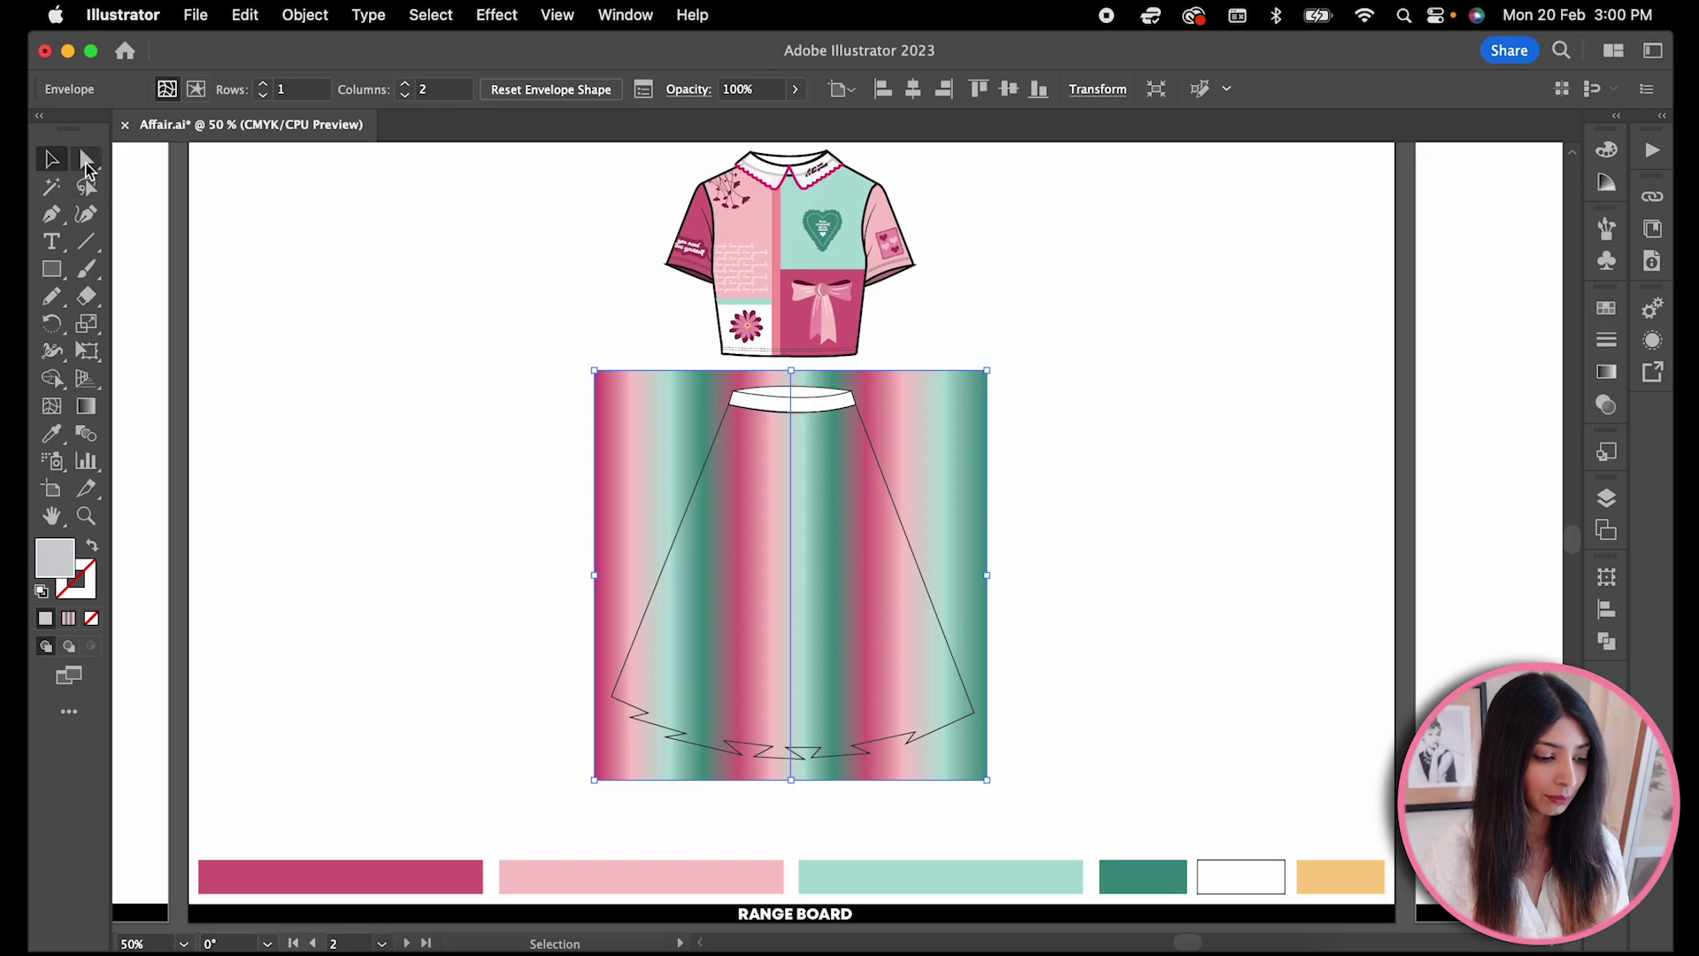
- Drag the mesh corner points so the stripes flare out to the skirt's shape
click(86, 161)
click(595, 376)
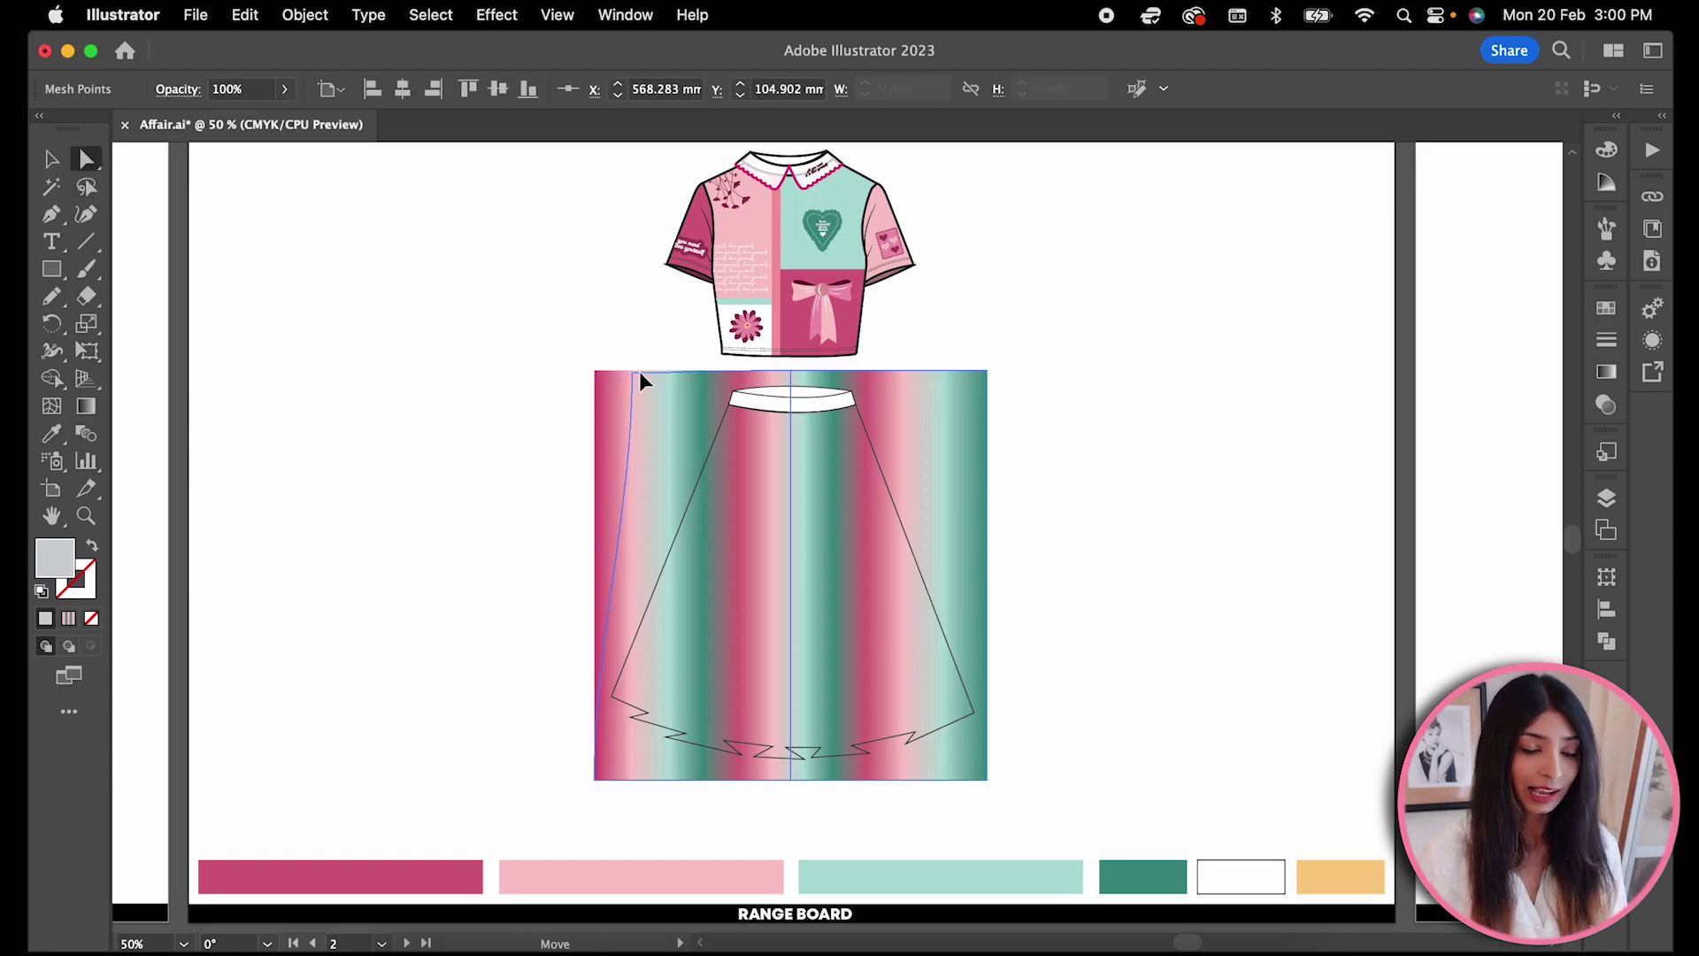
drag(718, 398, 700, 380)
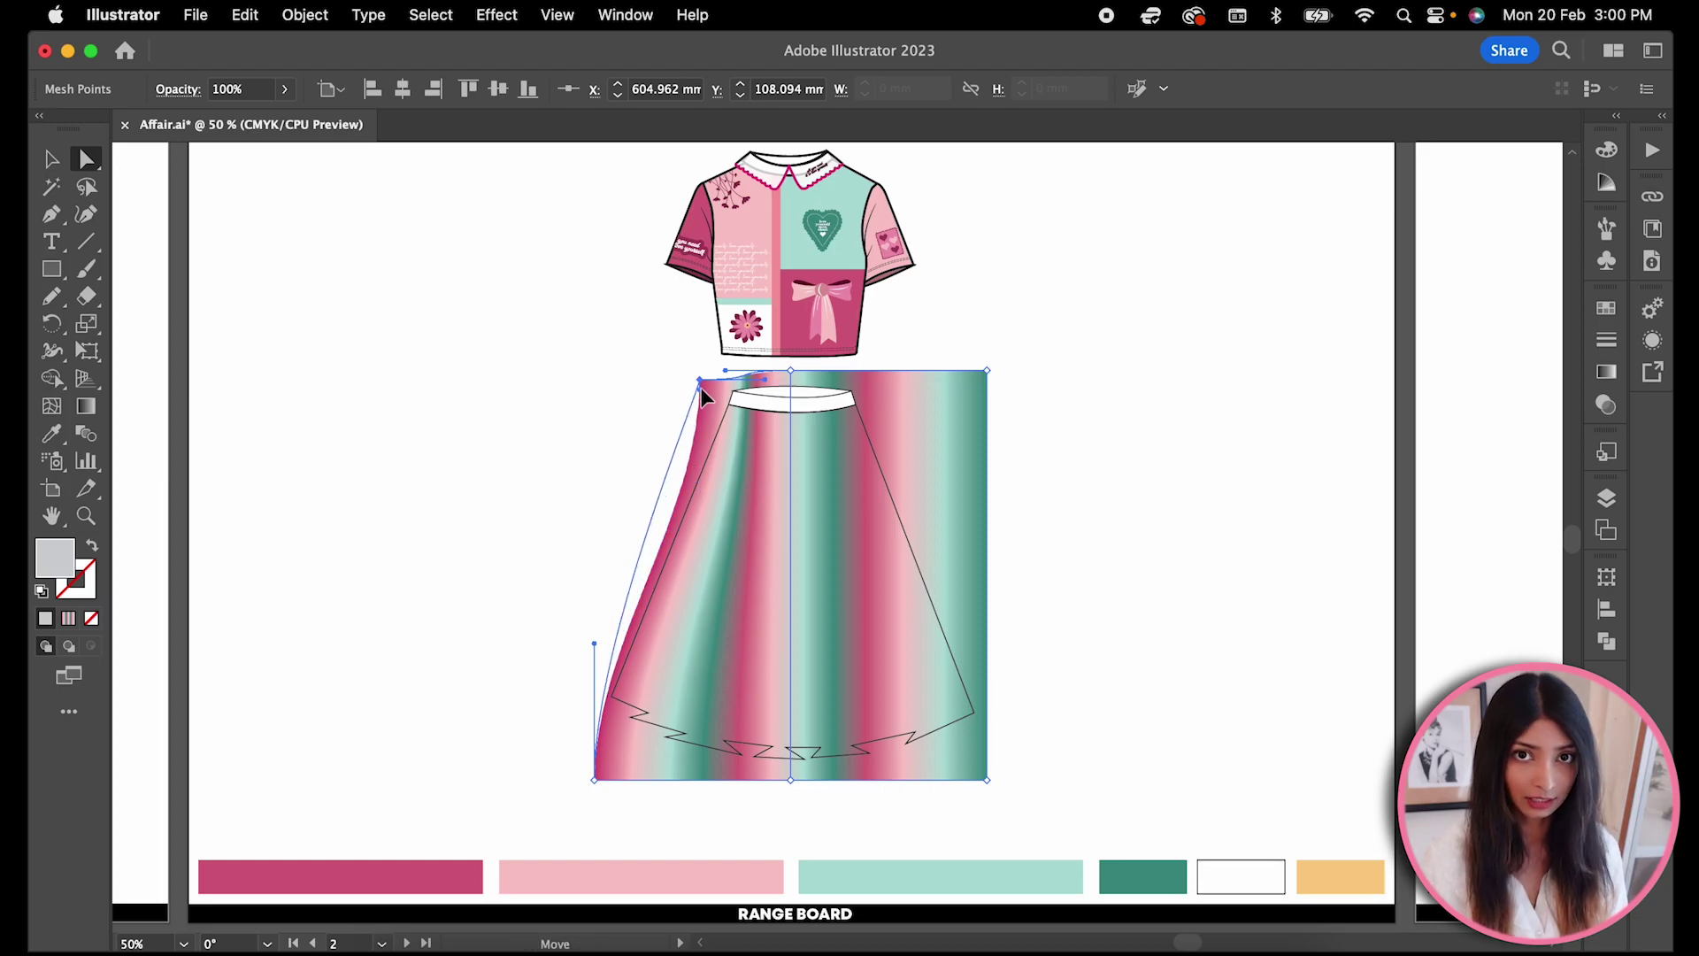
mouse_move(703, 513)
mouse_down()
mouse_move(590, 699)
mouse_move(569, 774)
mouse_up()
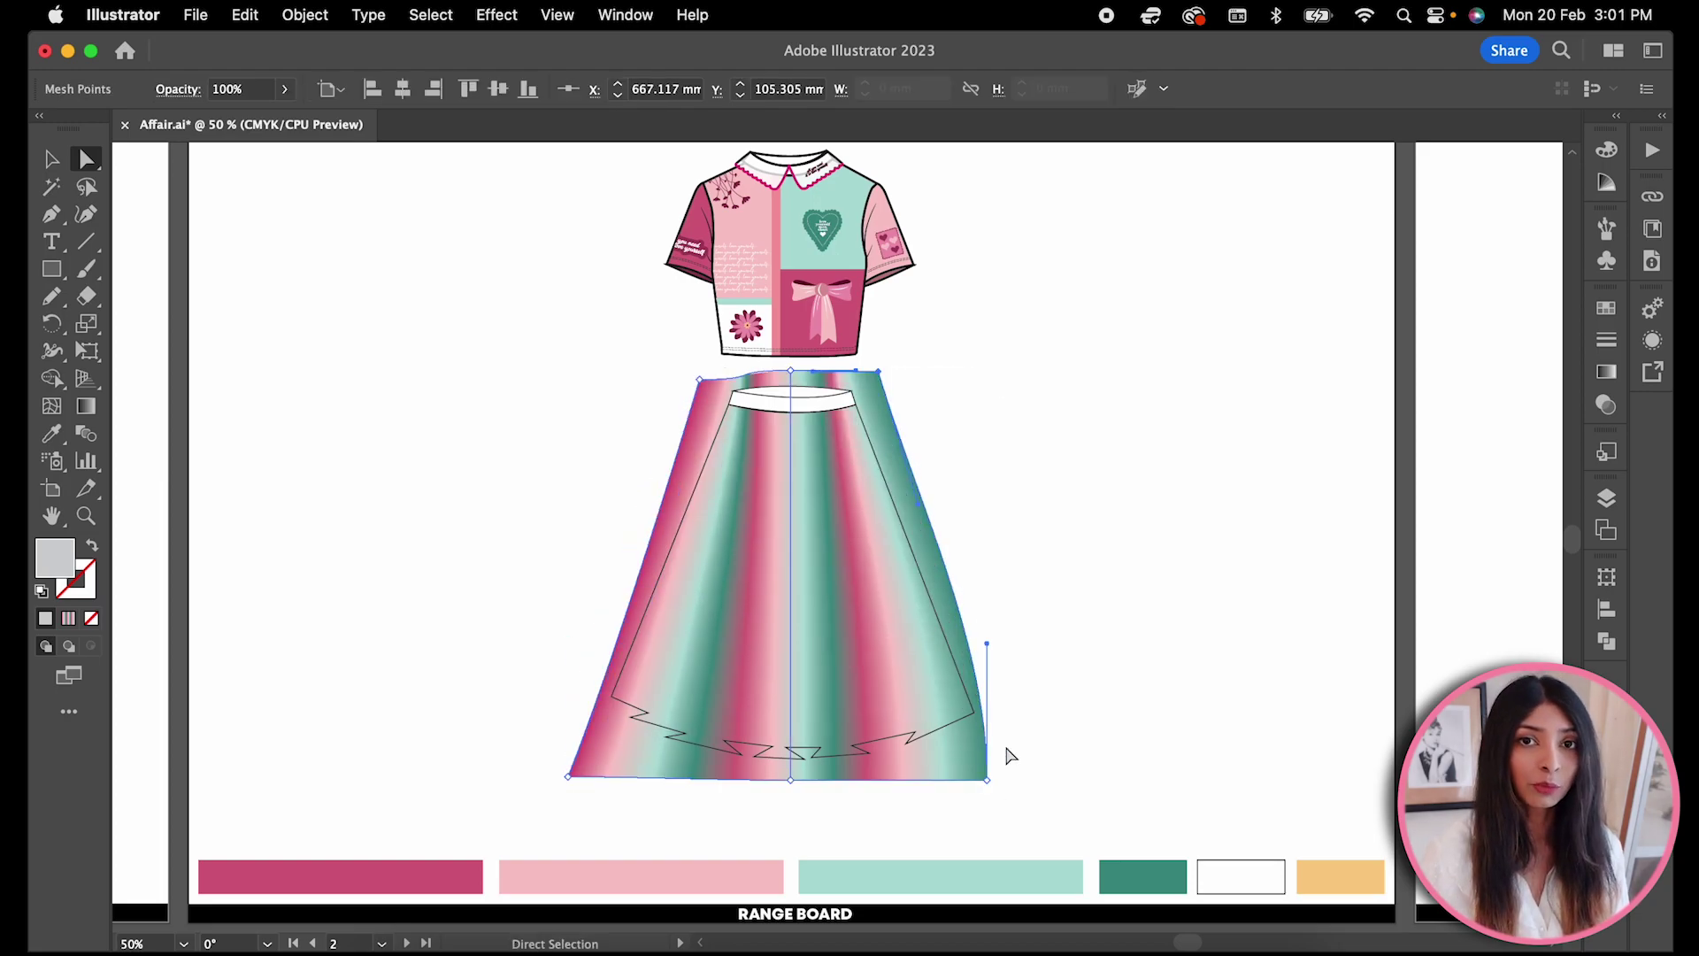
drag(986, 778, 1032, 778)
key(ctrl+plus)
key(ctrl+plus)
key(ctrl+plus)
scroll(861, 538, right, 3)
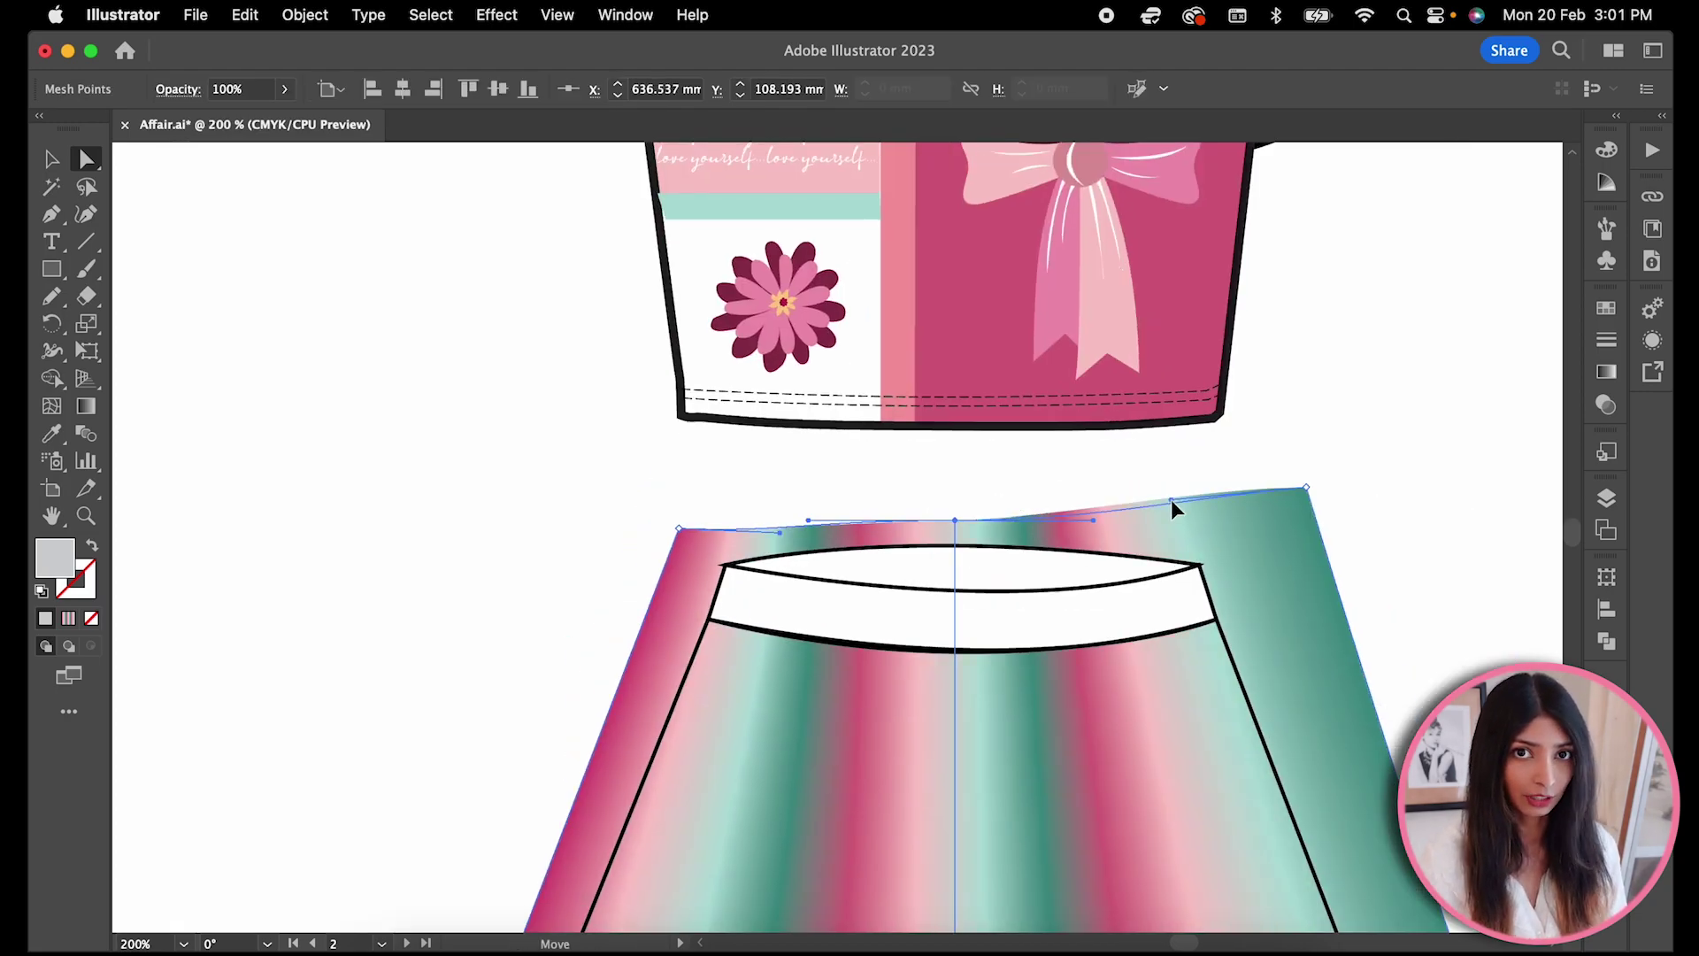
key(ctrl+minus)
key(ctrl+minus)
key(ctrl+minus)
key(v)
- Clip the stripes inside the skirt outline and set the clip group's opacity to 77%
right_click(1080, 801)
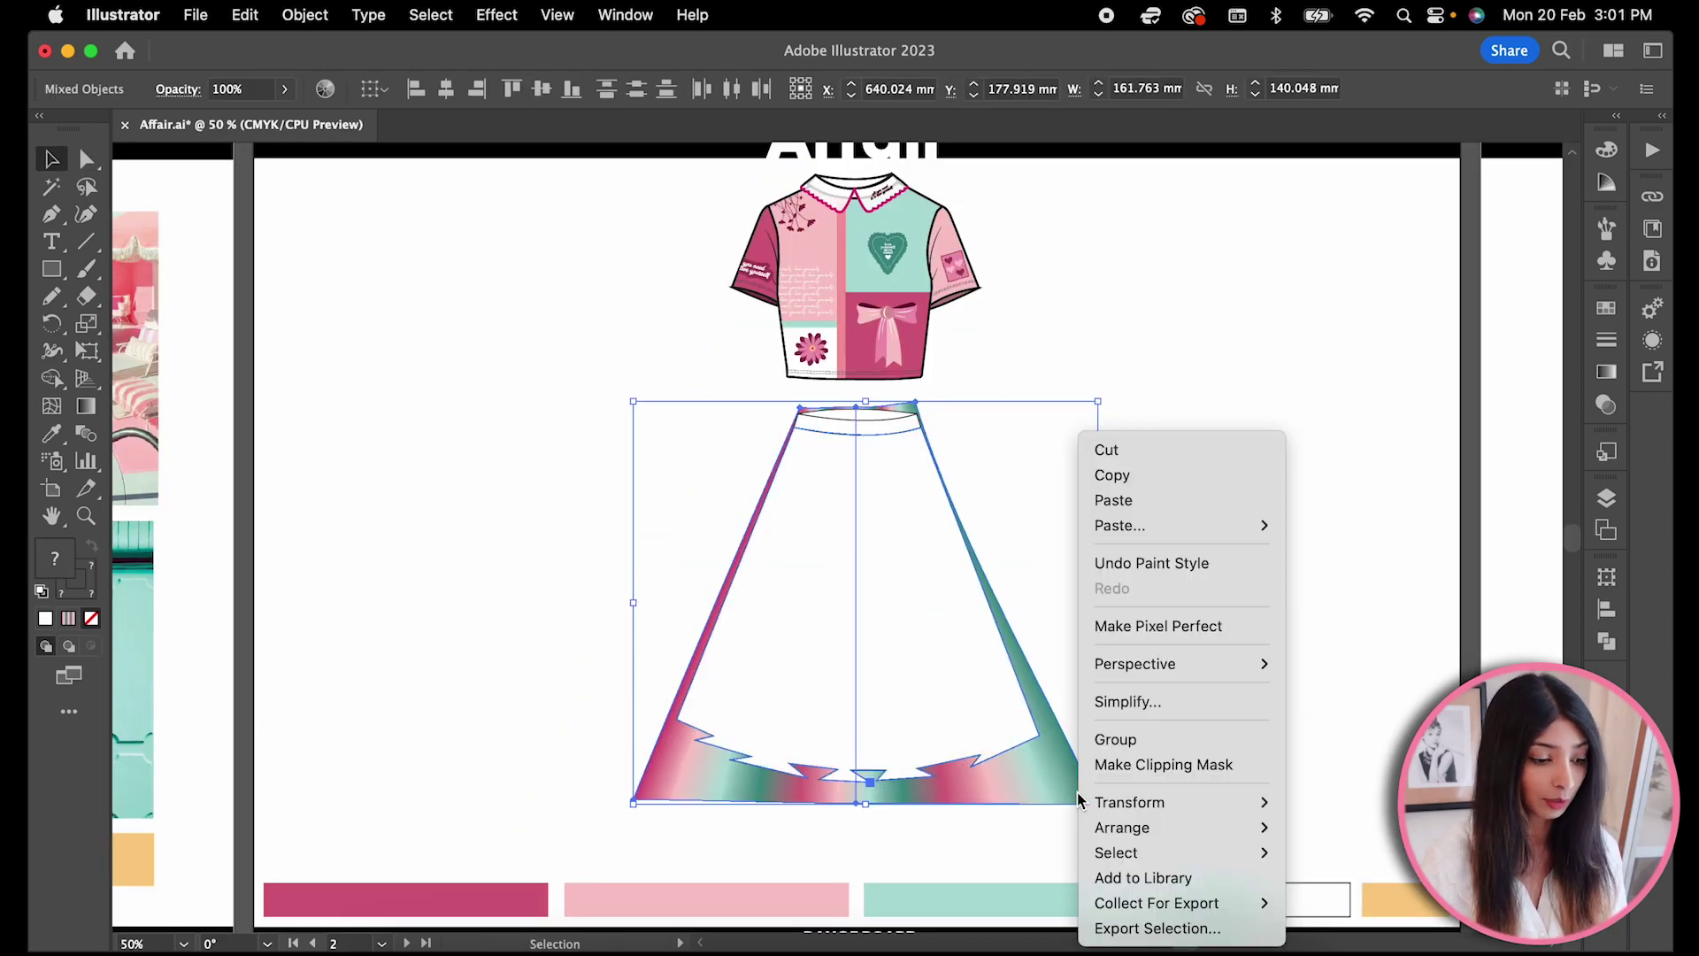
click(1169, 763)
click(1182, 597)
click(962, 648)
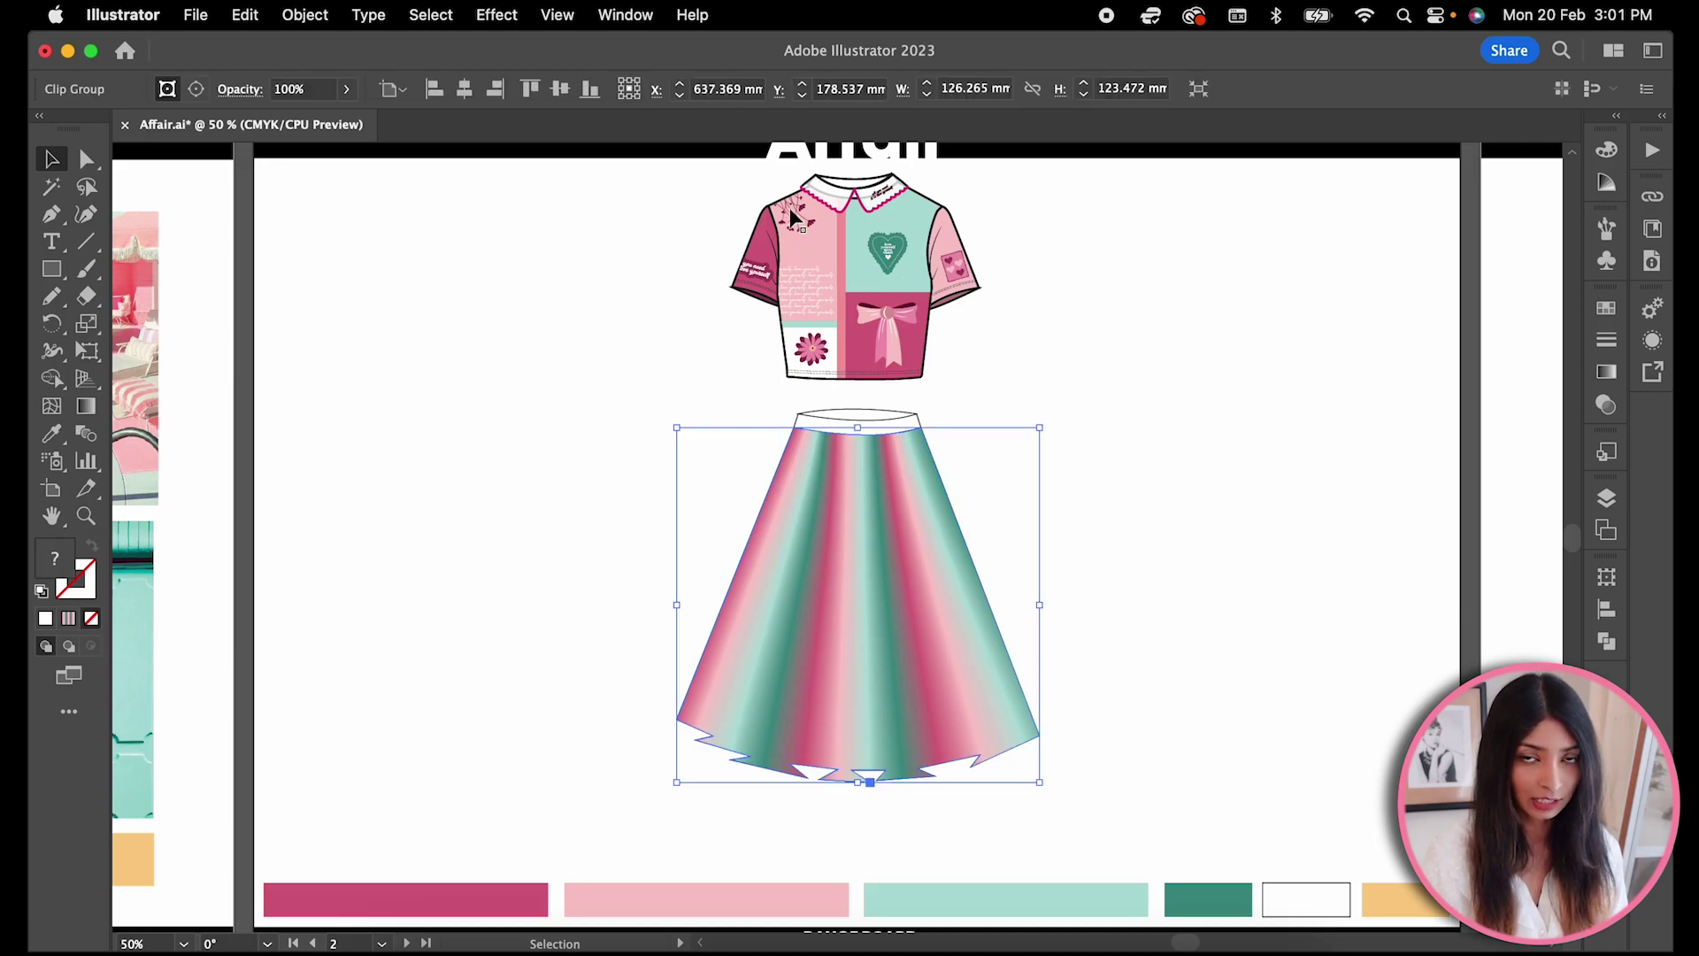
click(347, 90)
click(323, 123)
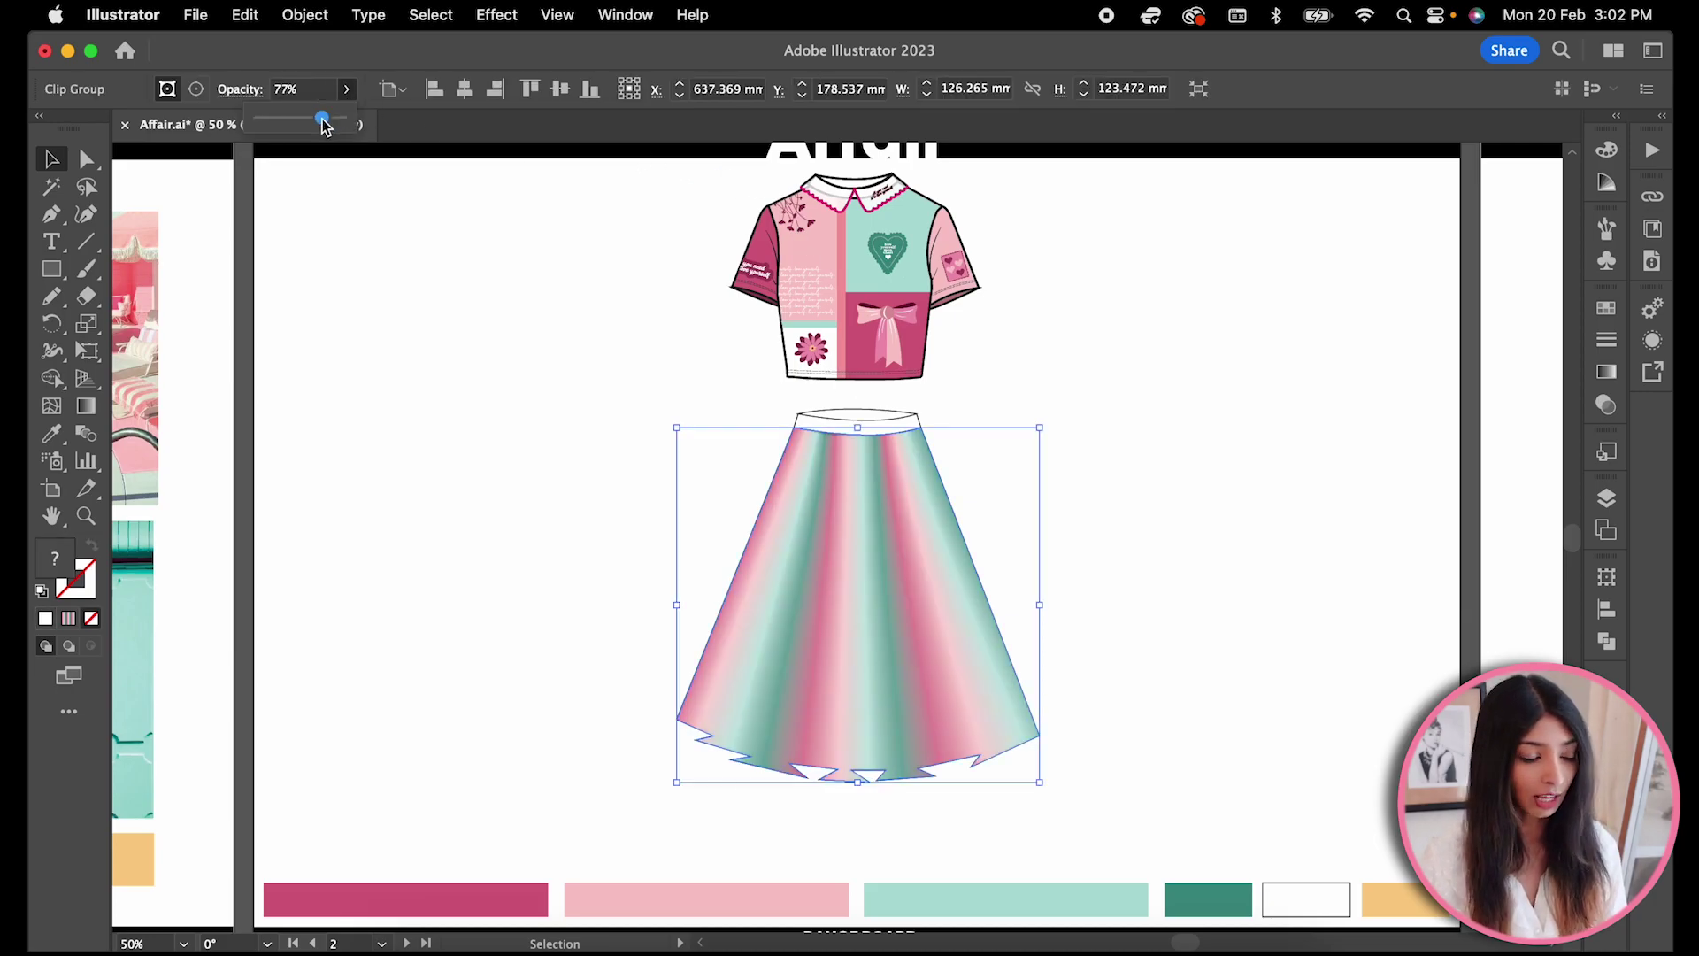
click(564, 453)
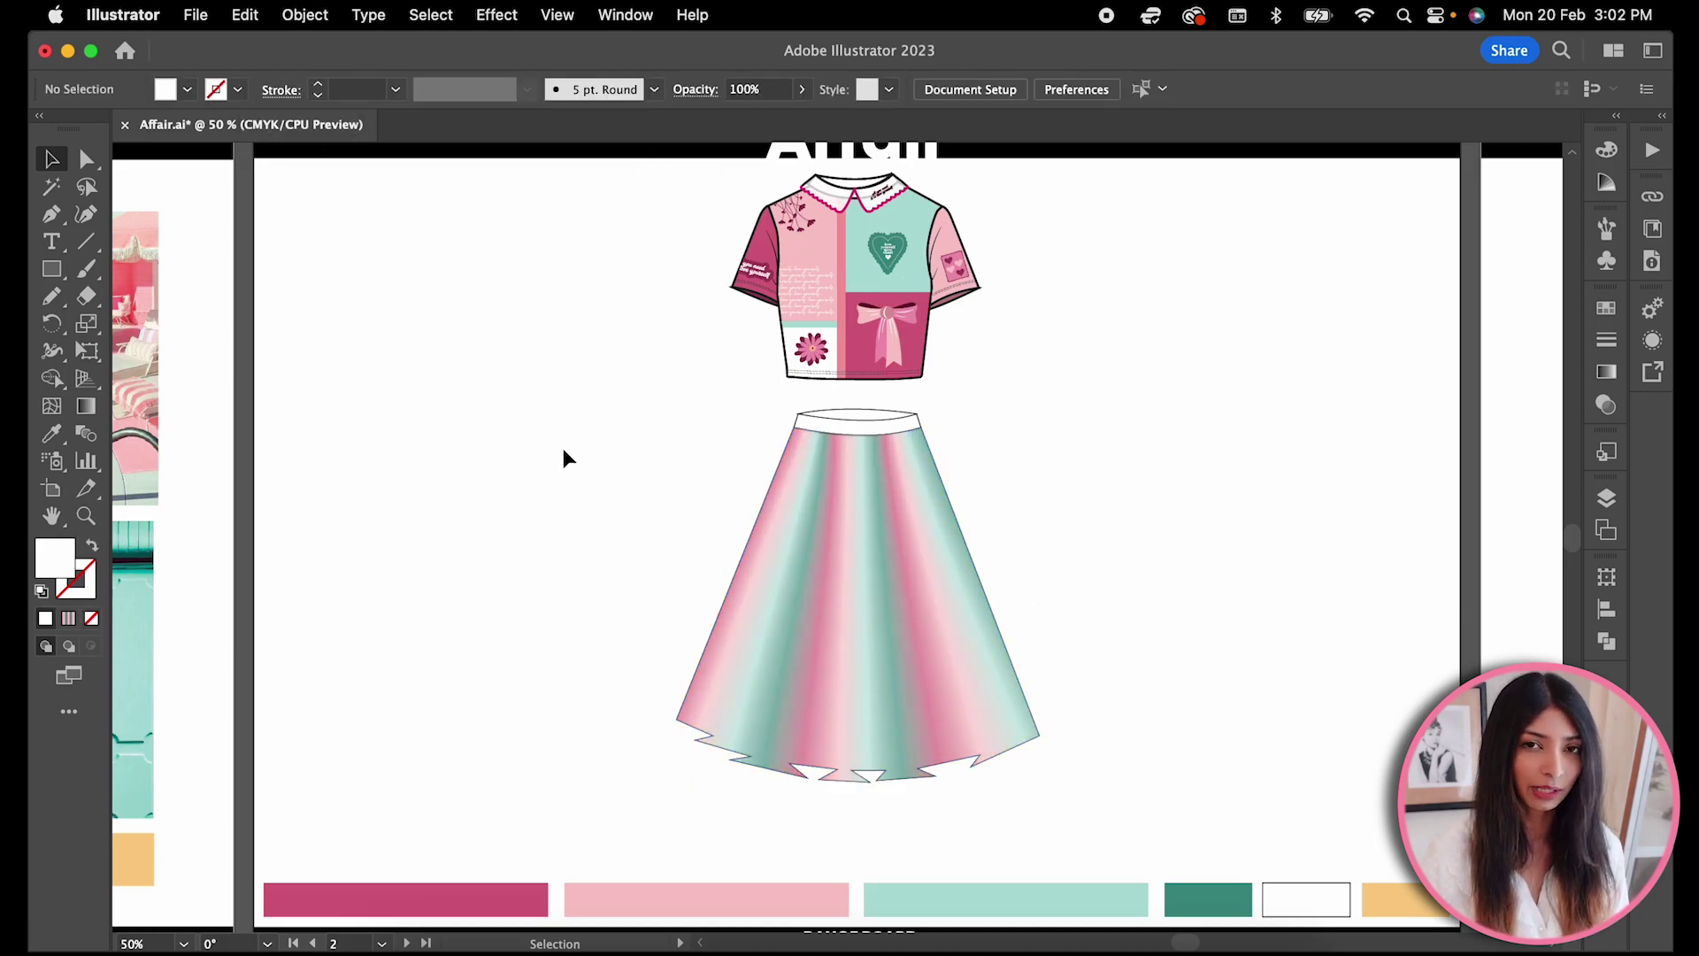
- Draw black-filled pleat shadow wedges on the skirt's left side
key(super+equal)
key(p)
click(779, 392)
click(623, 783)
key(super+equal)
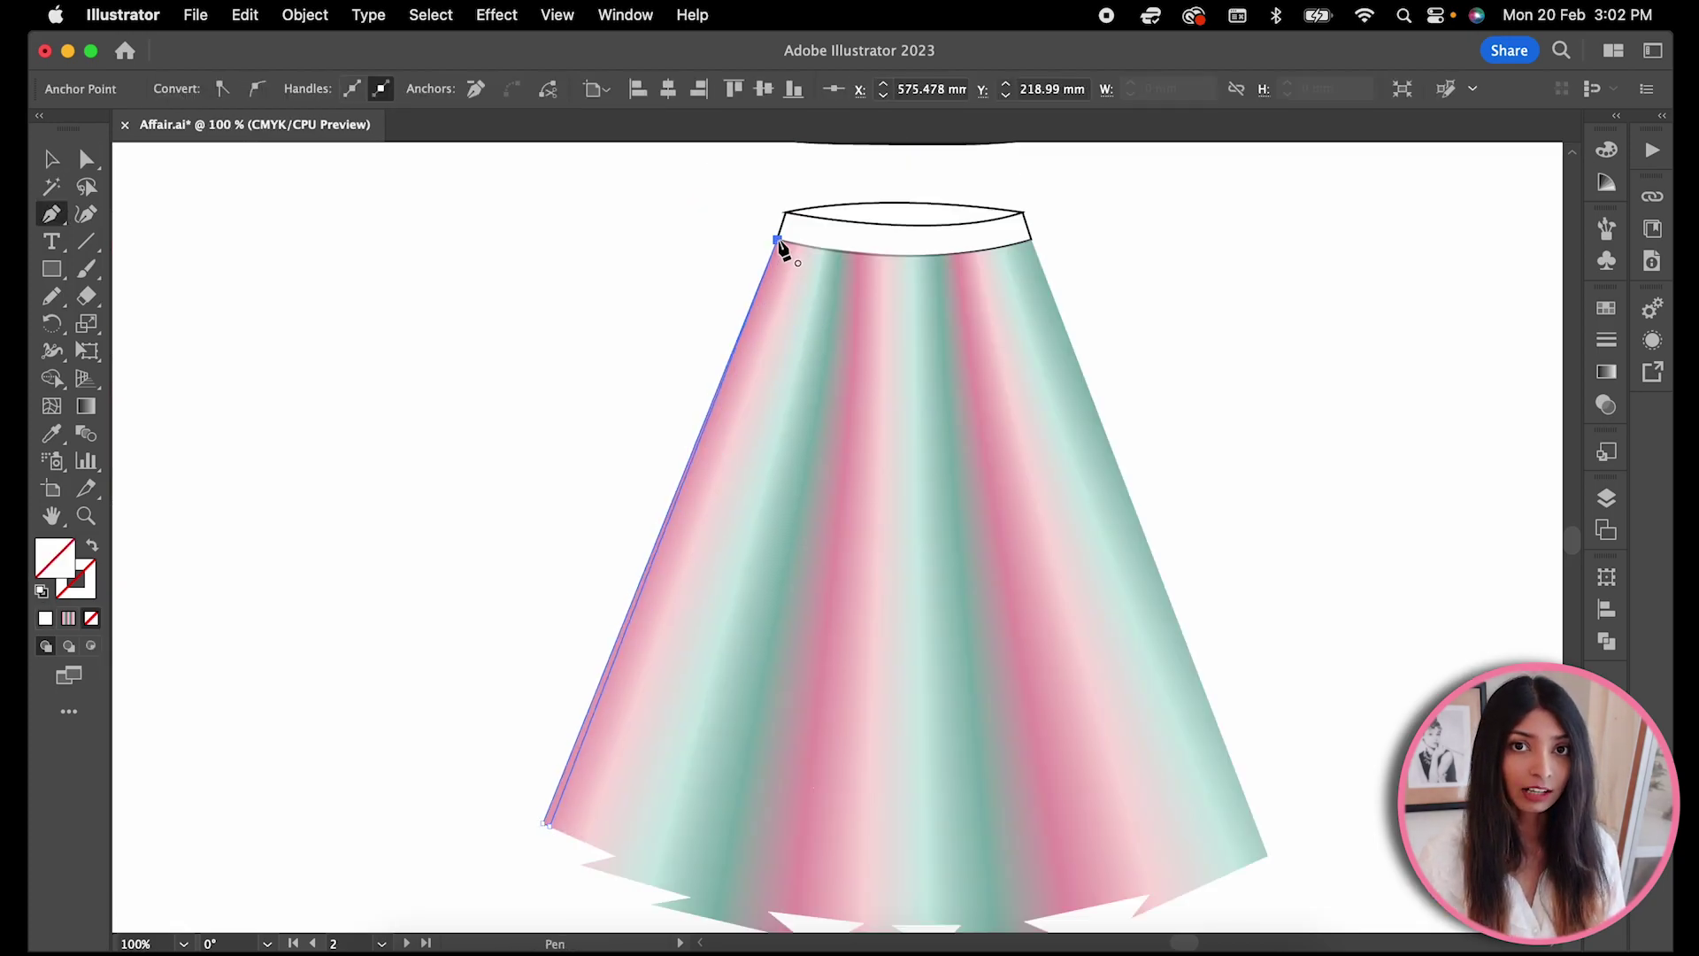
key(shift+x)
scroll(698, 577, down, 2)
scroll(758, 234, up, 2)
click(759, 228)
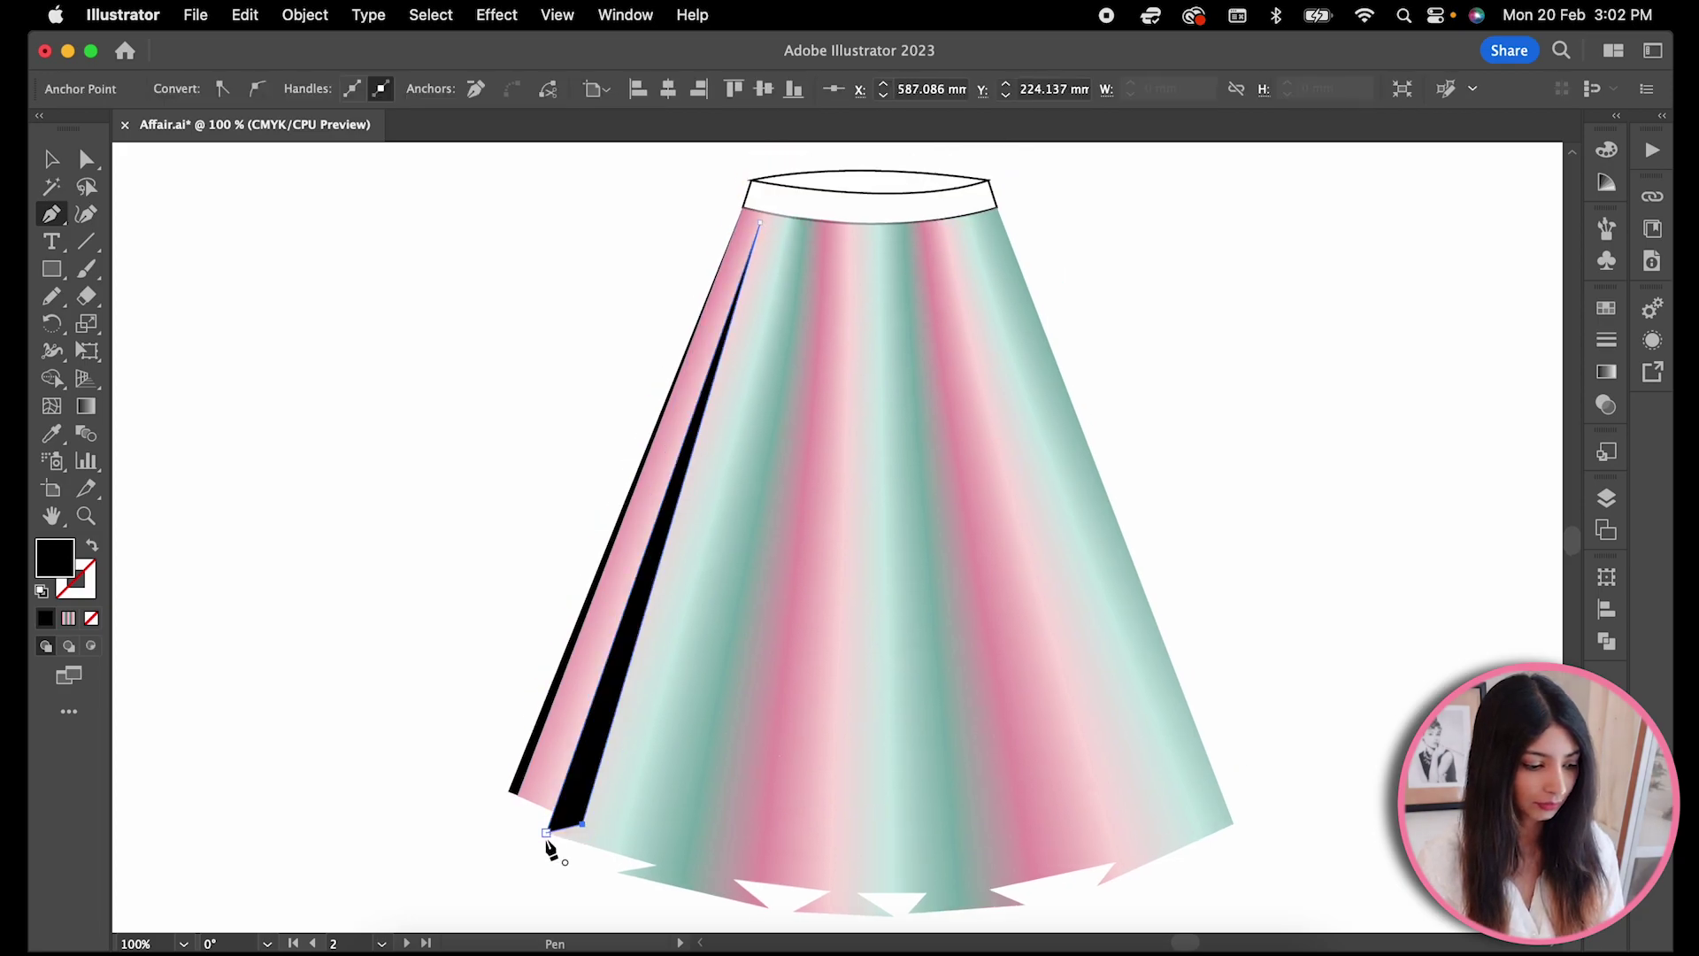
click(551, 844)
click(607, 872)
click(736, 406)
click(664, 873)
- Add dark wedges across the skirt's centre and right, then lower their opacity
click(793, 914)
click(841, 299)
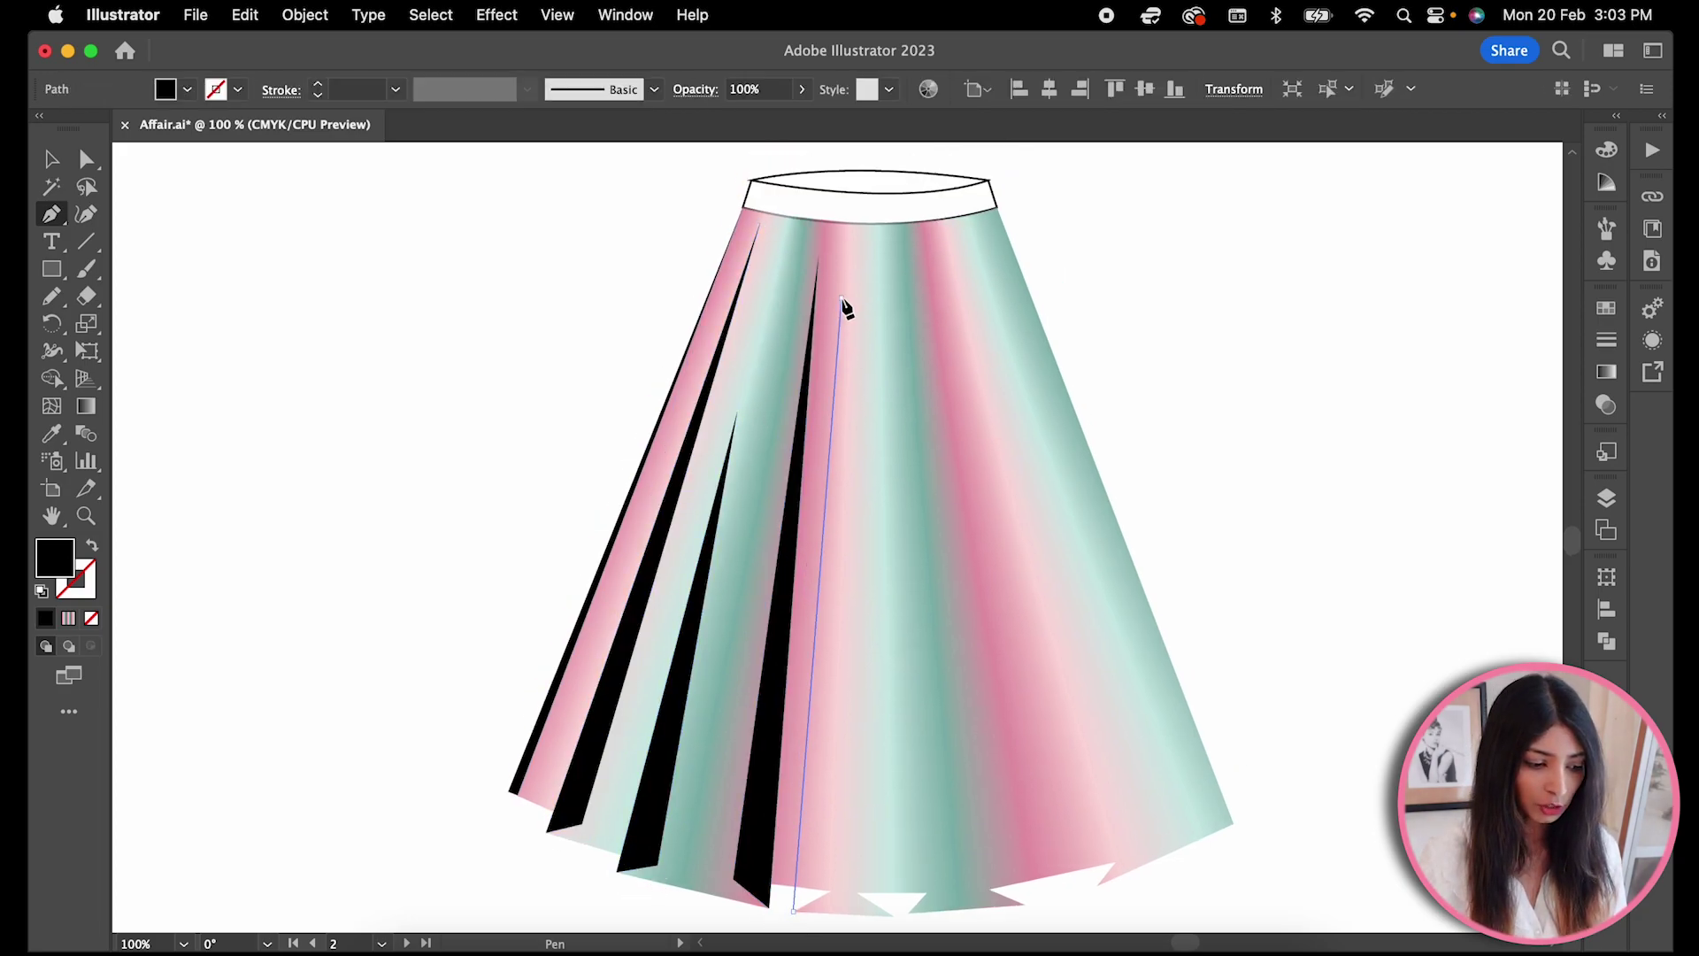
click(833, 913)
click(867, 239)
click(911, 913)
click(978, 331)
click(1112, 879)
click(1232, 822)
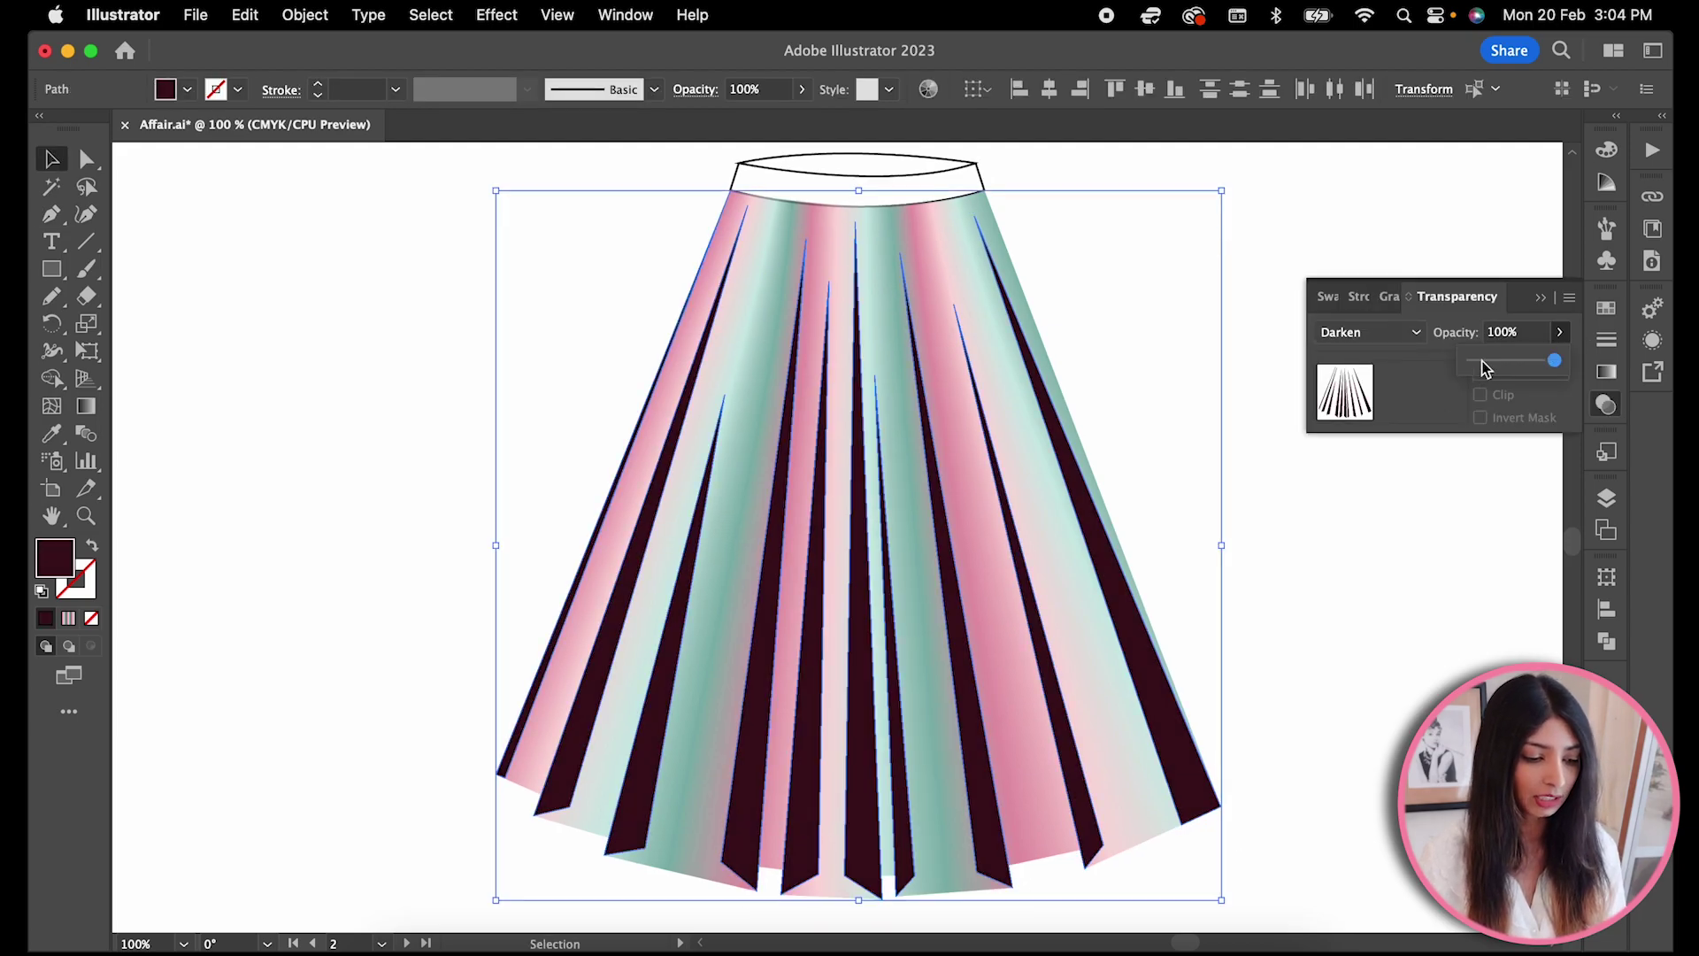
click(1482, 364)
- Draw pale highlight wedges on the skirt's left and right folds
key(p)
click(800, 212)
click(690, 872)
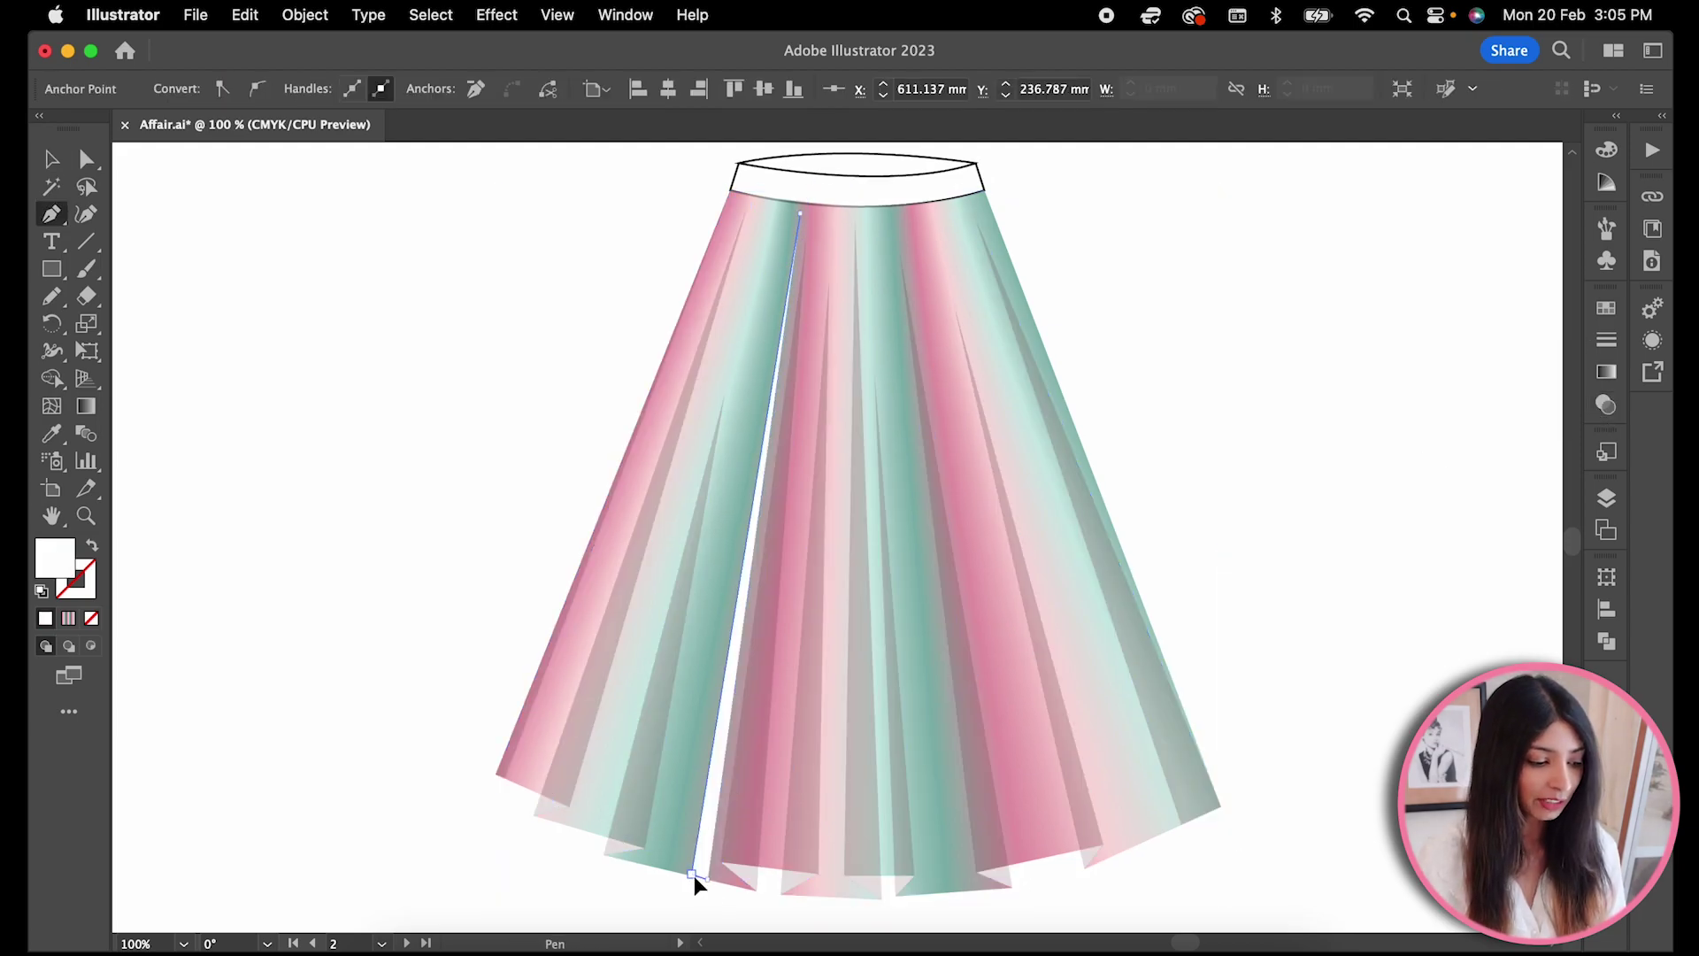
click(580, 843)
click(914, 215)
click(1016, 863)
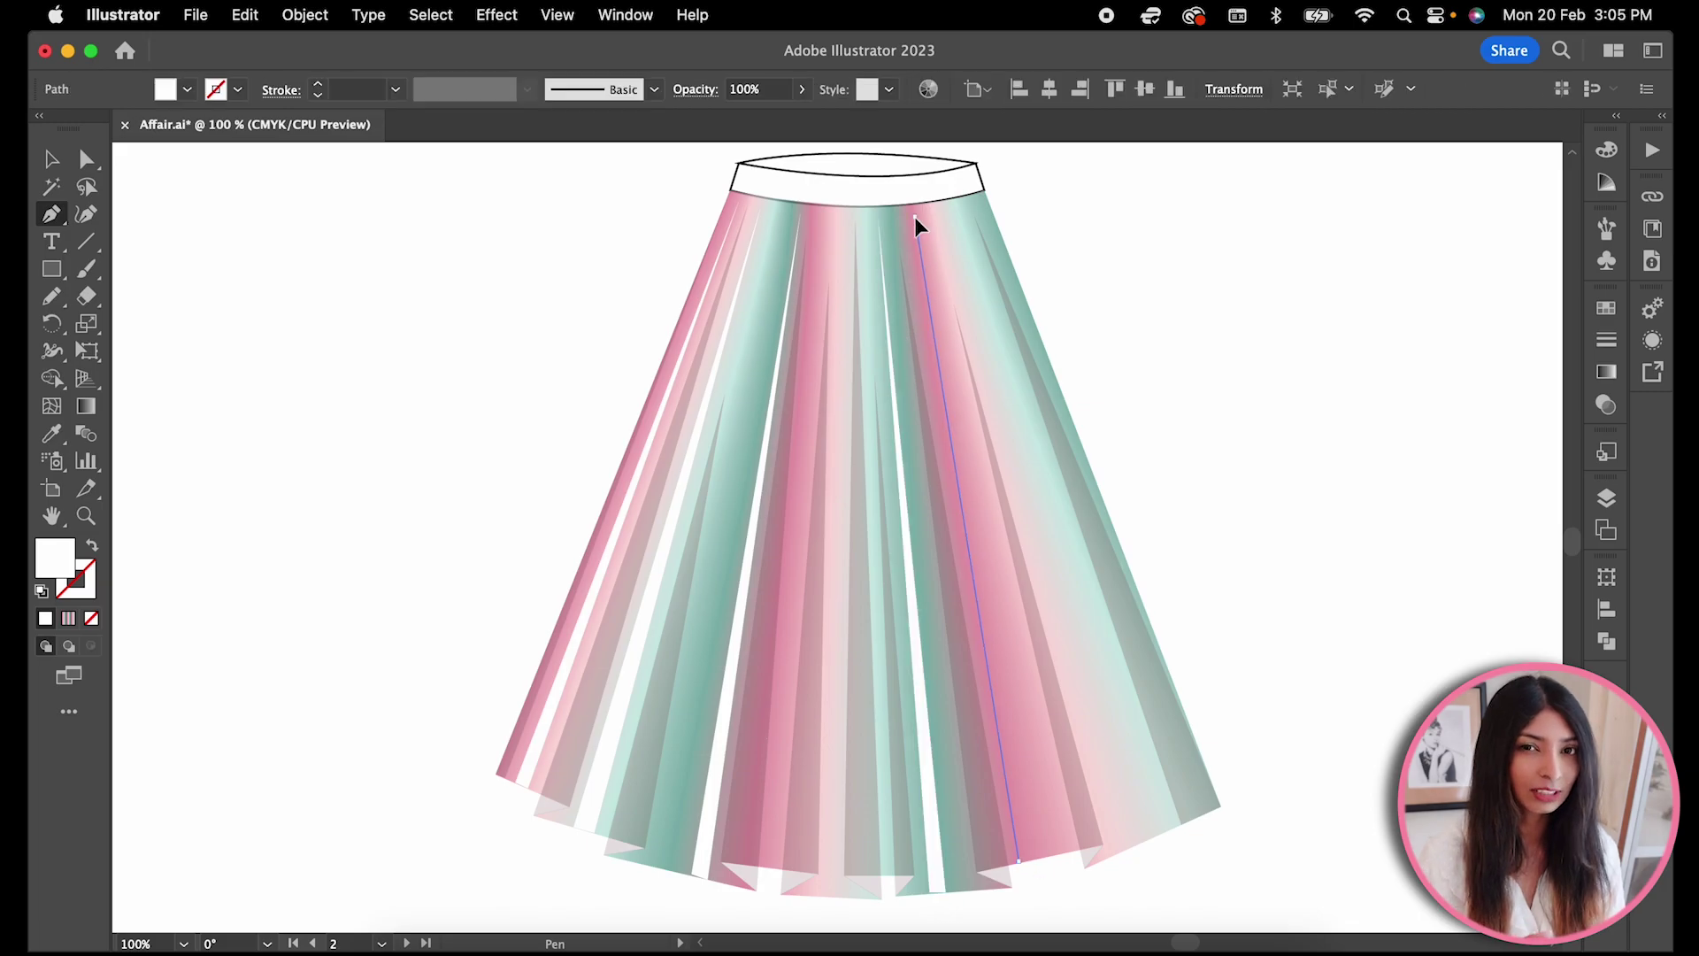
click(1177, 834)
click(663, 865)
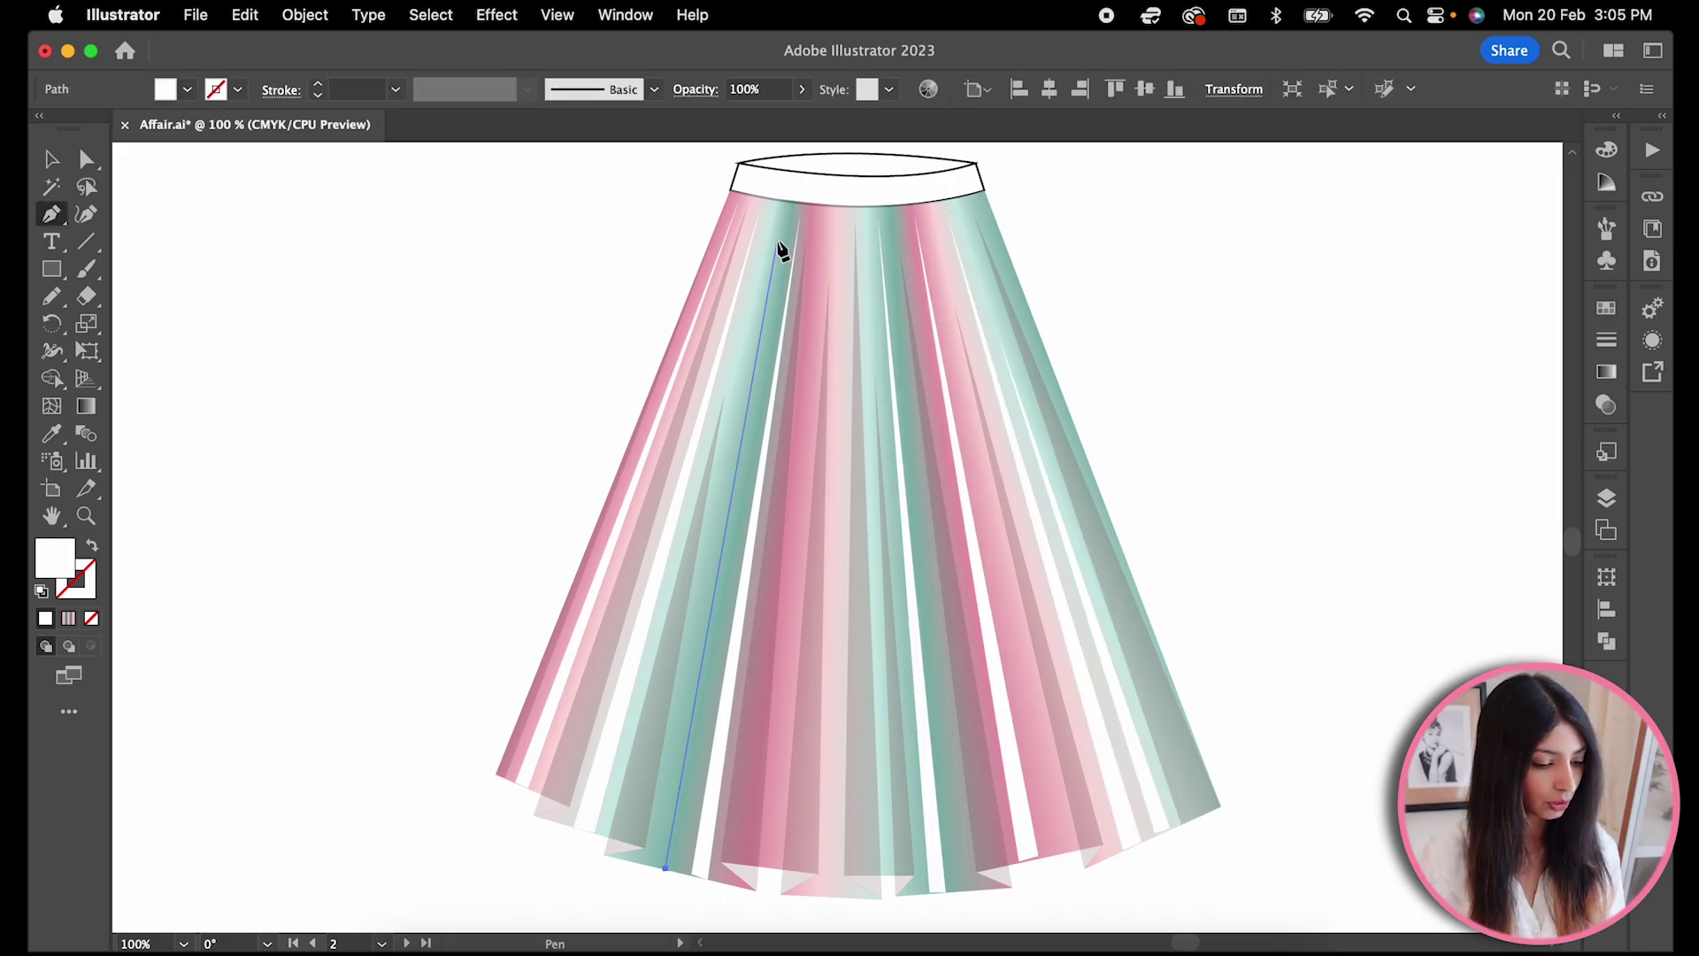
key(v)
click(777, 240)
scroll(806, 98, down, 2)
scroll(780, 120, up, 2)
click(1227, 264)
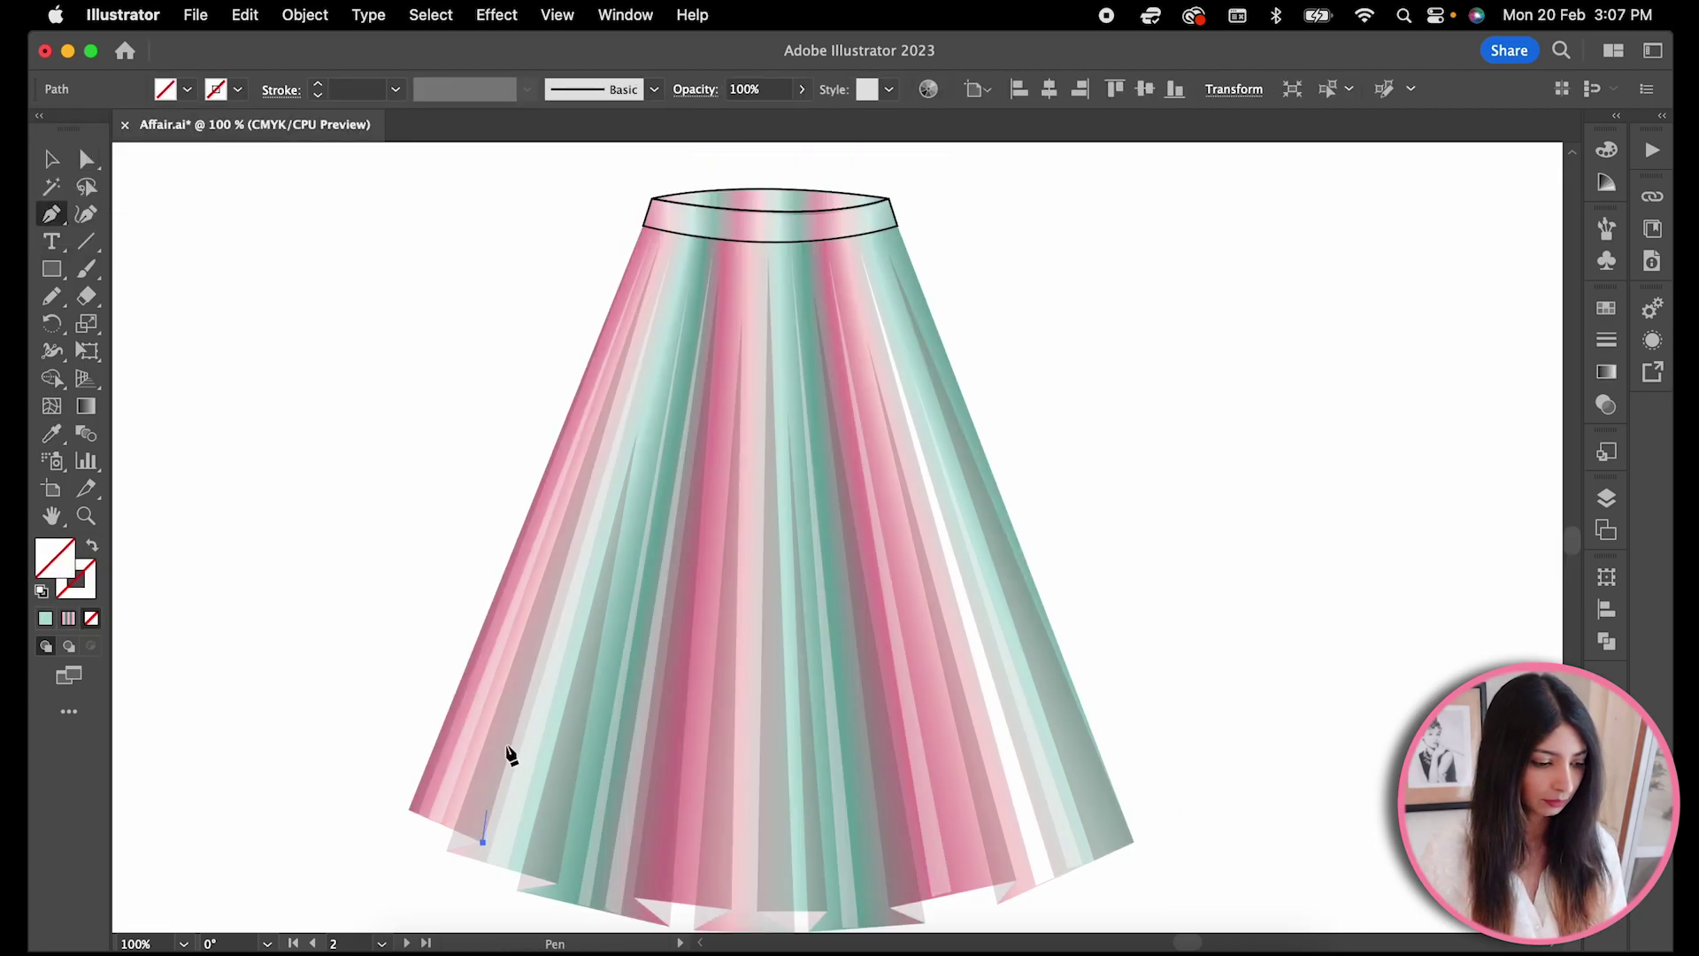
- Draw a dark fold line, then group all skirt artwork and send it to the back
click(482, 842)
click(605, 434)
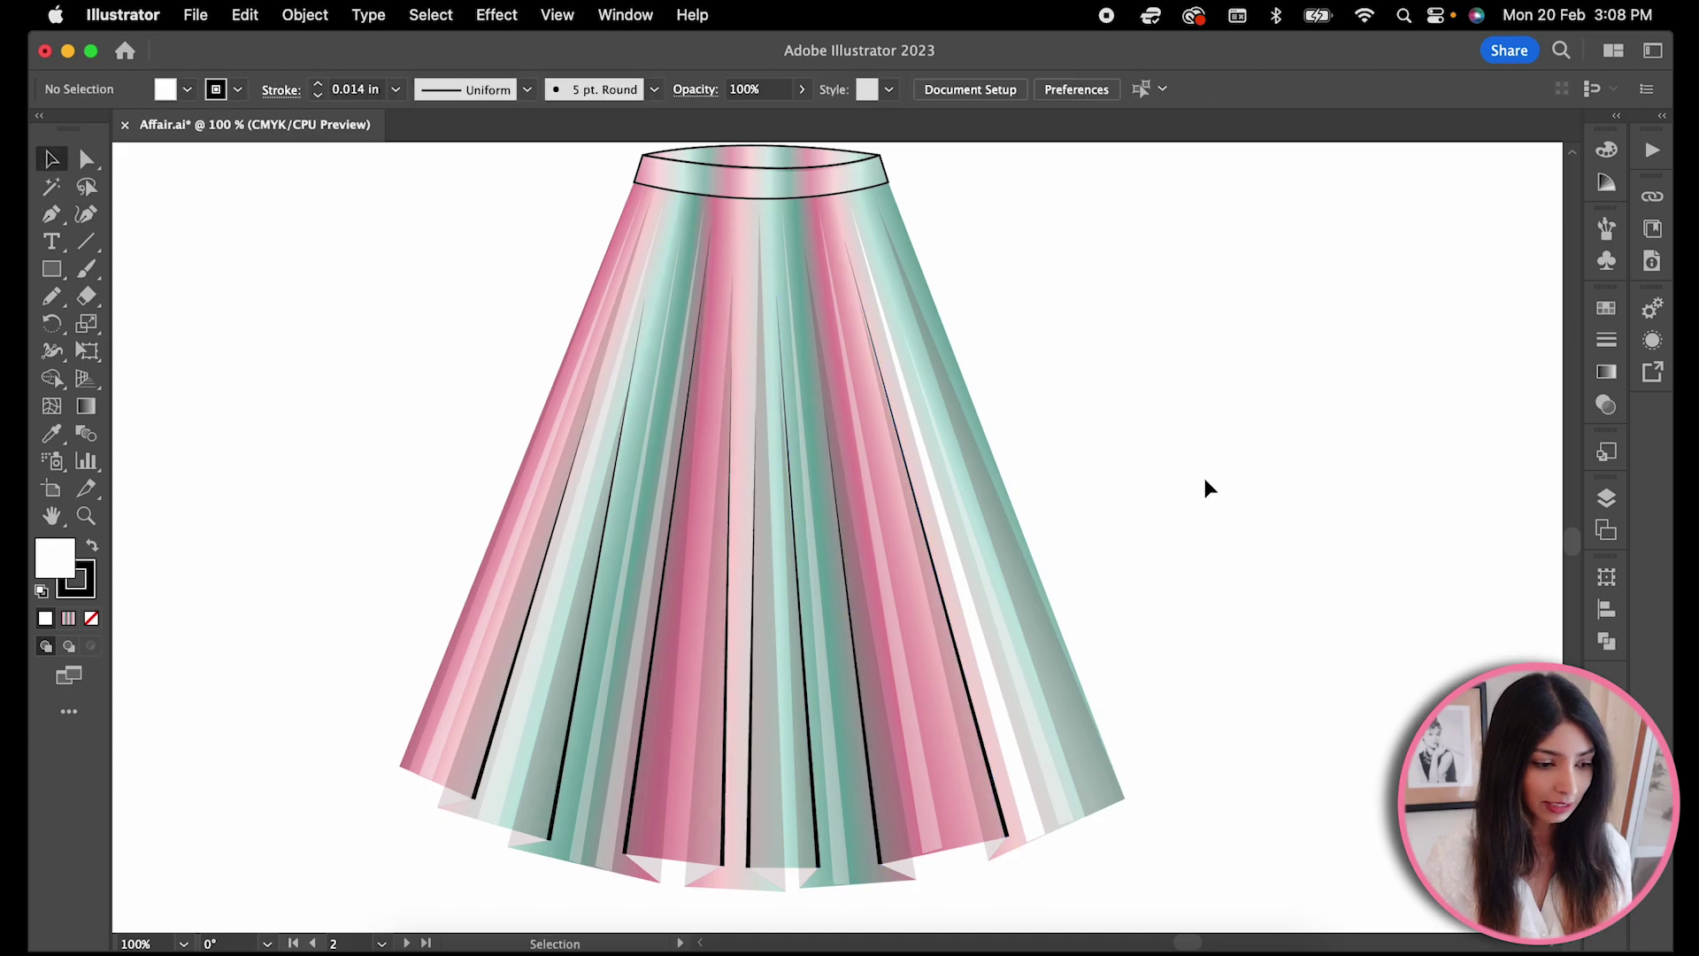
key(ctrl+a)
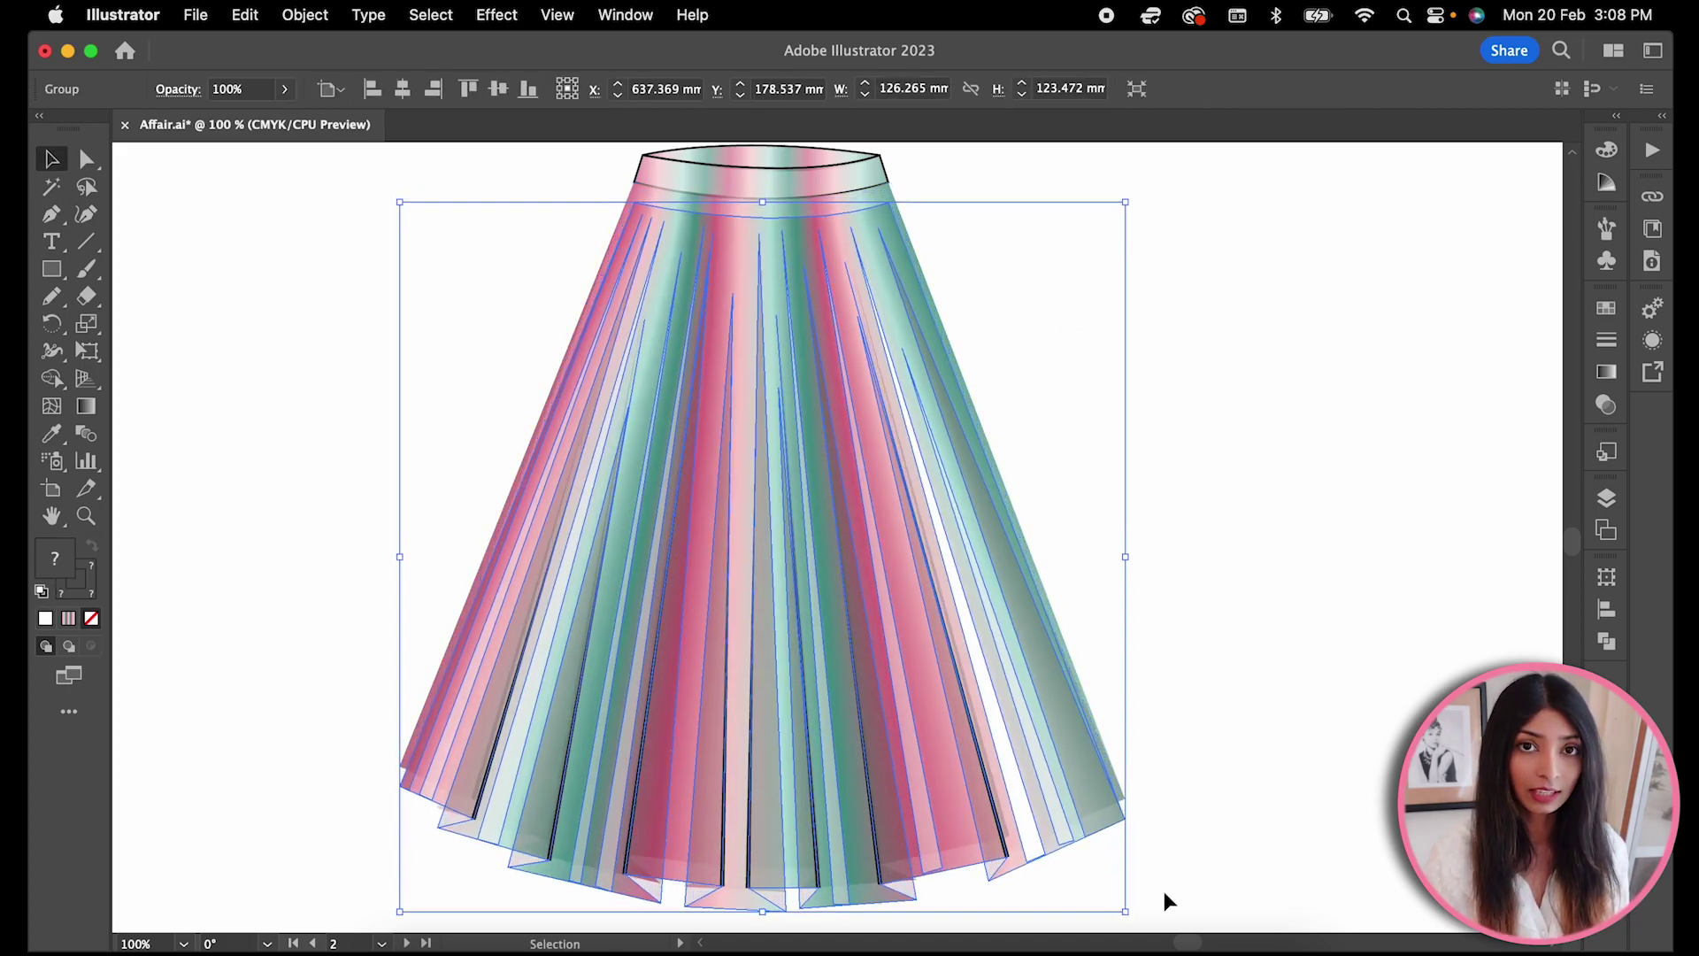
right_click(1164, 891)
mouse_move(1022, 827)
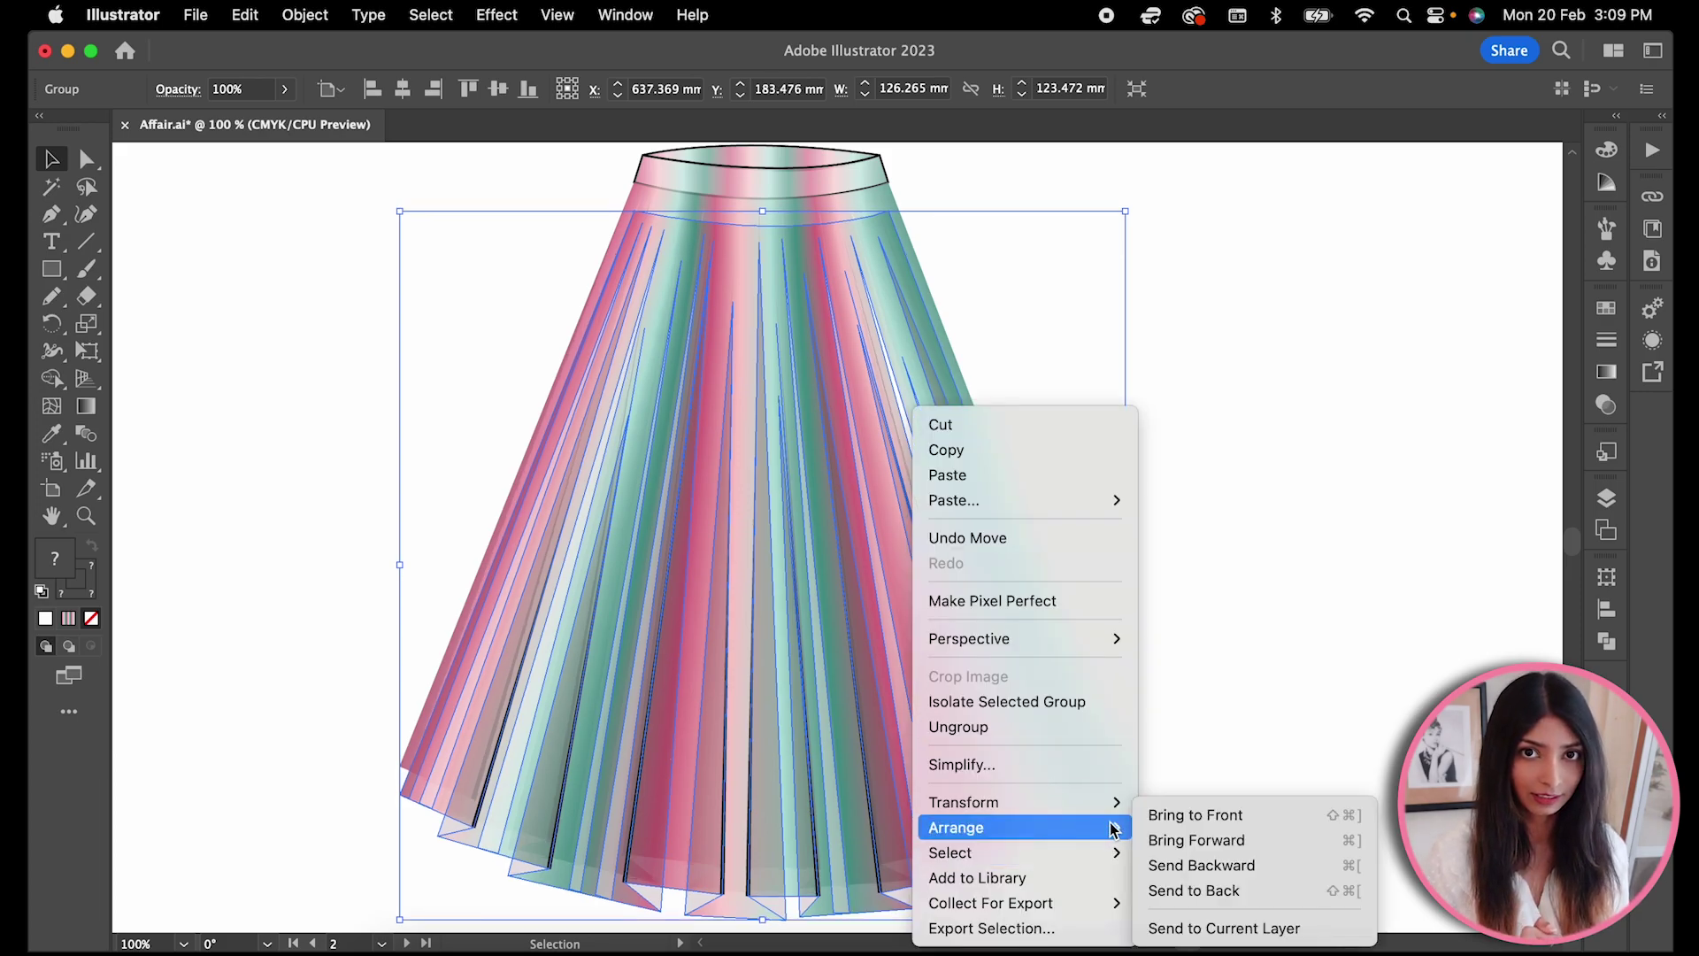
click(1194, 889)
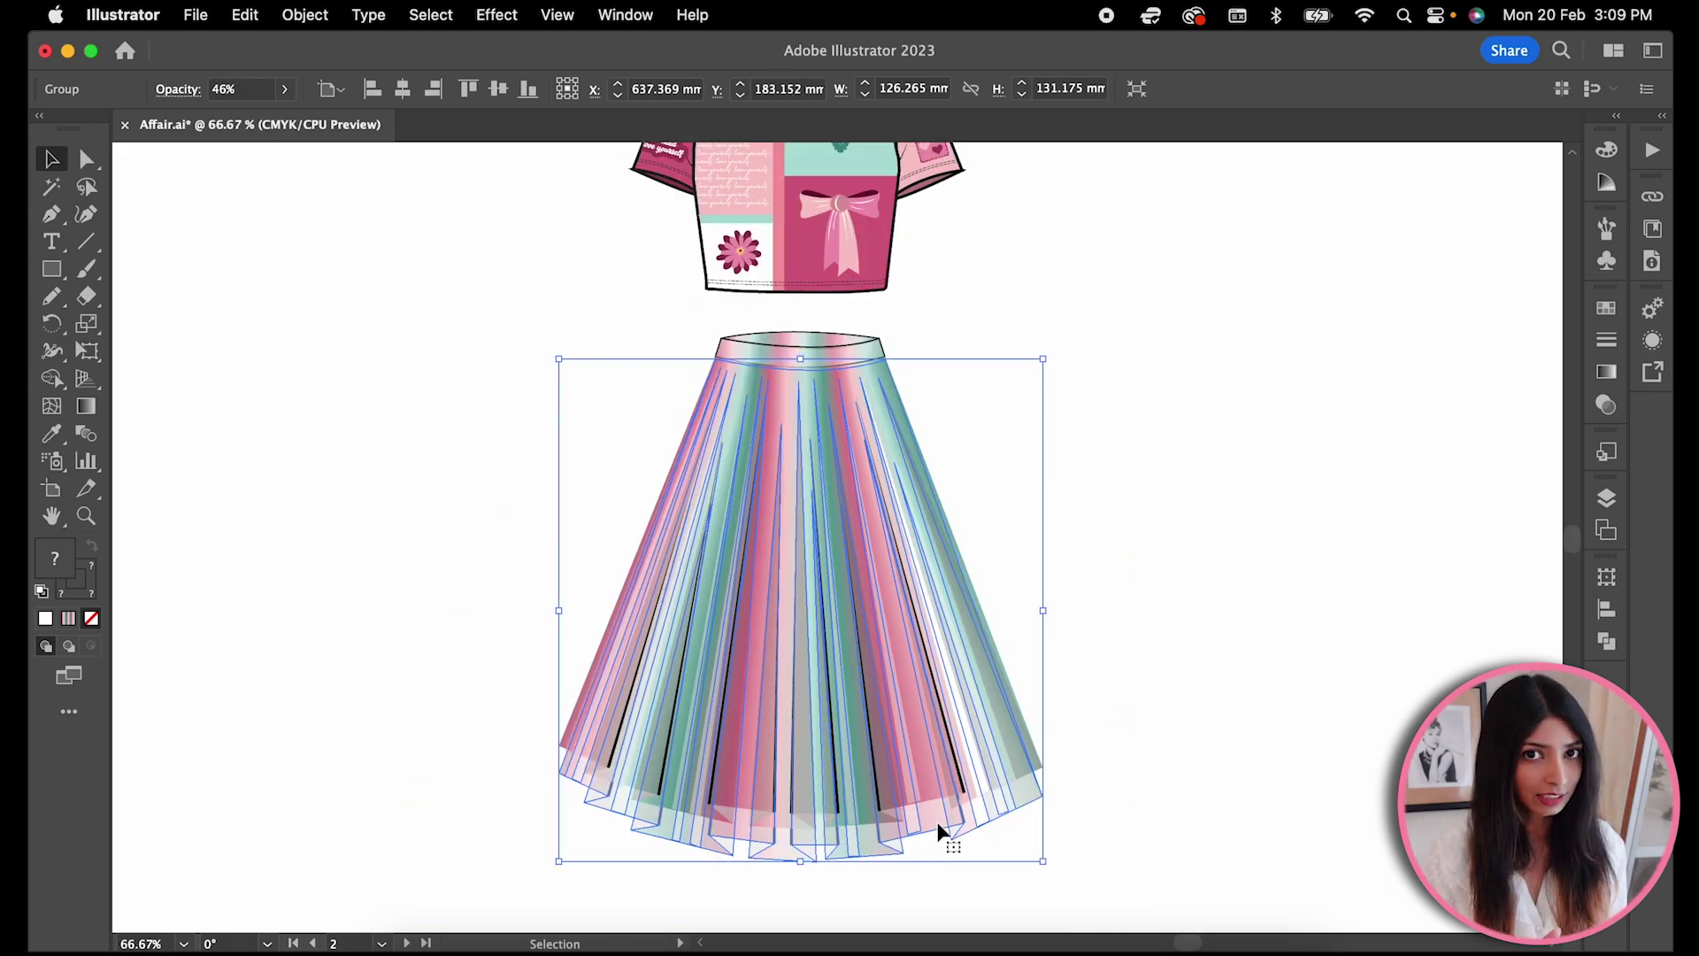
- Make a reflected copy of the skirt for the lower pleat layer
right_click(938, 831)
click(1175, 804)
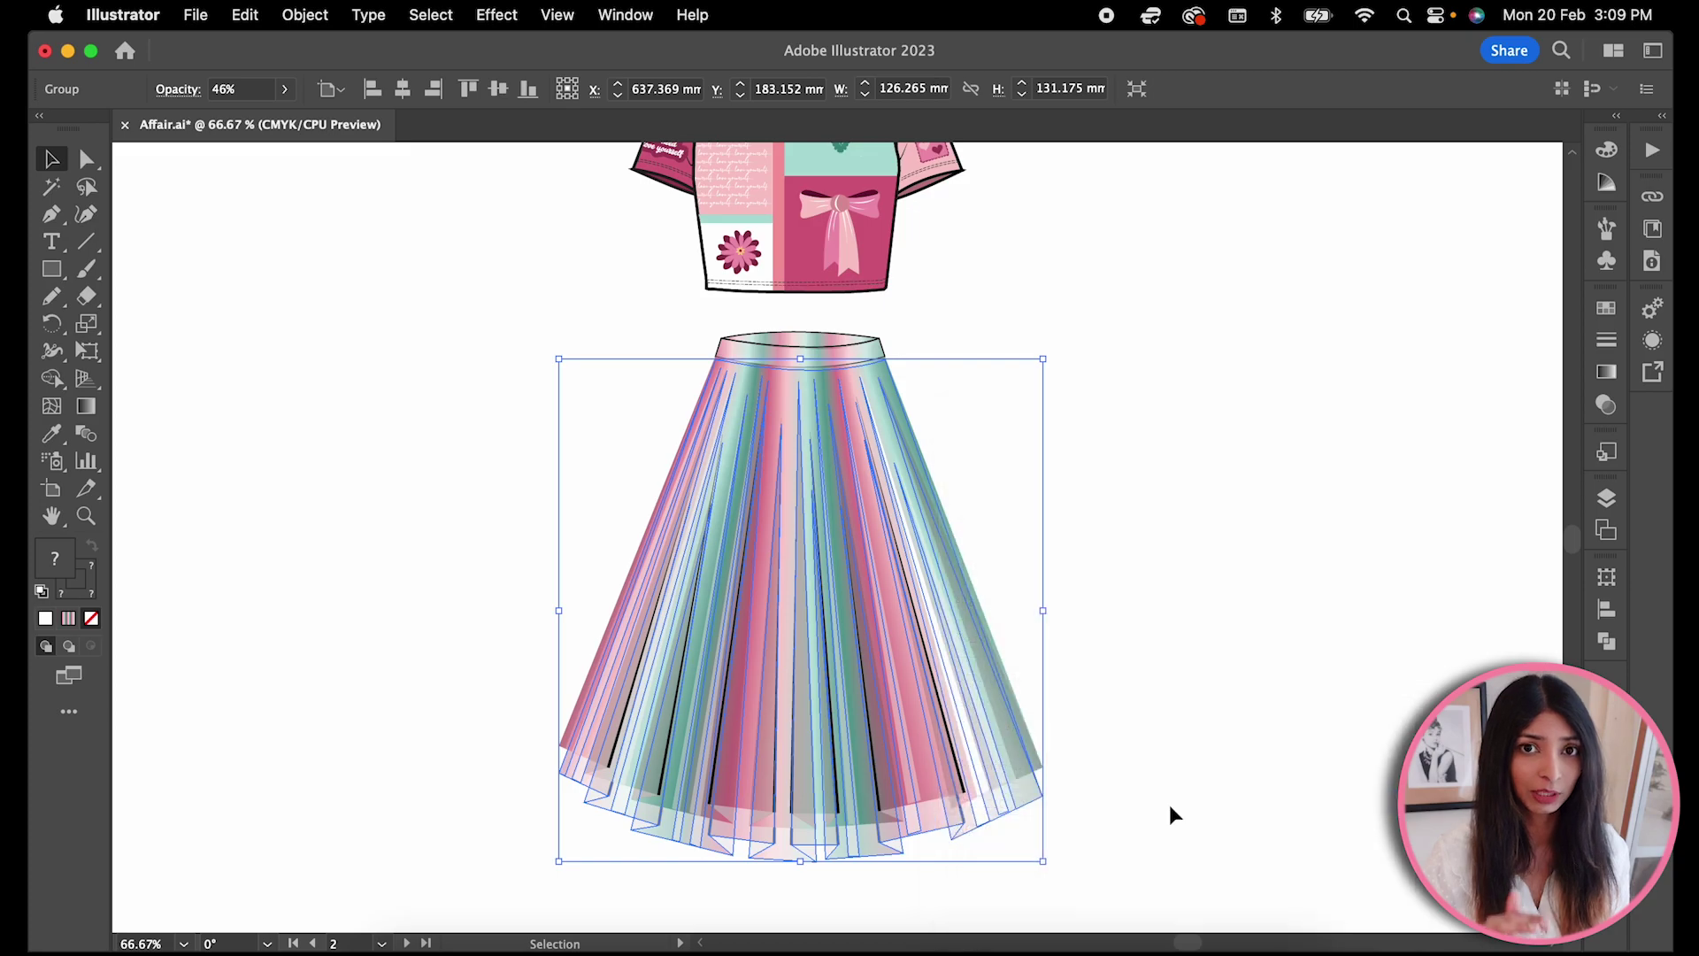
click(959, 631)
scroll(1044, 880, up, 3)
- Select the lower-layer pleat pieces with Direct Selection
key(a)
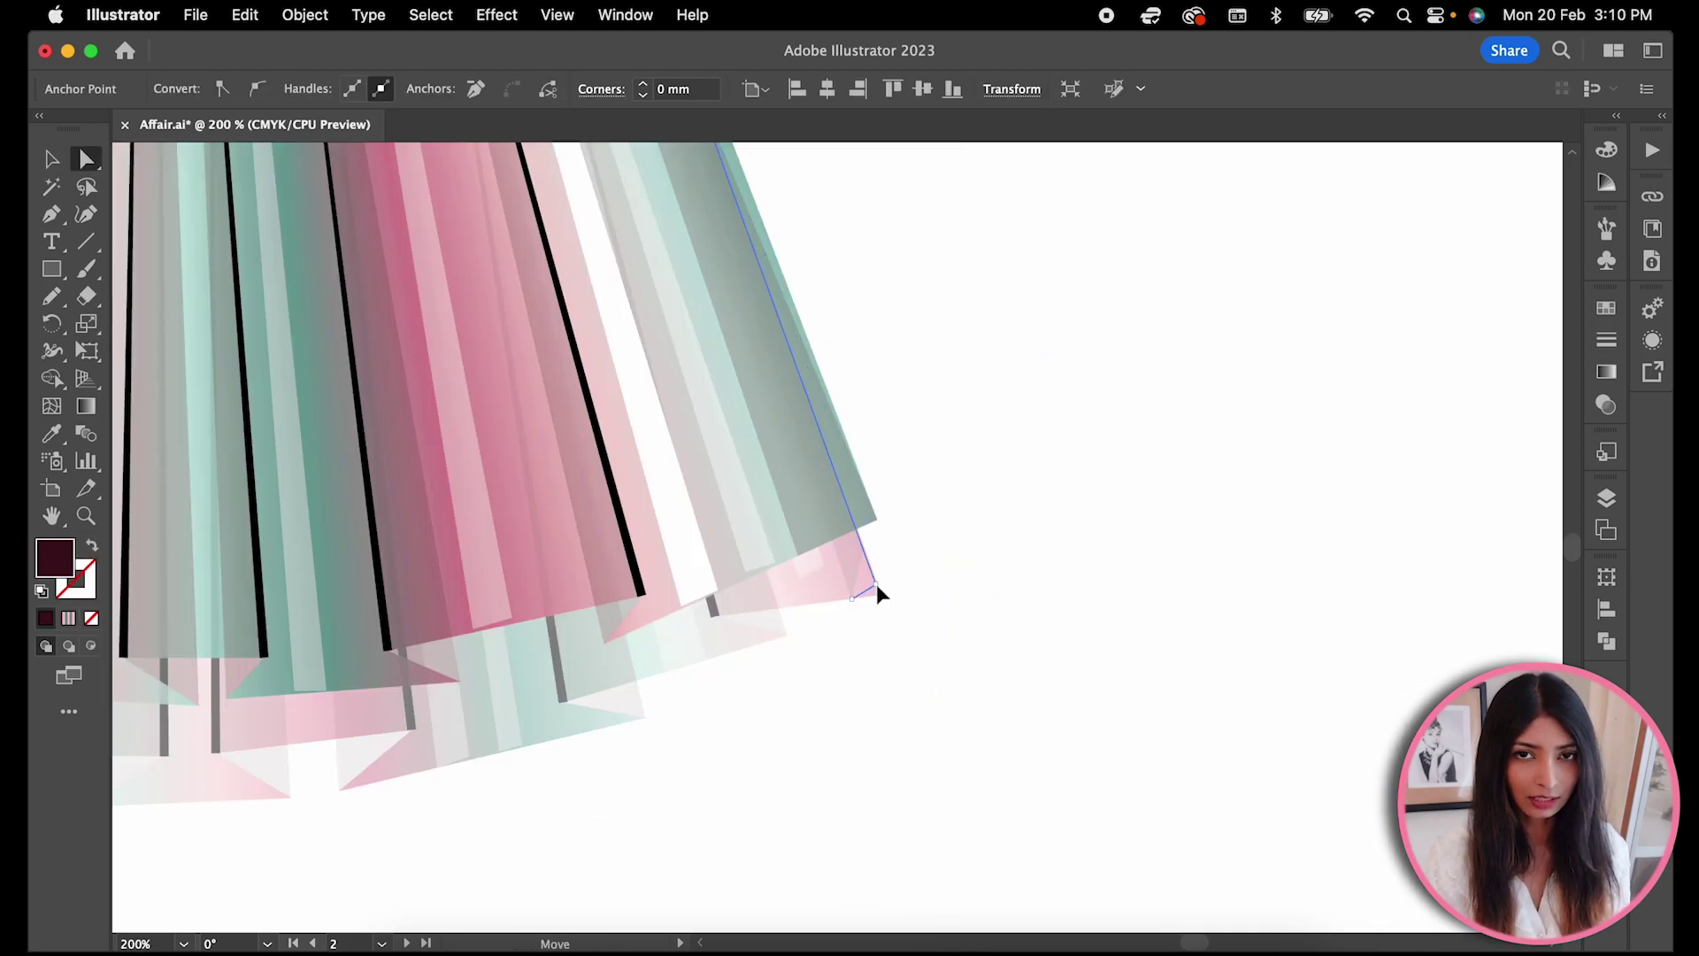
click(751, 585)
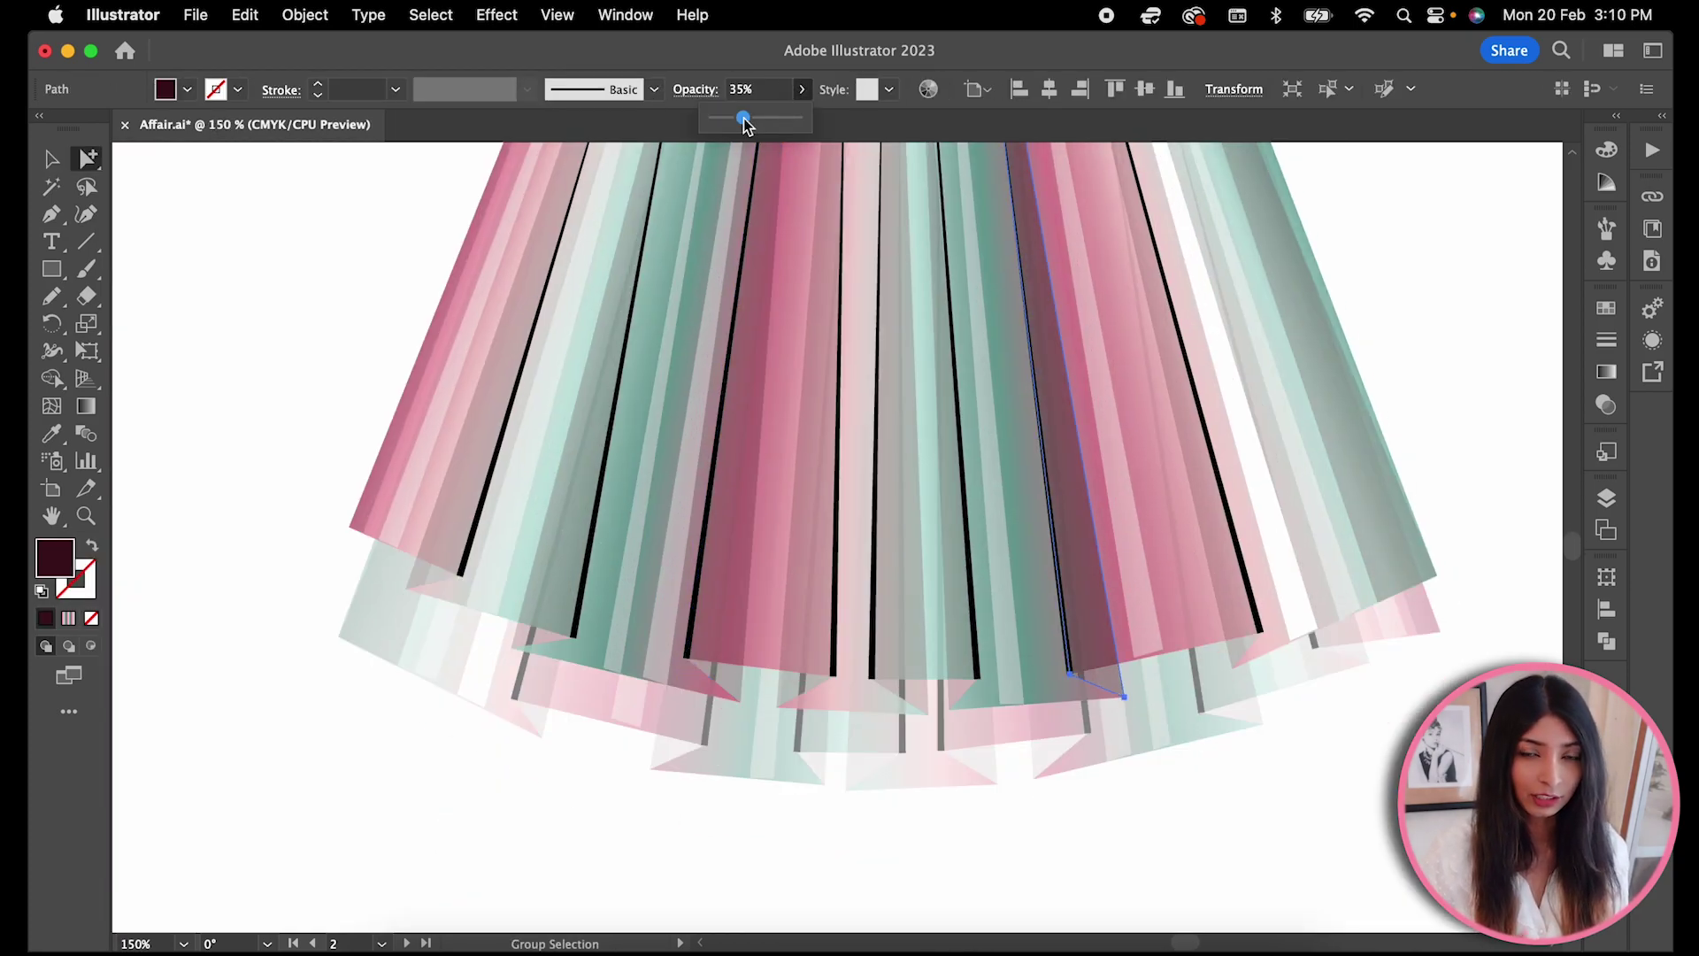
click(1461, 437)
click(783, 701)
click(305, 266)
click(438, 557)
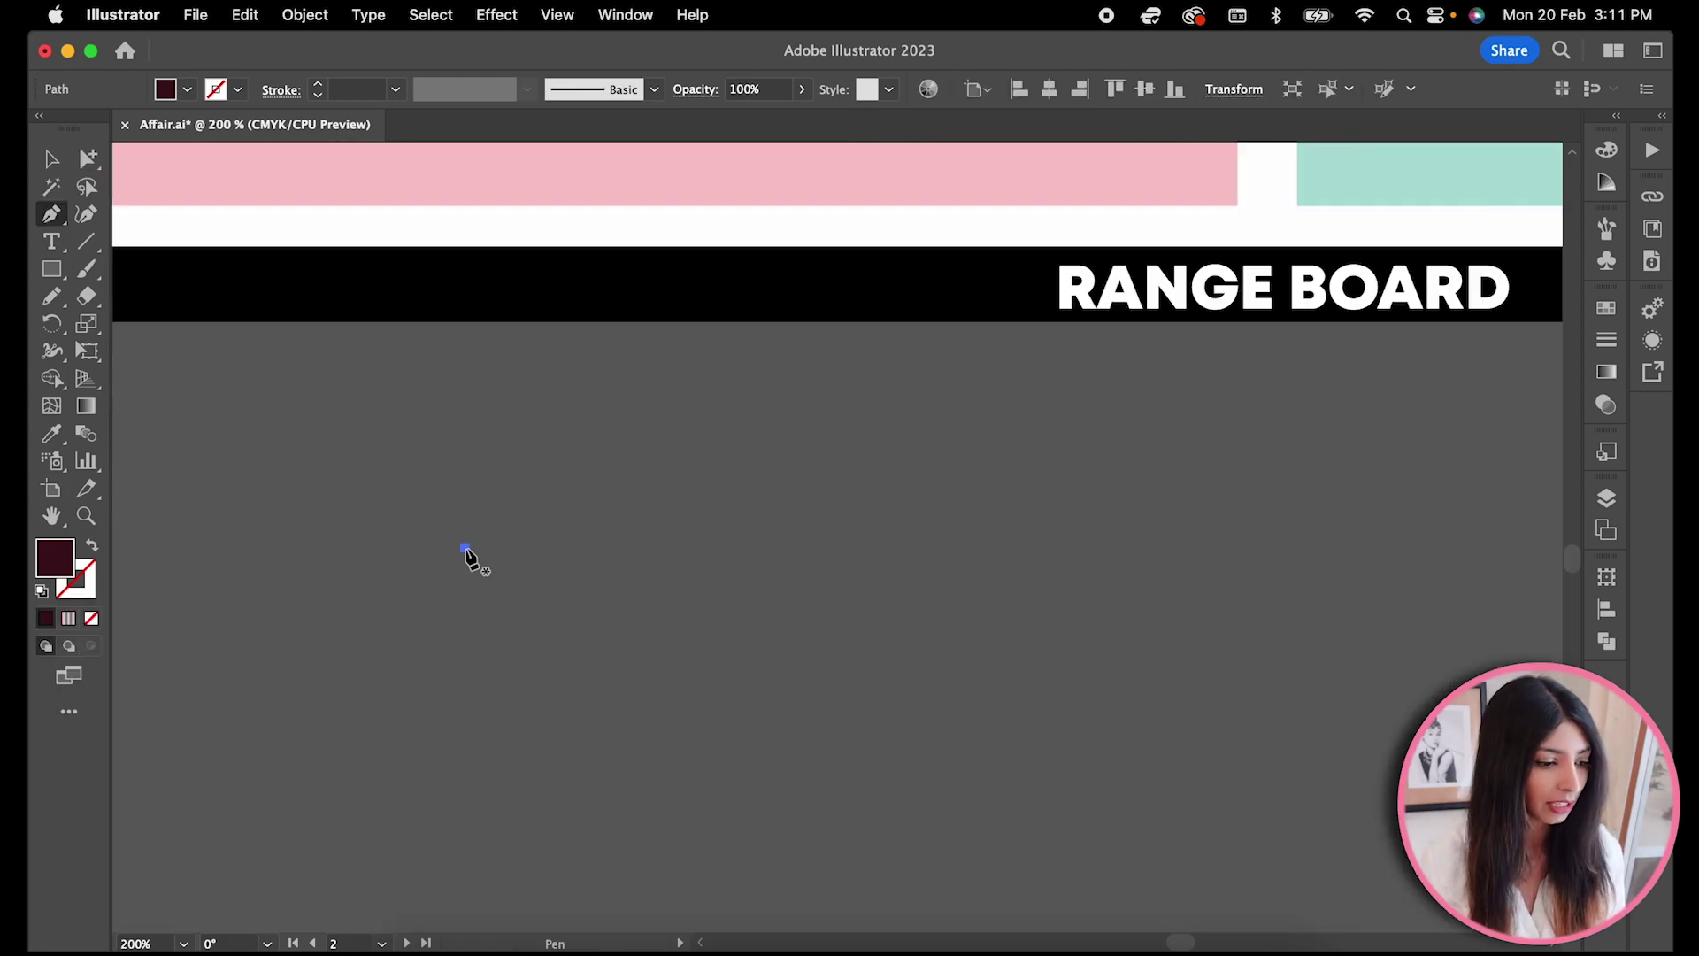
- Draw a curved scallop arc and expand it into a solid white shape
drag(637, 549, 740, 463)
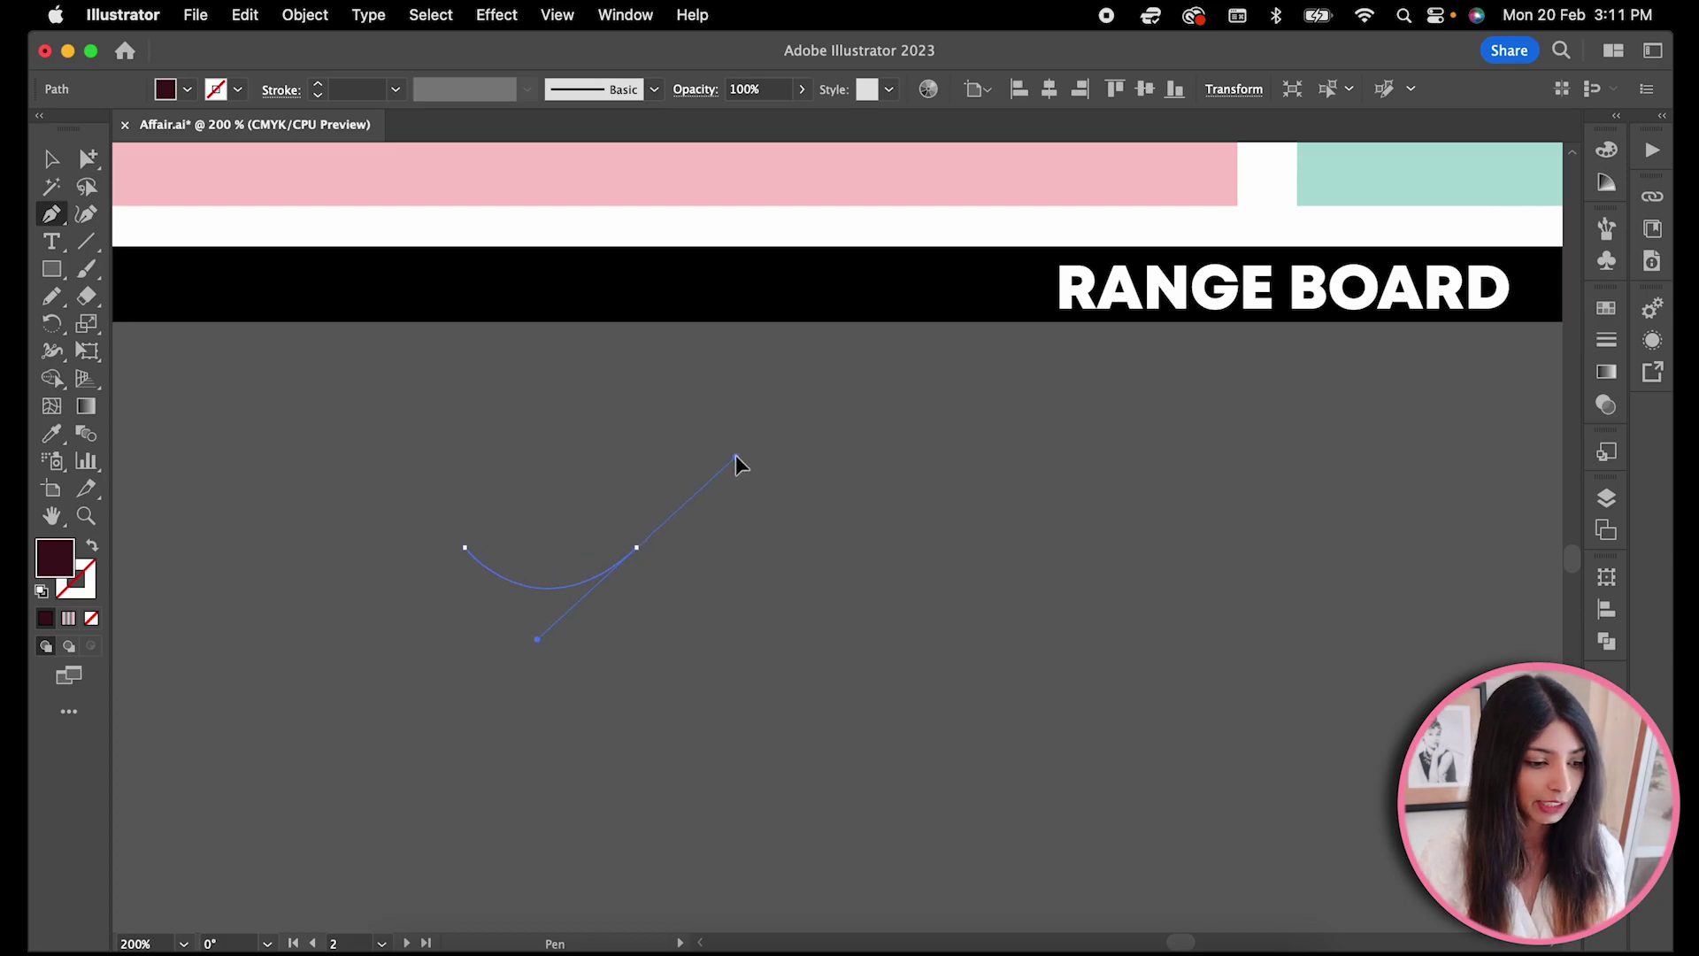
click(305, 15)
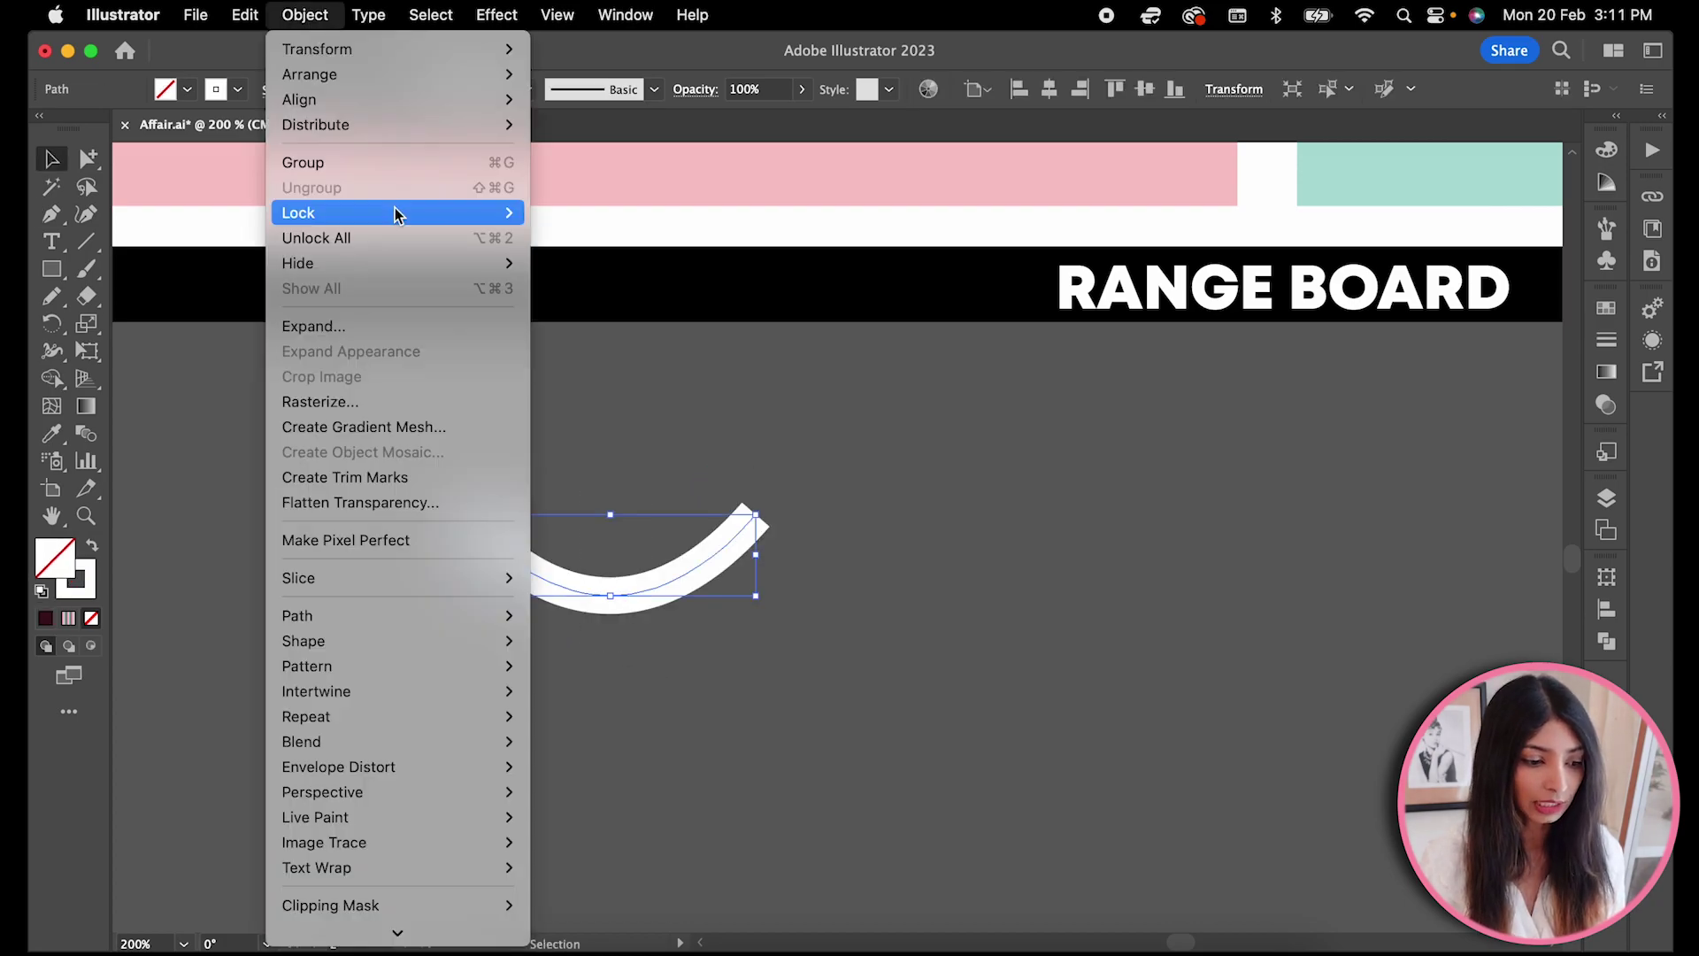
click(361, 326)
click(837, 615)
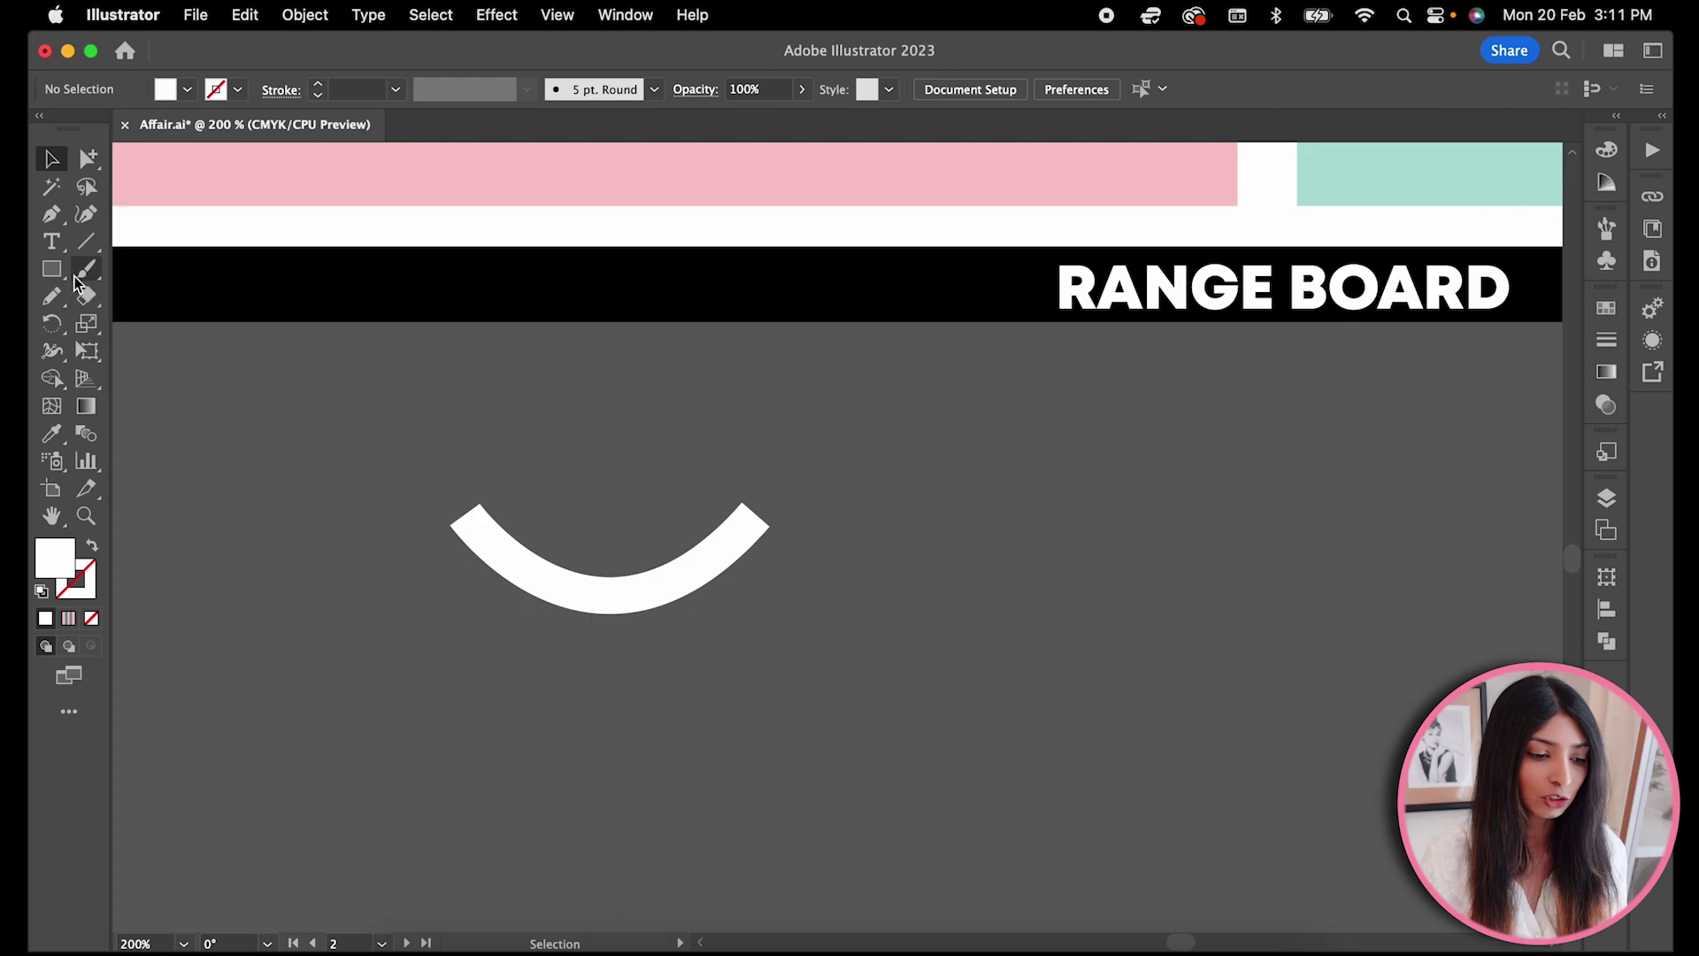
- Draw a no-fill rectangle spanning the arc and send it behind the arc
key(m)
drag(481, 465, 740, 627)
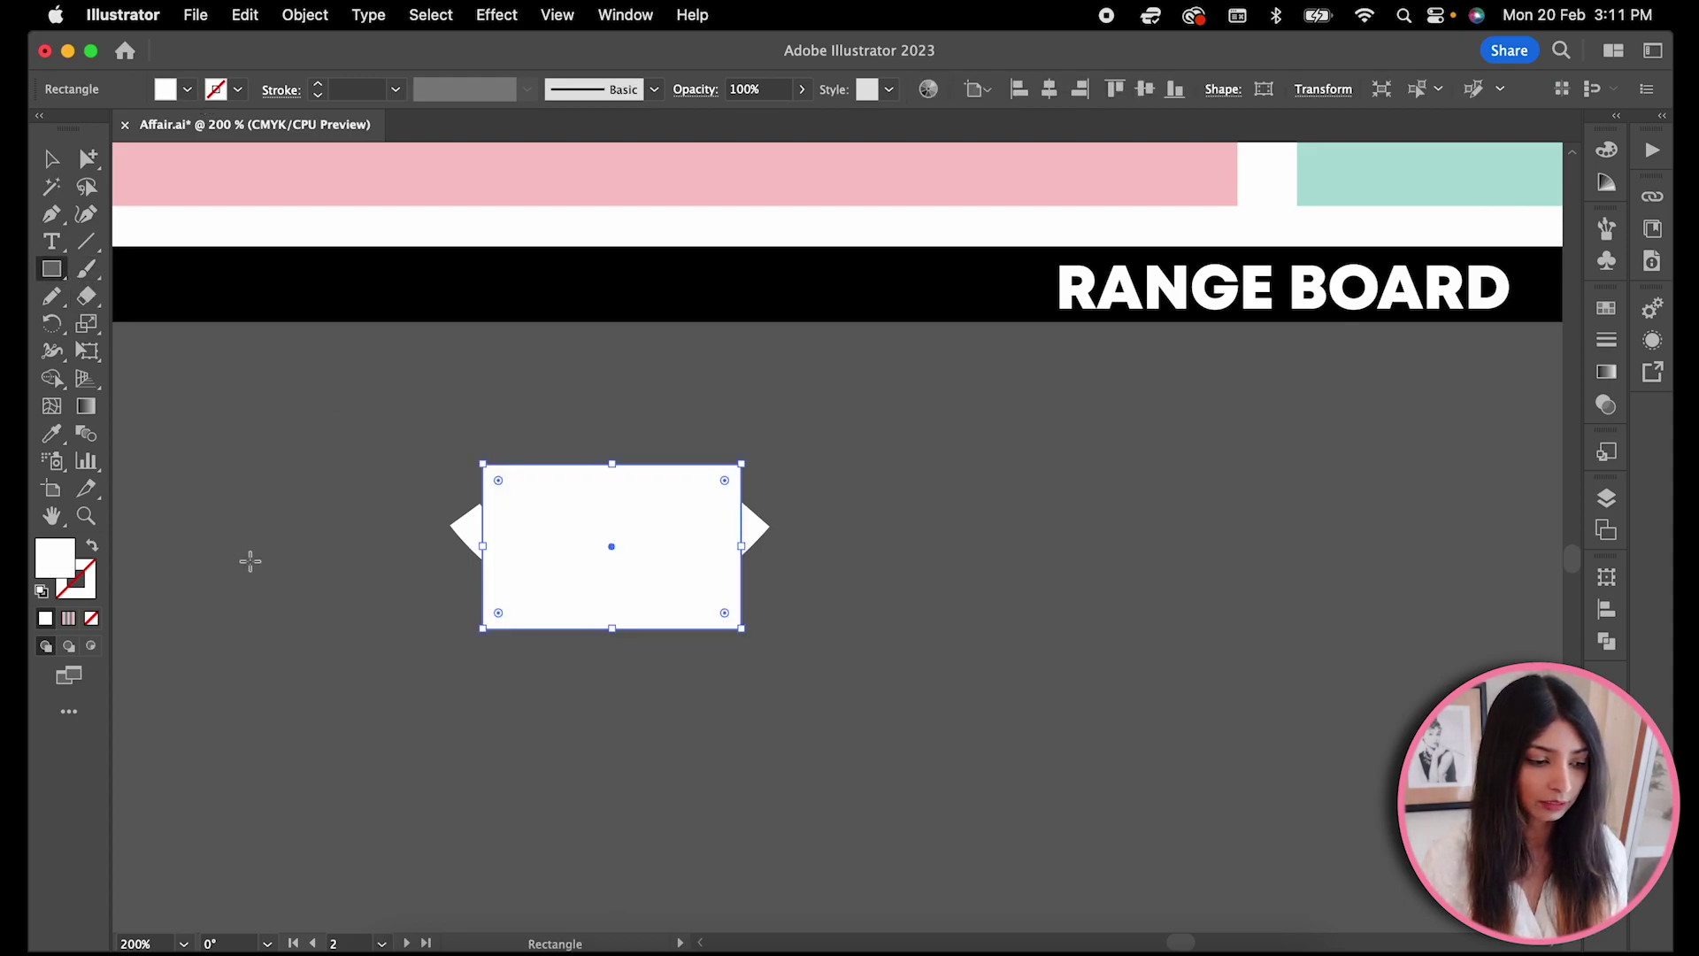
click(186, 89)
click(45, 132)
key(v)
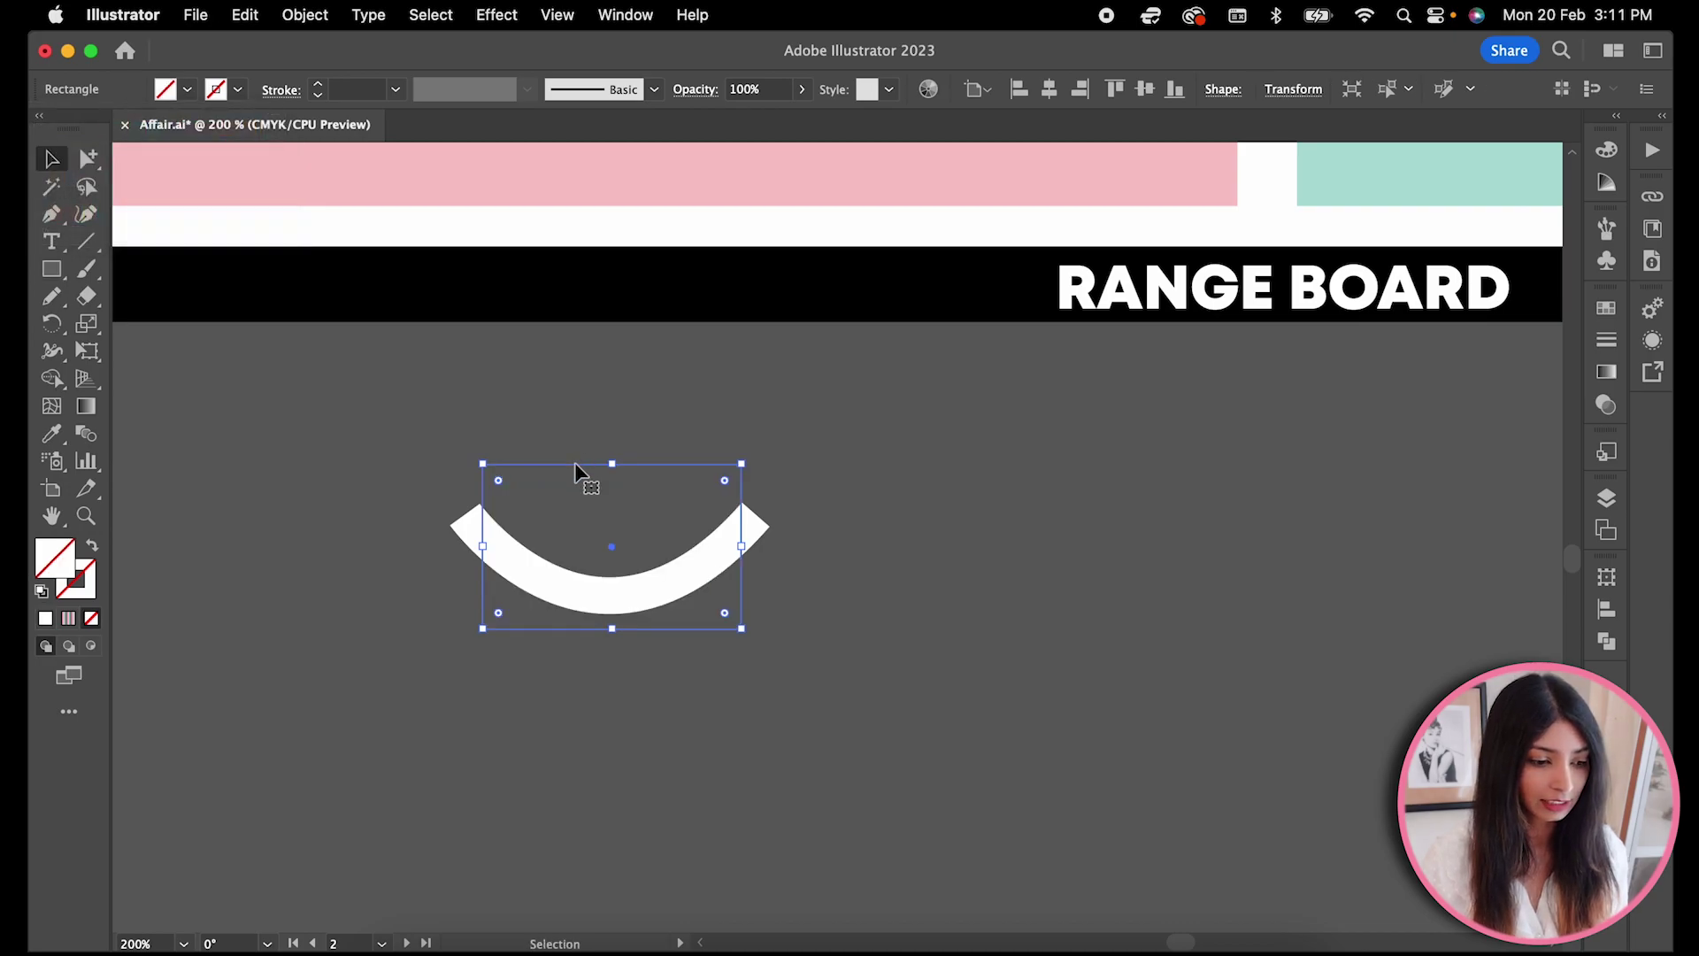
right_click(576, 471)
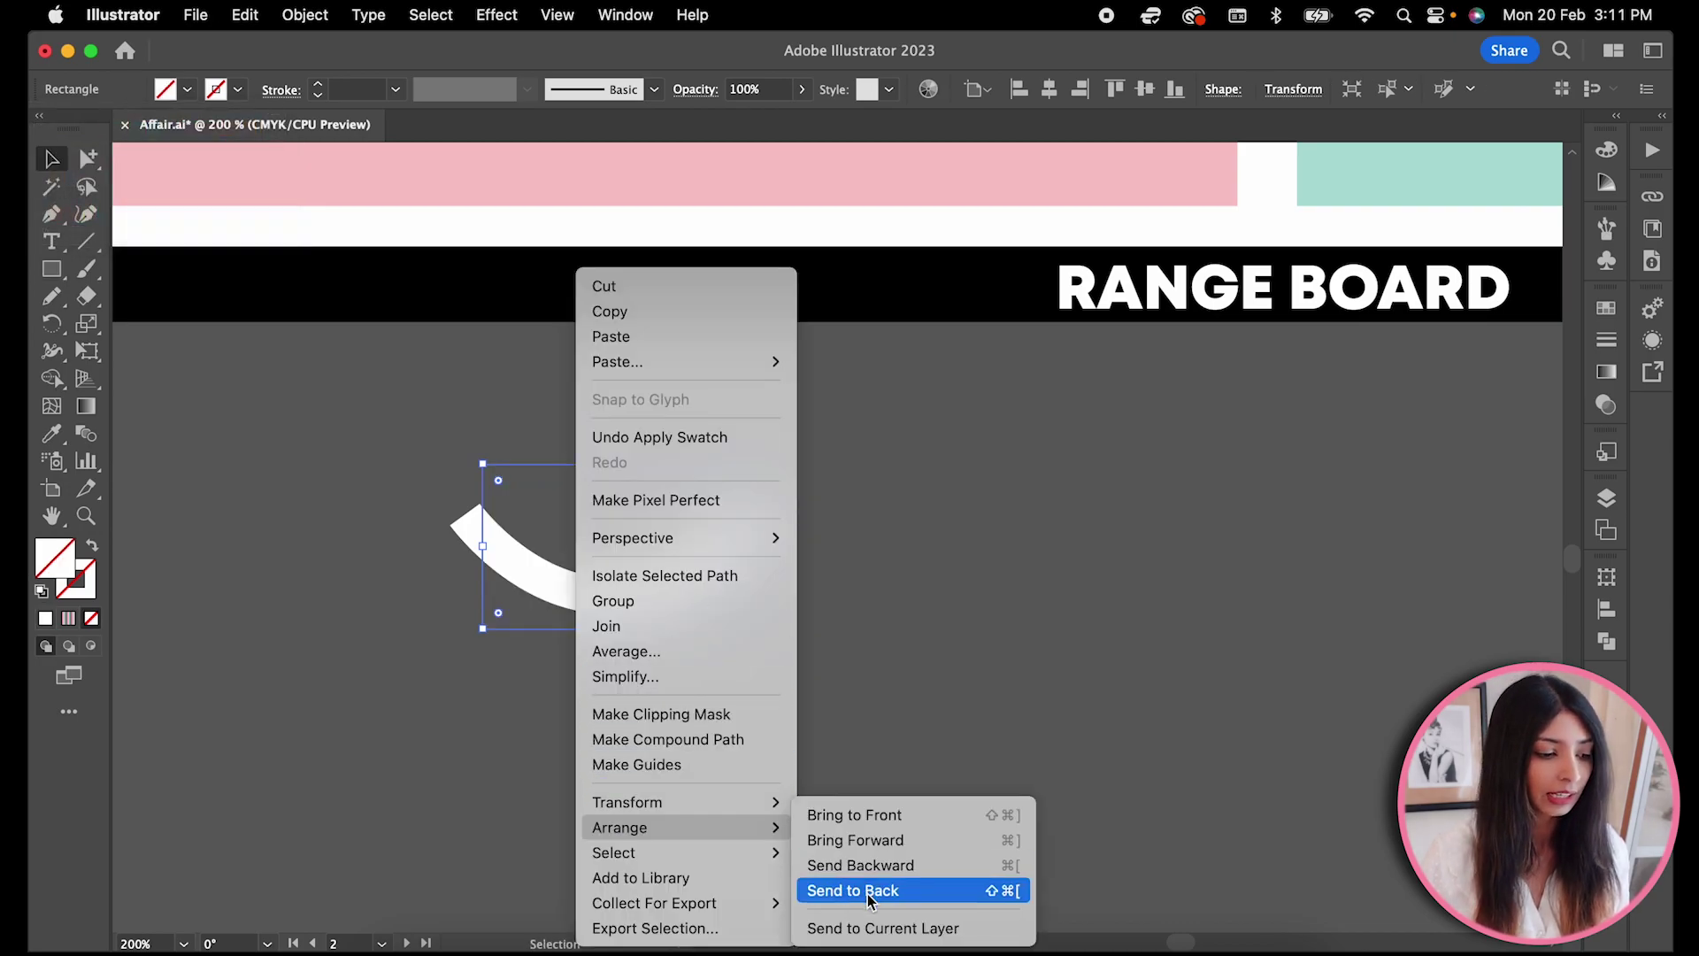
click(876, 887)
click(392, 458)
- Drag the arc and its rectangle into the Swatches panel as a new pattern swatch
key(super+a)
click(1606, 310)
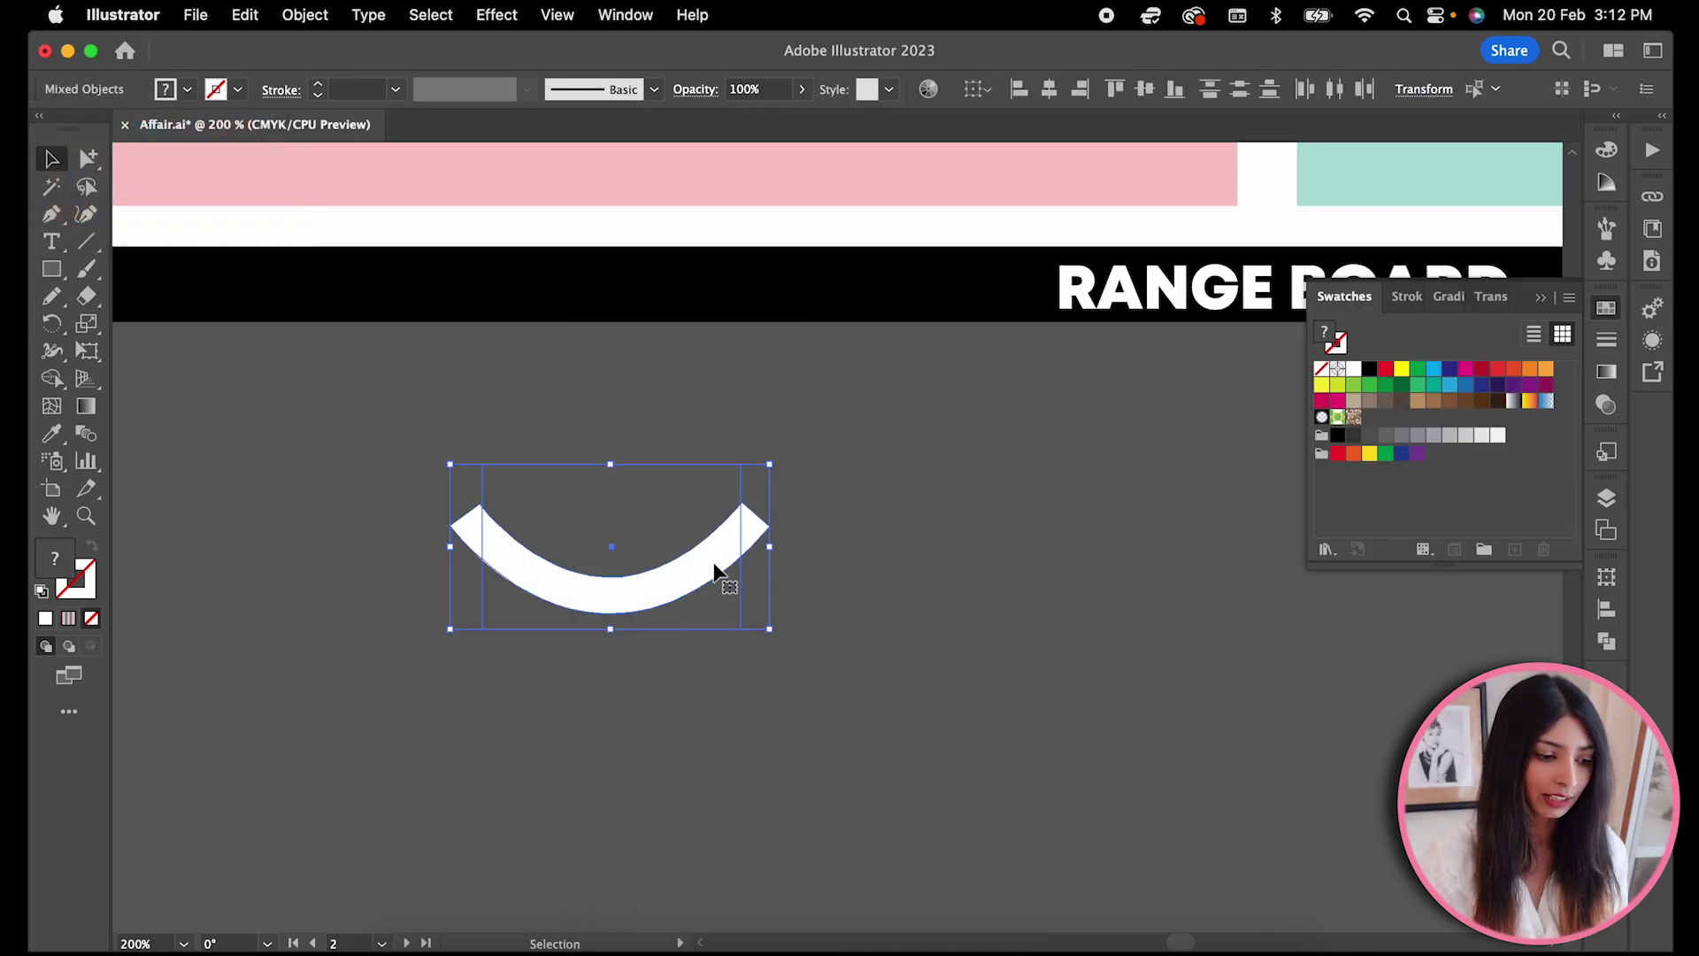
drag(721, 568, 1390, 422)
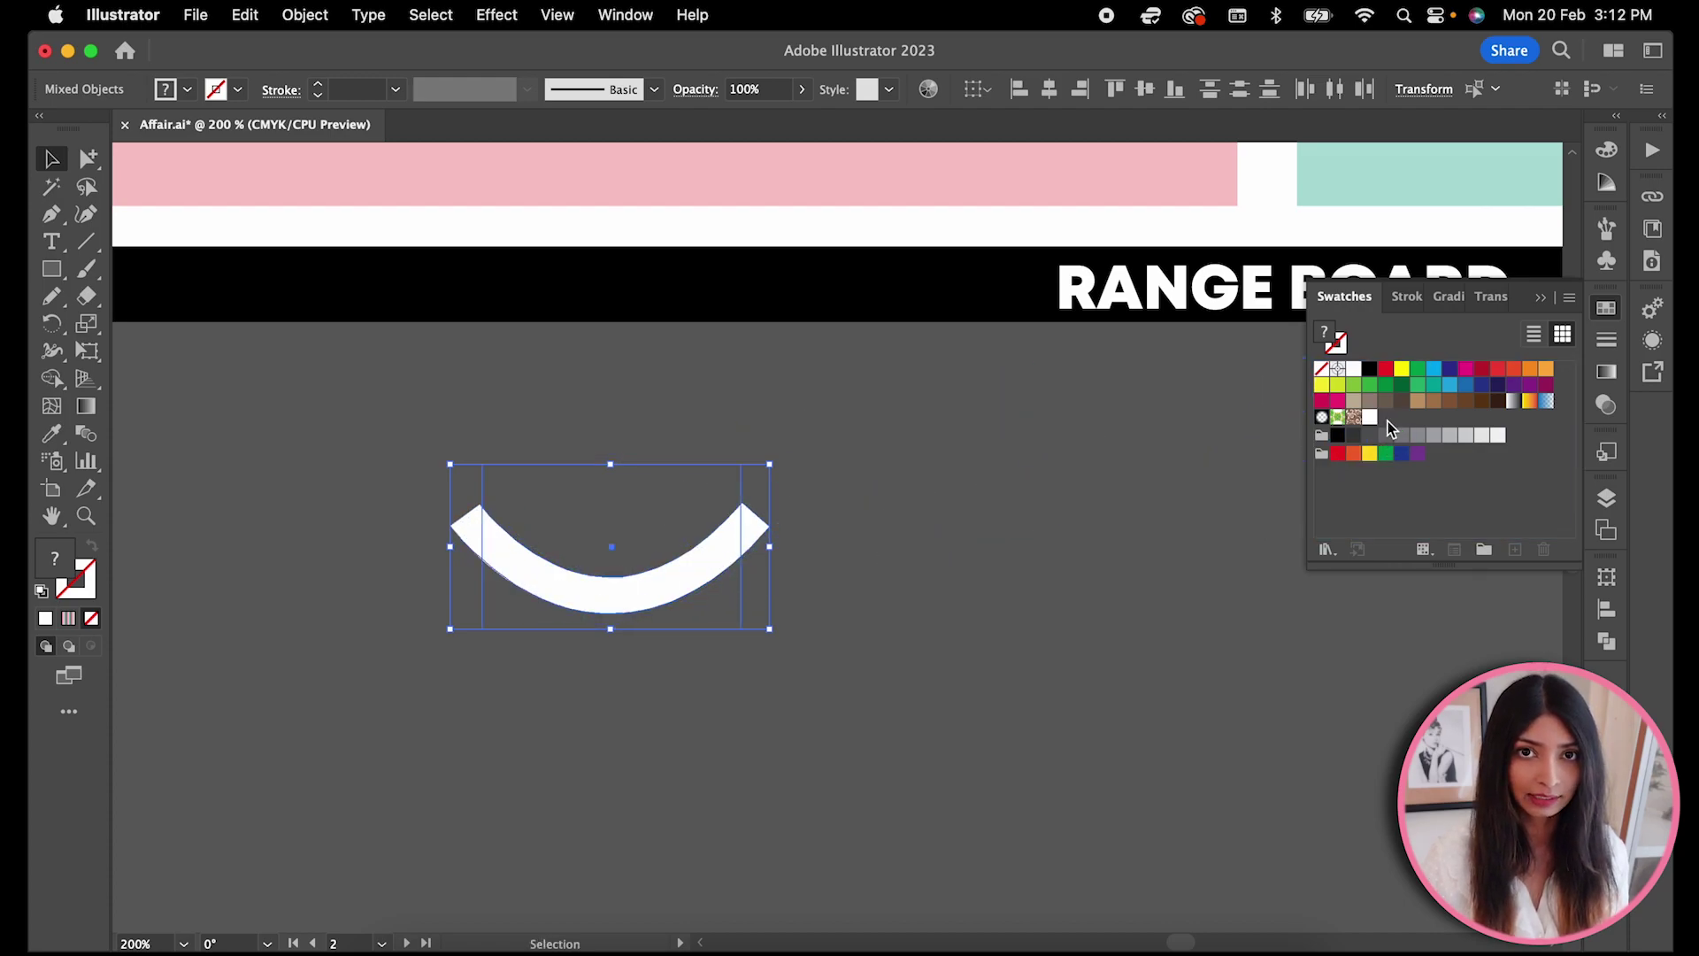
- Start a new Pattern Brush from the Brushes panel
click(778, 421)
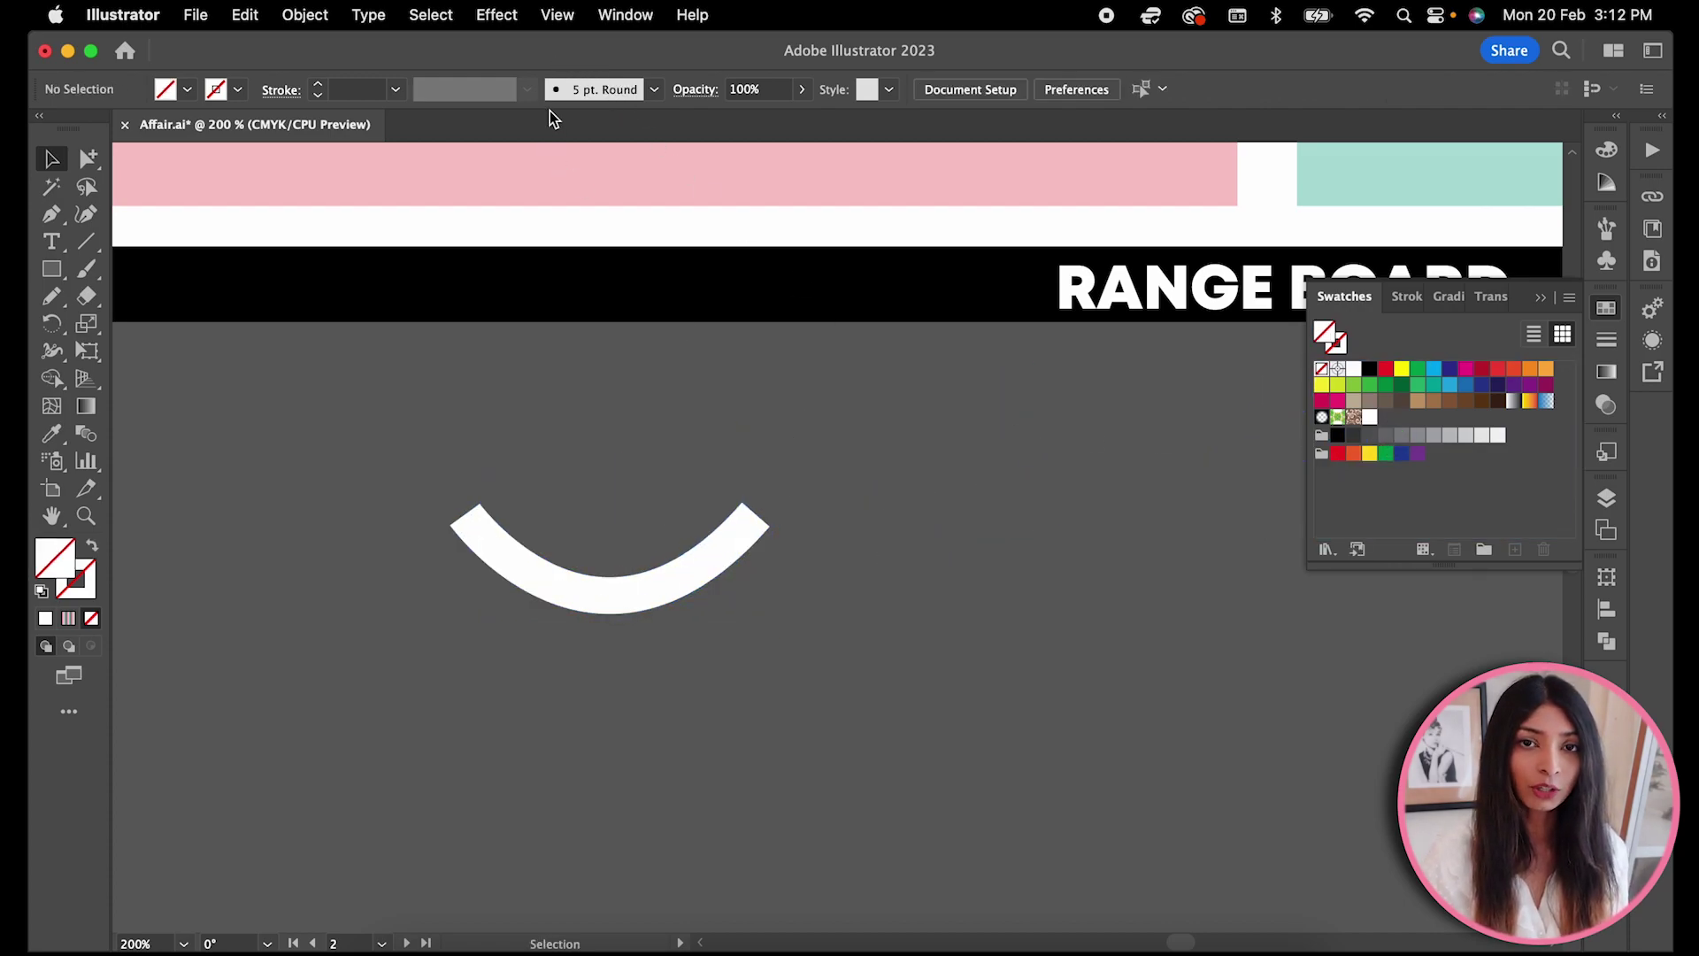
click(654, 91)
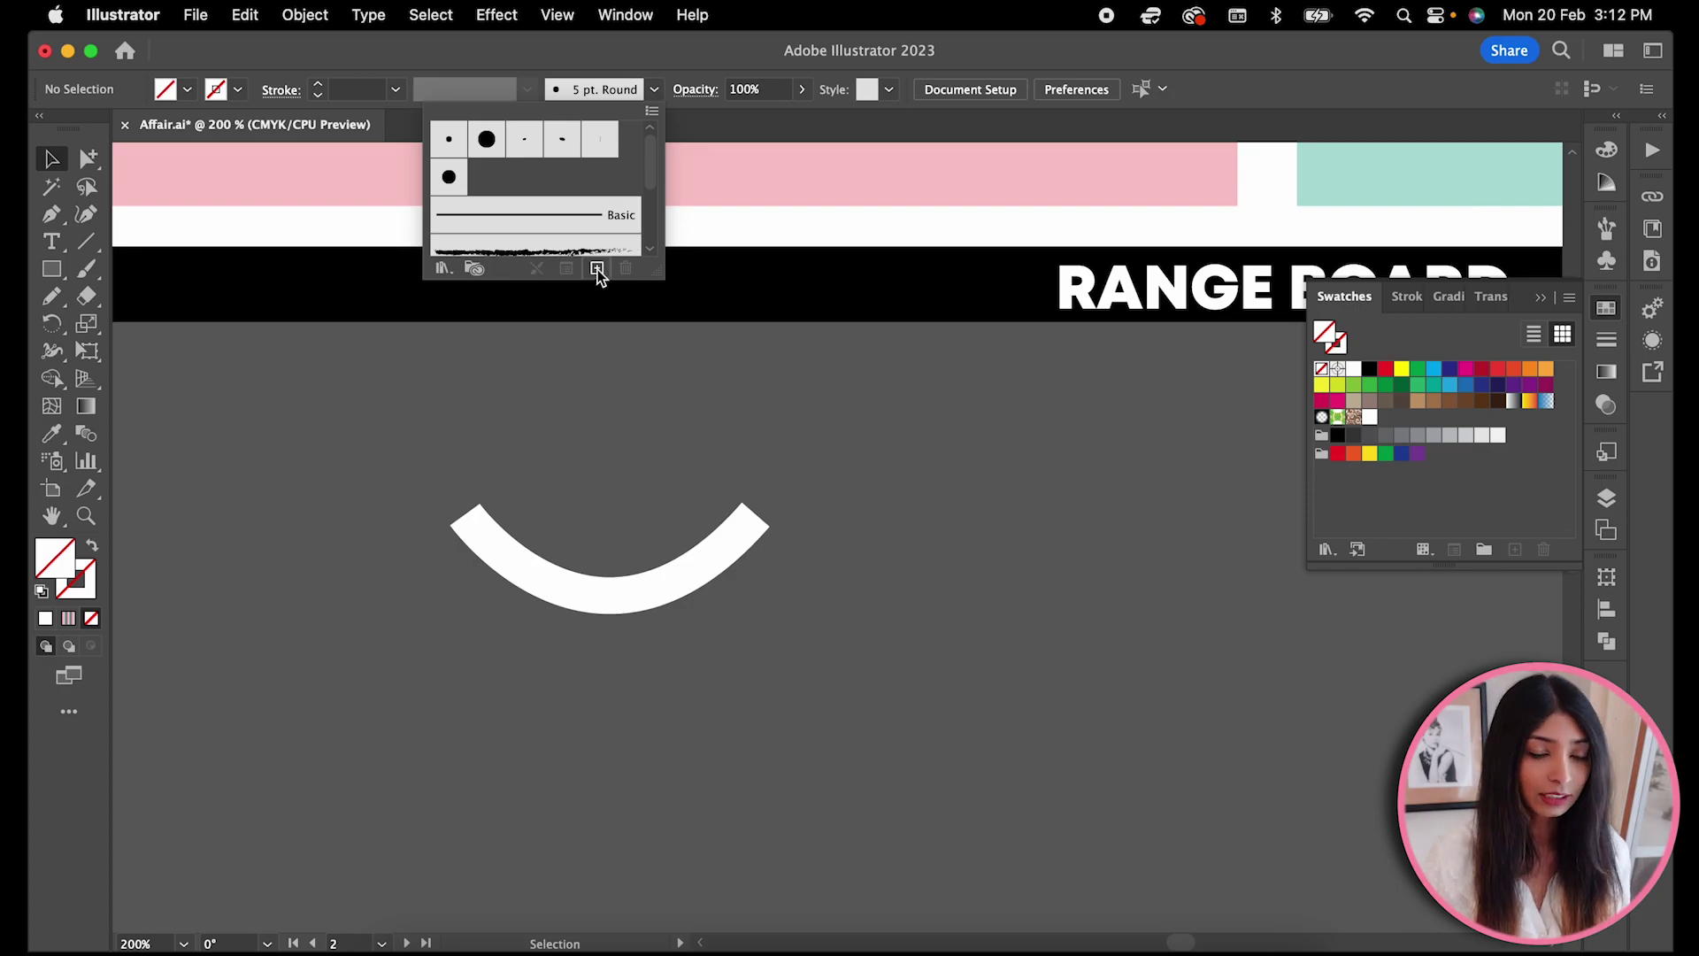
click(598, 270)
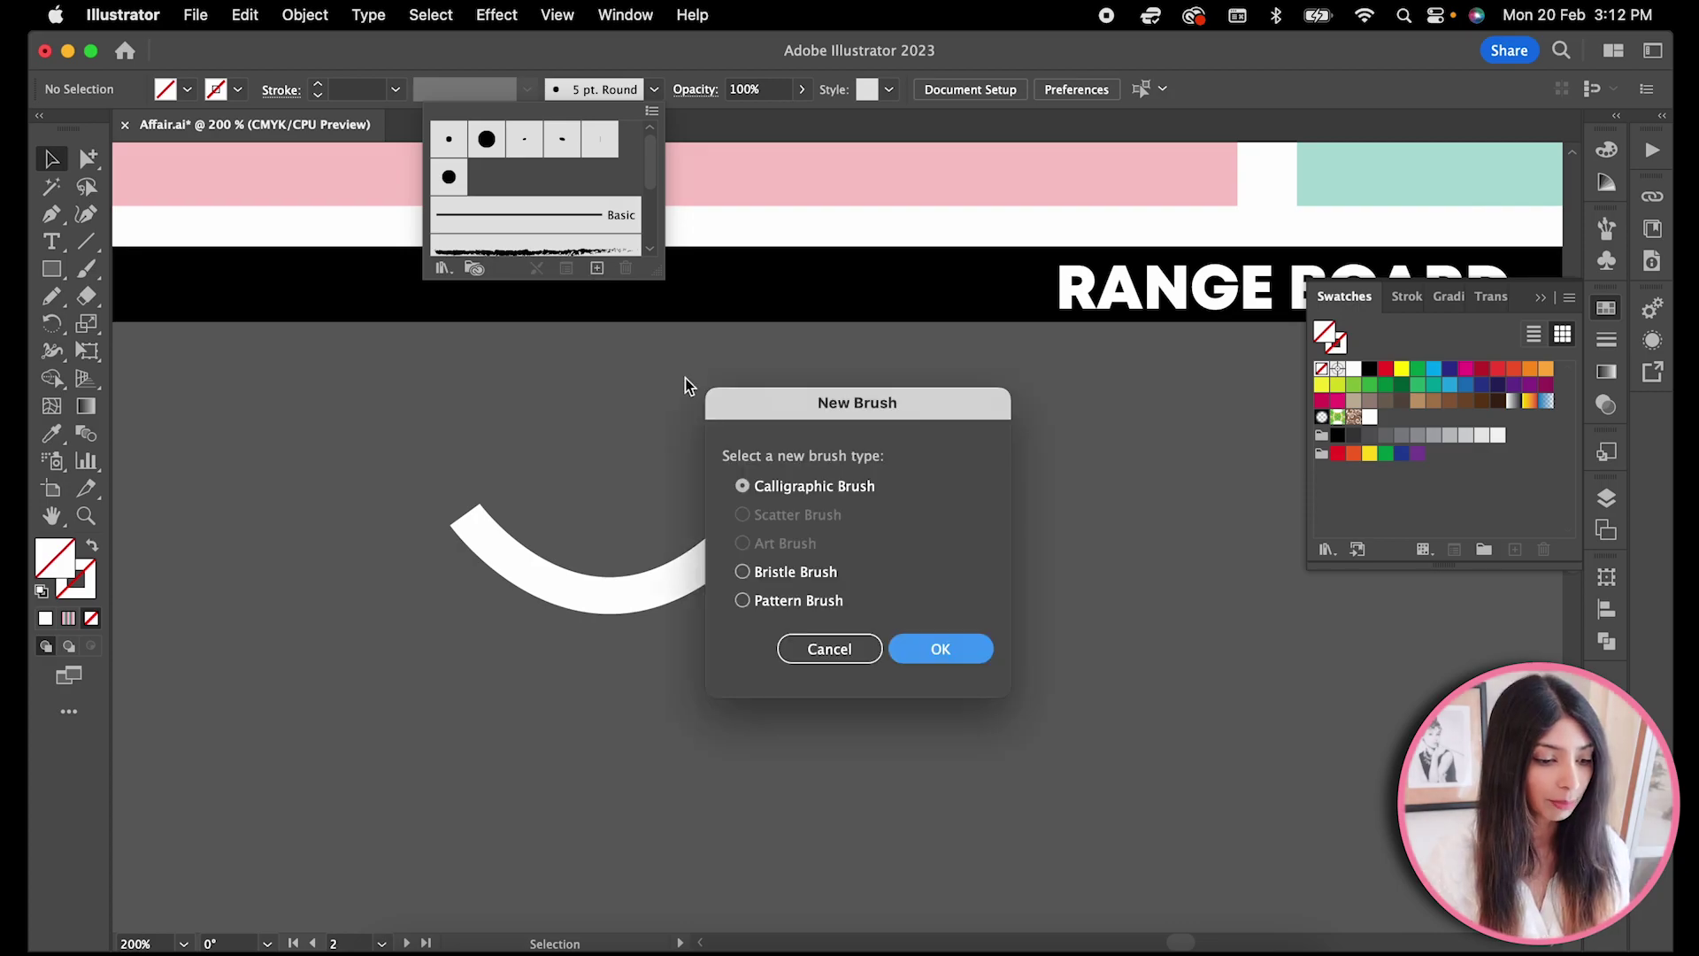
click(776, 604)
click(916, 651)
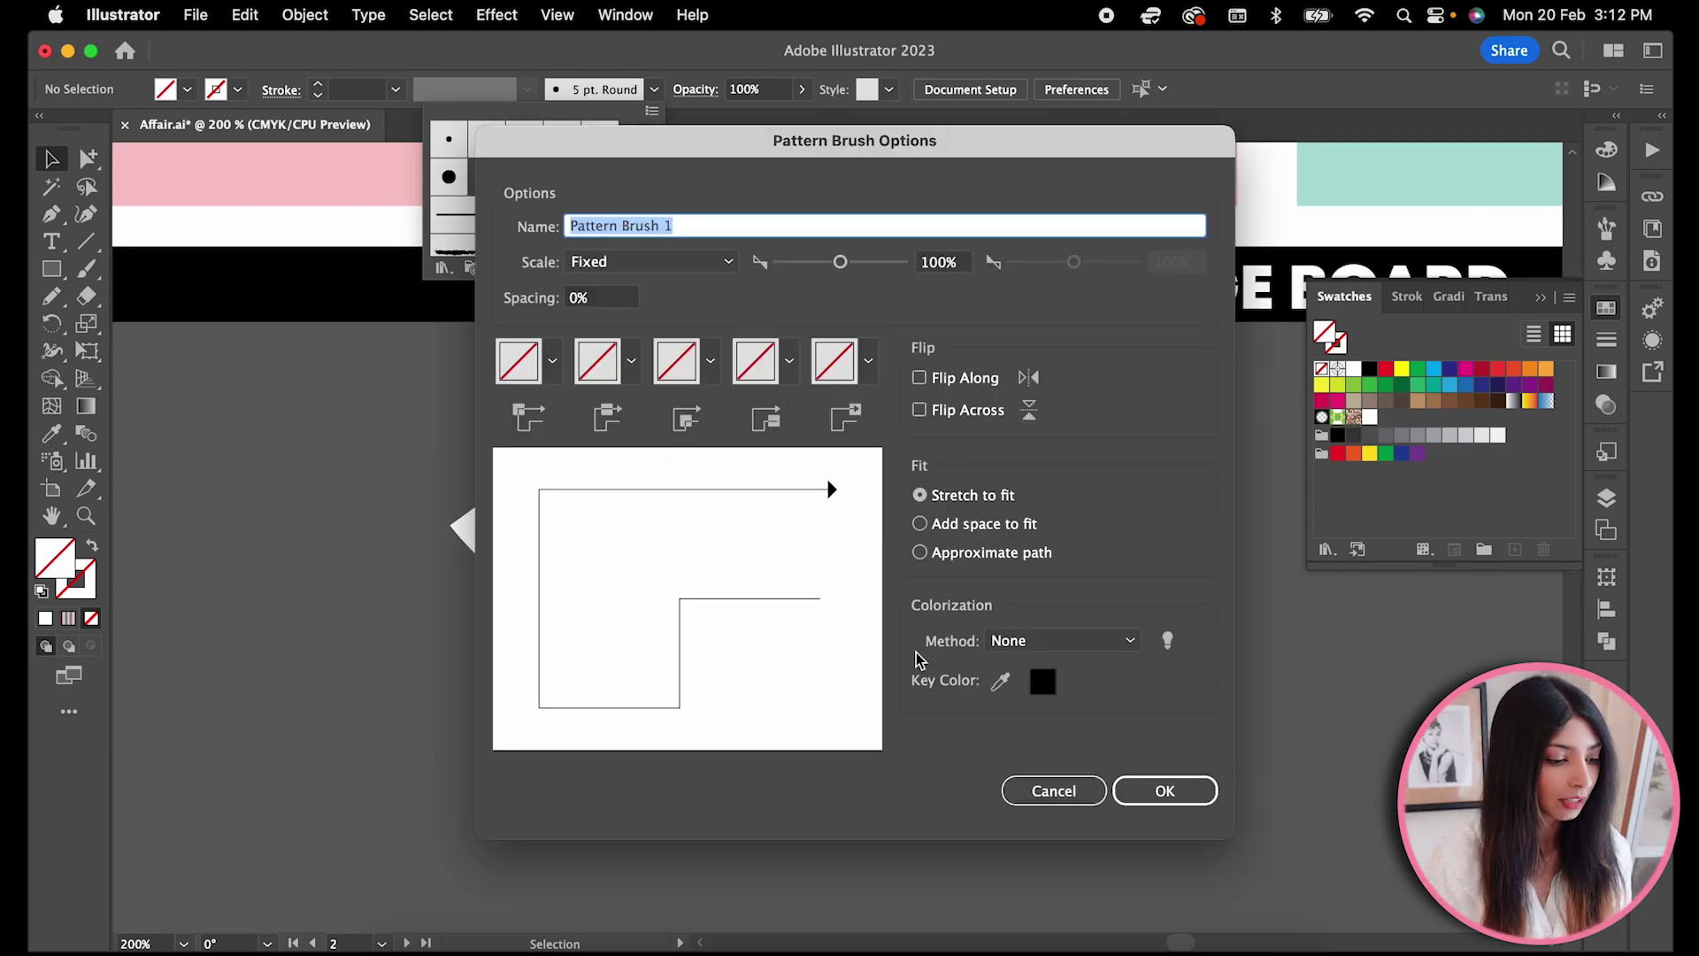
- Assign the scallop swatch to the start and side tiles and confirm the brush
click(551, 363)
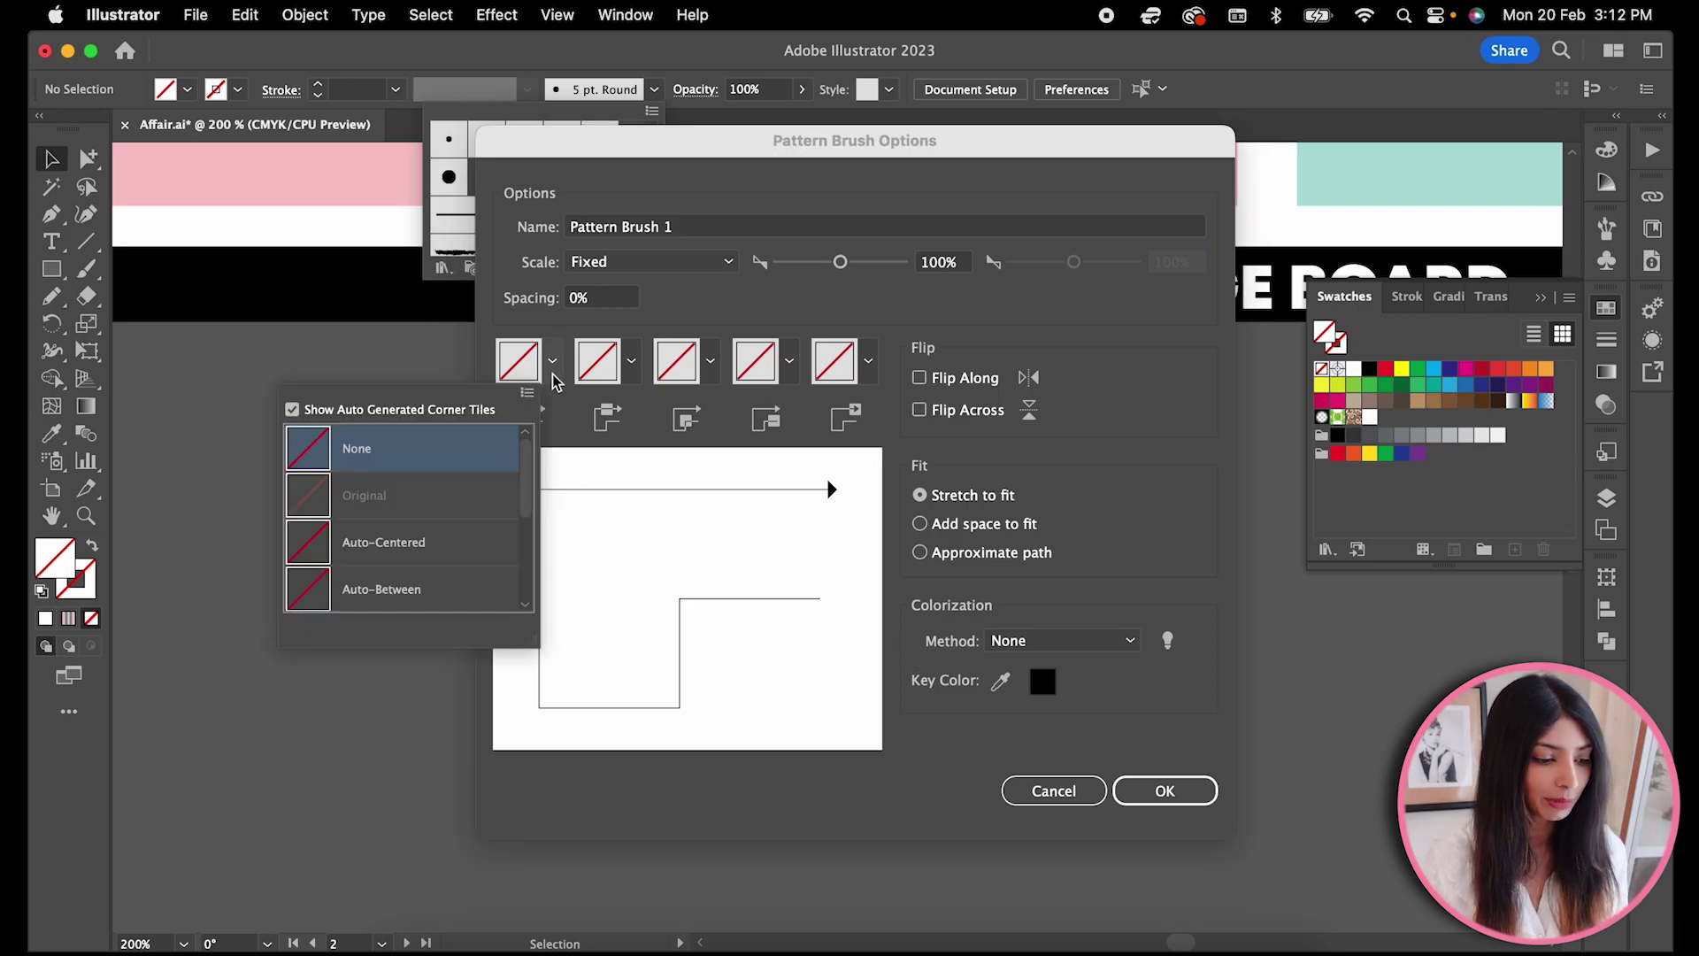
scroll(530, 478, down, 2)
scroll(530, 477, down, 2)
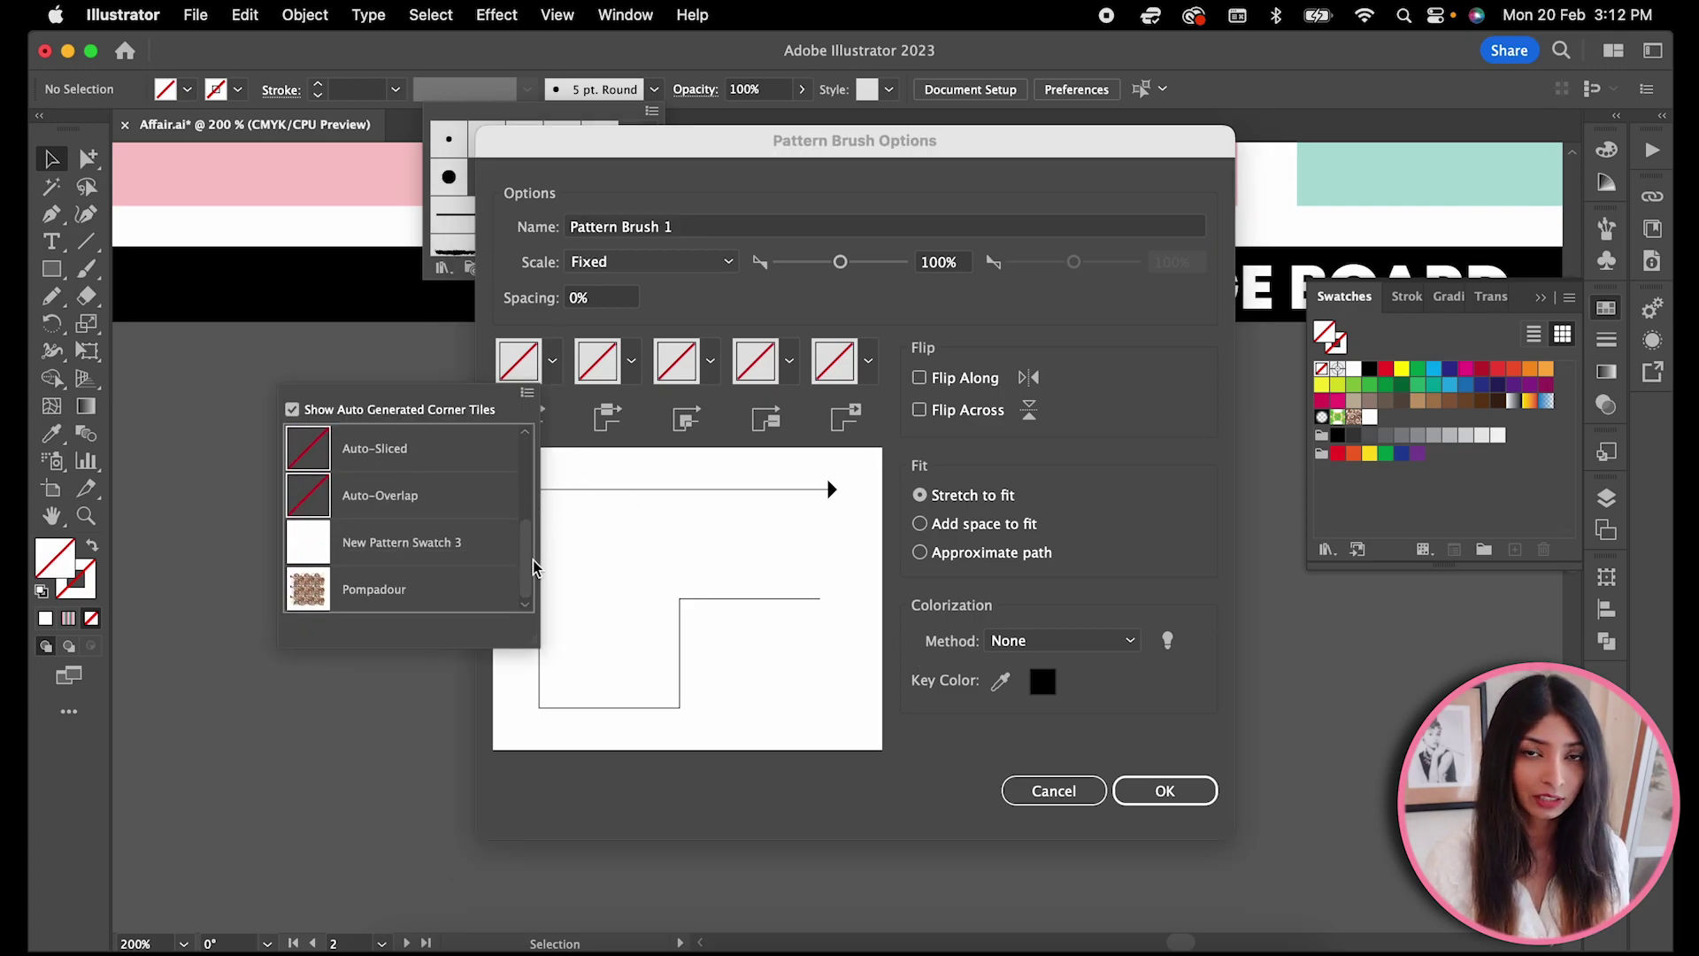
click(460, 539)
click(636, 368)
click(541, 539)
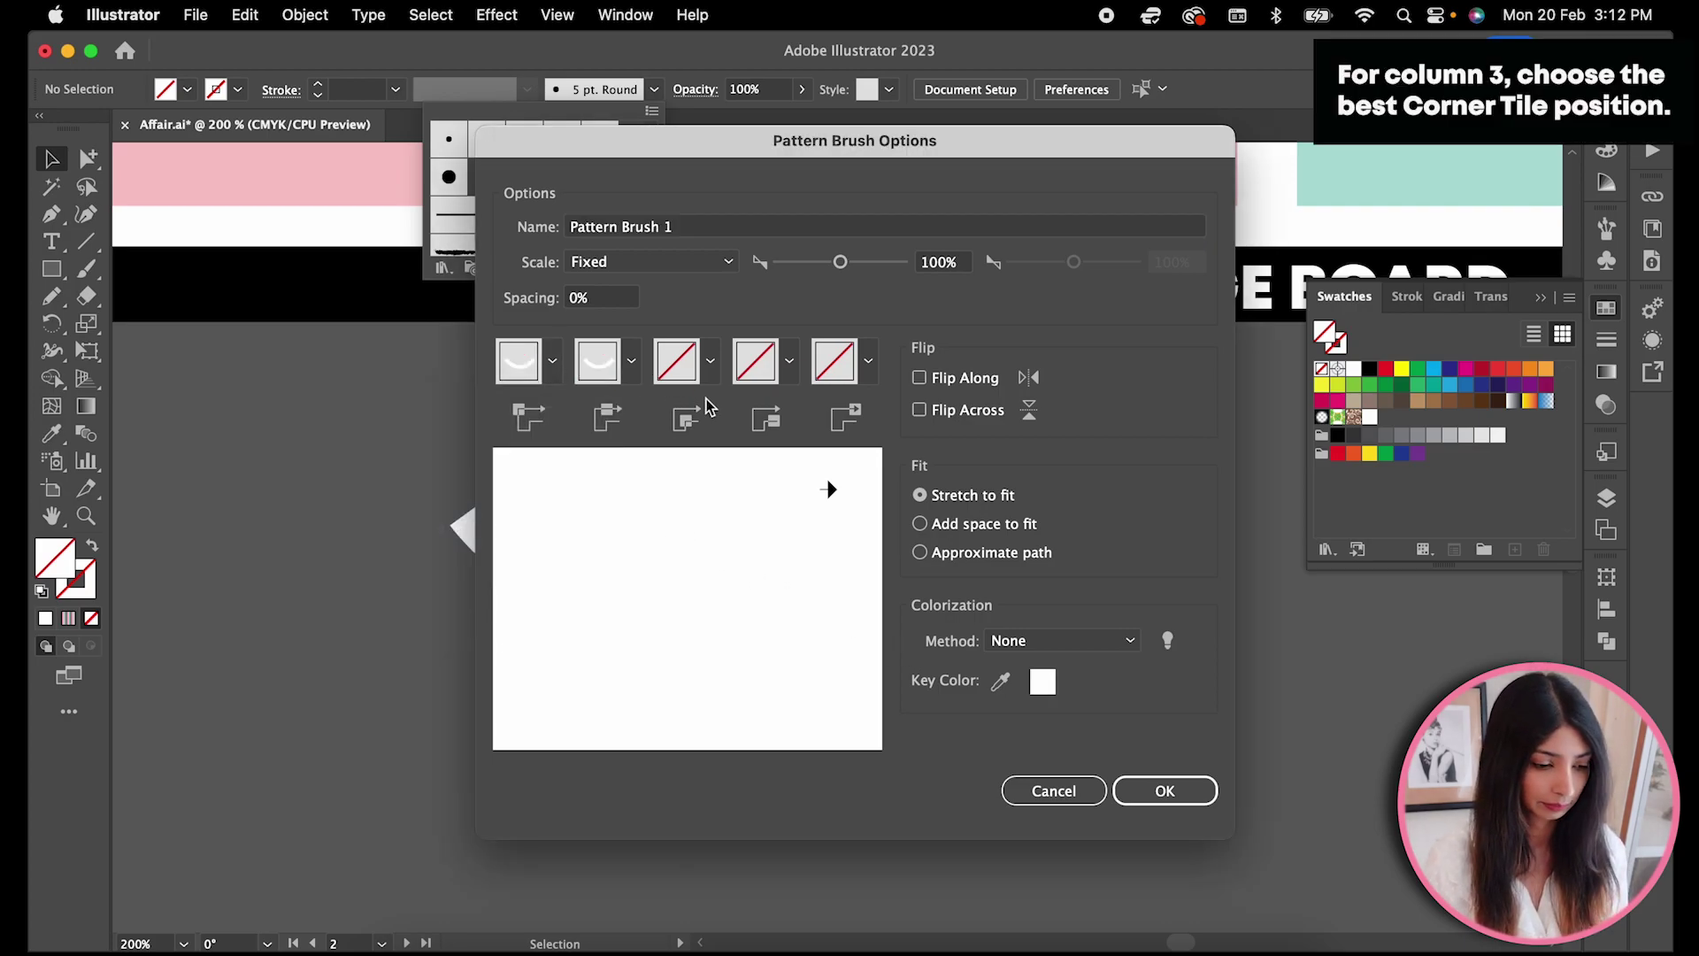
click(1142, 787)
key(p)
- Apply the scallop brush to the straight line and thin its stroke
key(d)
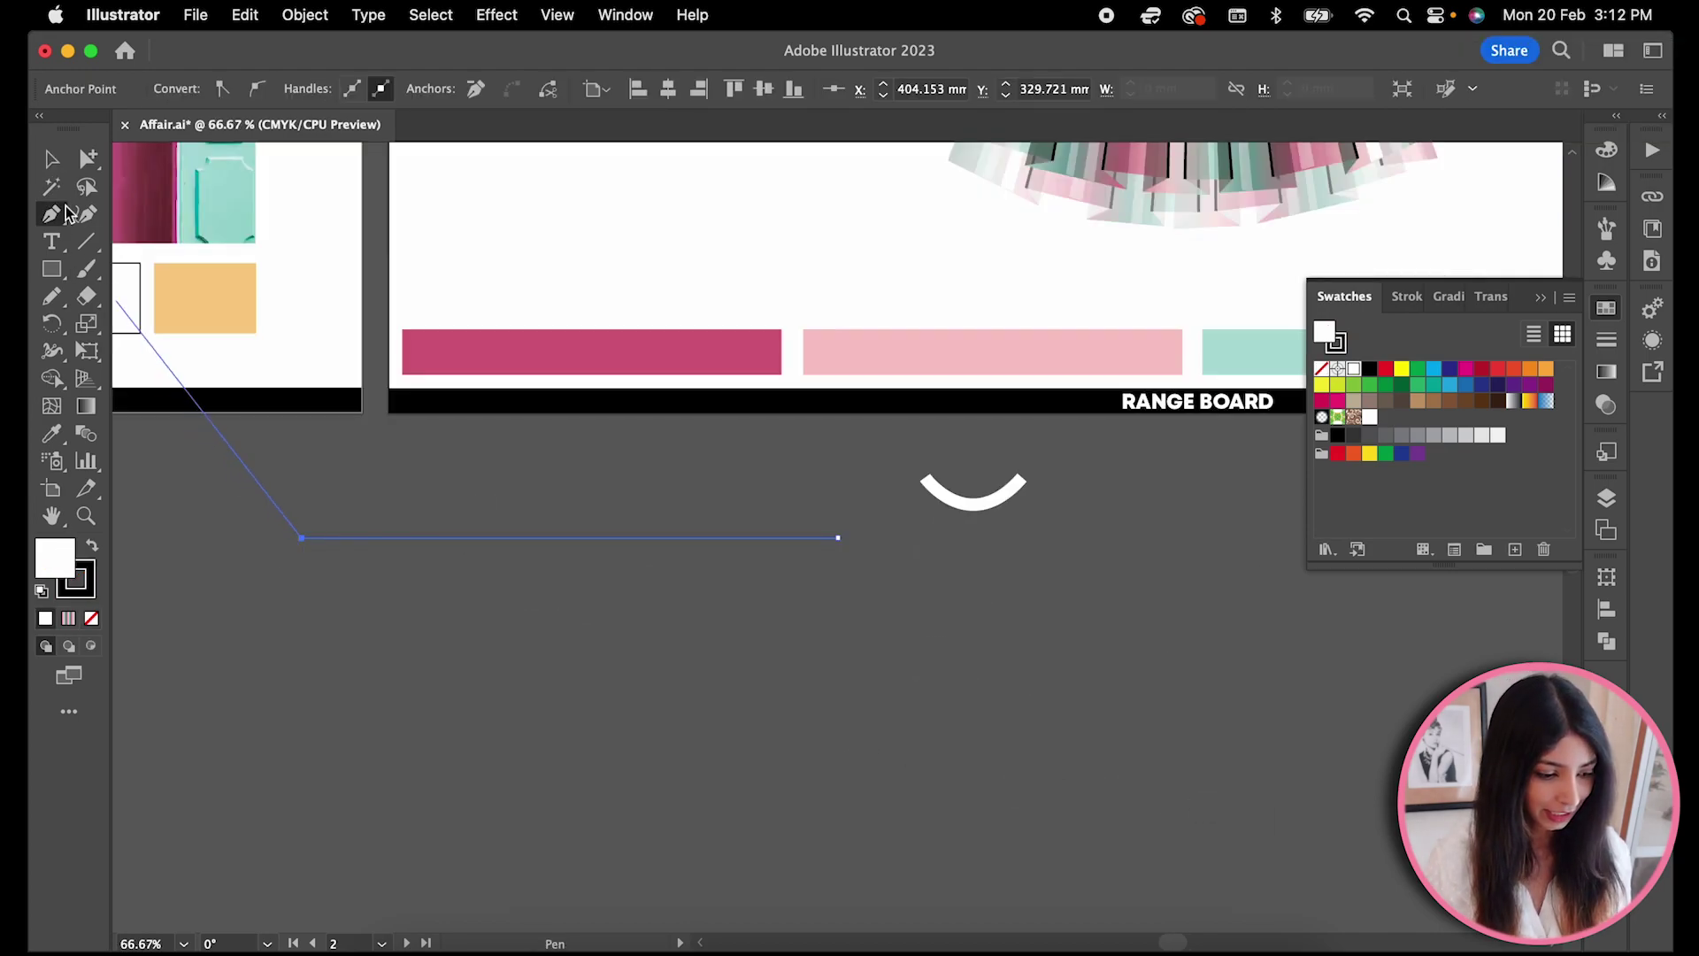
click(53, 159)
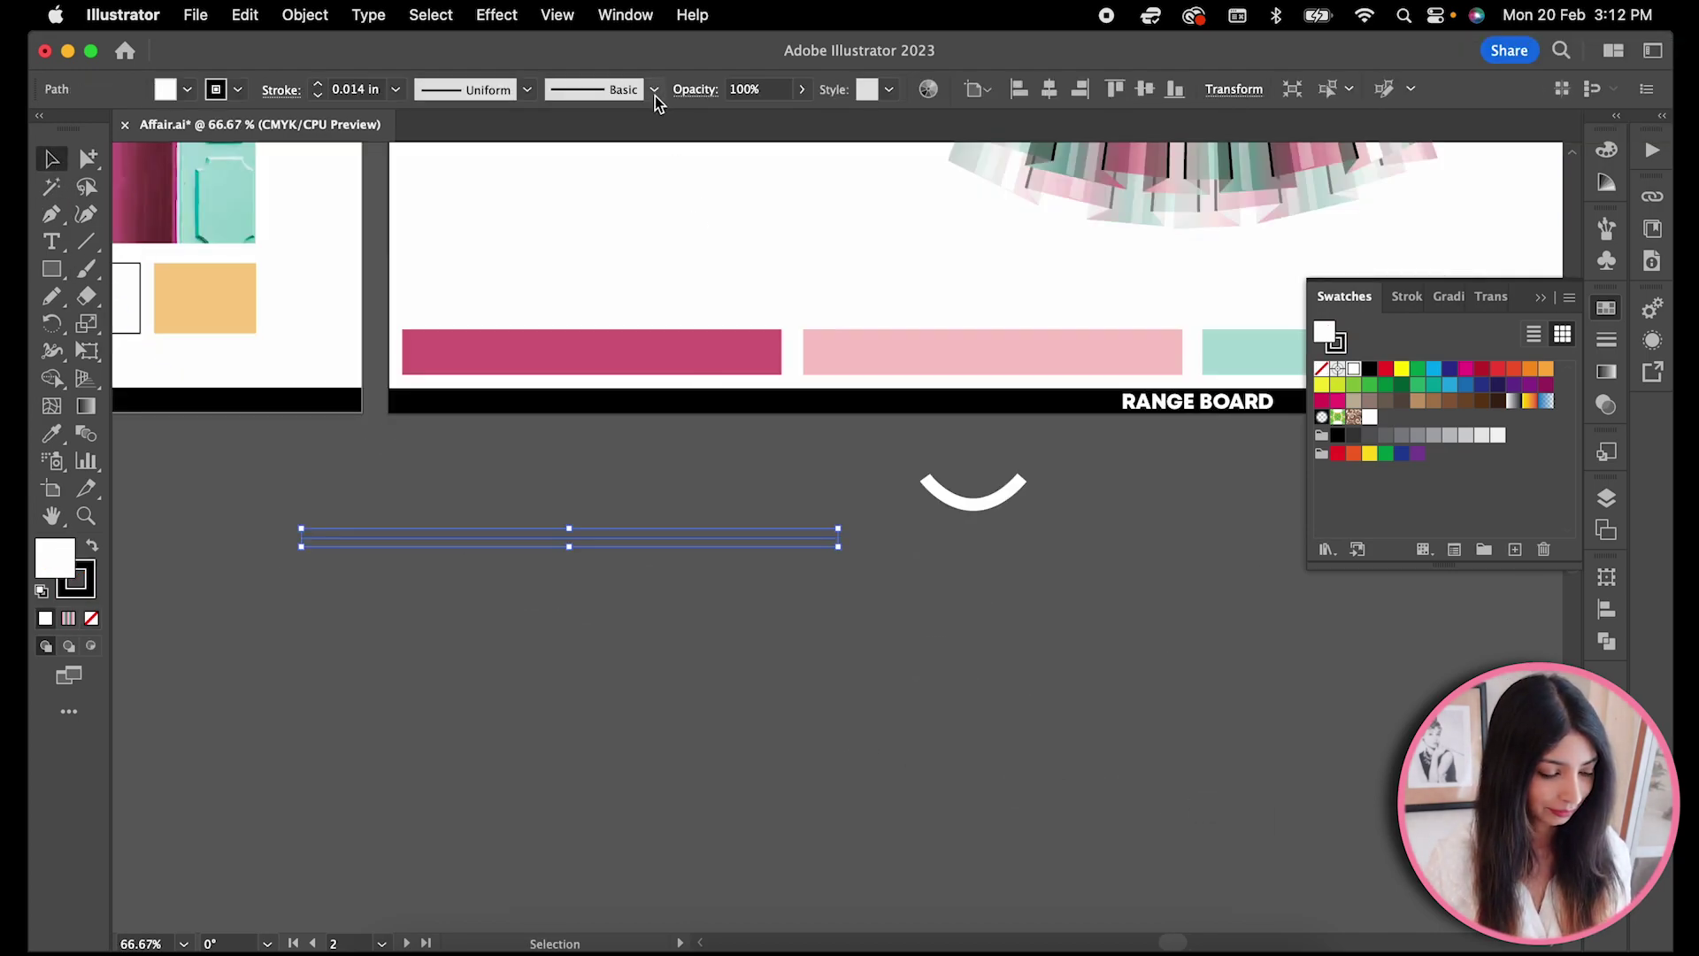
click(655, 94)
click(594, 212)
click(395, 89)
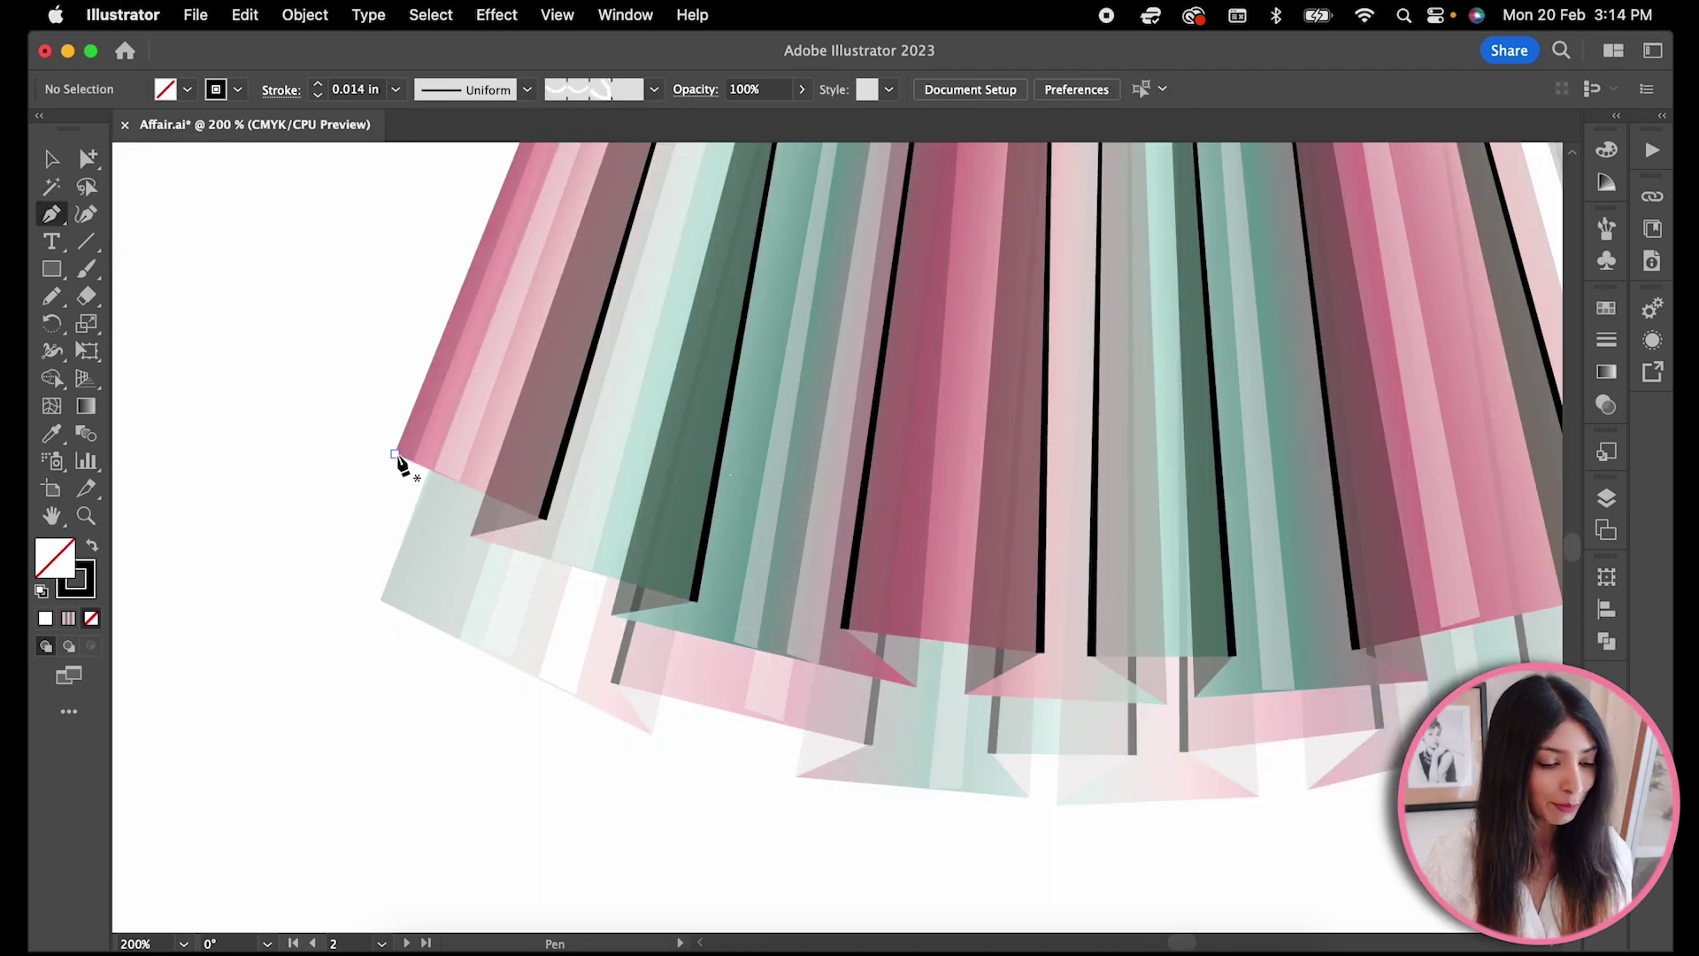
- Line the first pleat hem with the white scallop brush at 0.001 in stroke
click(399, 459)
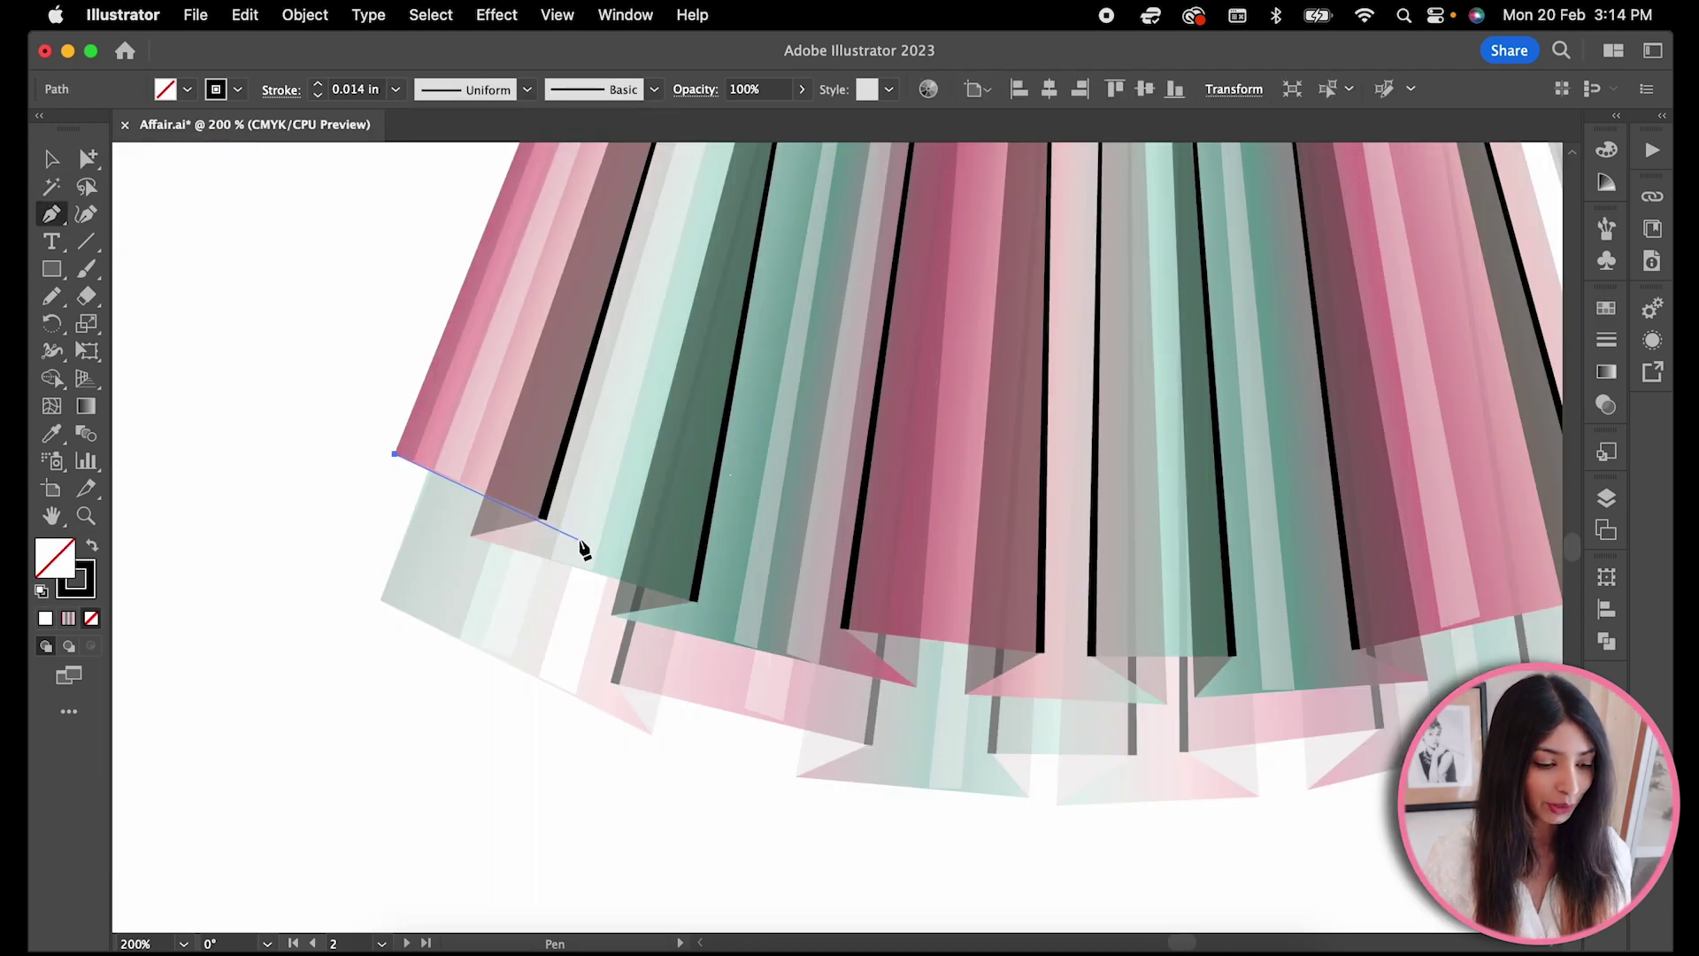
click(654, 90)
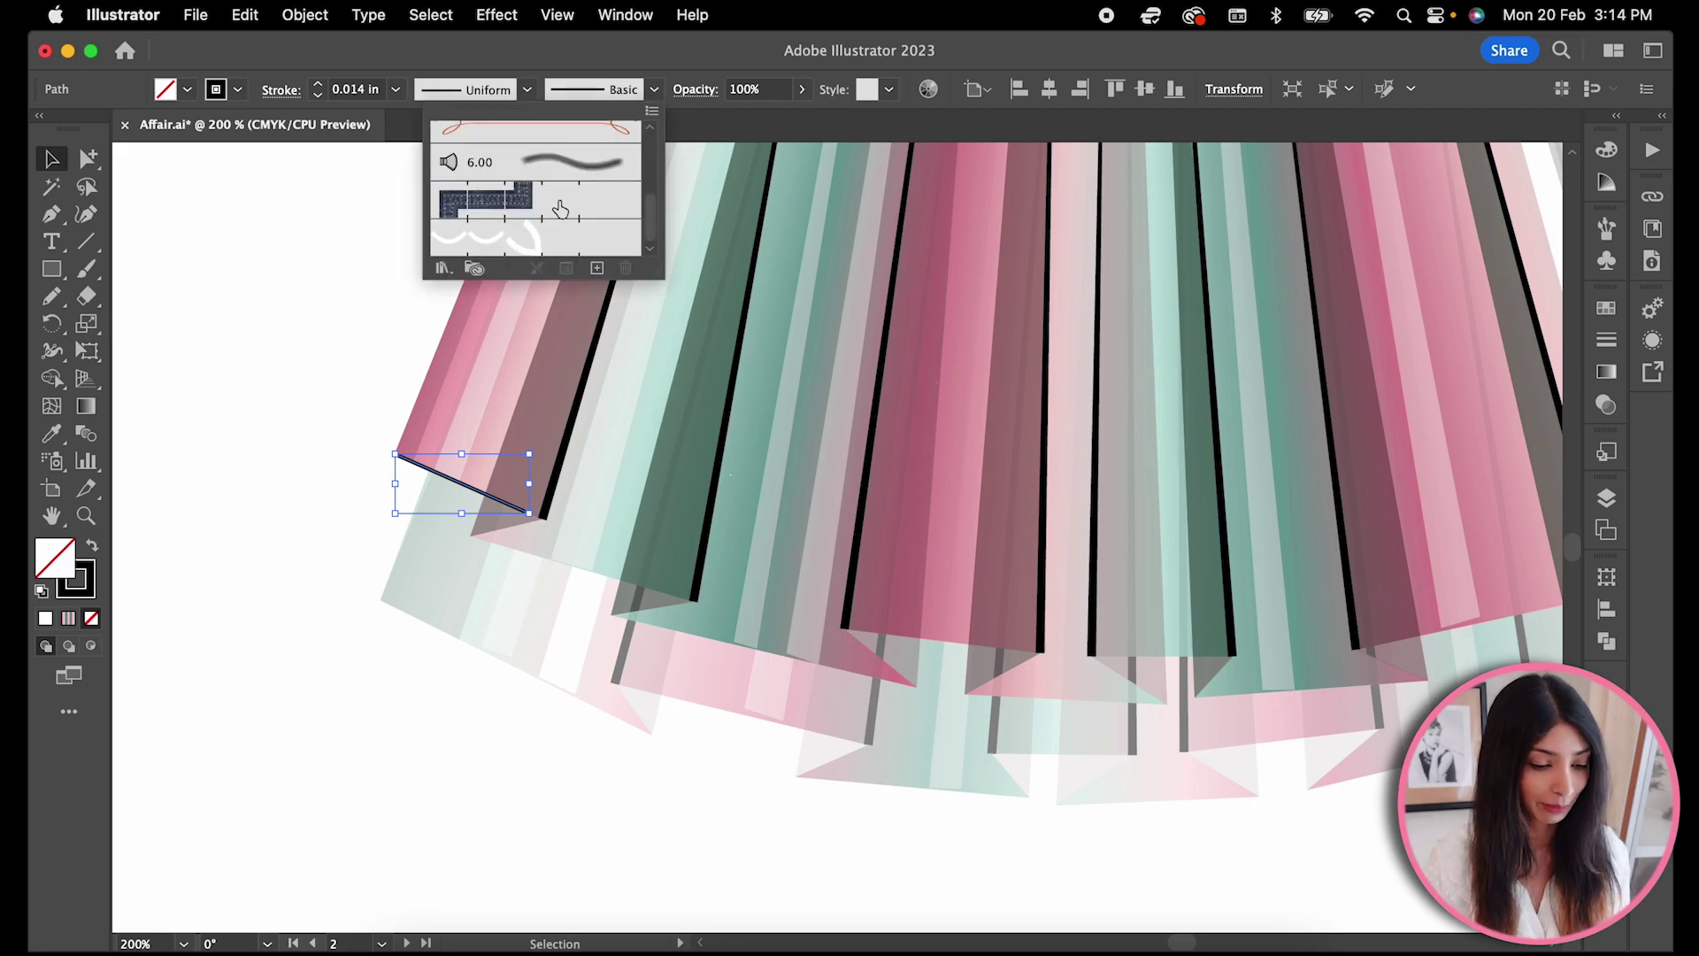
click(532, 238)
click(355, 90)
text(0.001)
key(Return)
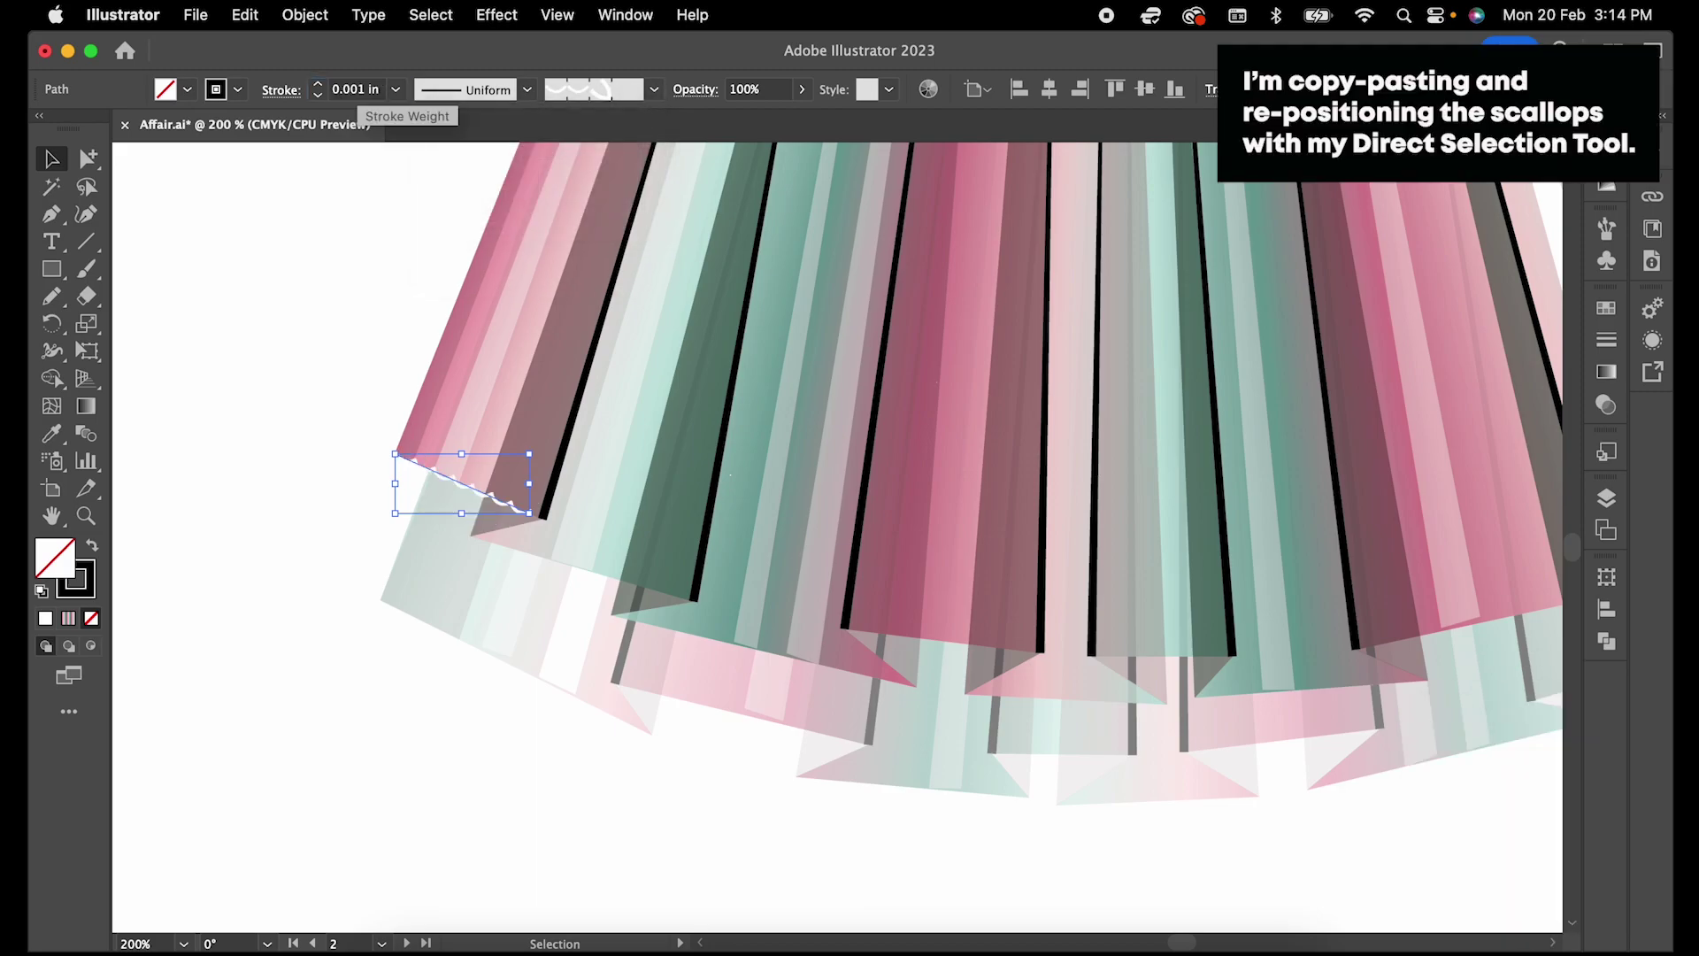
key(super+c)
key(super+v)
- Paste scallop copies and stretch their anchors along the remaining pleat hems
key(a)
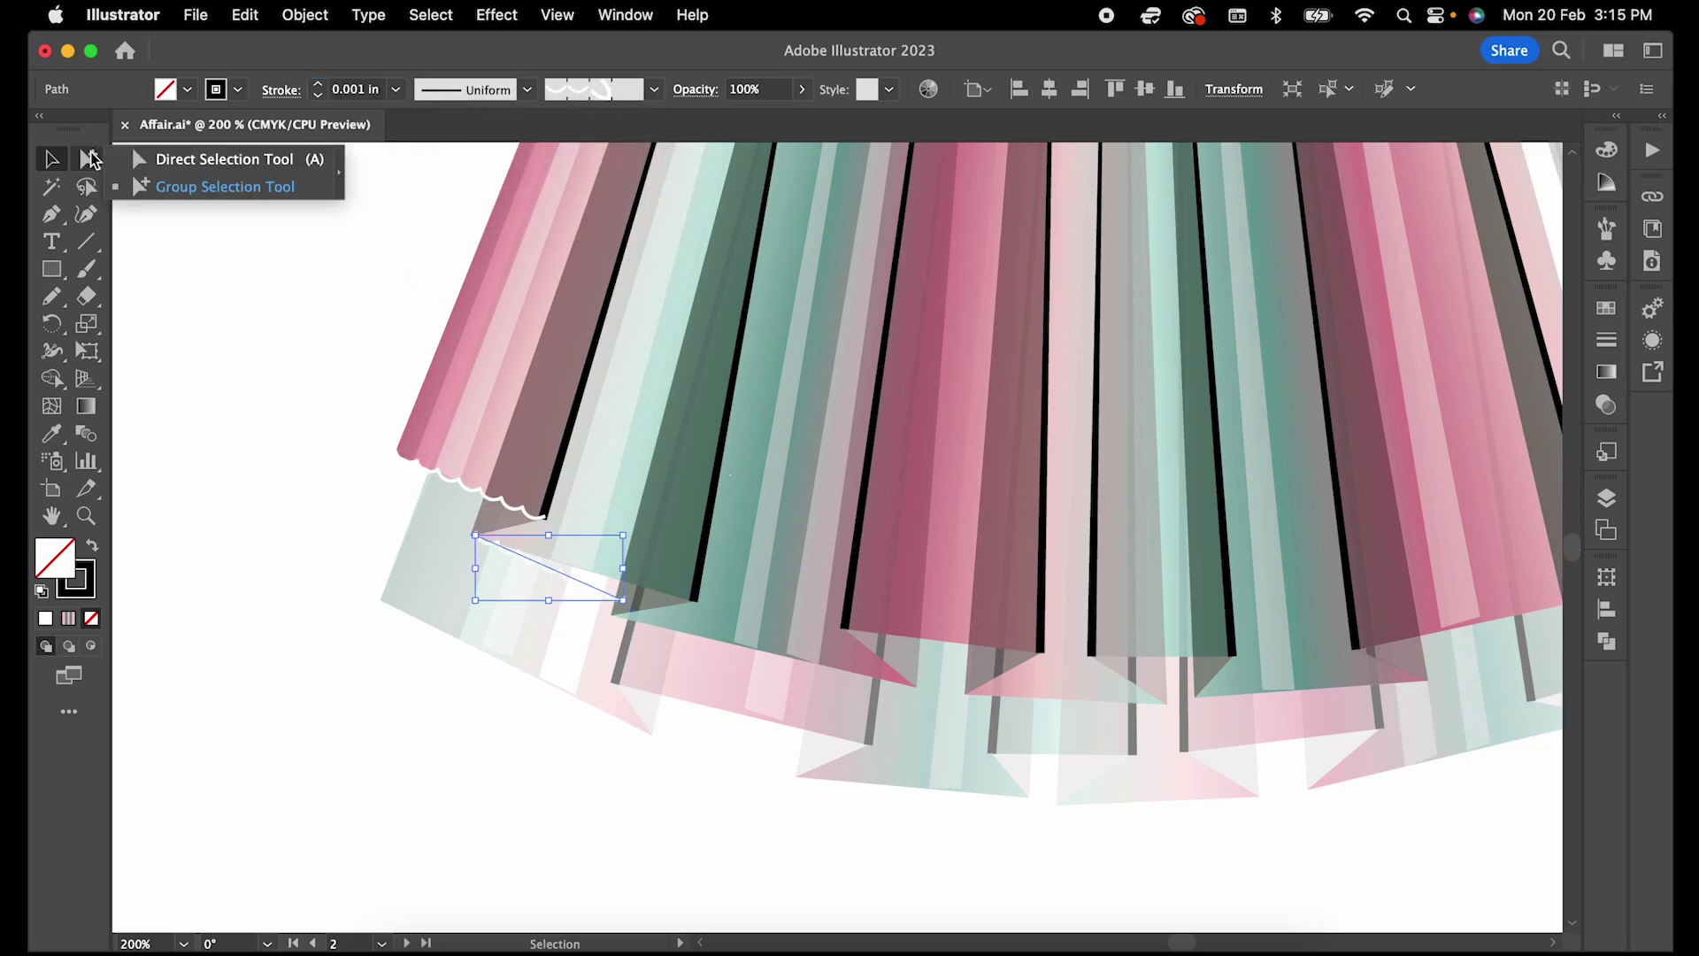
drag(627, 599, 699, 603)
scroll(699, 604, right, 5)
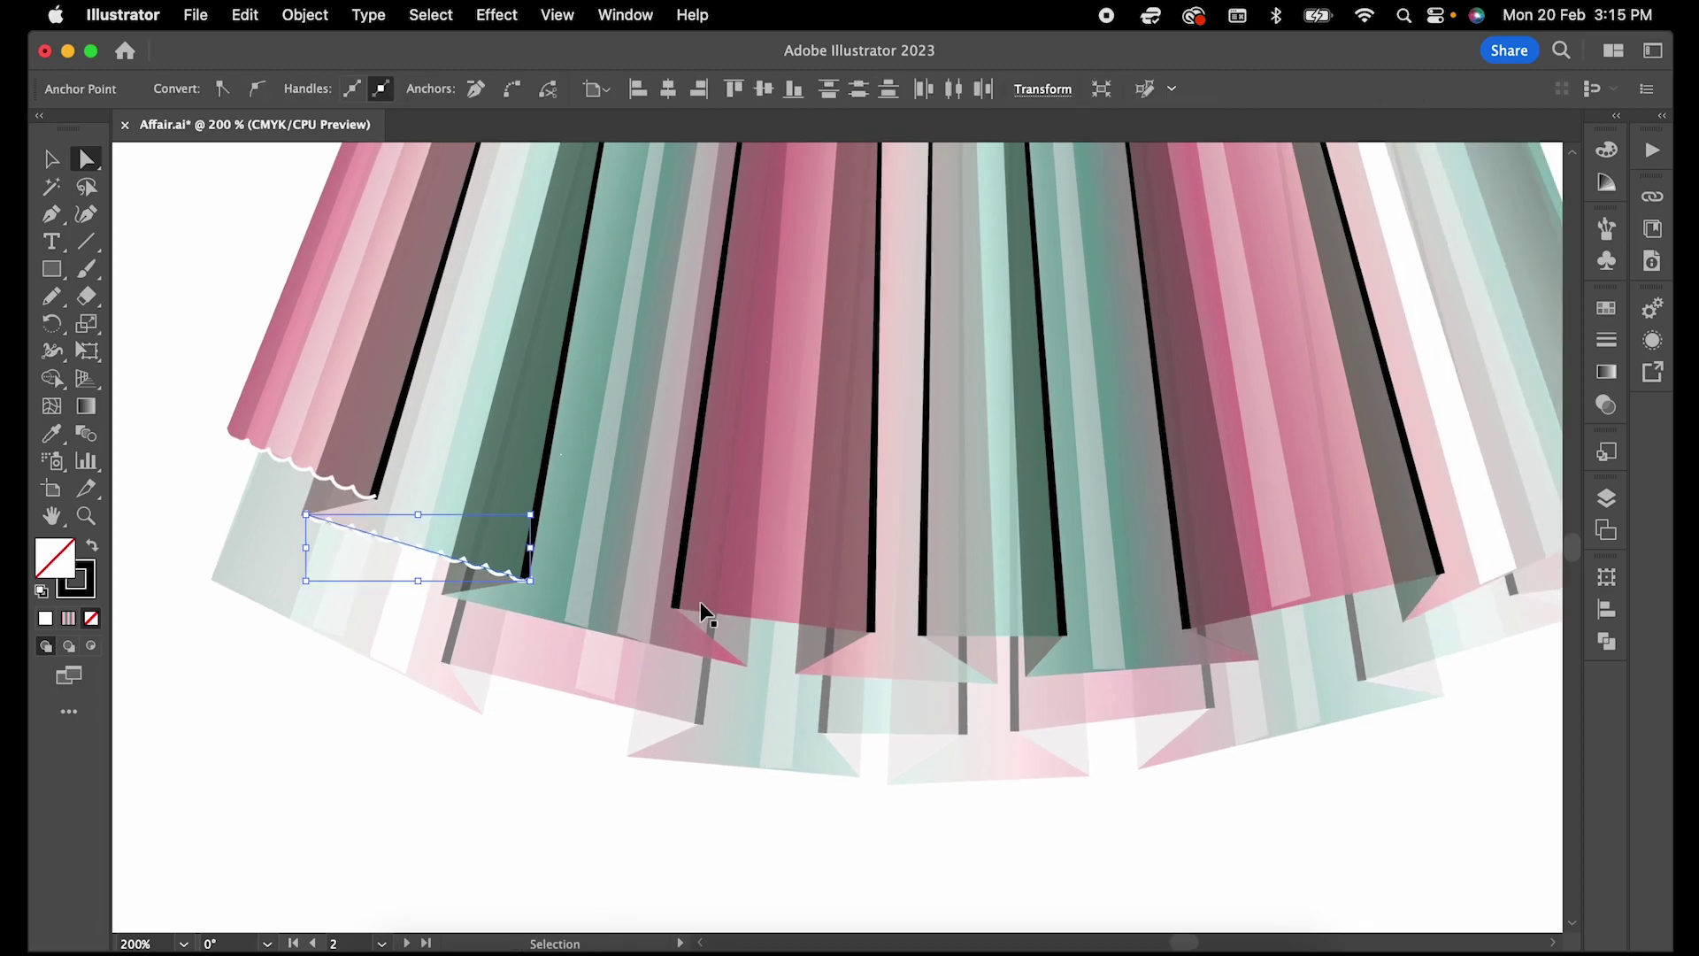
key(super+v)
drag(723, 504, 438, 593)
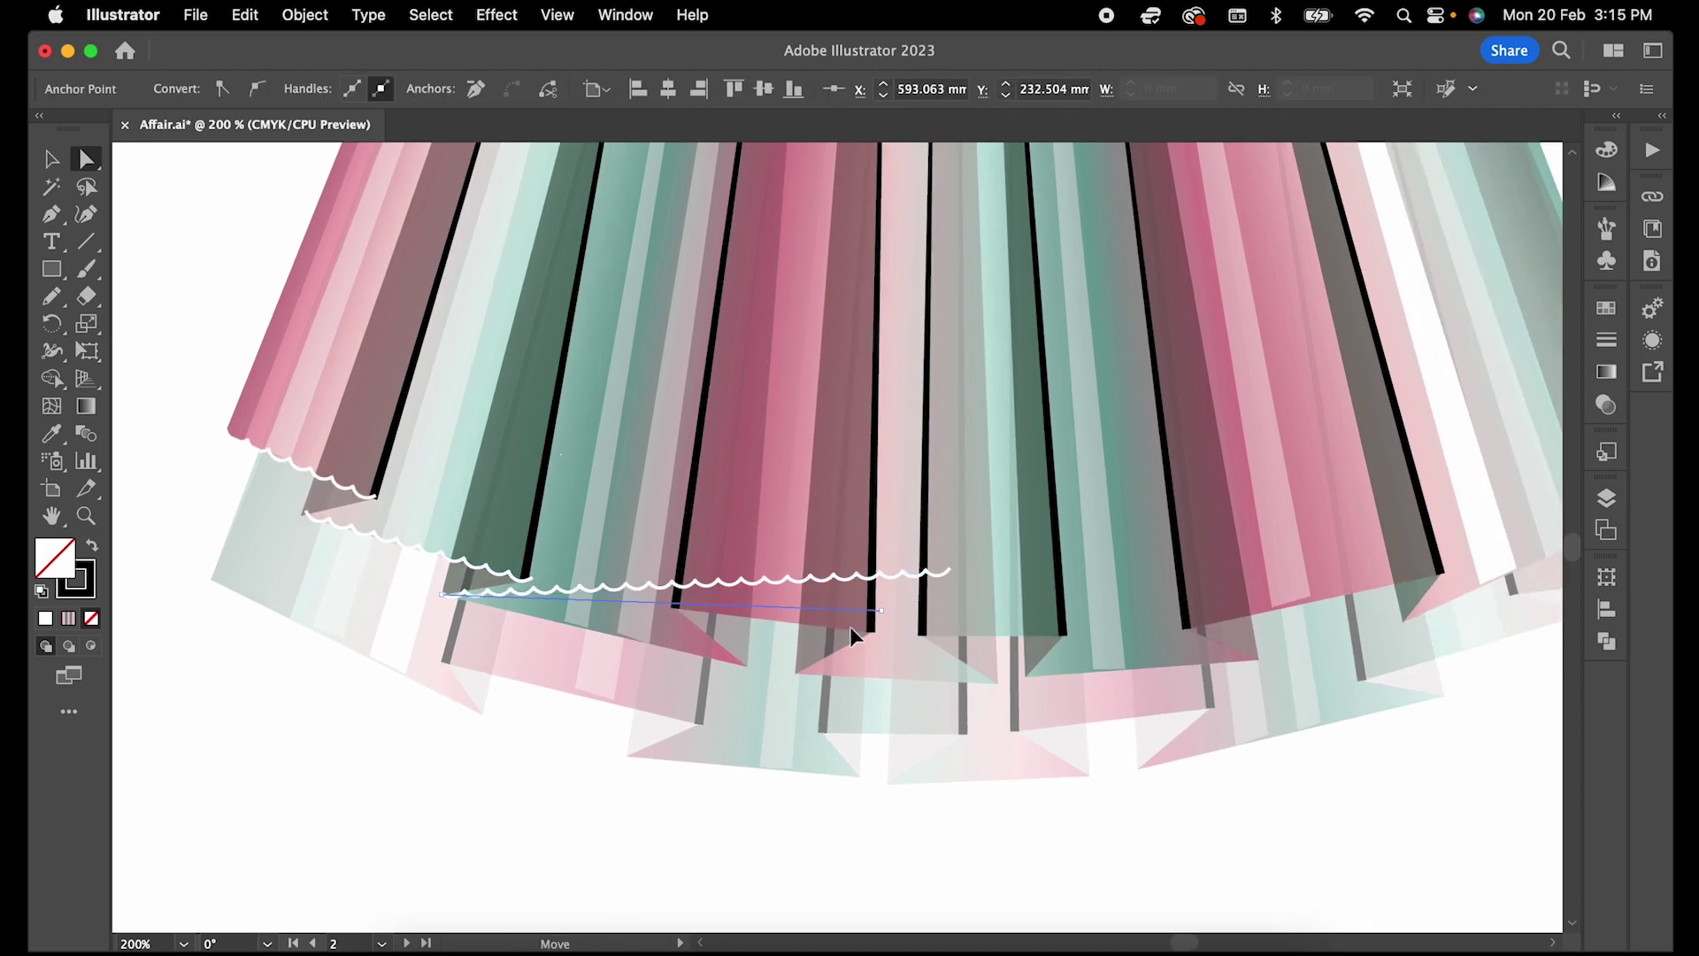
key(super+v)
mouse_move(908, 538)
mouse_down()
mouse_move(962, 656)
mouse_move(827, 632)
mouse_up()
scroll(930, 561, right, 5)
key(super+v)
scroll(963, 656, right, 5)
scroll(827, 633, left, 5)
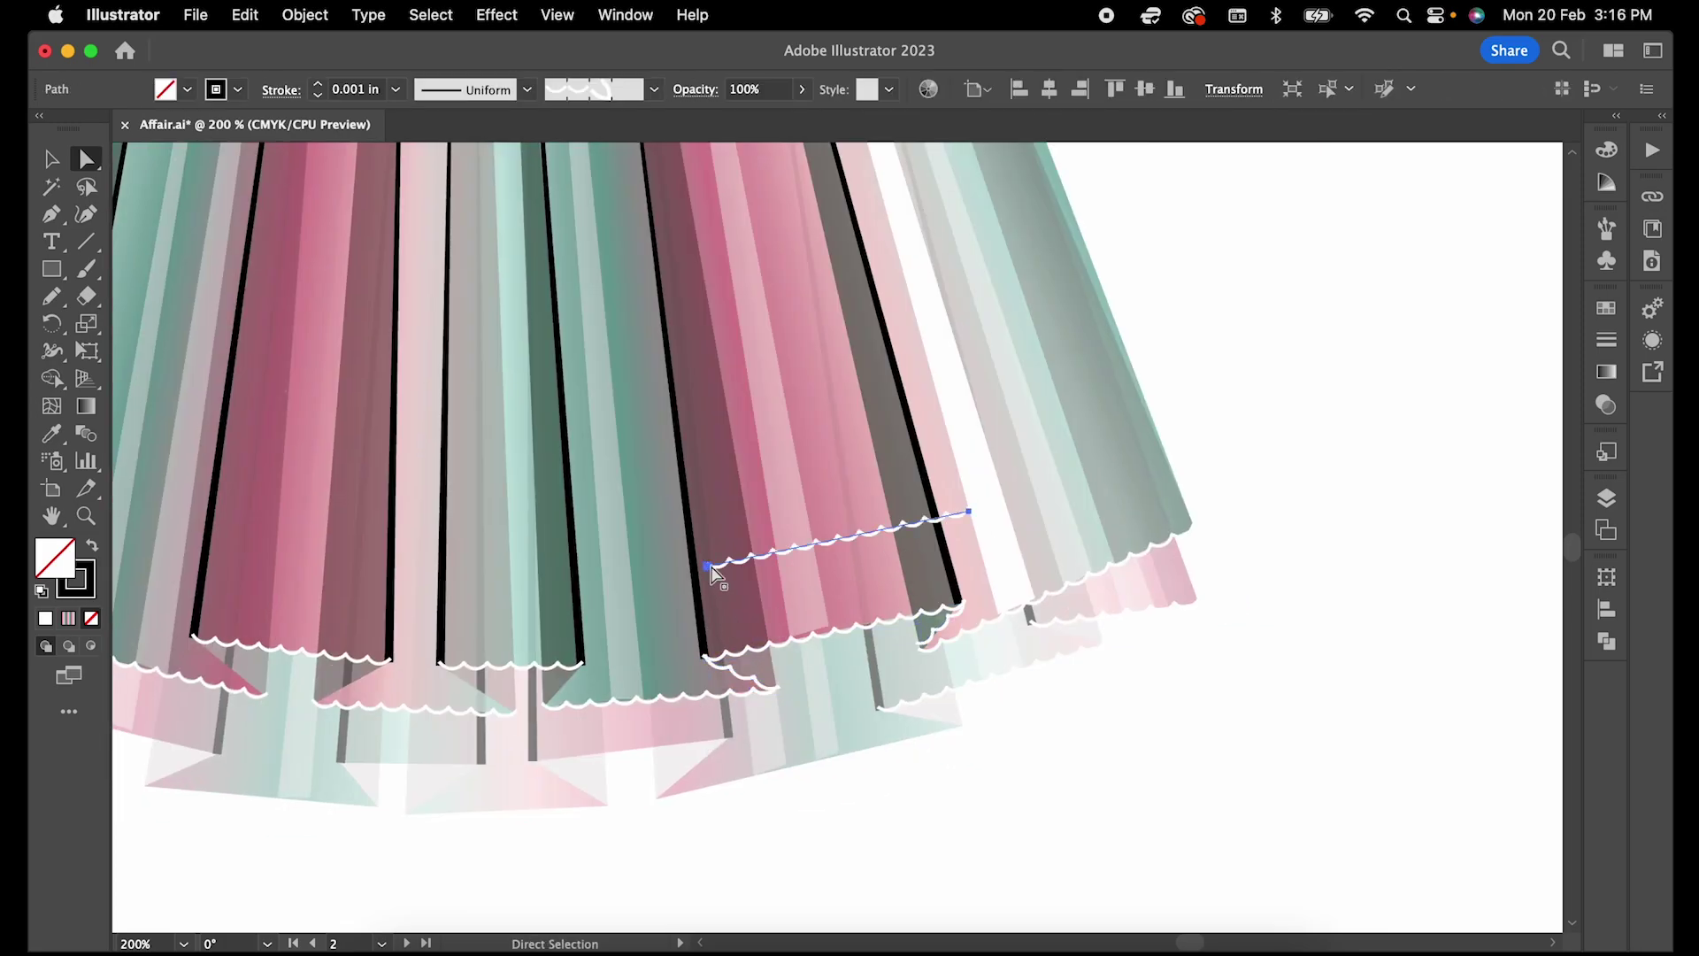
click(607, 748)
scroll(607, 747, left, 5)
click(564, 641)
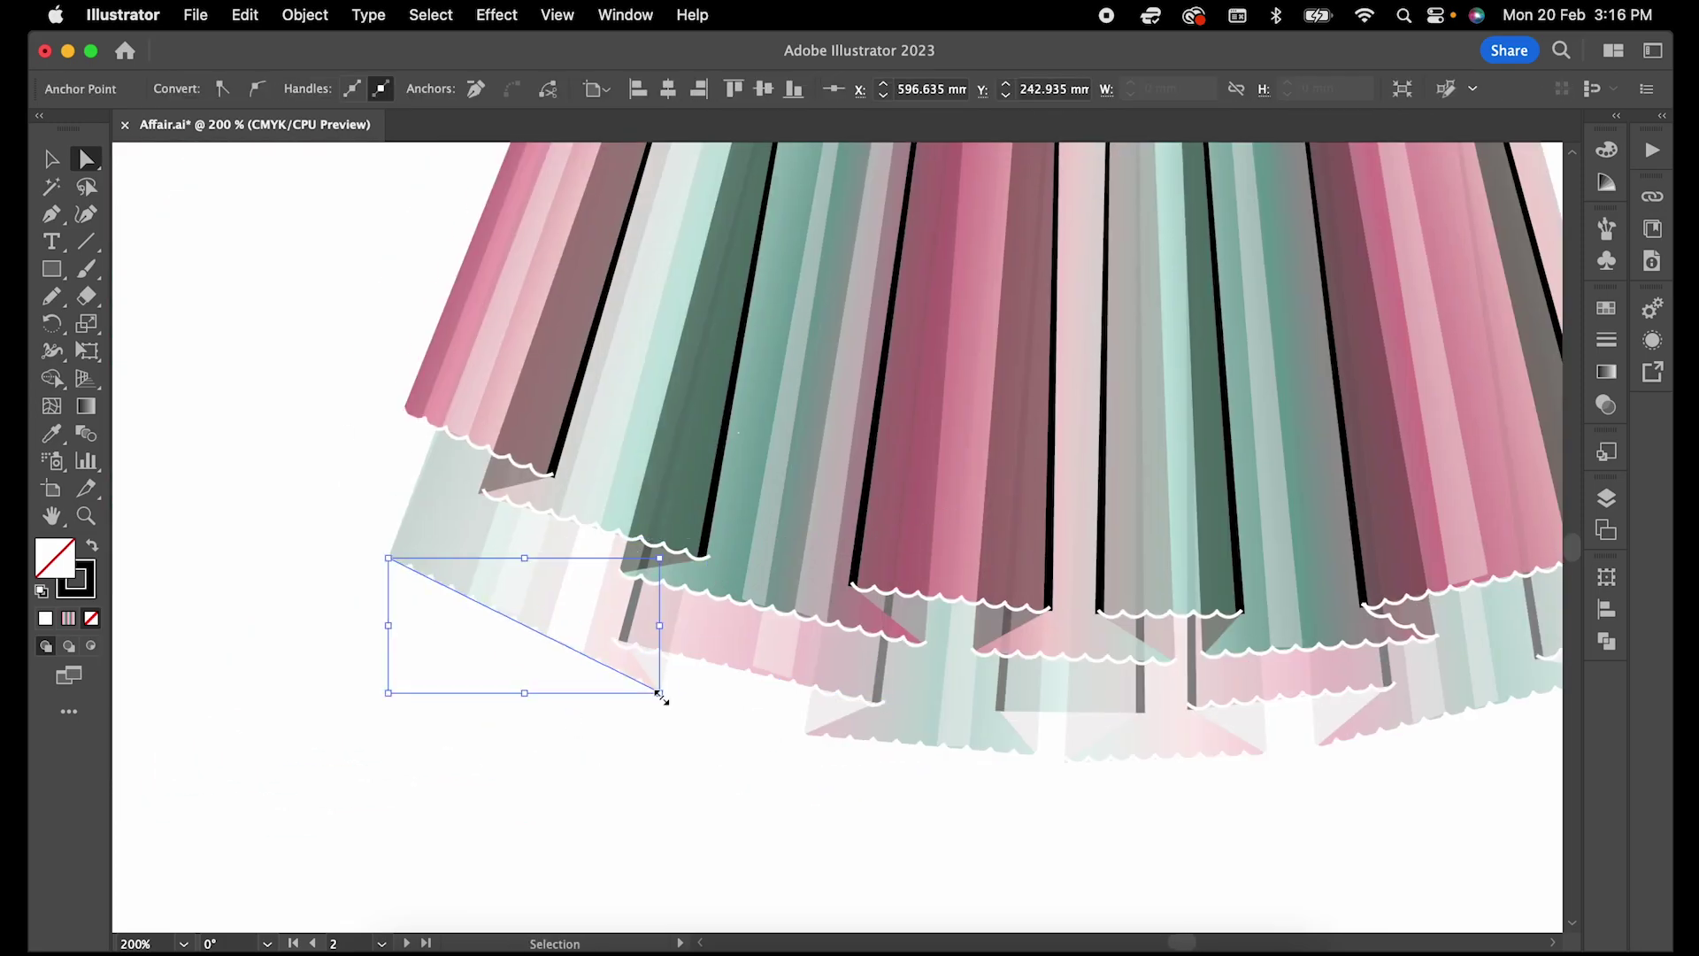
scroll(750, 557, right, 5)
scroll(877, 601, right, 5)
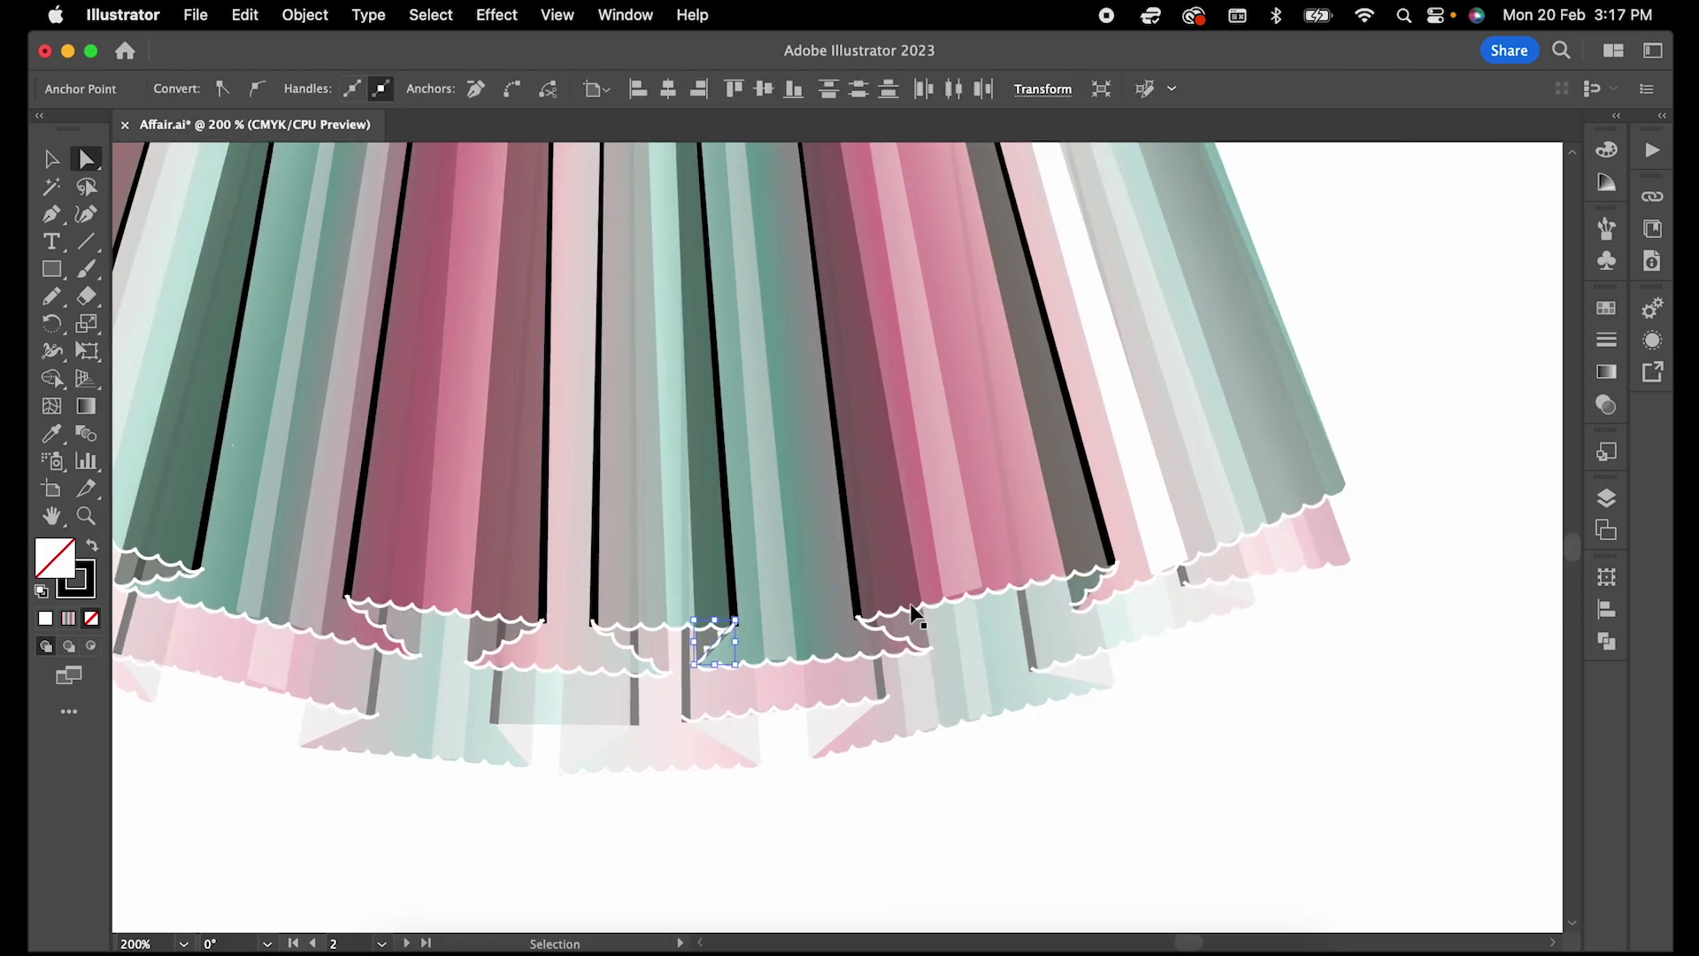
scroll(824, 584, left, 5)
click(823, 584)
scroll(797, 597, left, 5)
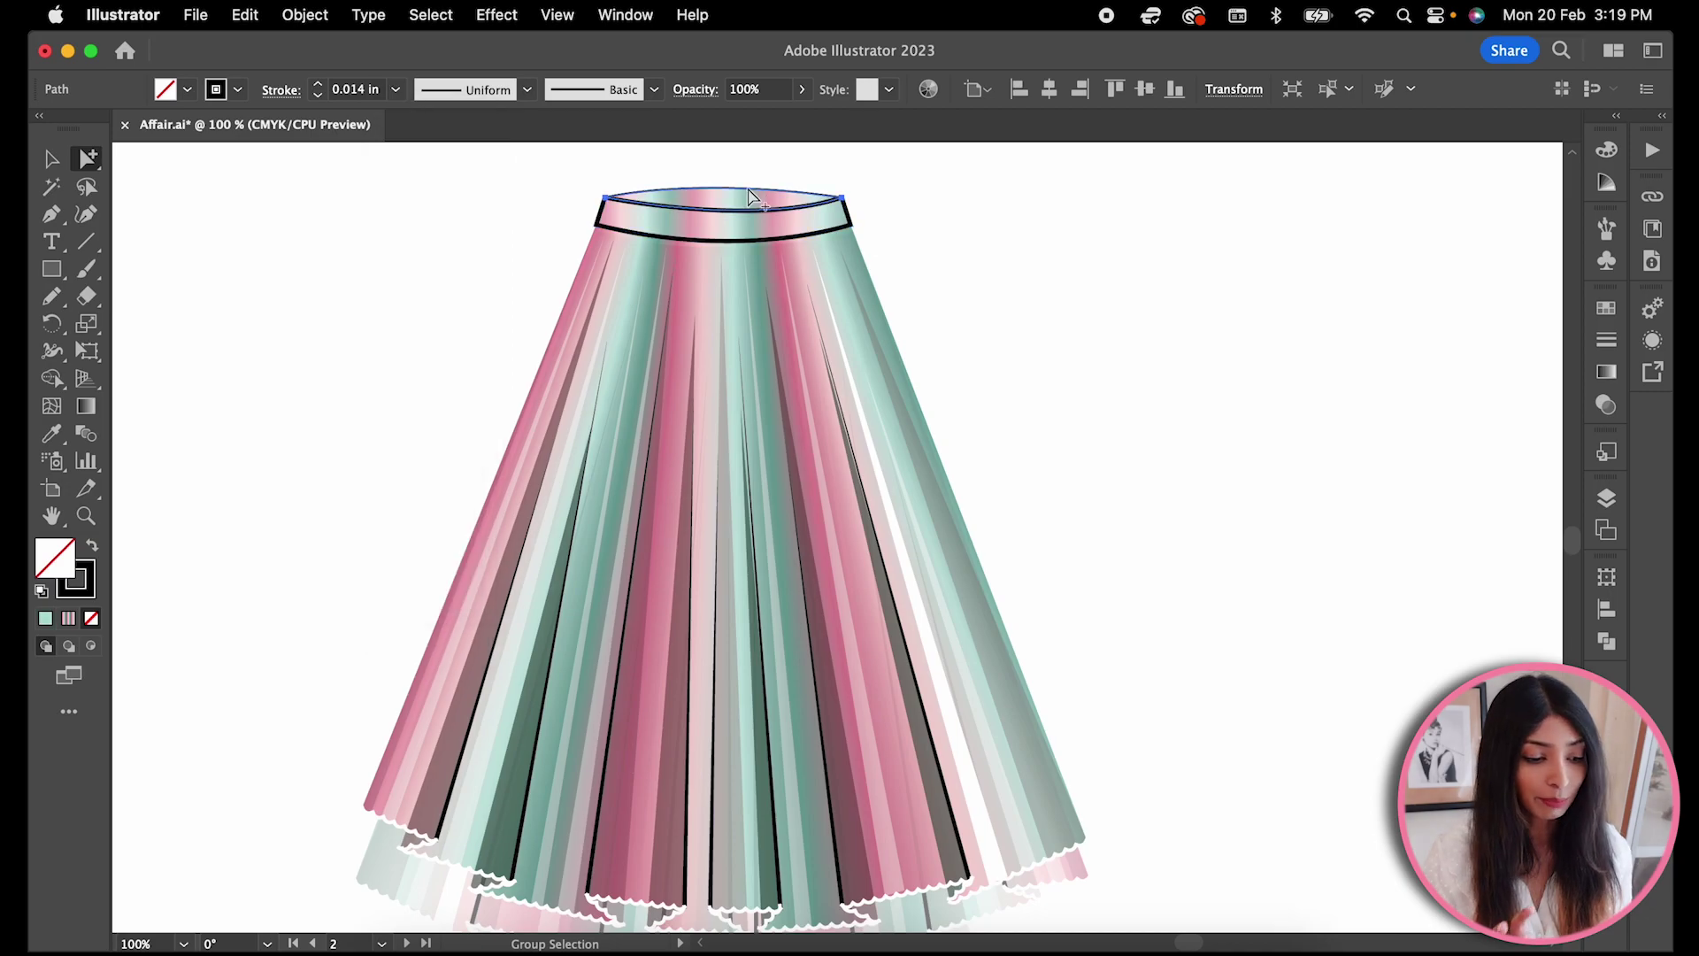
- Set the outline stroke weight and unite the overlapping skirt outlines into one shape
click(395, 88)
click(462, 160)
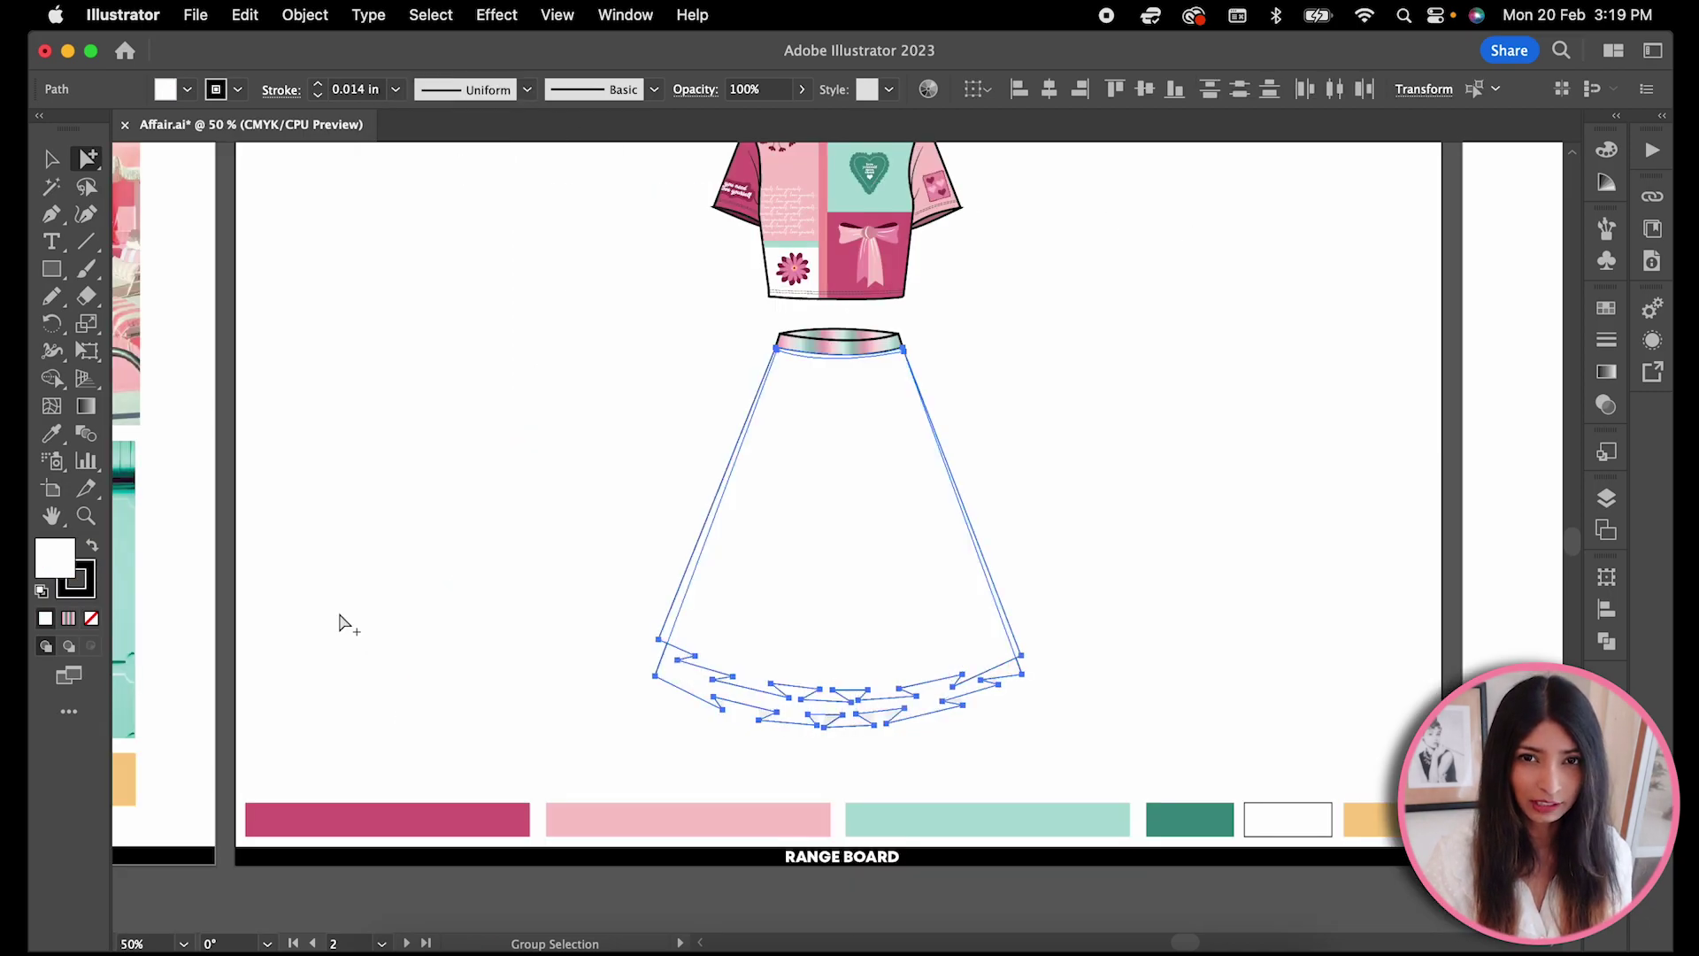
click(1605, 643)
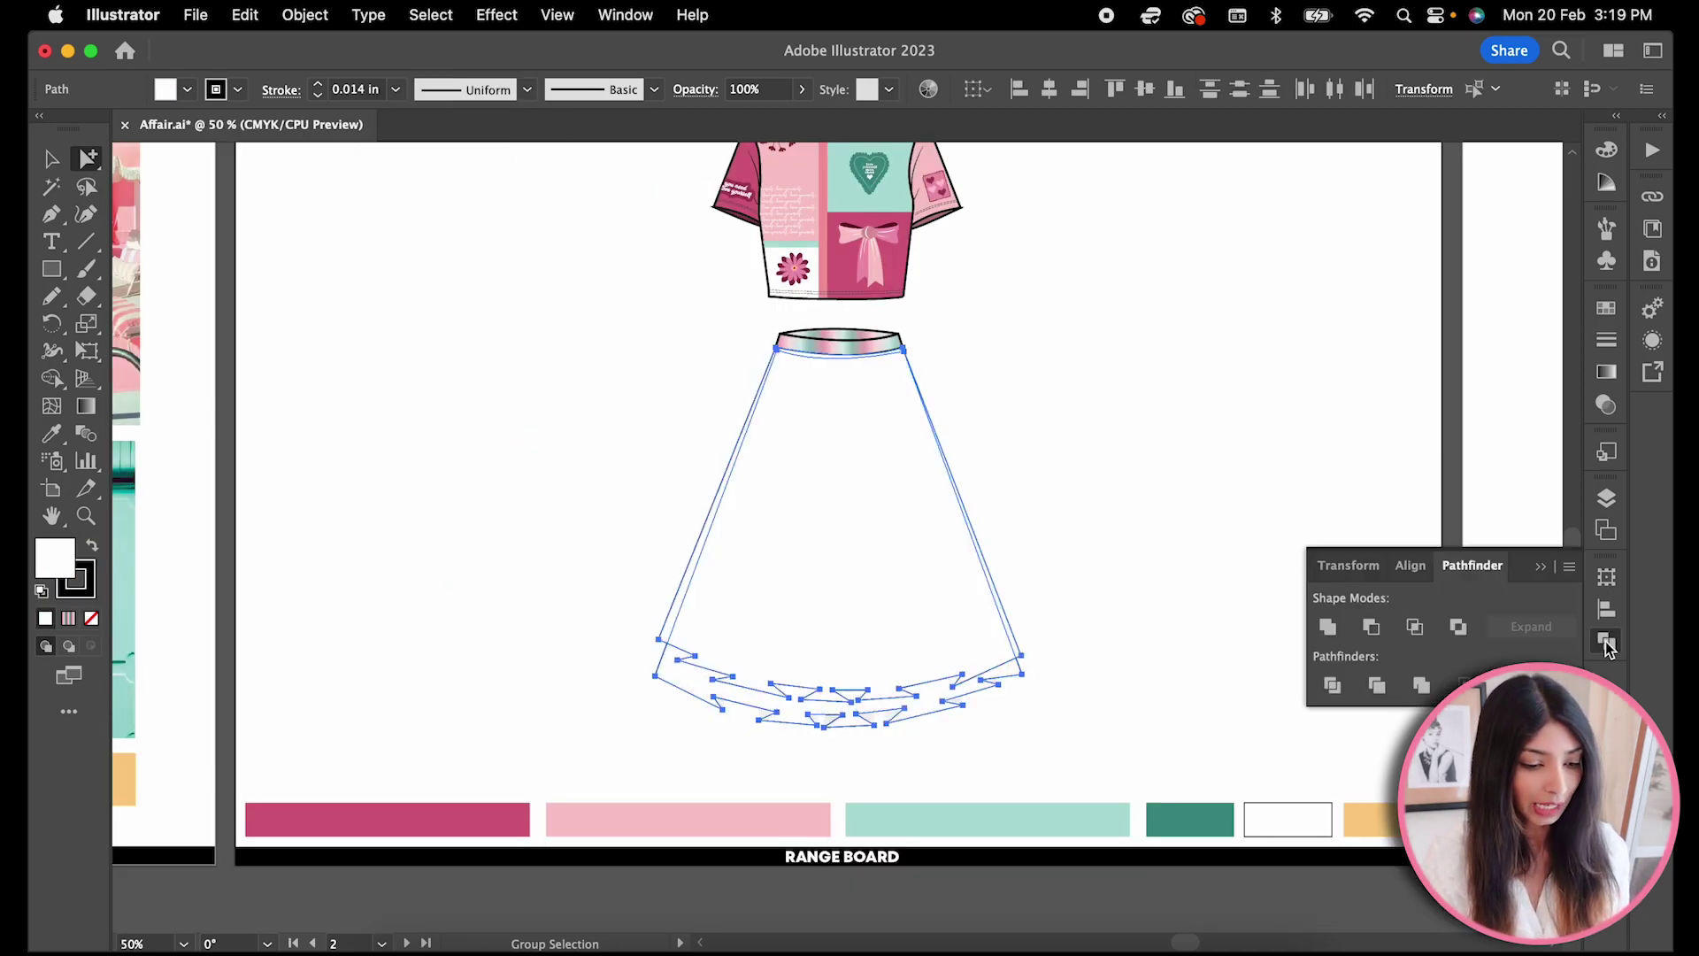
click(1326, 627)
click(1606, 643)
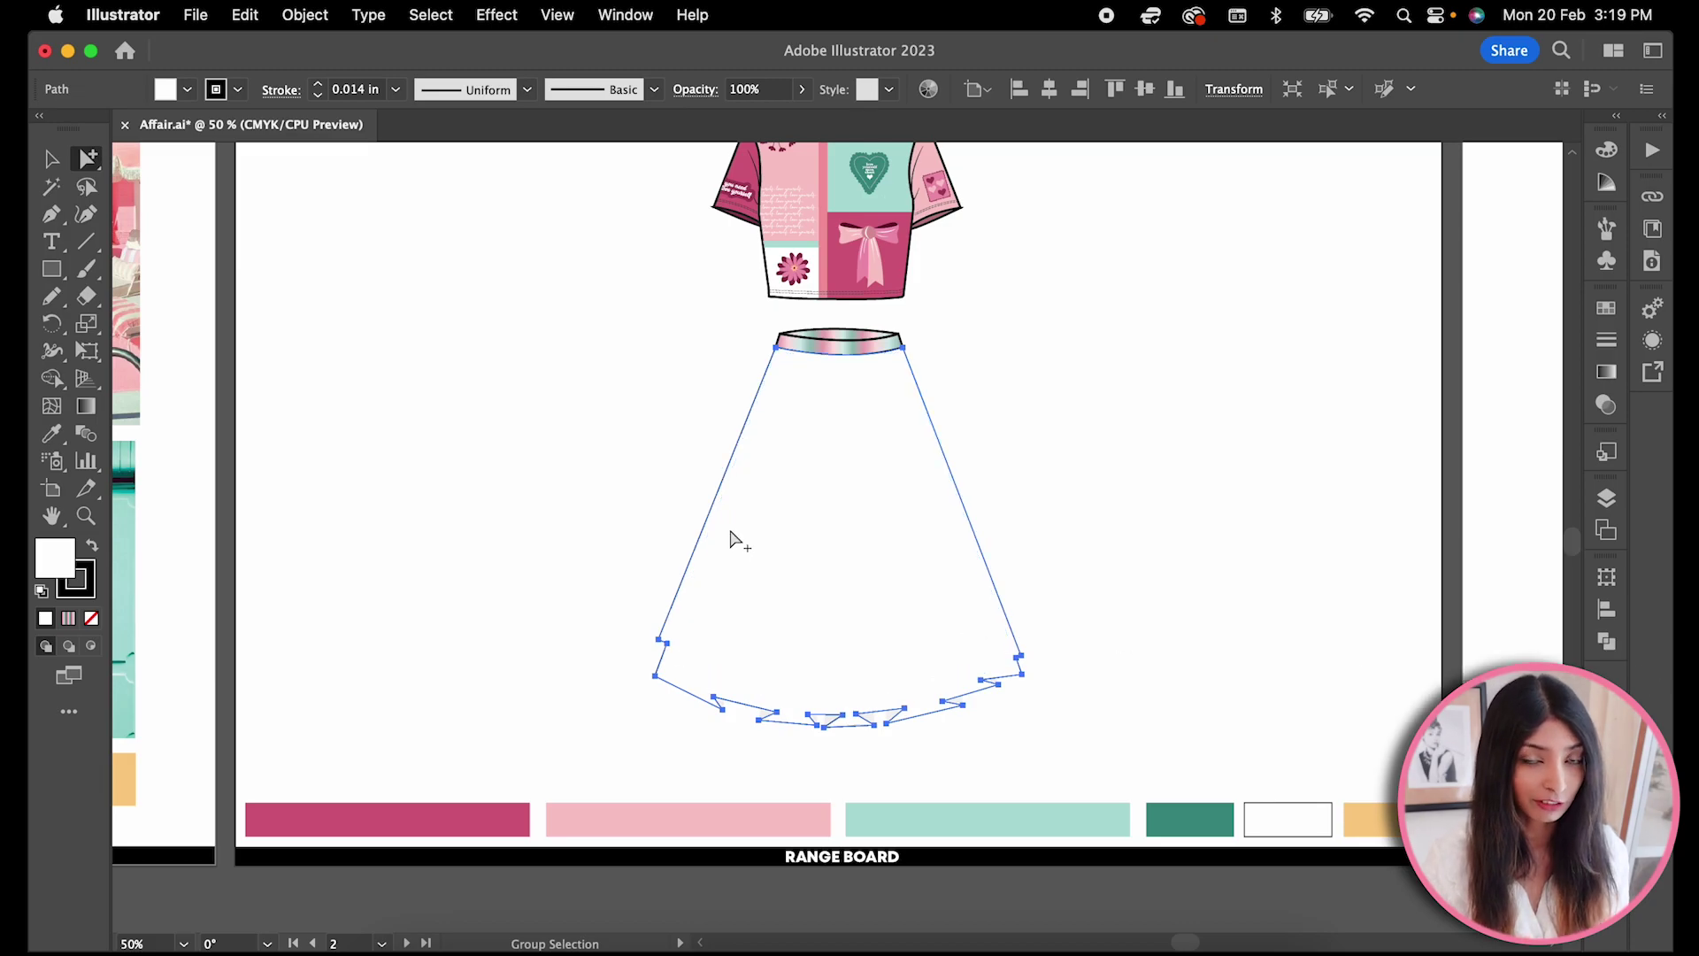
- Send the striped skirt fill to the back and isolate the outline for anchor editing
right_click(732, 537)
click(1009, 887)
click(395, 89)
right_click(816, 531)
click(916, 438)
click(86, 158)
click(147, 163)
- Delete the zigzag hem anchors, thicken the outline to 0.063 in, and copy a bow onto the skirt
drag(1054, 695, 644, 661)
key(Delete)
key(v)
click(394, 88)
click(425, 190)
double_click(1176, 424)
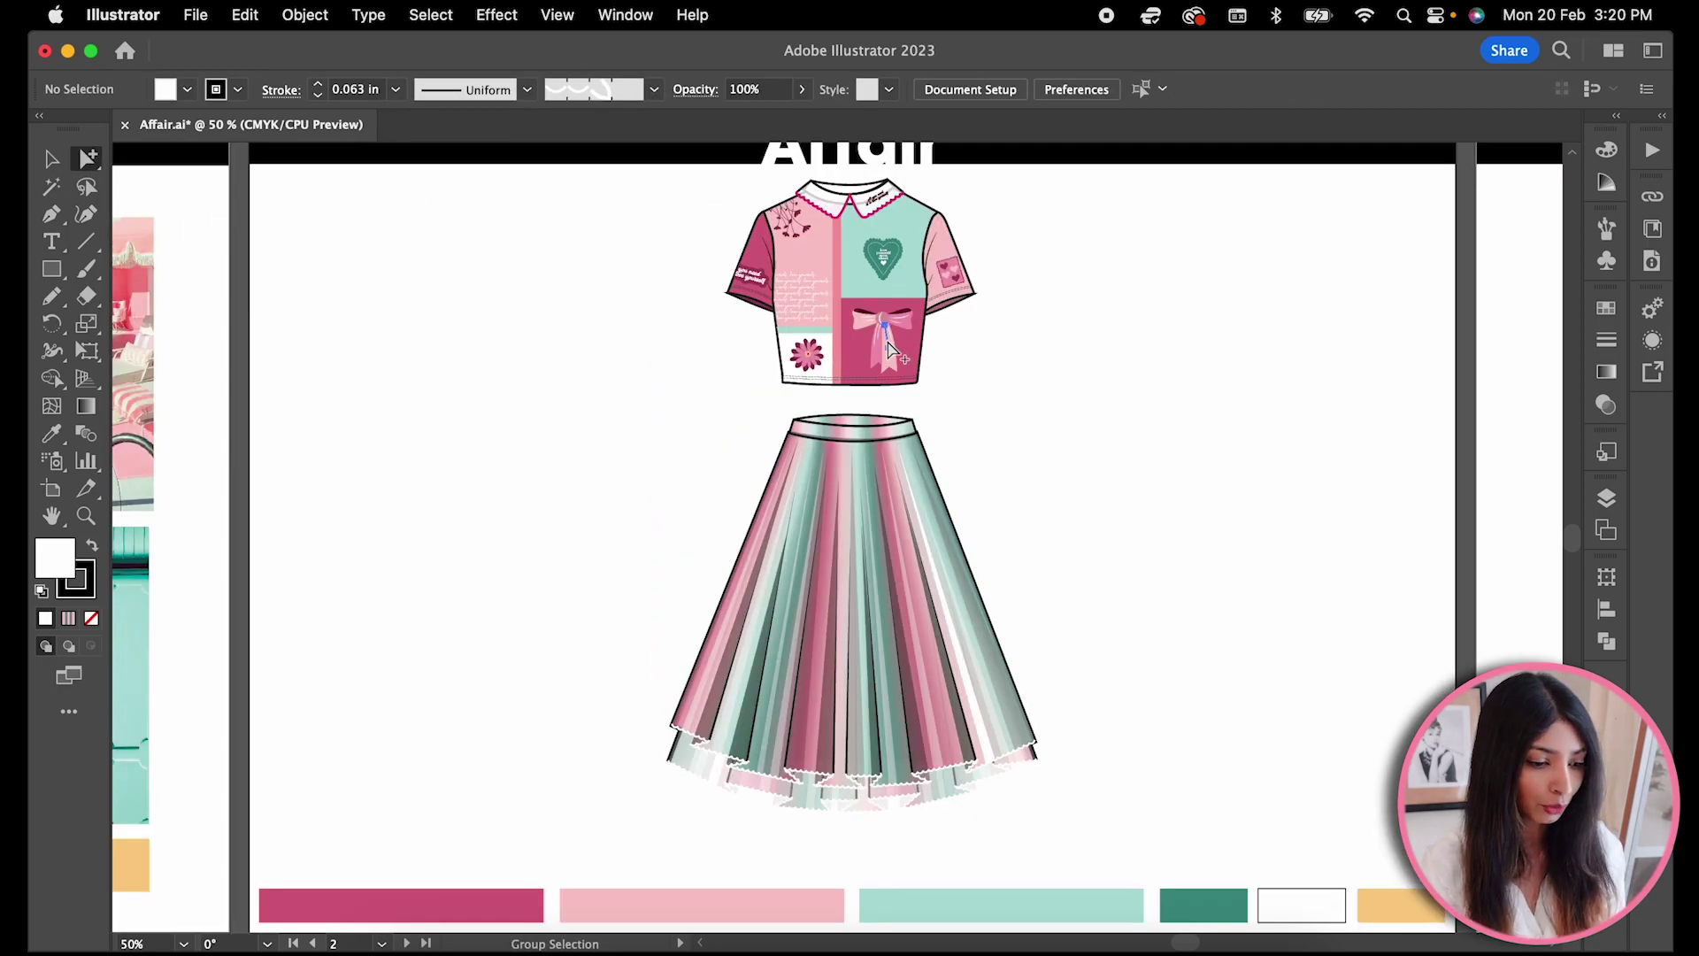
key(v)
mouse_move(891, 348)
mouse_down()
mouse_move(970, 638)
mouse_move(780, 492)
mouse_move(837, 537)
mouse_move(789, 713)
mouse_up()
- Give the three skirt bows a Multiply 44% drop shadow with 1.764 mm blur
click(1294, 544)
click(794, 710)
shift+click(970, 621)
shift+click(777, 495)
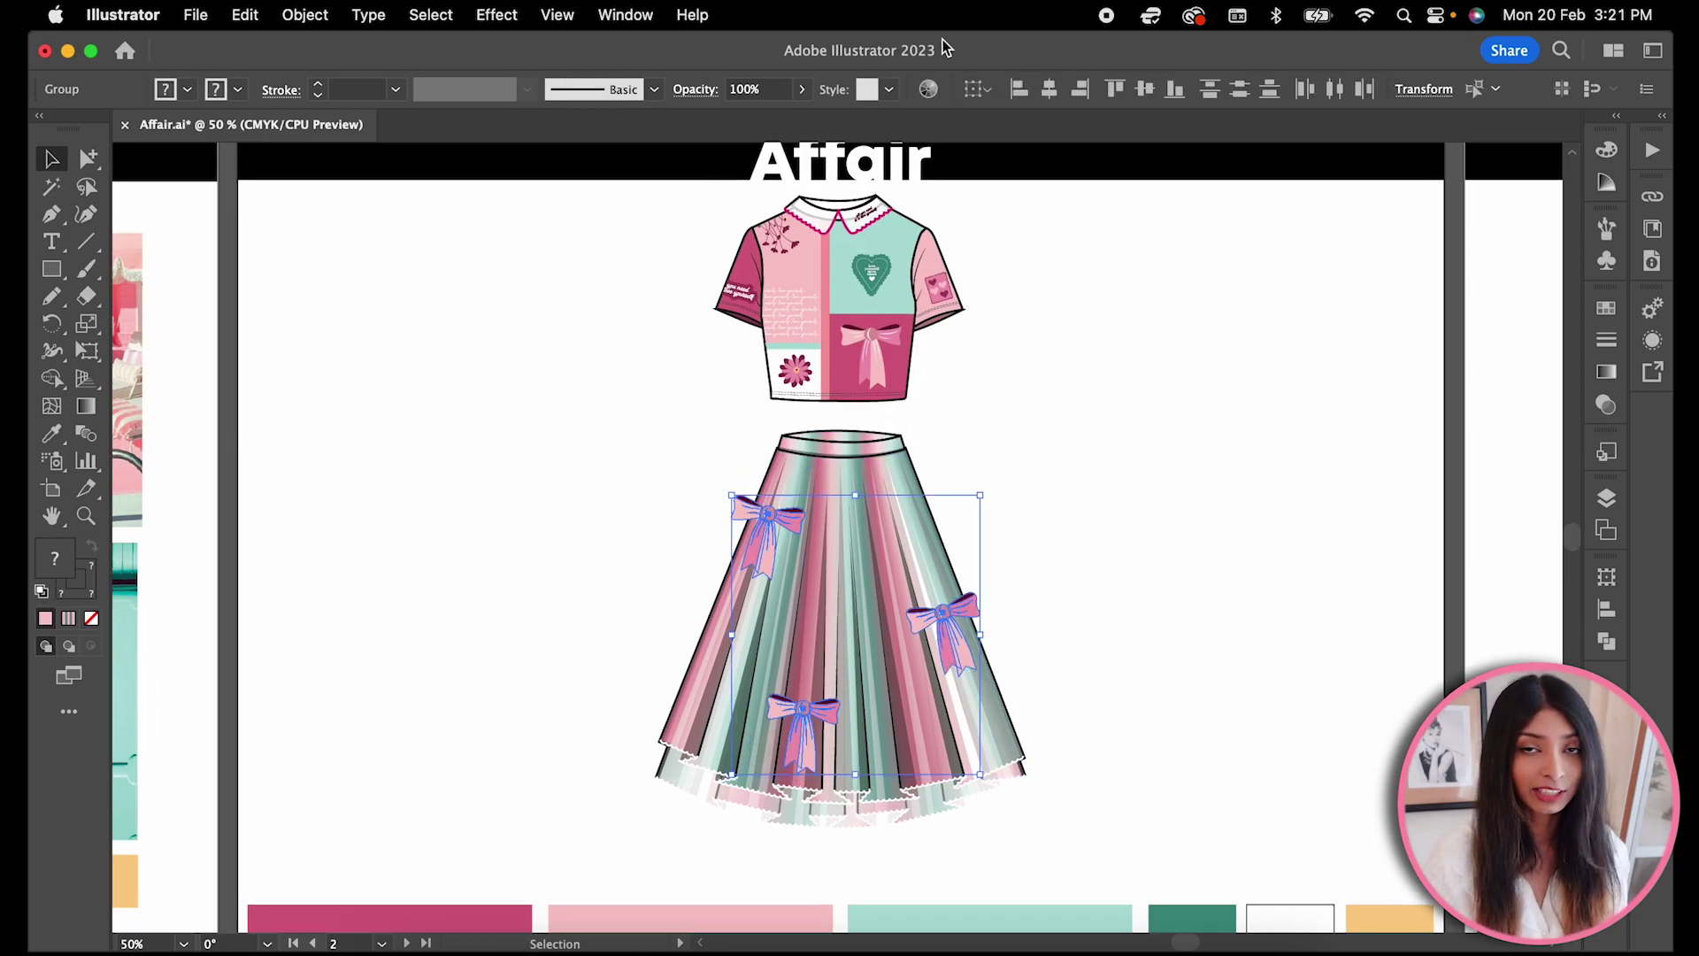
click(503, 16)
mouse_move(513, 351)
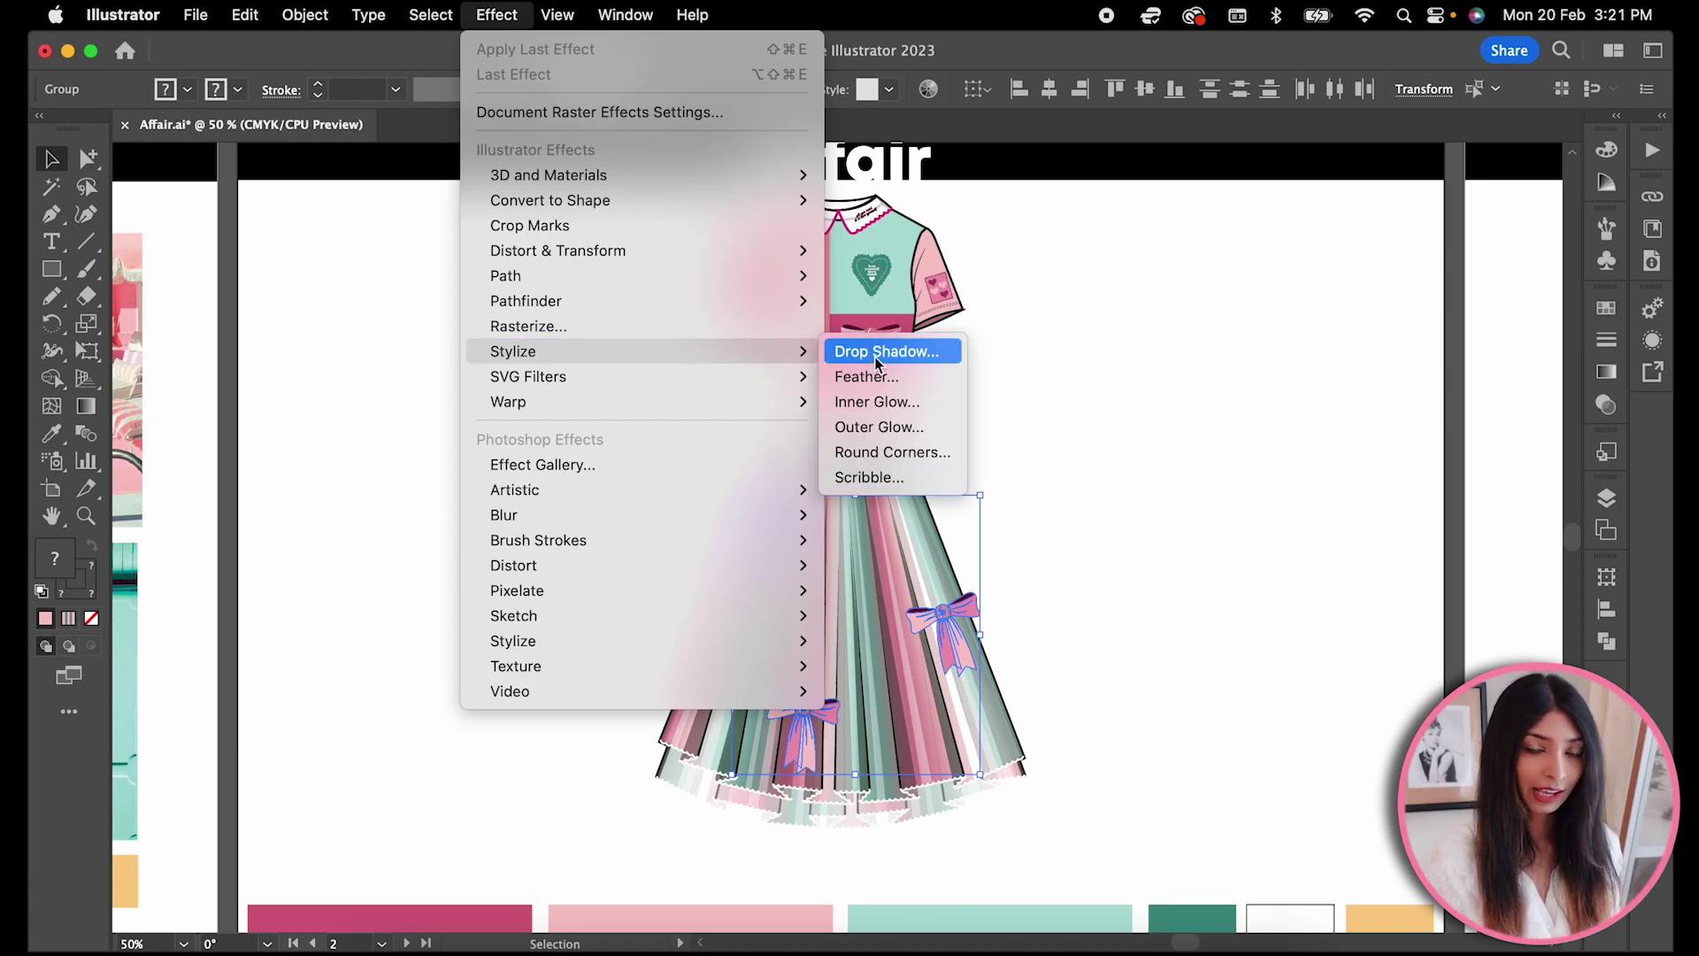
click(876, 352)
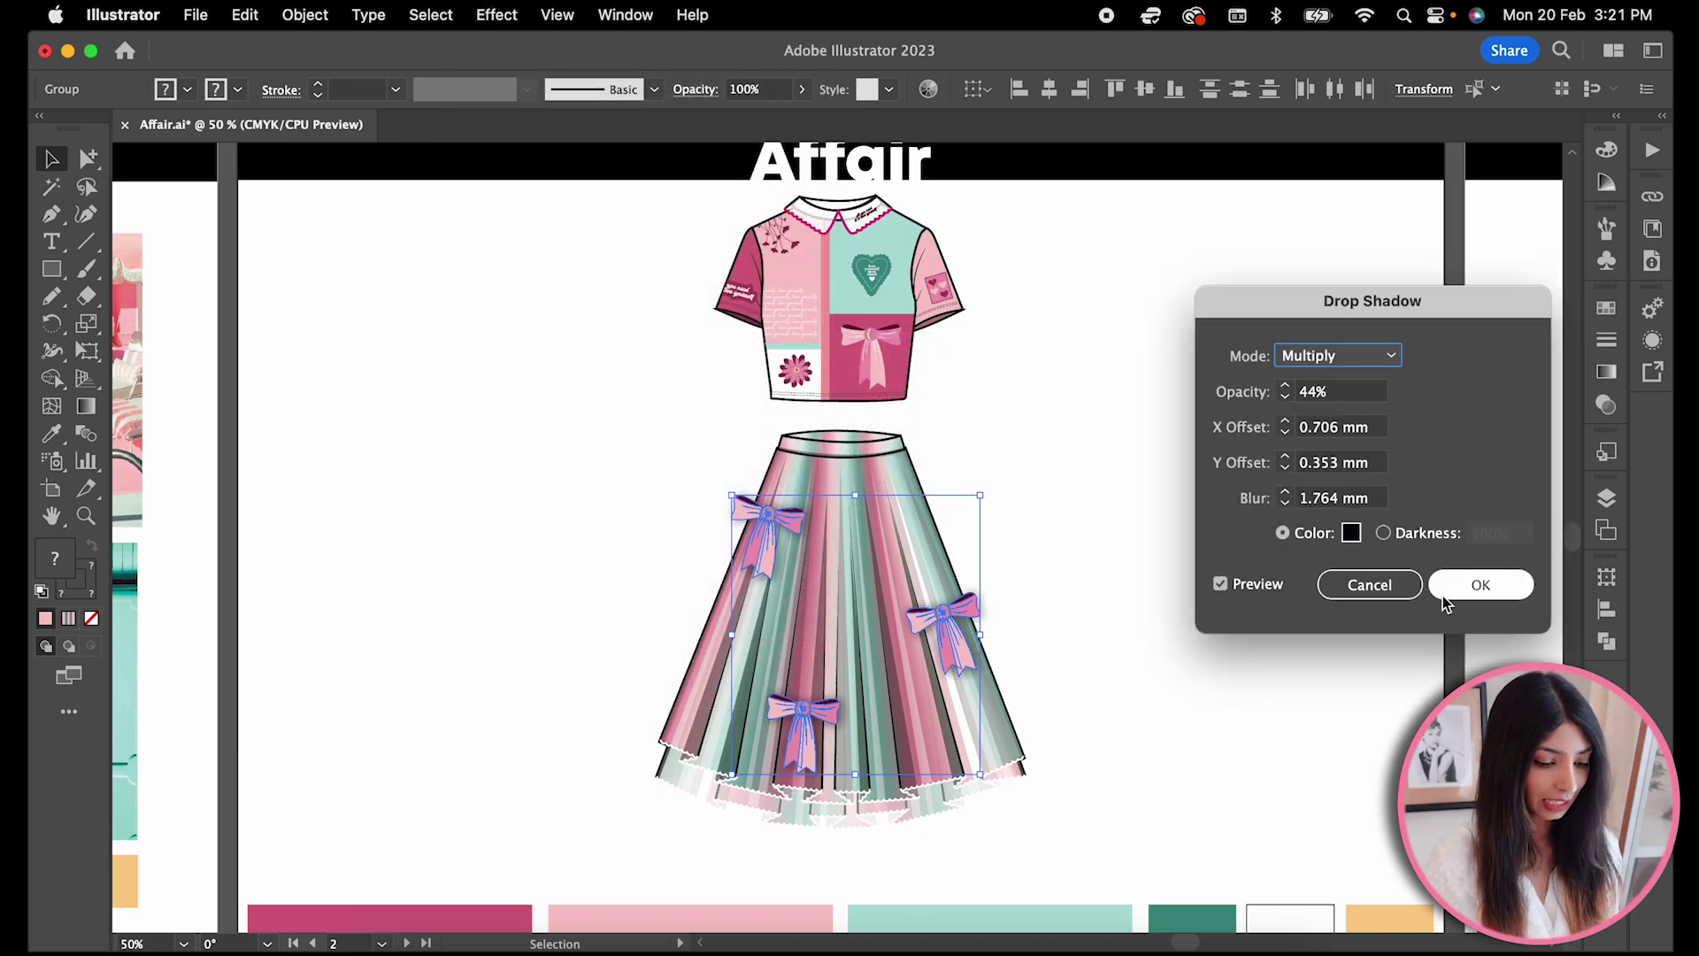
click(1461, 591)
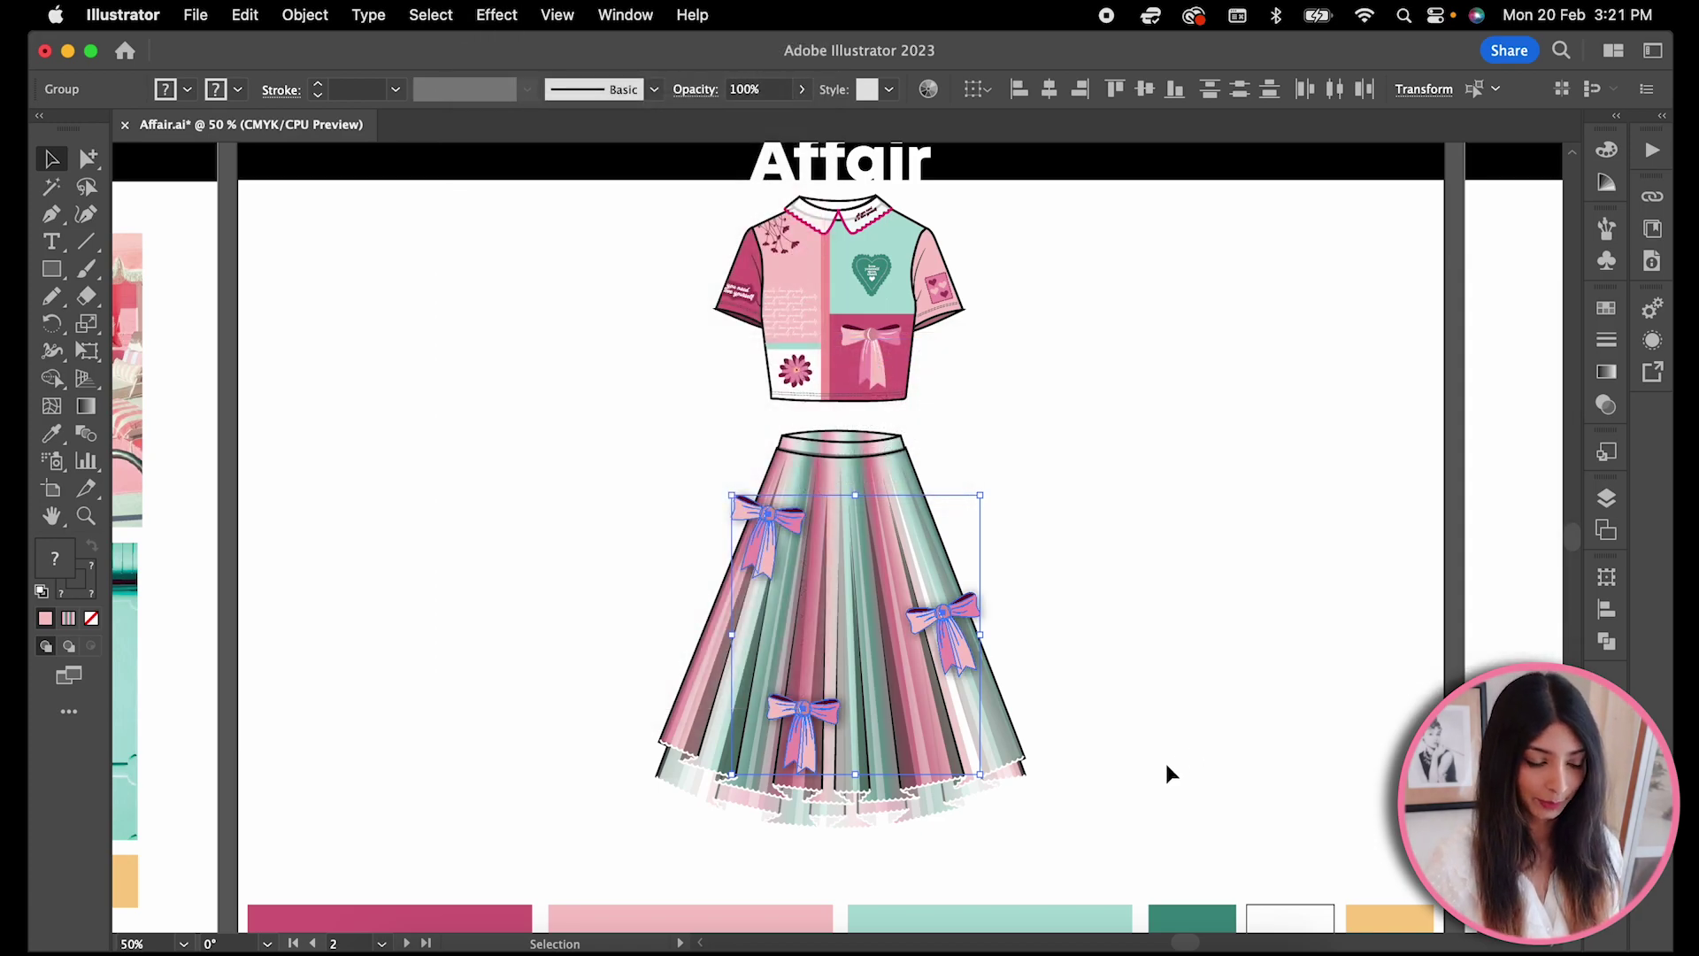